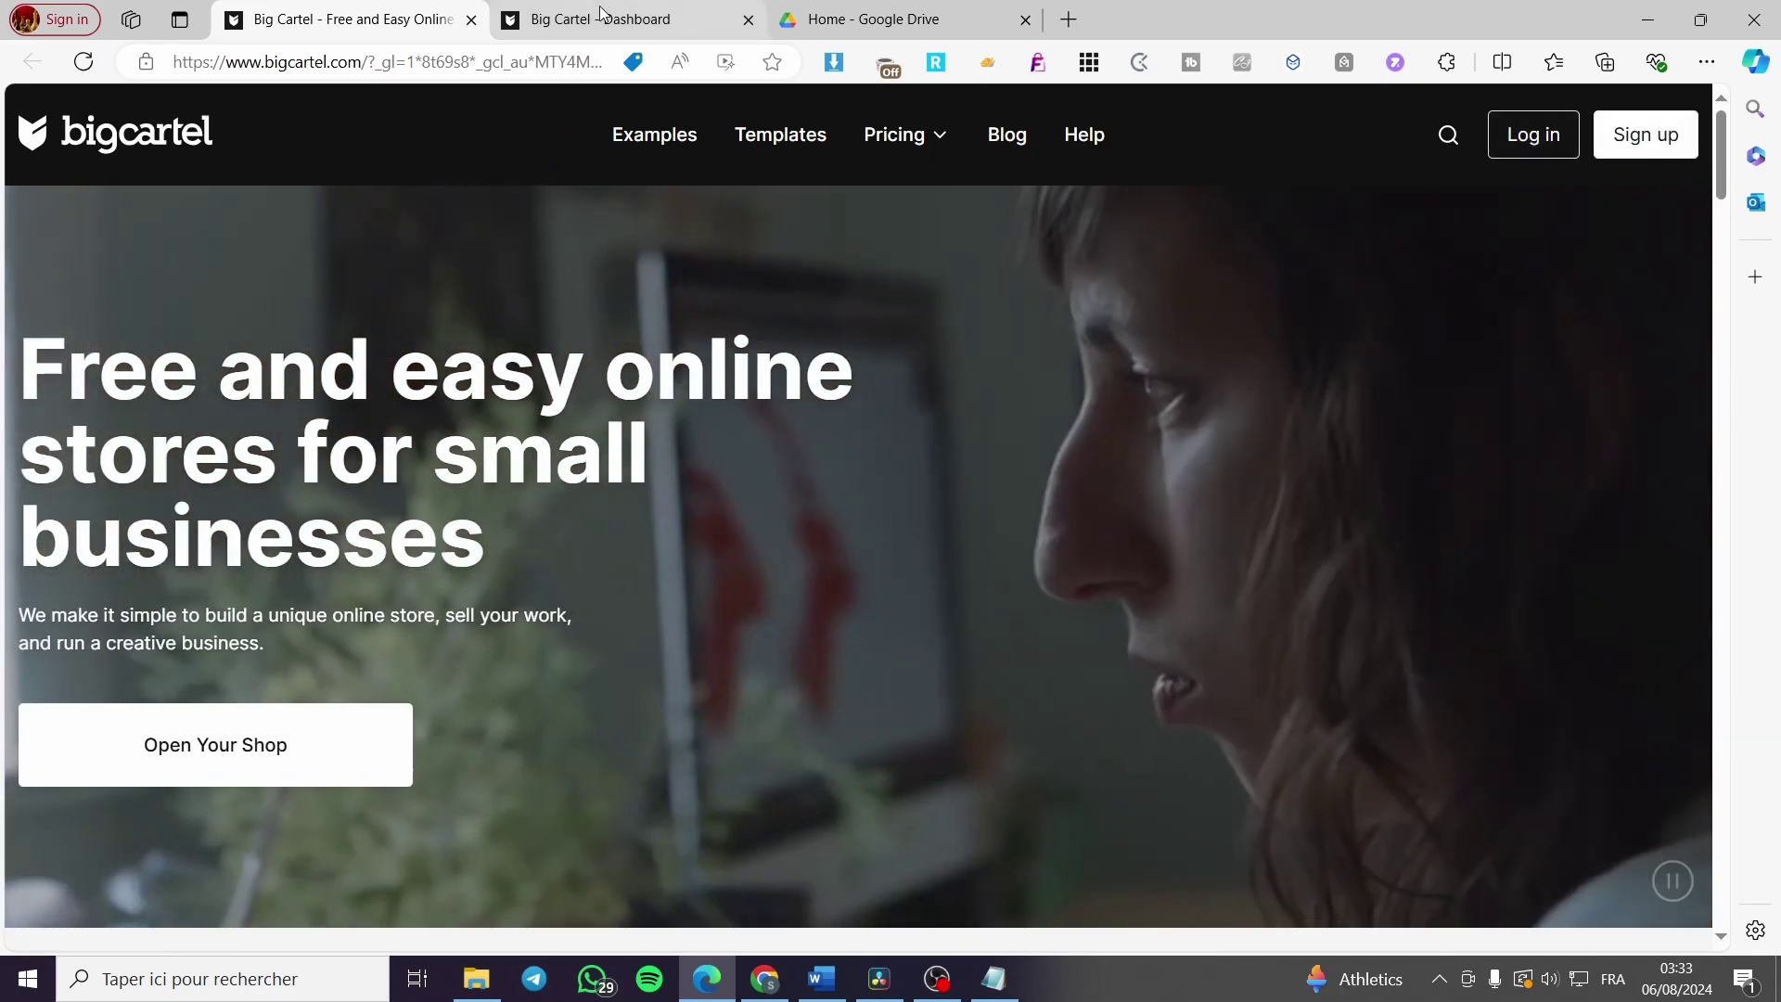
Switch to the Big Cartel dashboard and look through the shop's product and category statistics.
{"action": "left_click", "coordinate": [585, 19]}
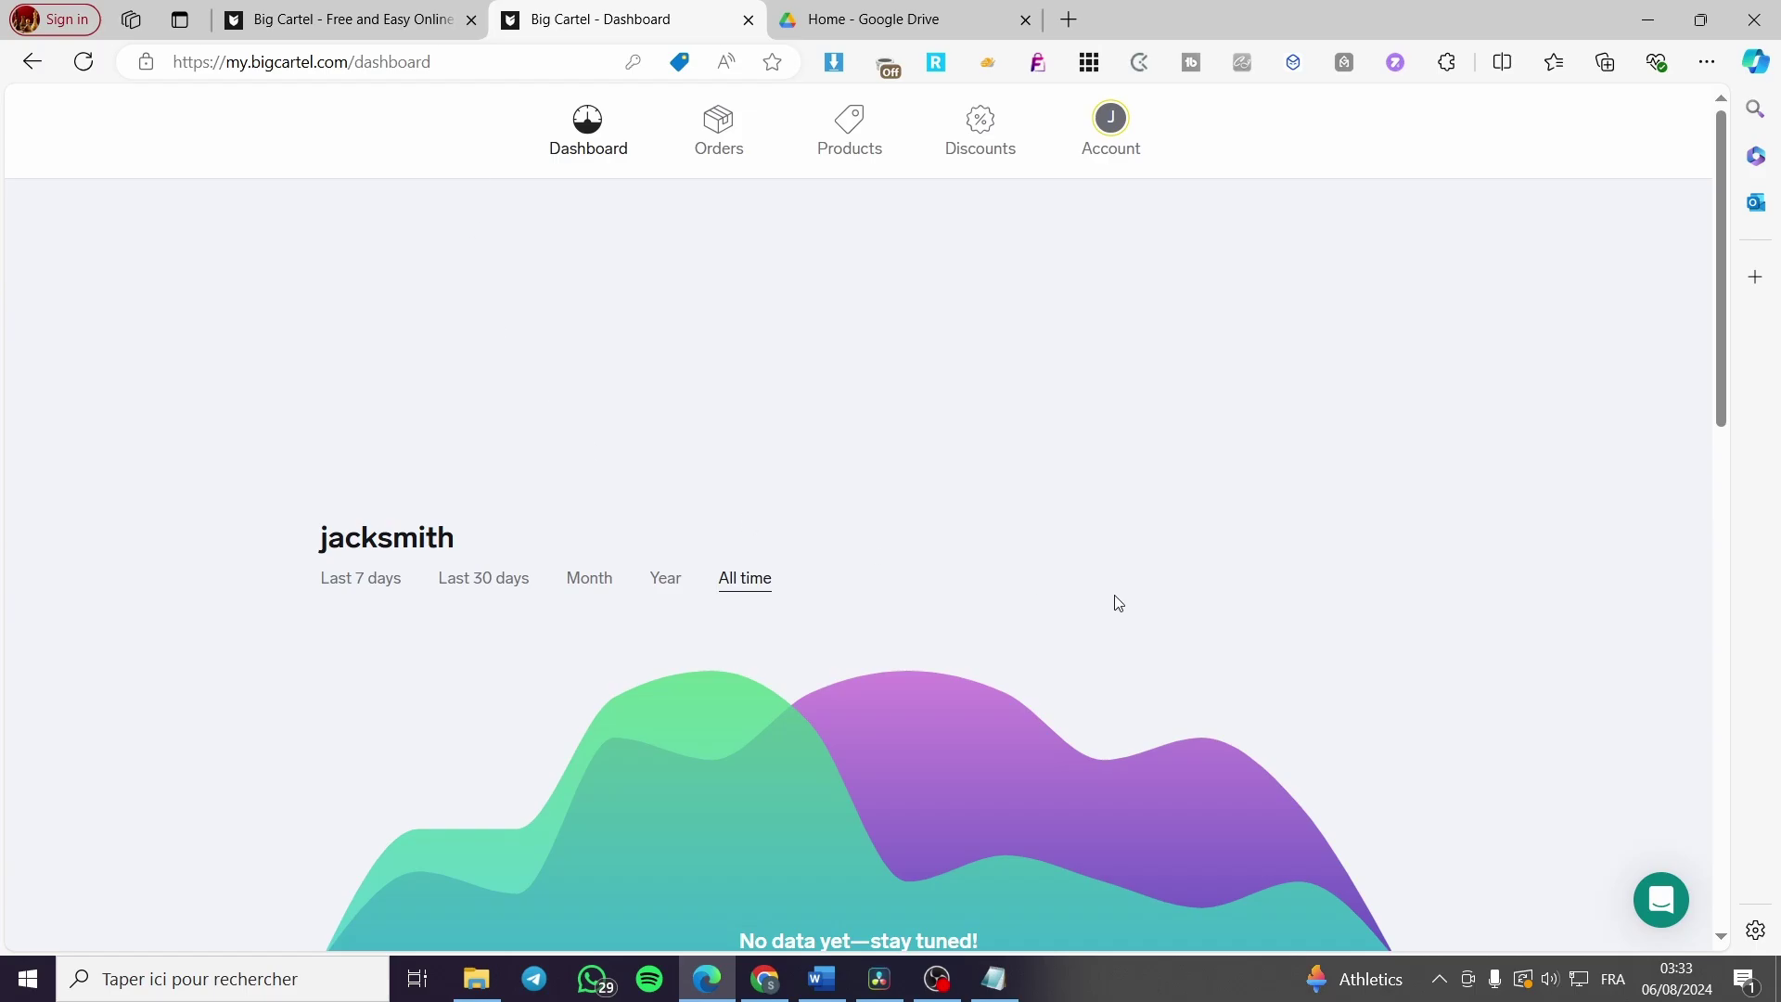
{"action": "scroll", "coordinate": [708, 634], "scroll_direction": "down", "scroll_amount": 6}
{"action": "scroll", "coordinate": [981, 674], "scroll_direction": "down", "scroll_amount": 5}
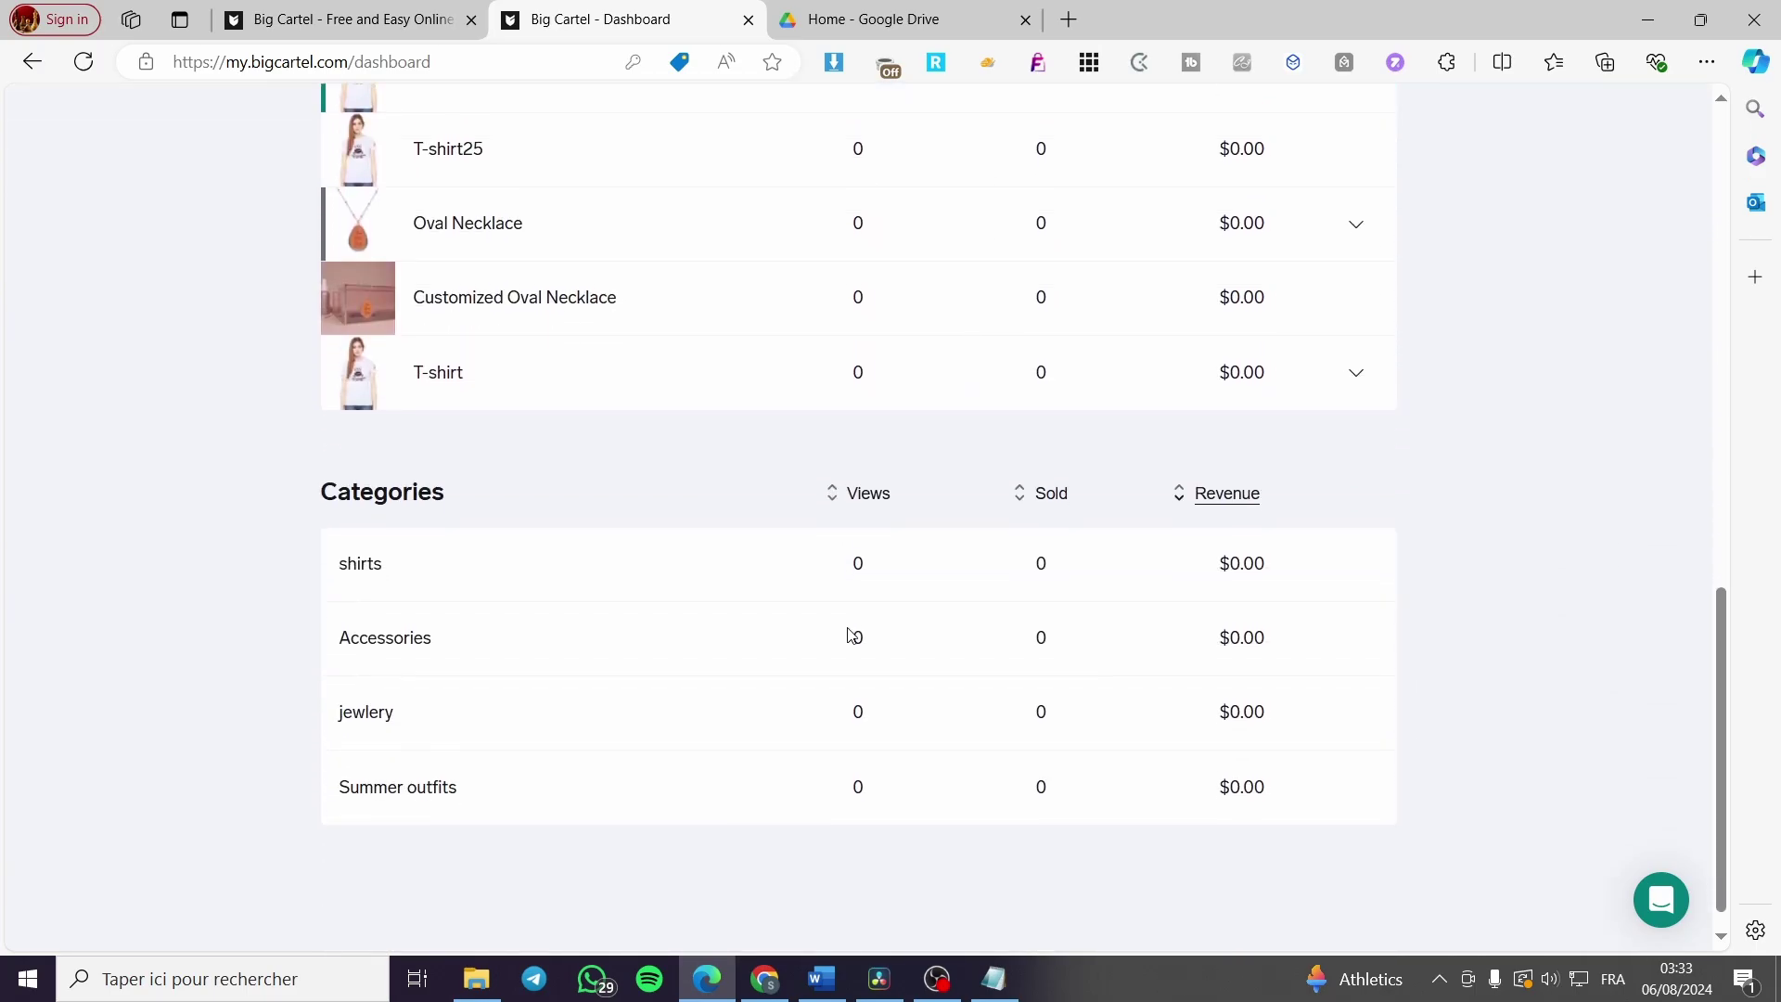
{"action": "scroll", "coordinate": [624, 763], "scroll_direction": "up", "scroll_amount": 4}
{"action": "scroll", "coordinate": [624, 762], "scroll_direction": "up", "scroll_amount": 7}
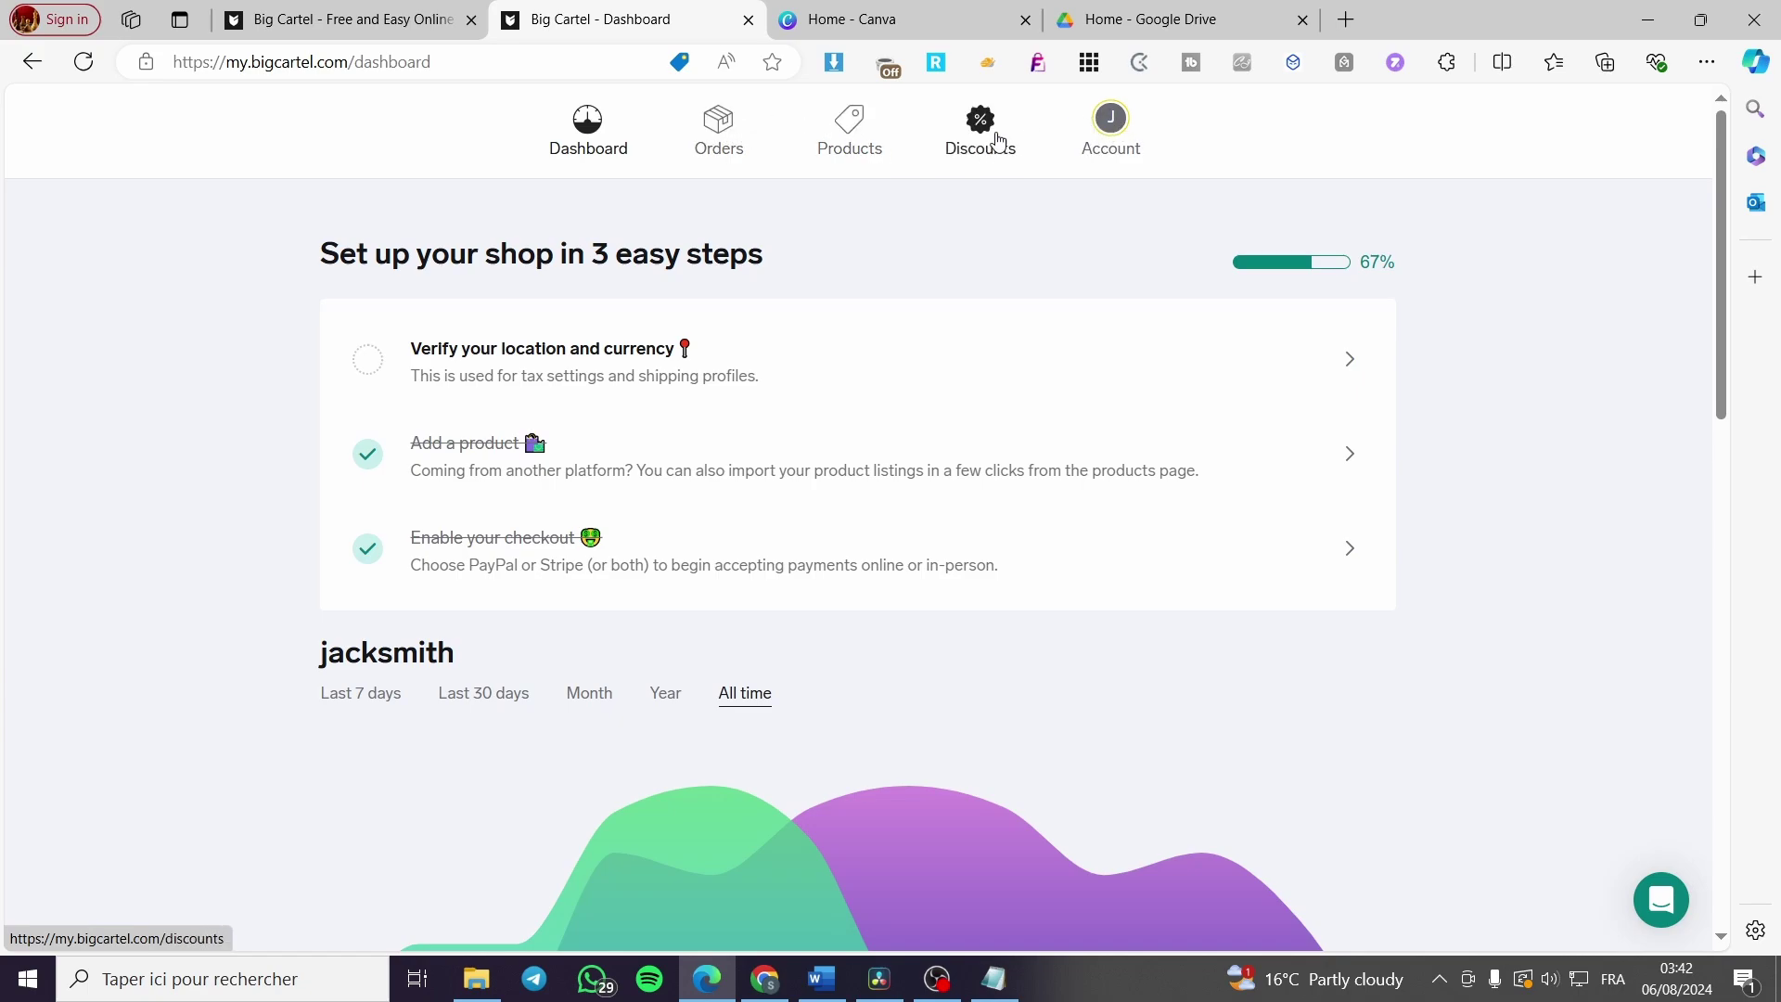
Open the product list and try to add a new product, declining the plan upgrade.
{"action": "left_click", "coordinate": [855, 127]}
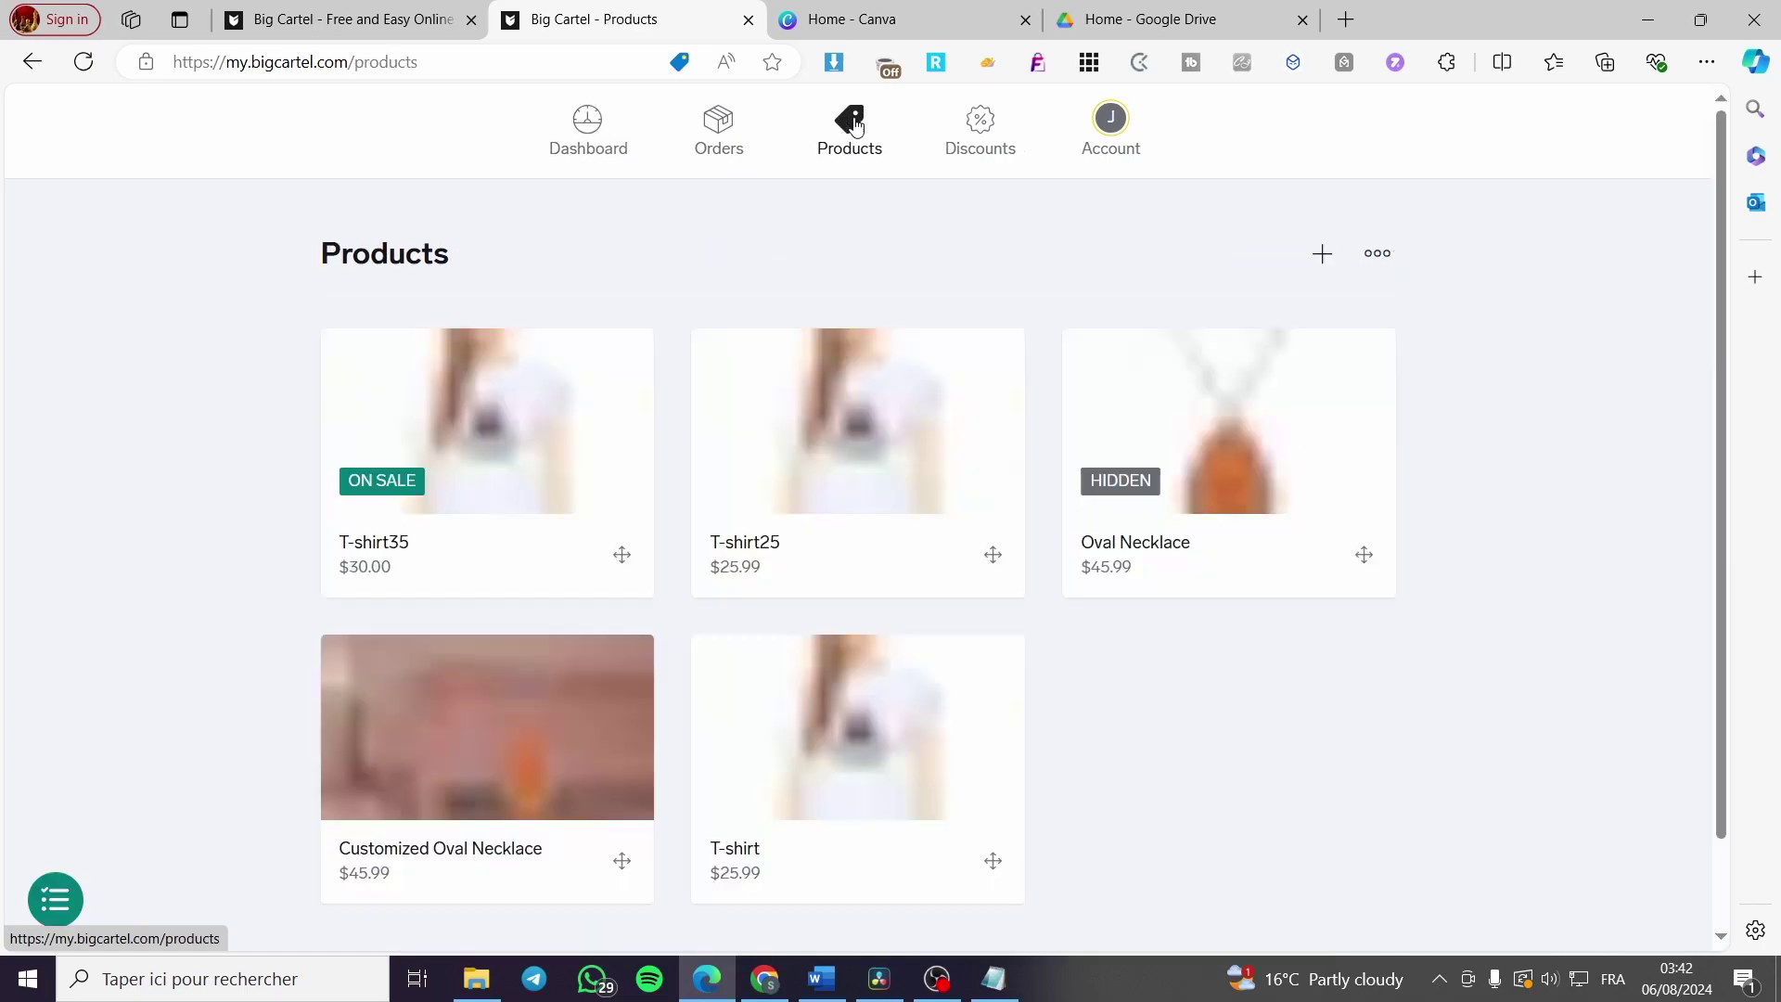
{"action": "scroll", "coordinate": [1456, 382], "scroll_direction": "down", "scroll_amount": 1}
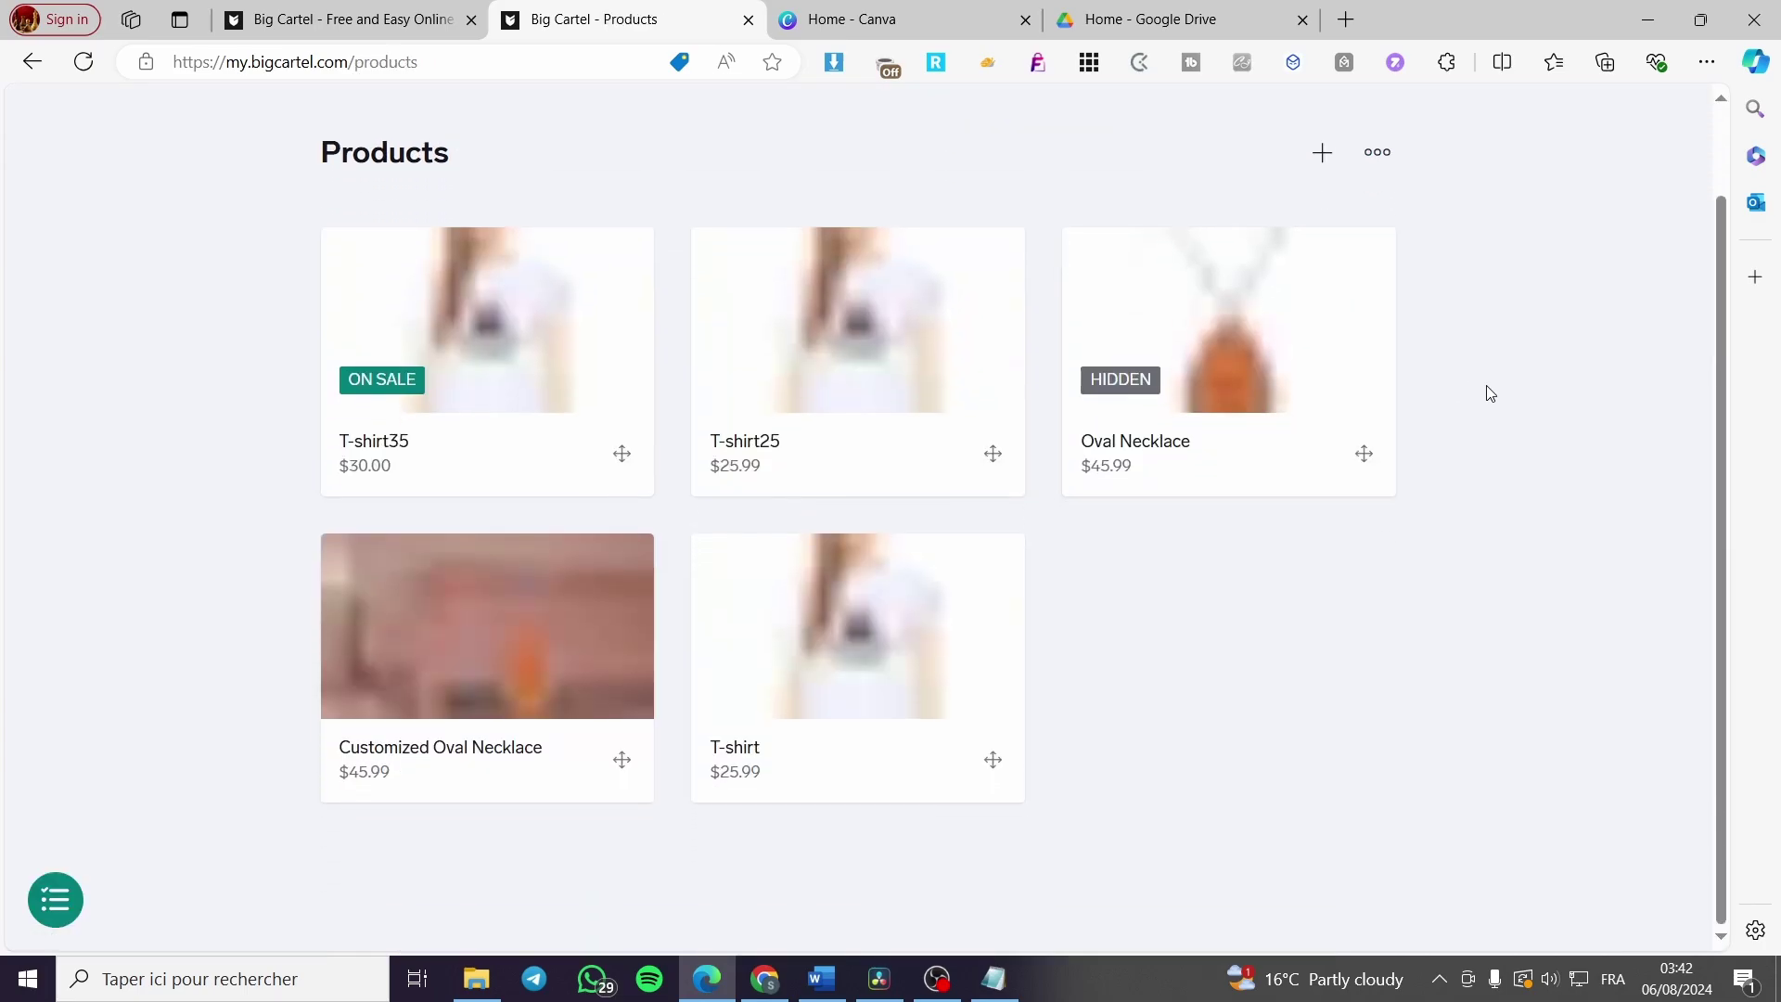
{"action": "scroll", "coordinate": [1299, 557], "scroll_direction": "up", "scroll_amount": 1}
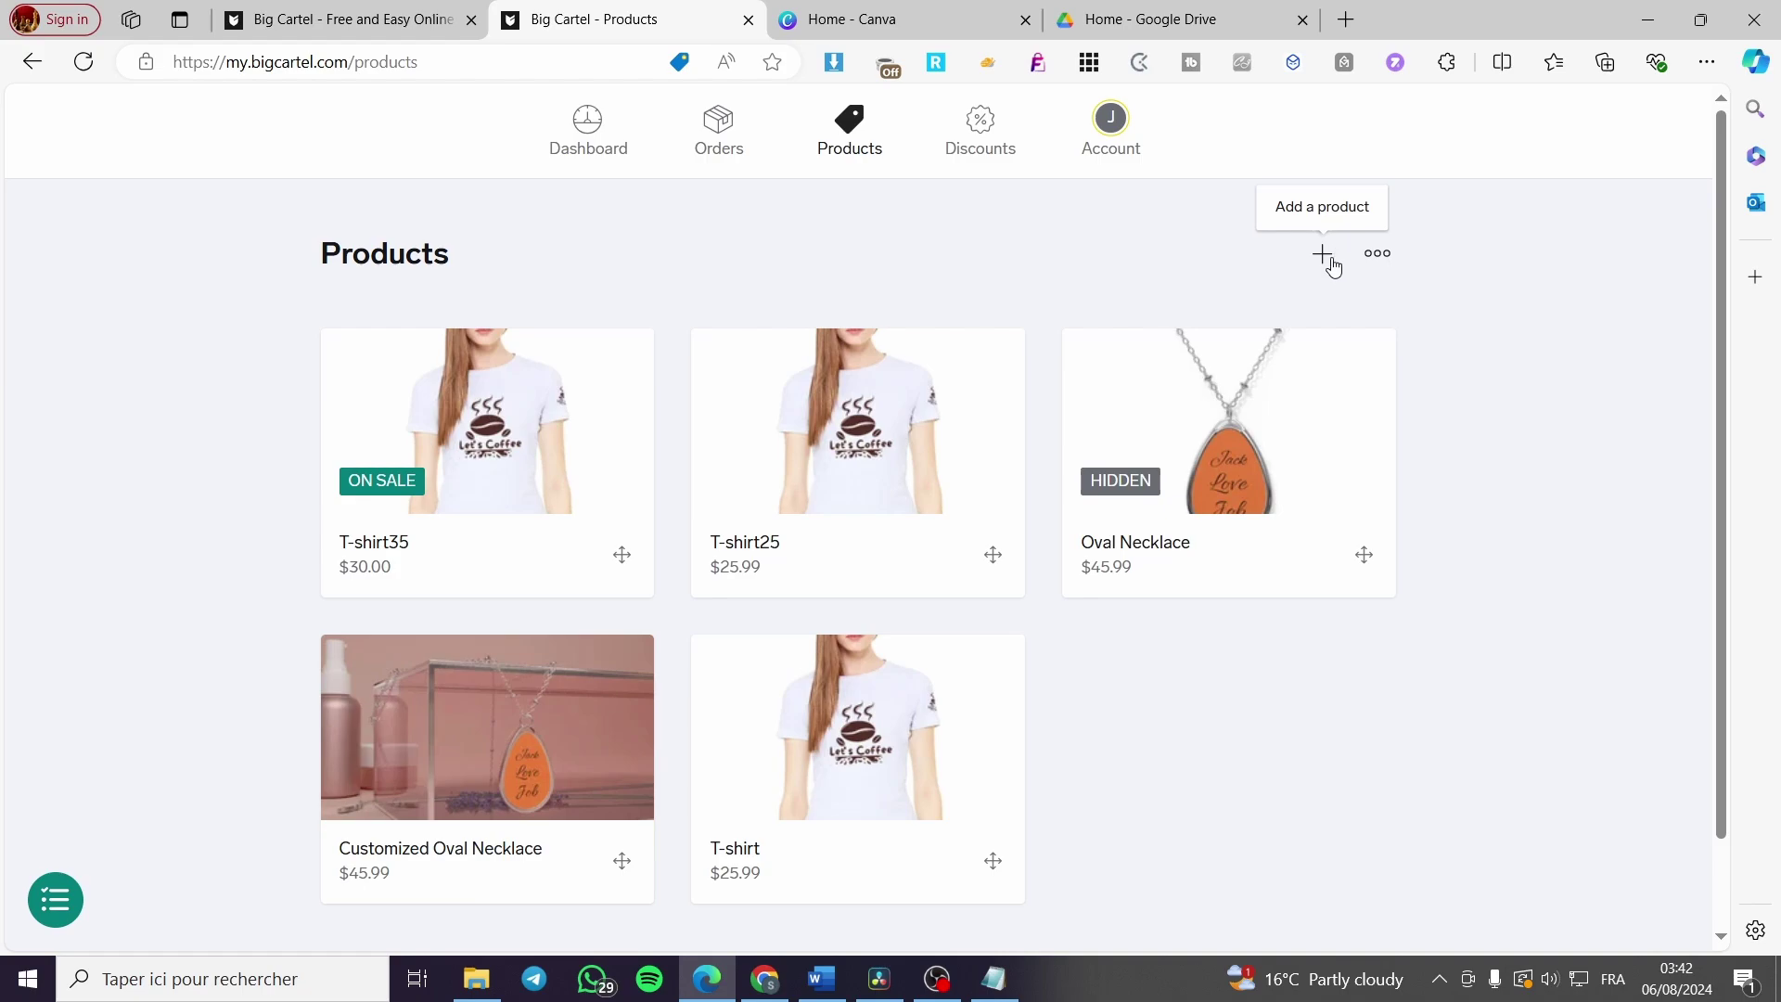
{"action": "left_click", "coordinate": [1380, 256]}
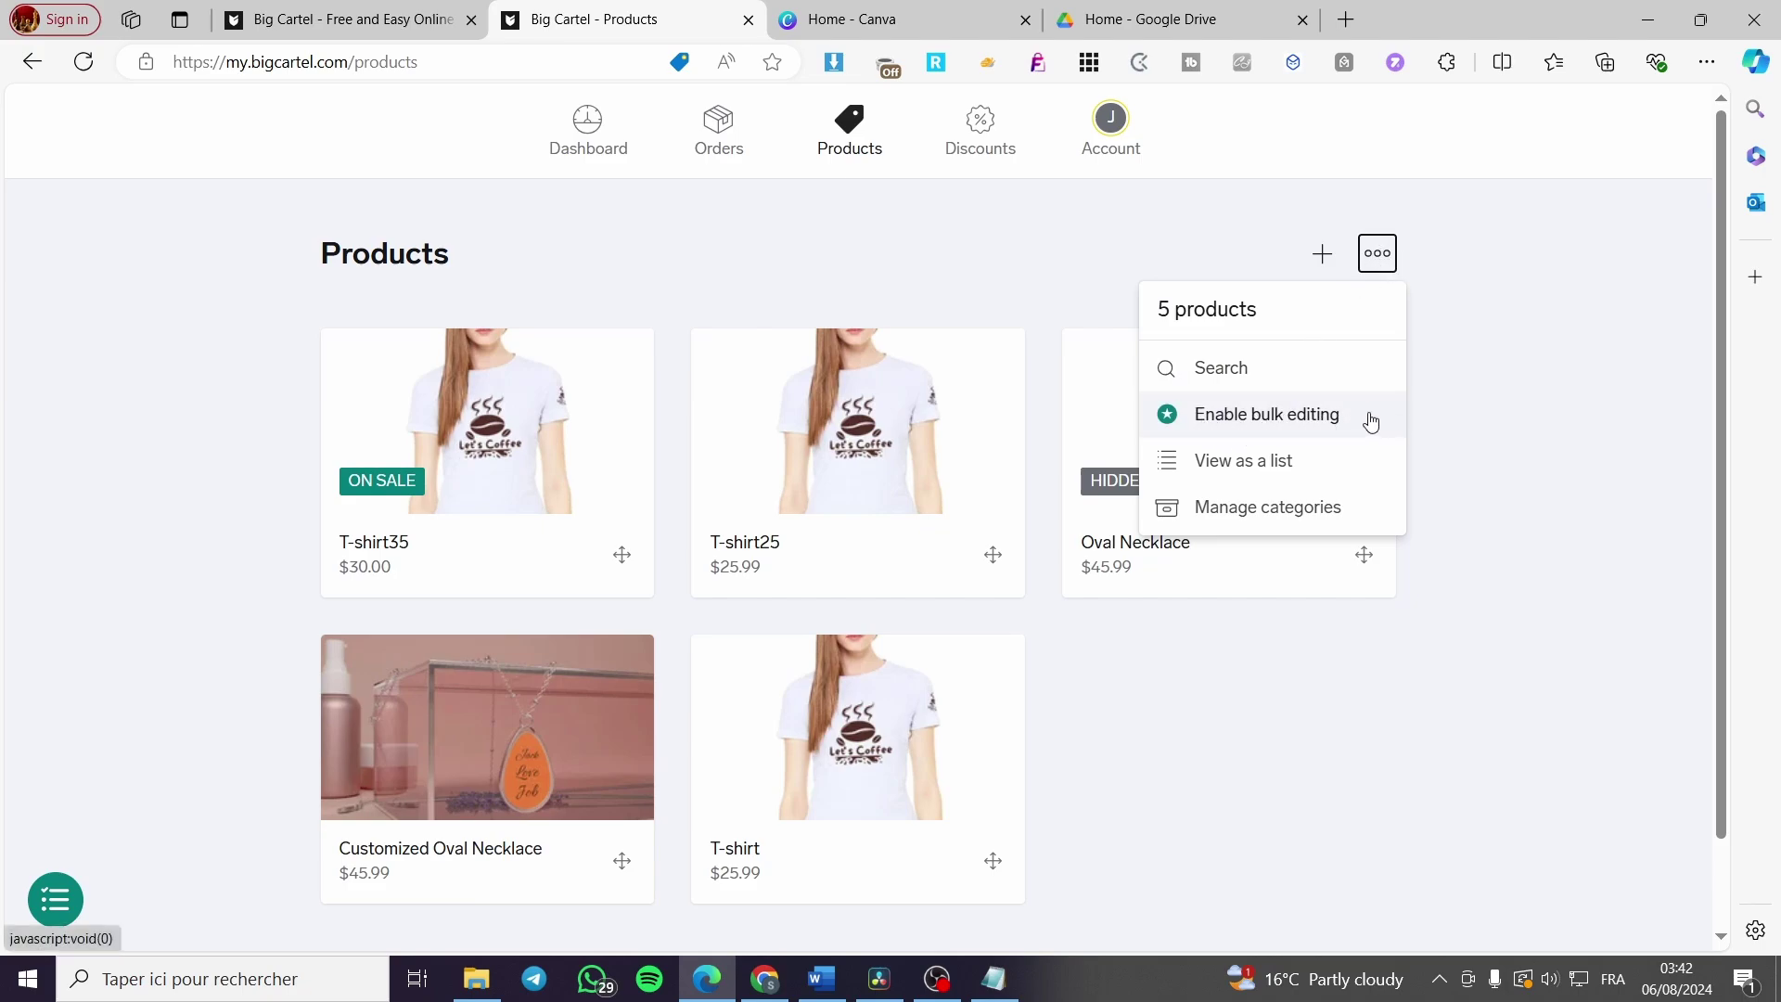
{"action": "left_click", "coordinate": [1517, 376]}
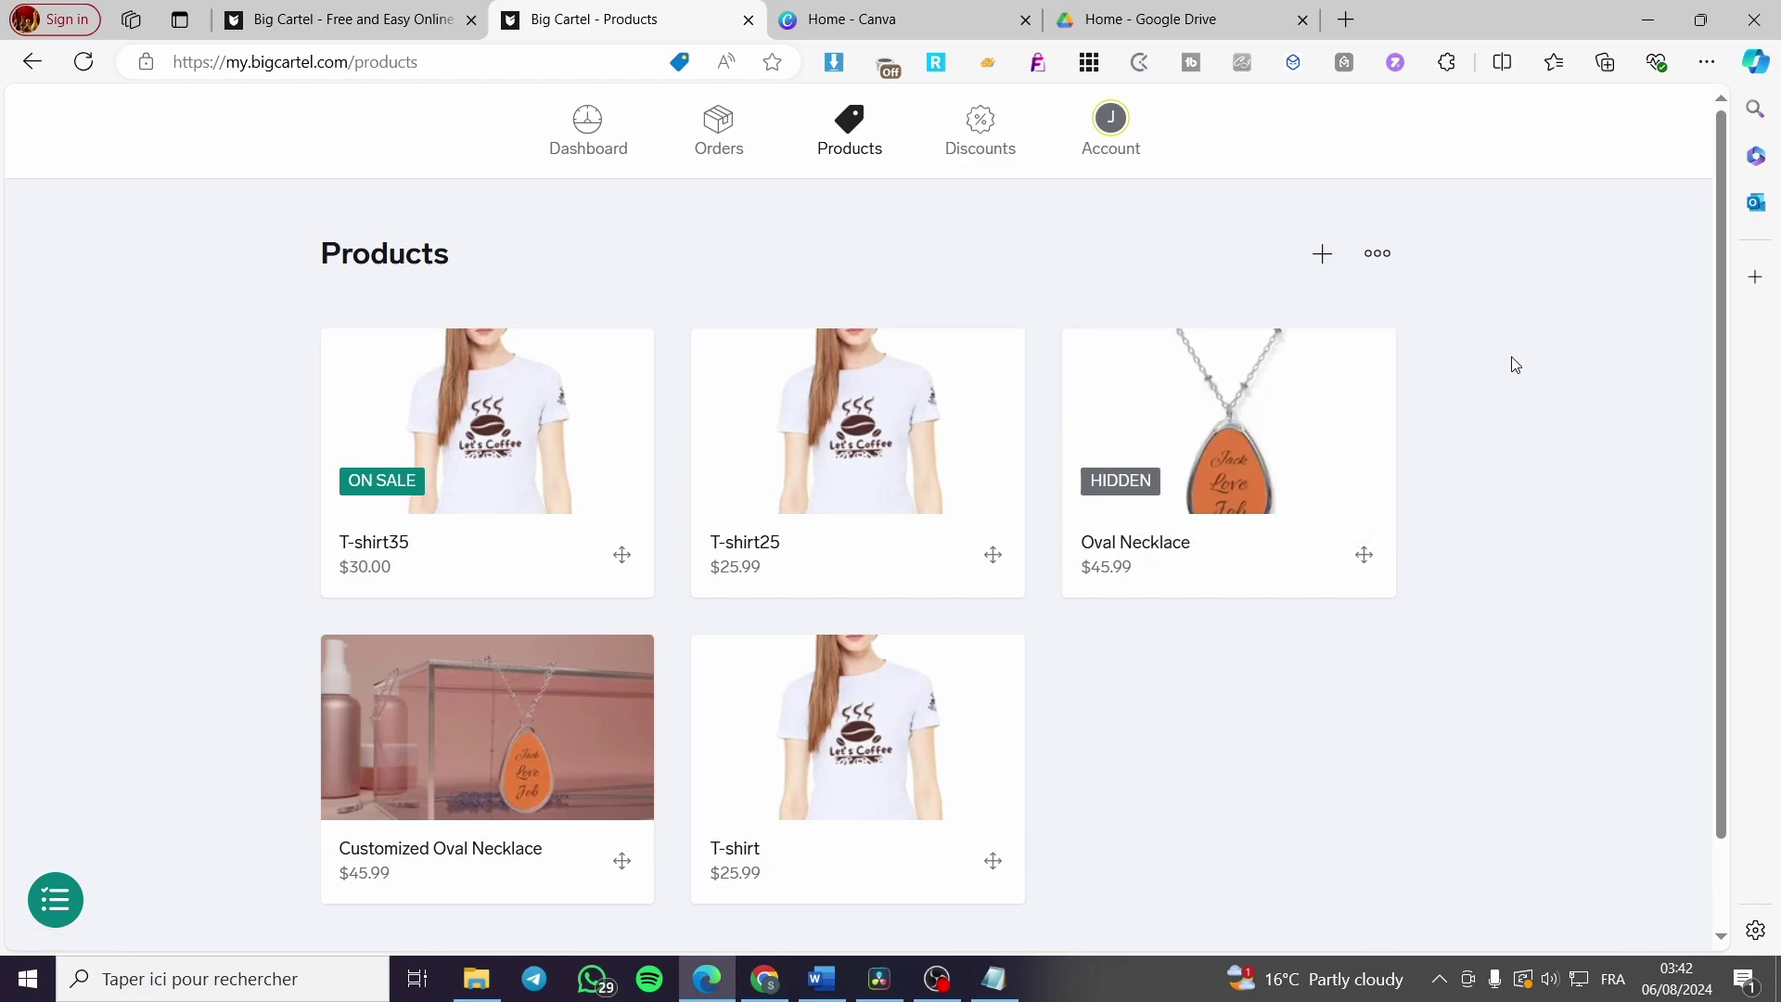
{"action": "left_click", "coordinate": [1321, 260]}
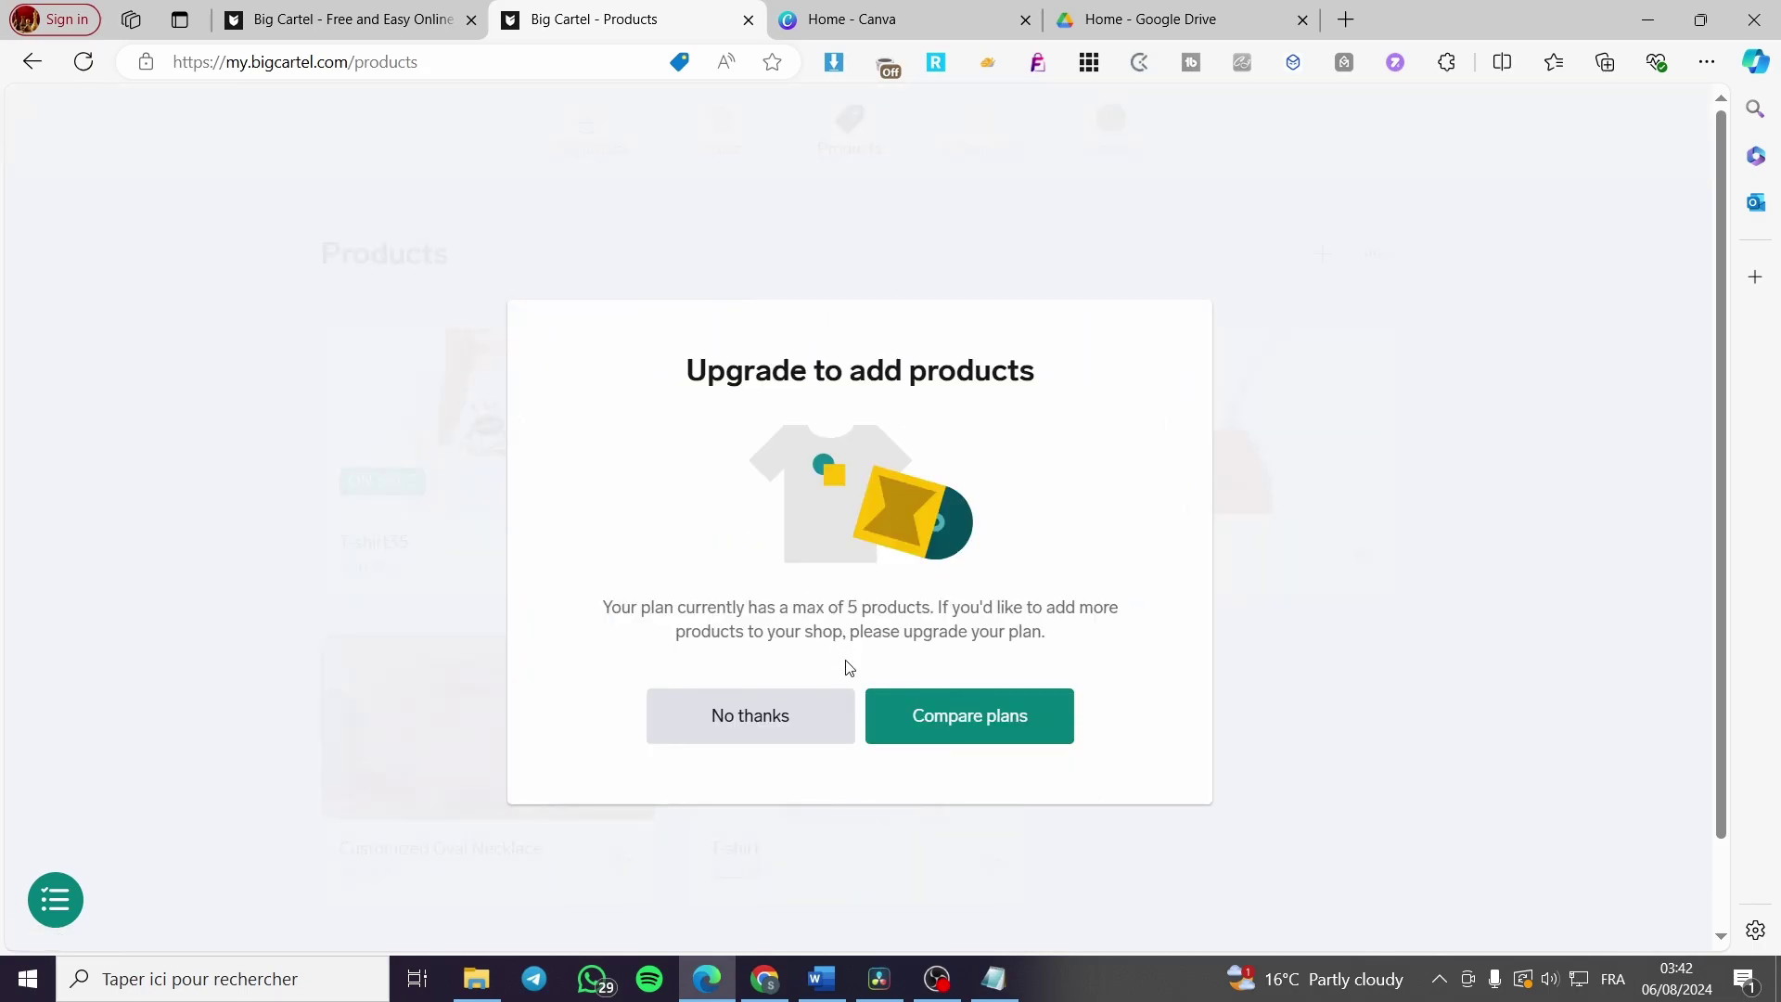
{"action": "left_click", "coordinate": [771, 740]}
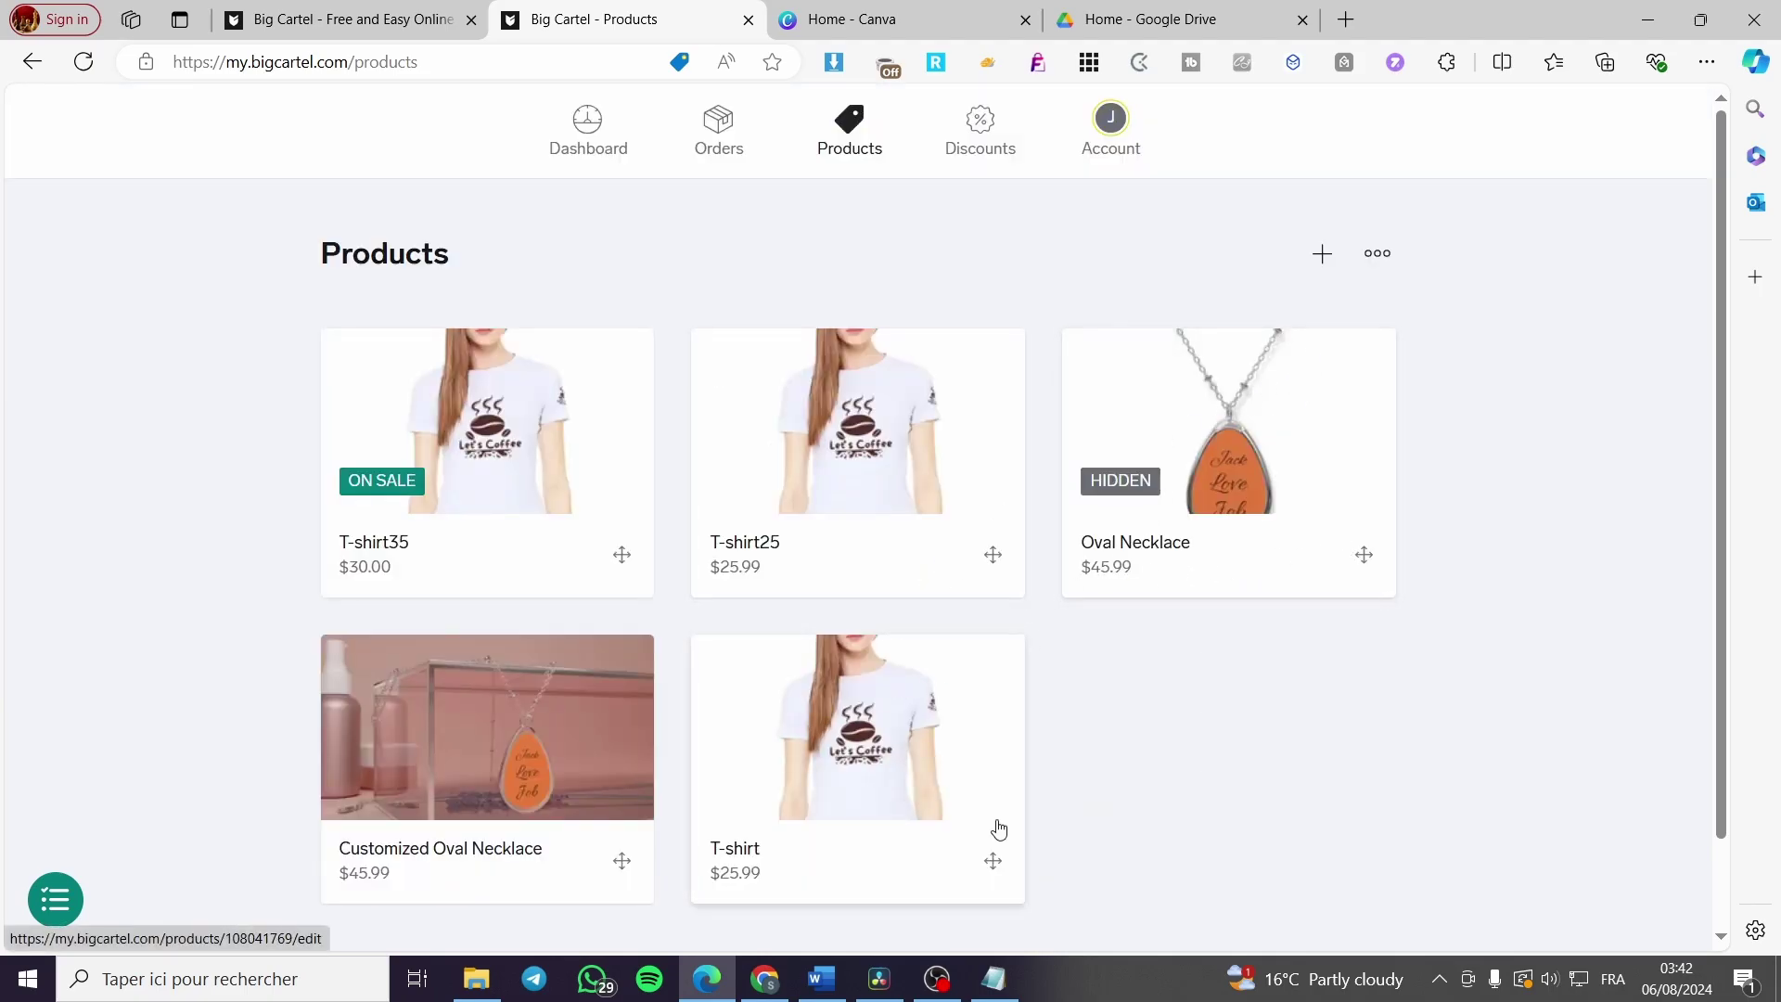
Delete the Customized Oval Necklace product from the shop.
{"action": "scroll", "coordinate": [834, 797], "scroll_direction": "down", "scroll_amount": 1}
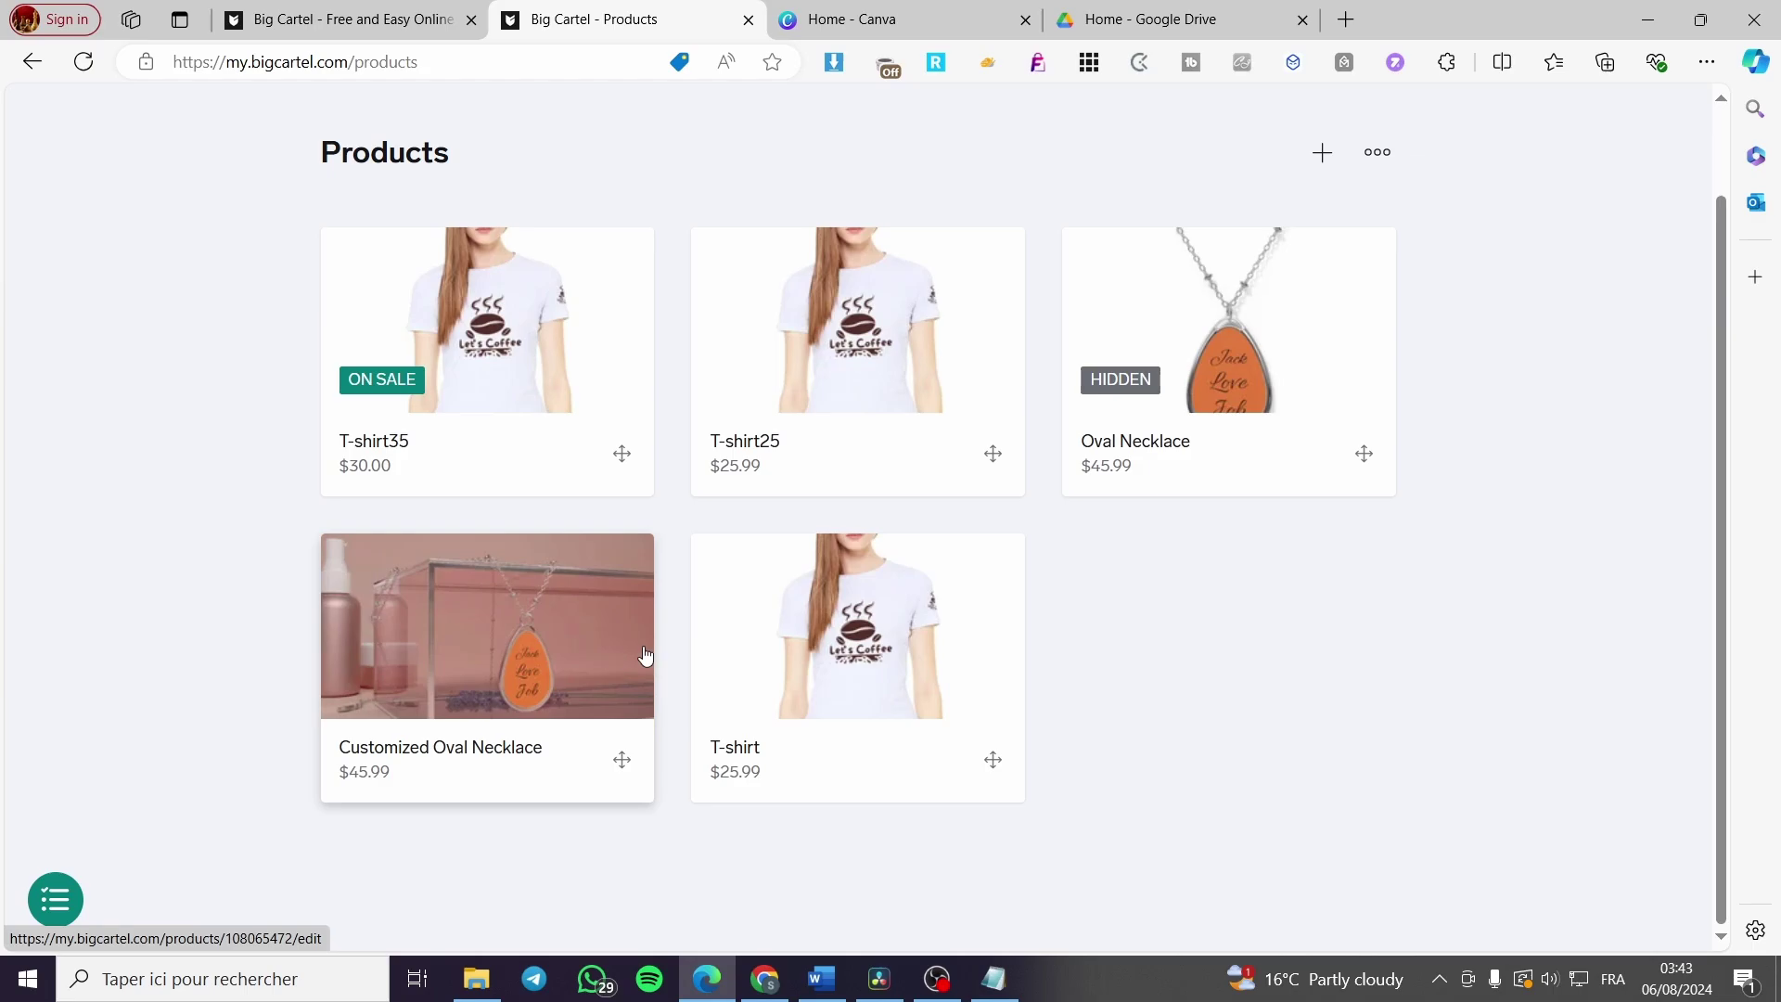
{"action": "left_click", "coordinate": [615, 660]}
{"action": "scroll", "coordinate": [1165, 517], "scroll_direction": "down", "scroll_amount": 3}
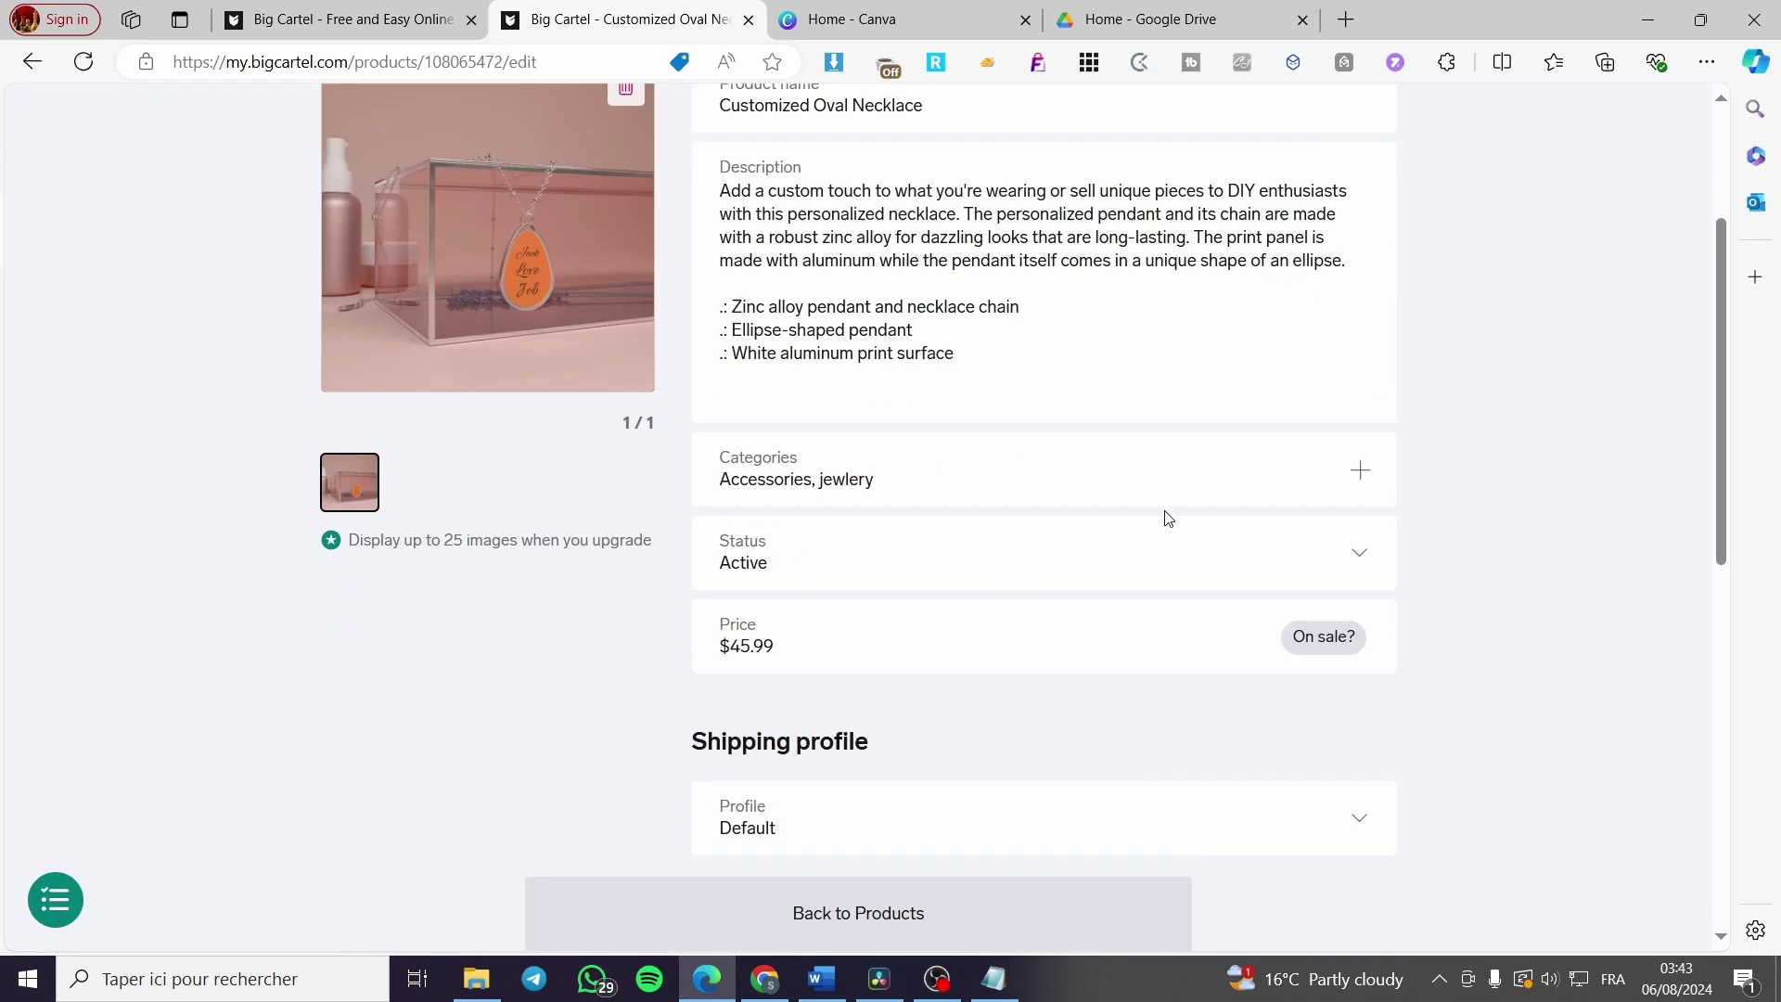
{"action": "scroll", "coordinate": [1371, 270], "scroll_direction": "up", "scroll_amount": 3}
{"action": "left_click", "coordinate": [1378, 252]}
{"action": "left_click", "coordinate": [1249, 311]}
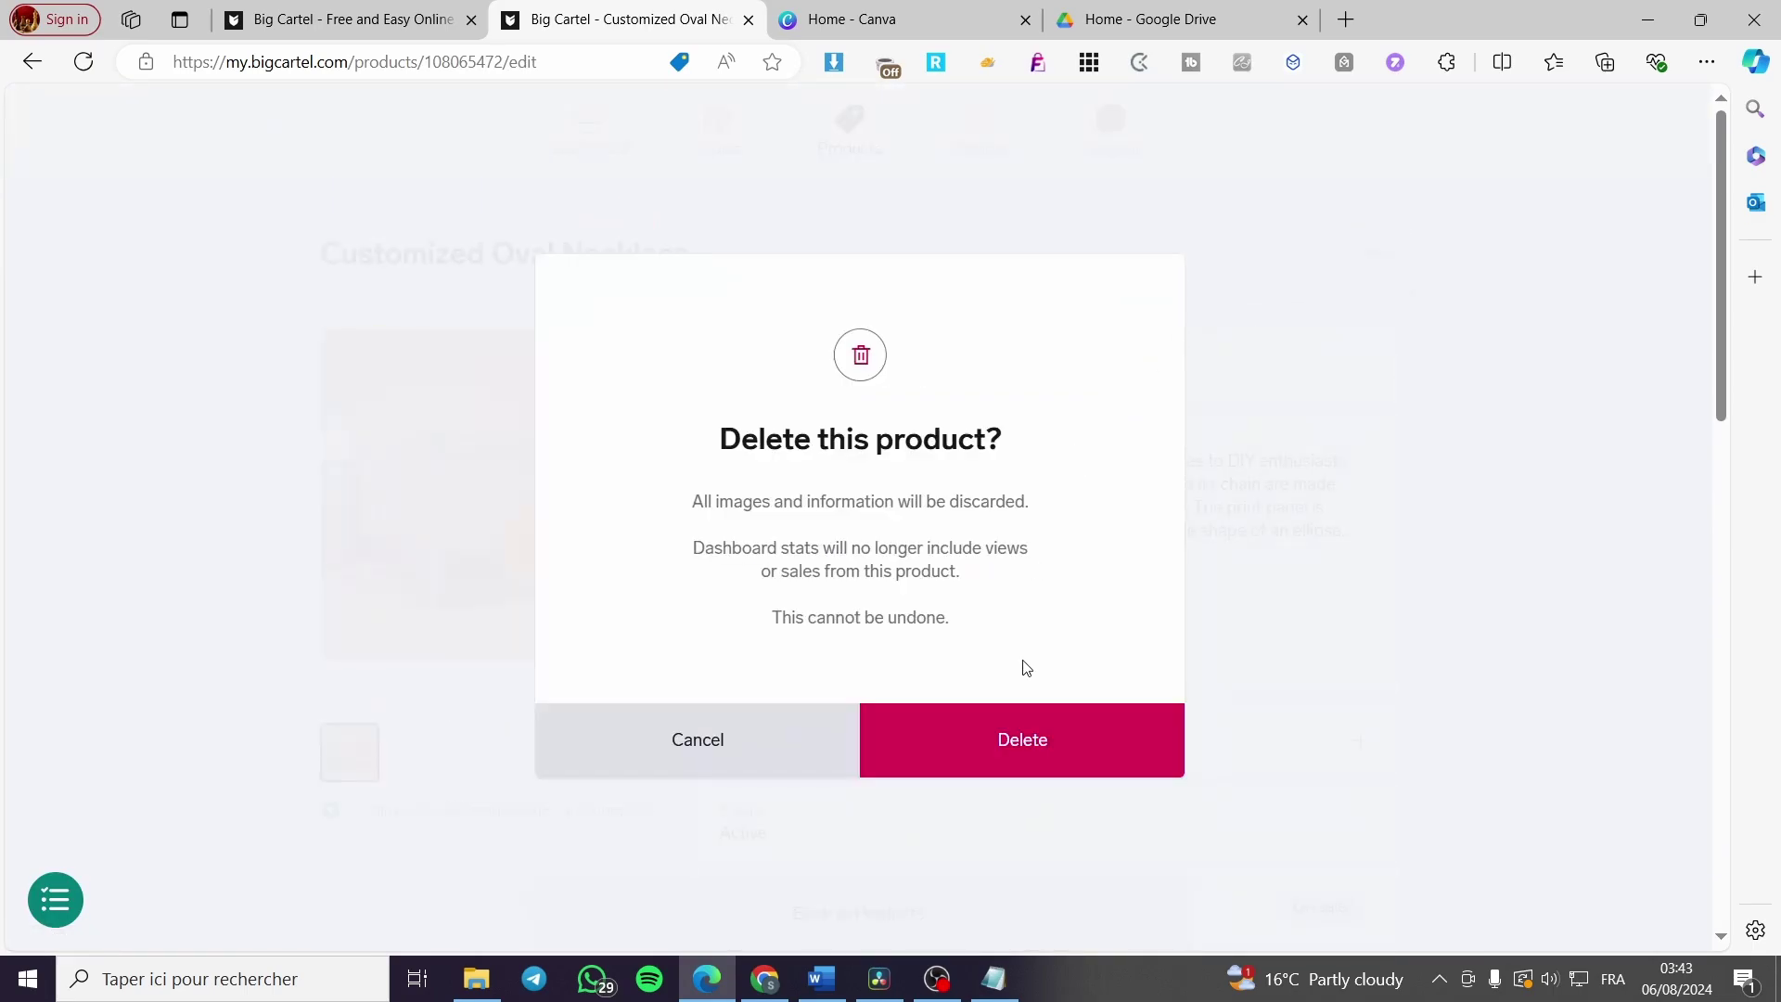
{"action": "left_click", "coordinate": [1062, 748]}
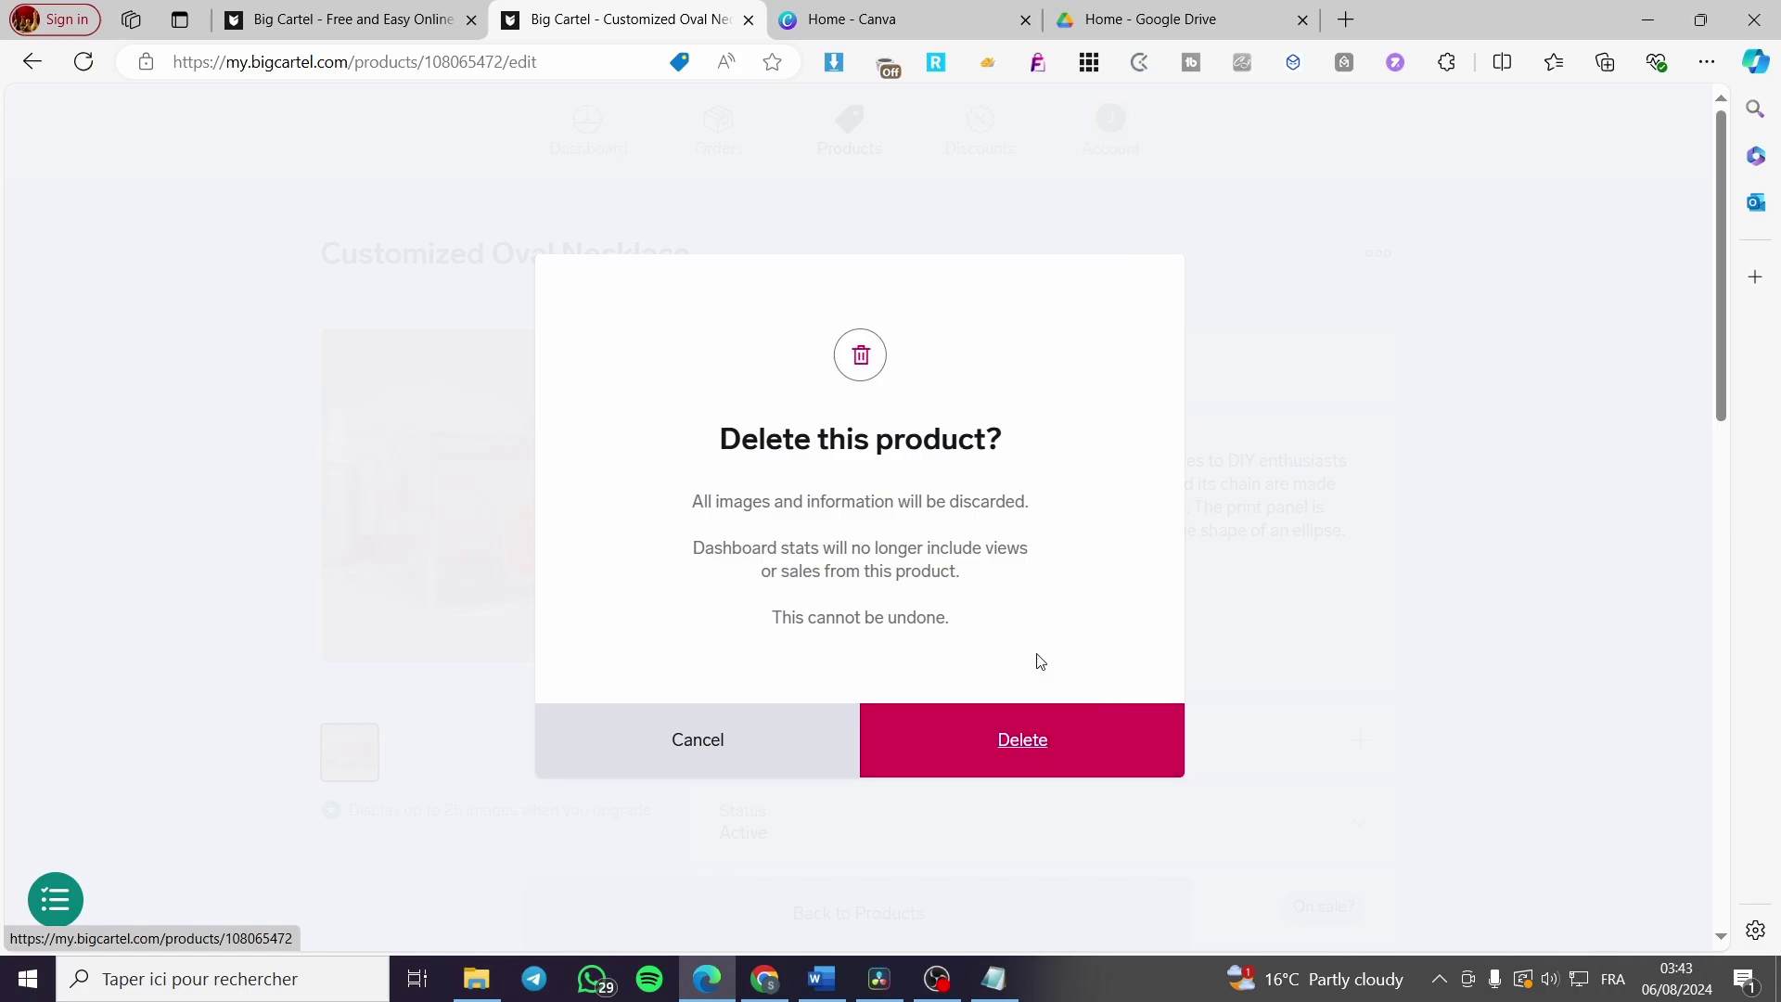
Start a new product and choose Active as its status.
{"action": "left_click", "coordinate": [1267, 177]}
{"action": "left_click", "coordinate": [1322, 253]}
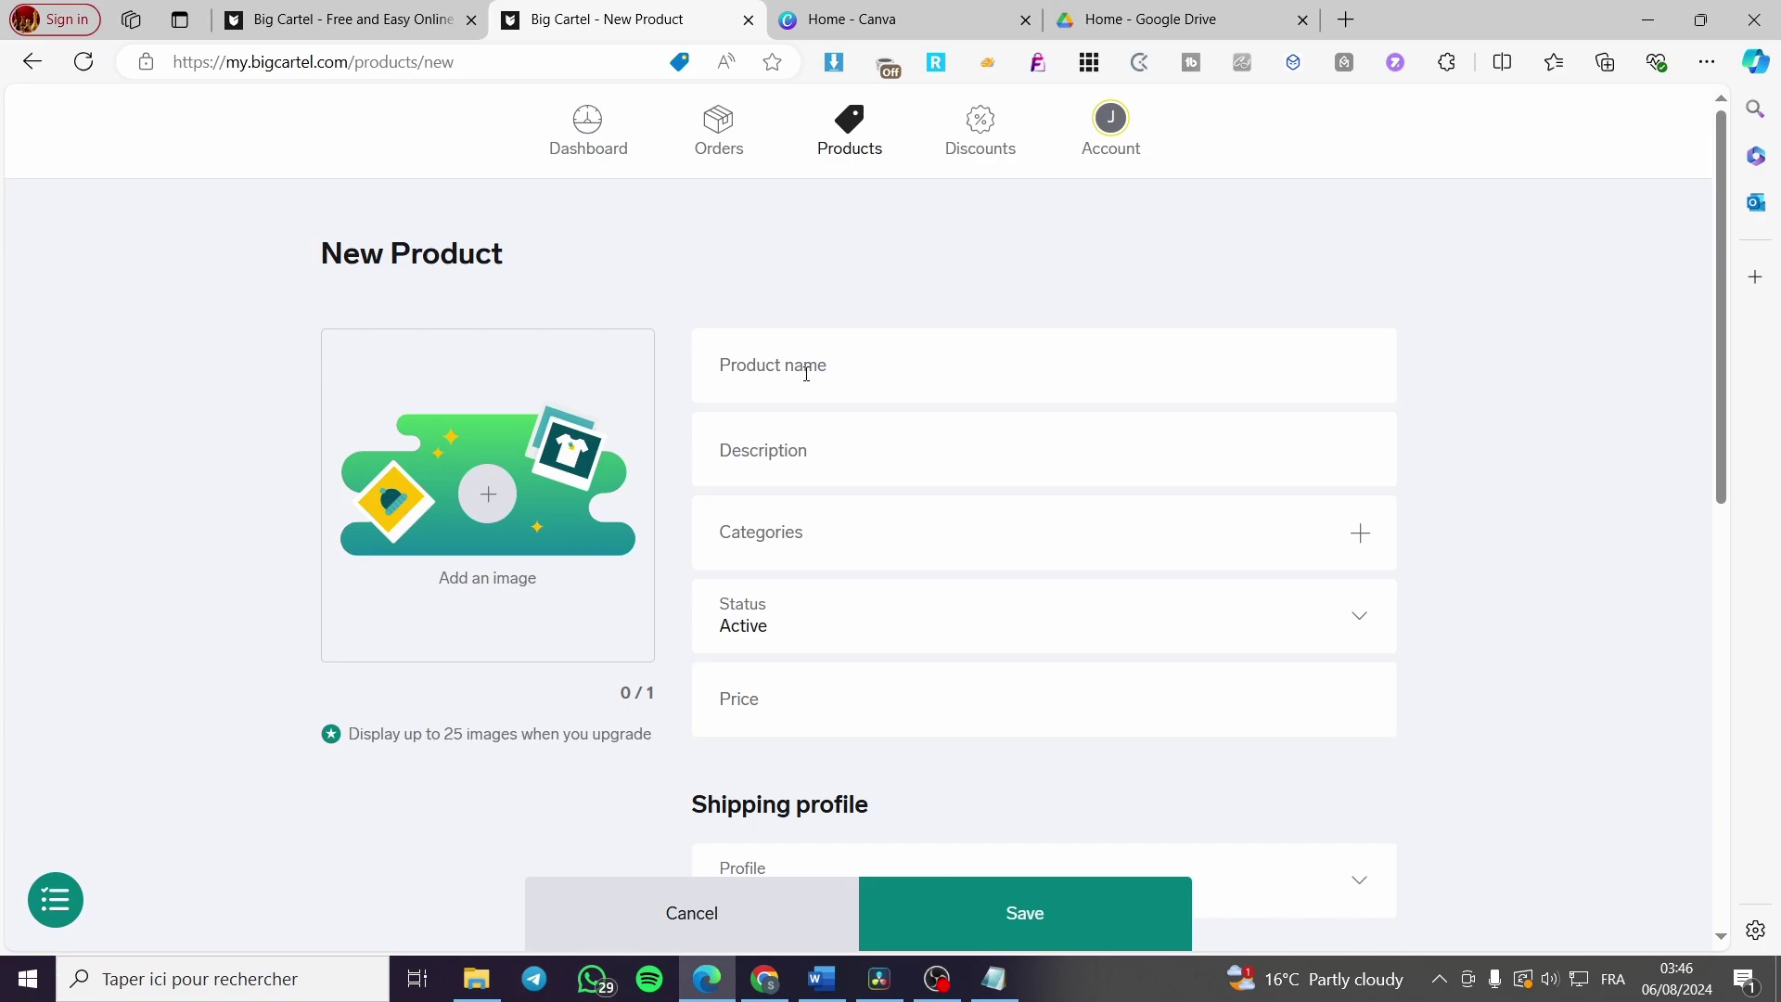
{"action": "left_click", "coordinate": [807, 372]}
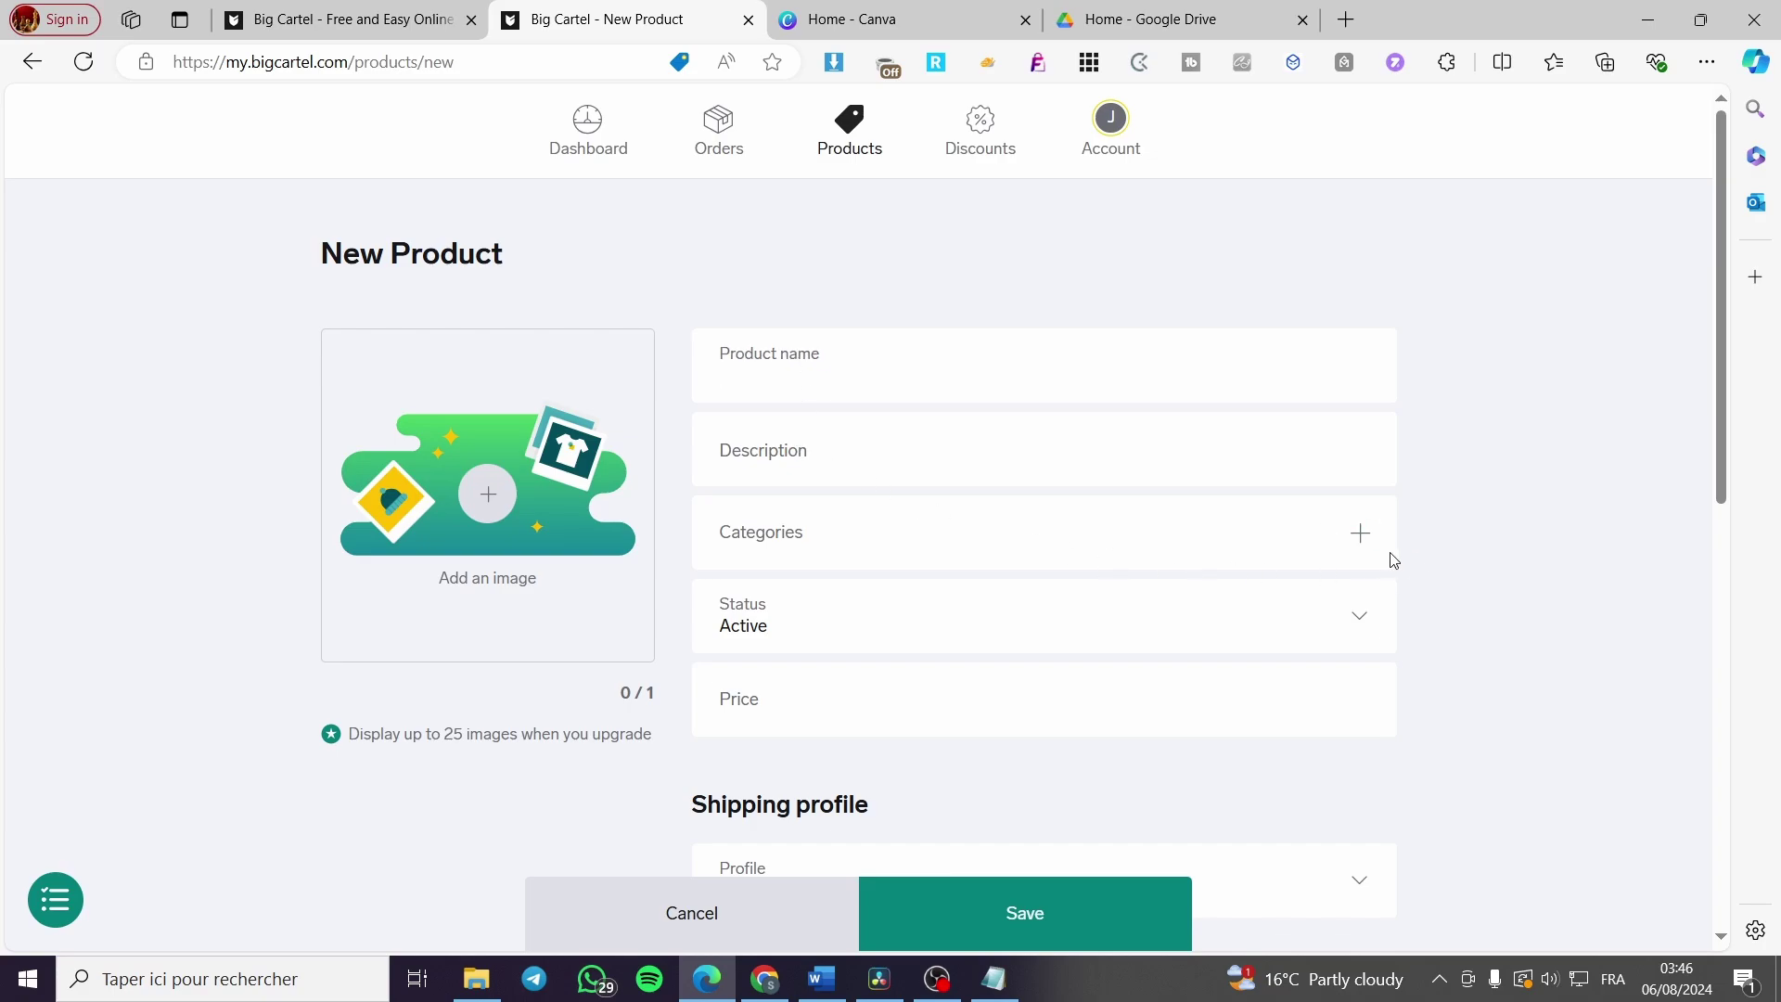
{"action": "left_click", "coordinate": [823, 642]}
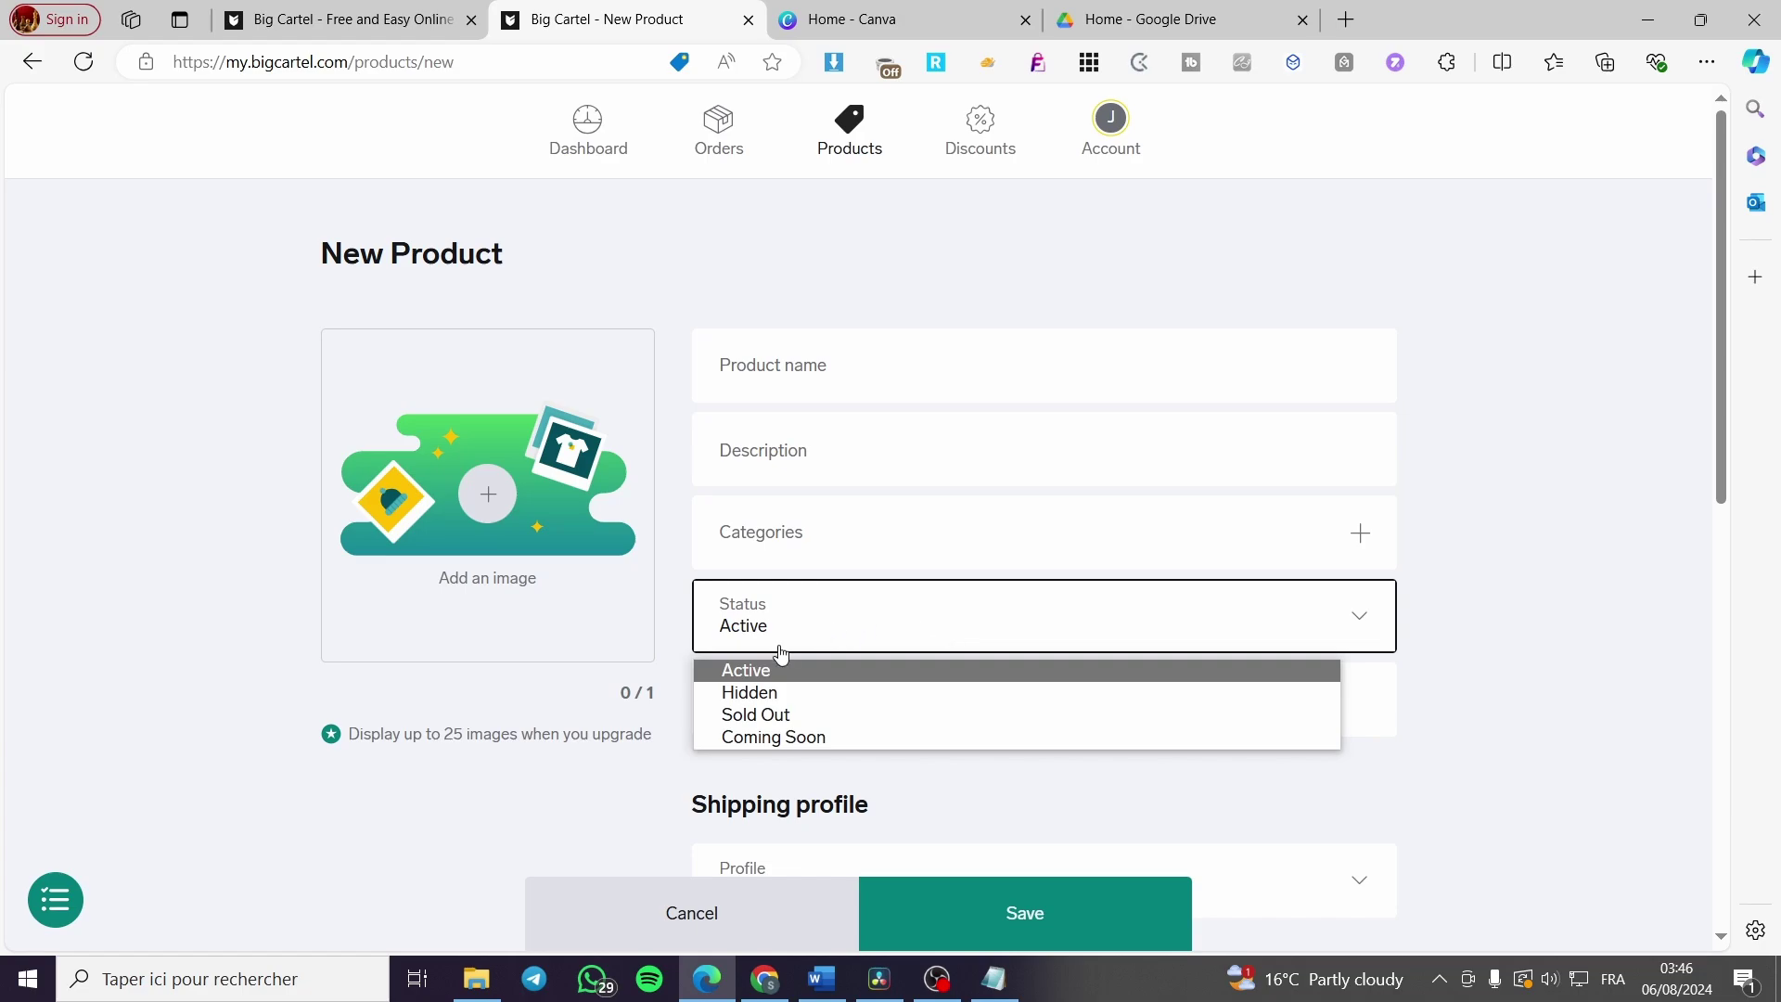
{"action": "left_click", "coordinate": [799, 669]}
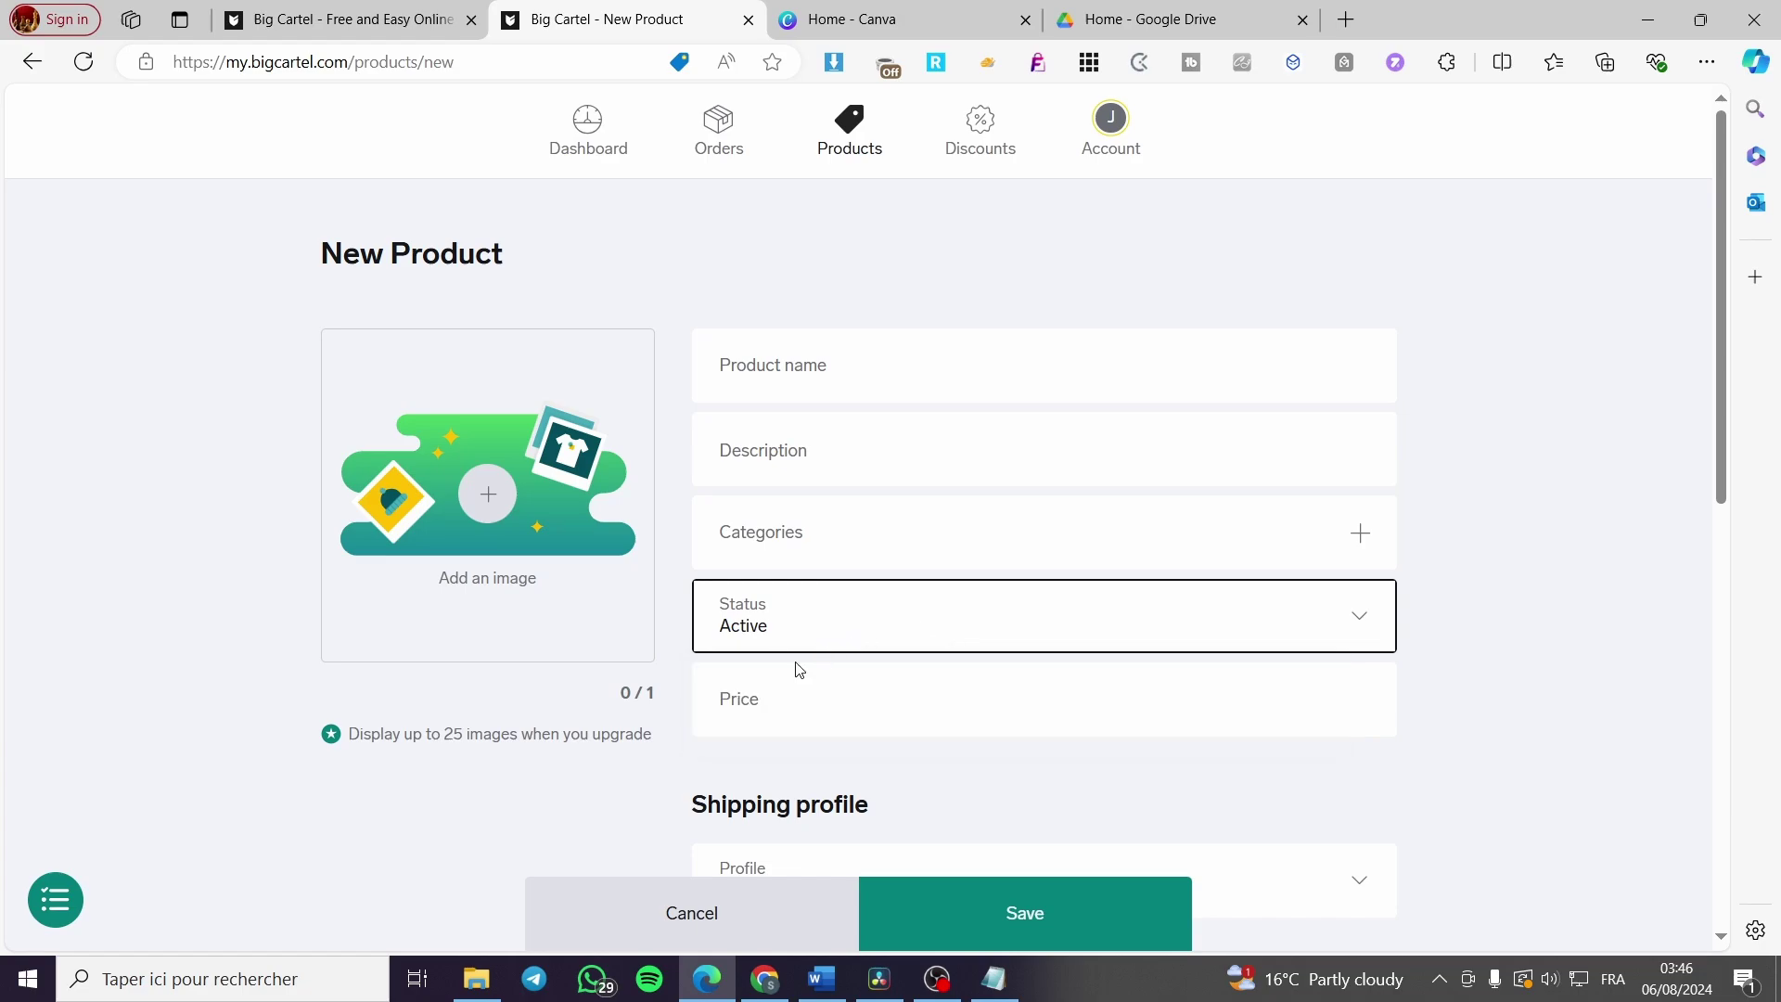
{"action": "left_click", "coordinate": [769, 717]}
Name the new product "Canva Templates".
{"action": "left_click", "coordinate": [912, 372]}
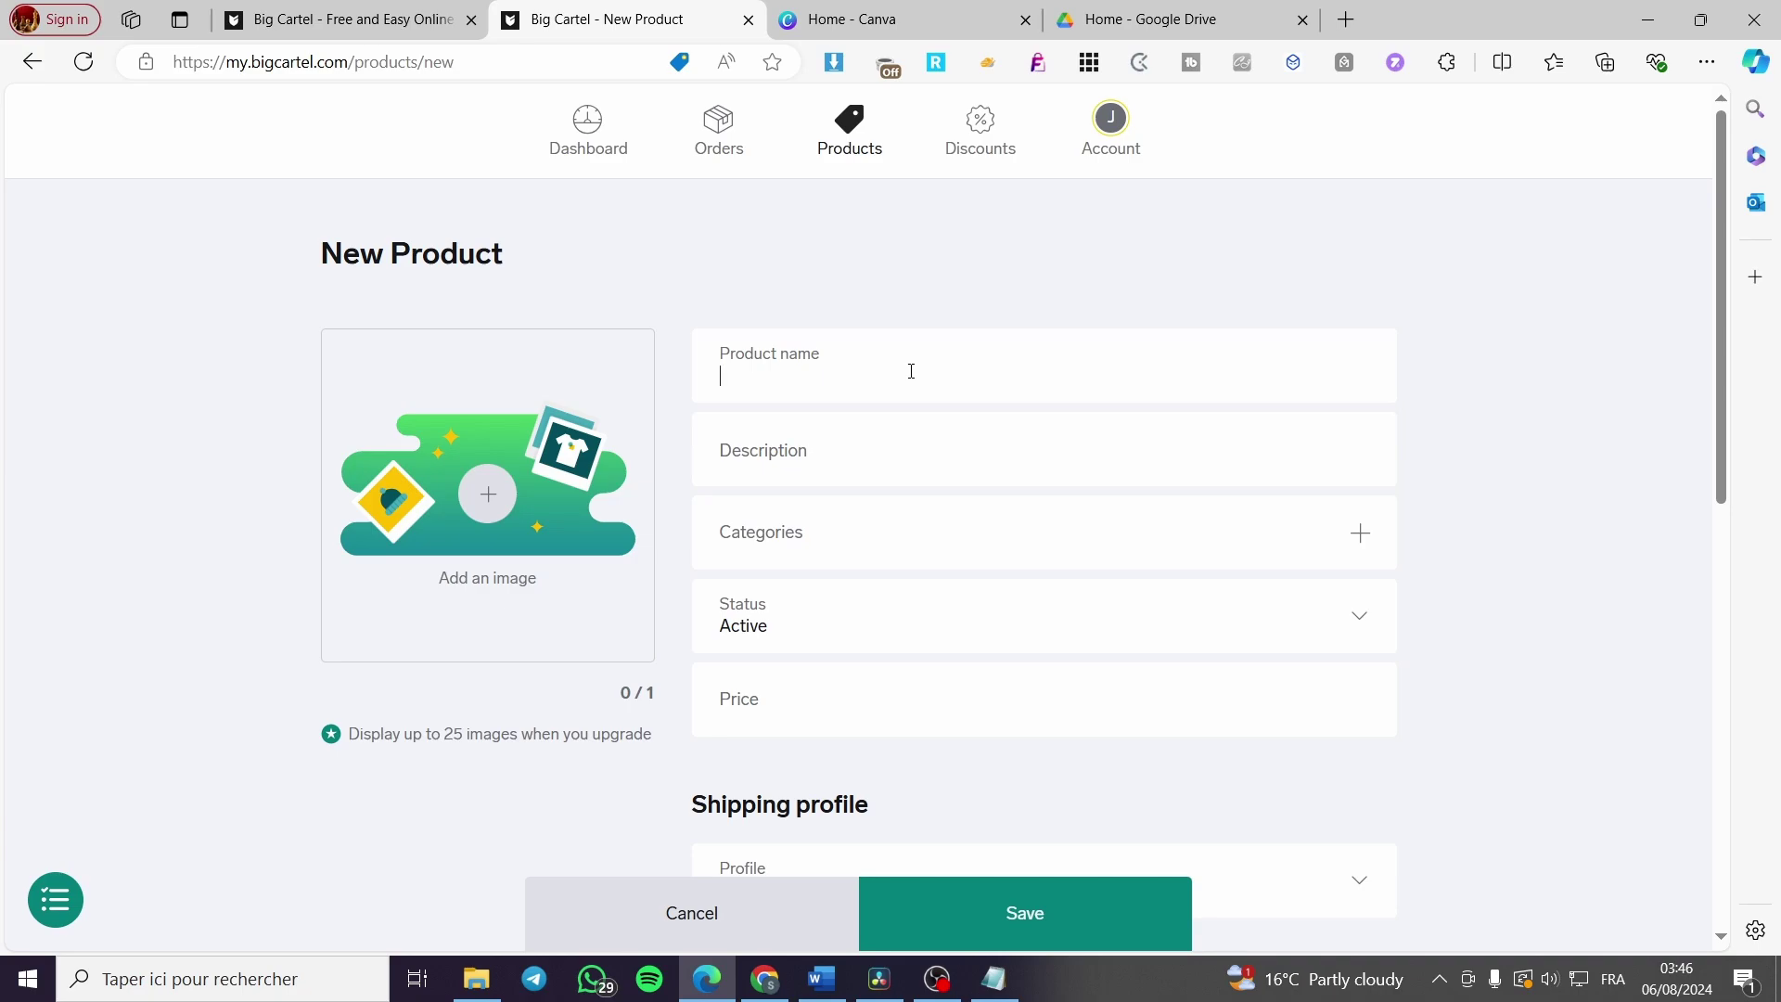
{"action": "type", "text": "Canva"}
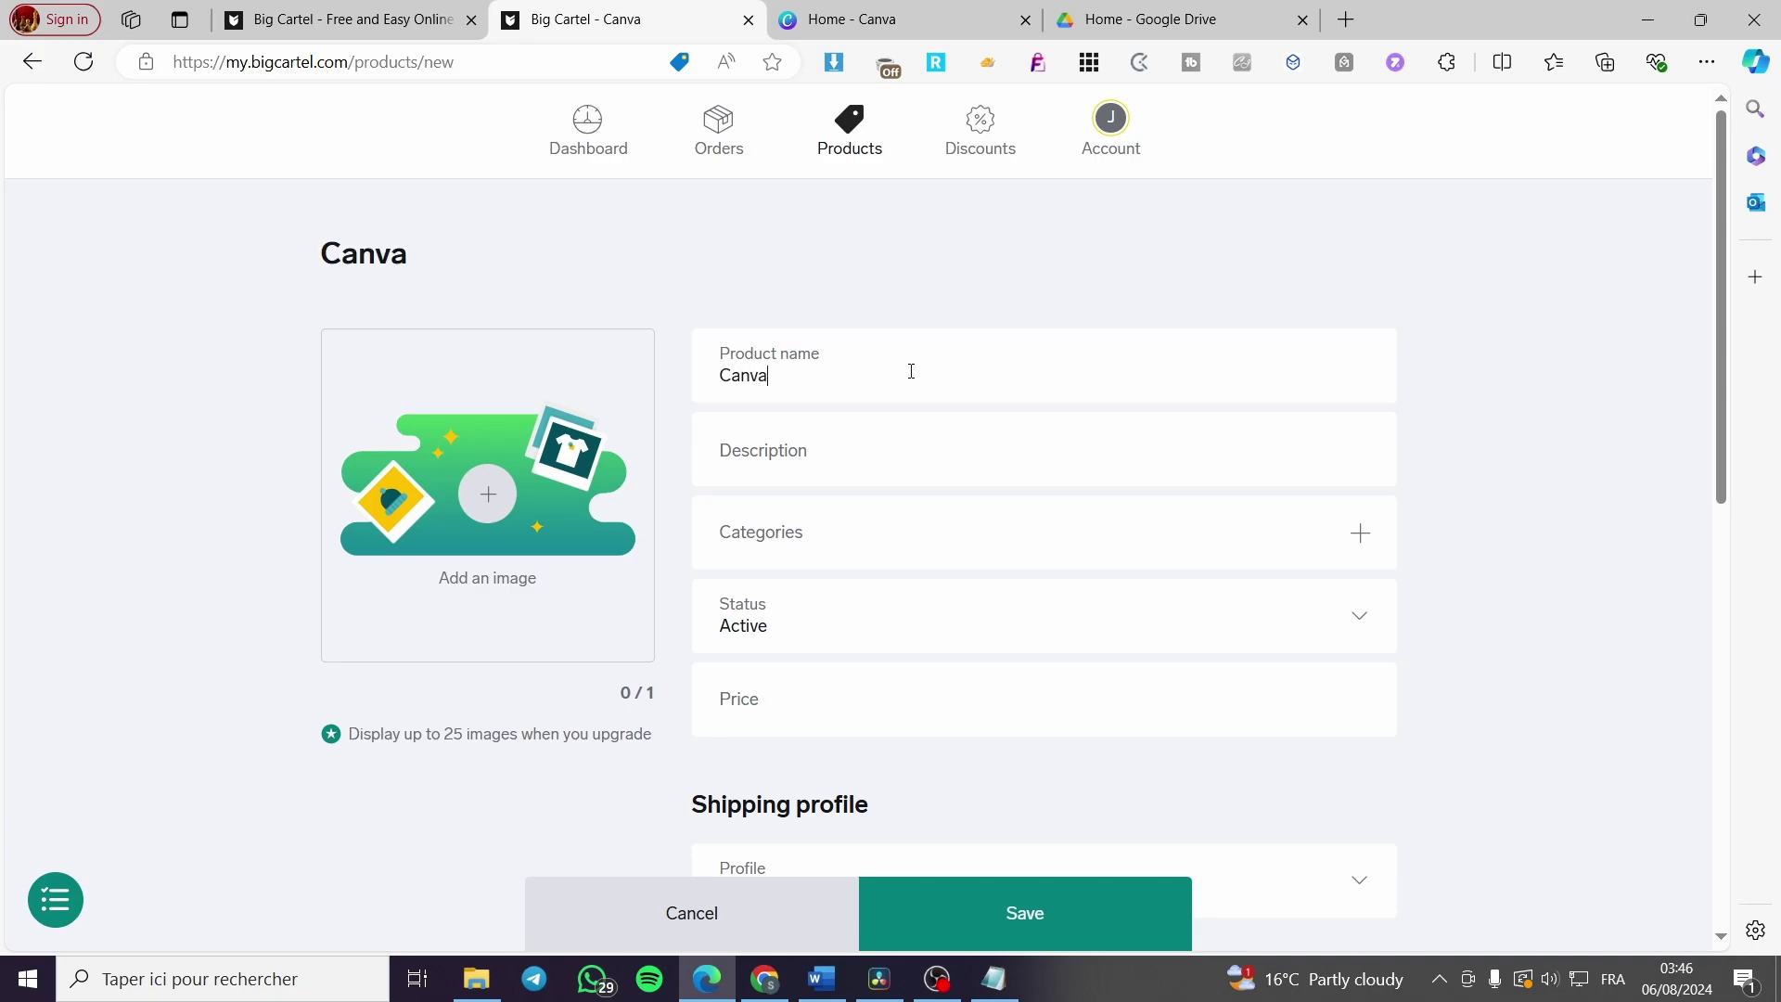
{"action": "type", "text": " Template"}
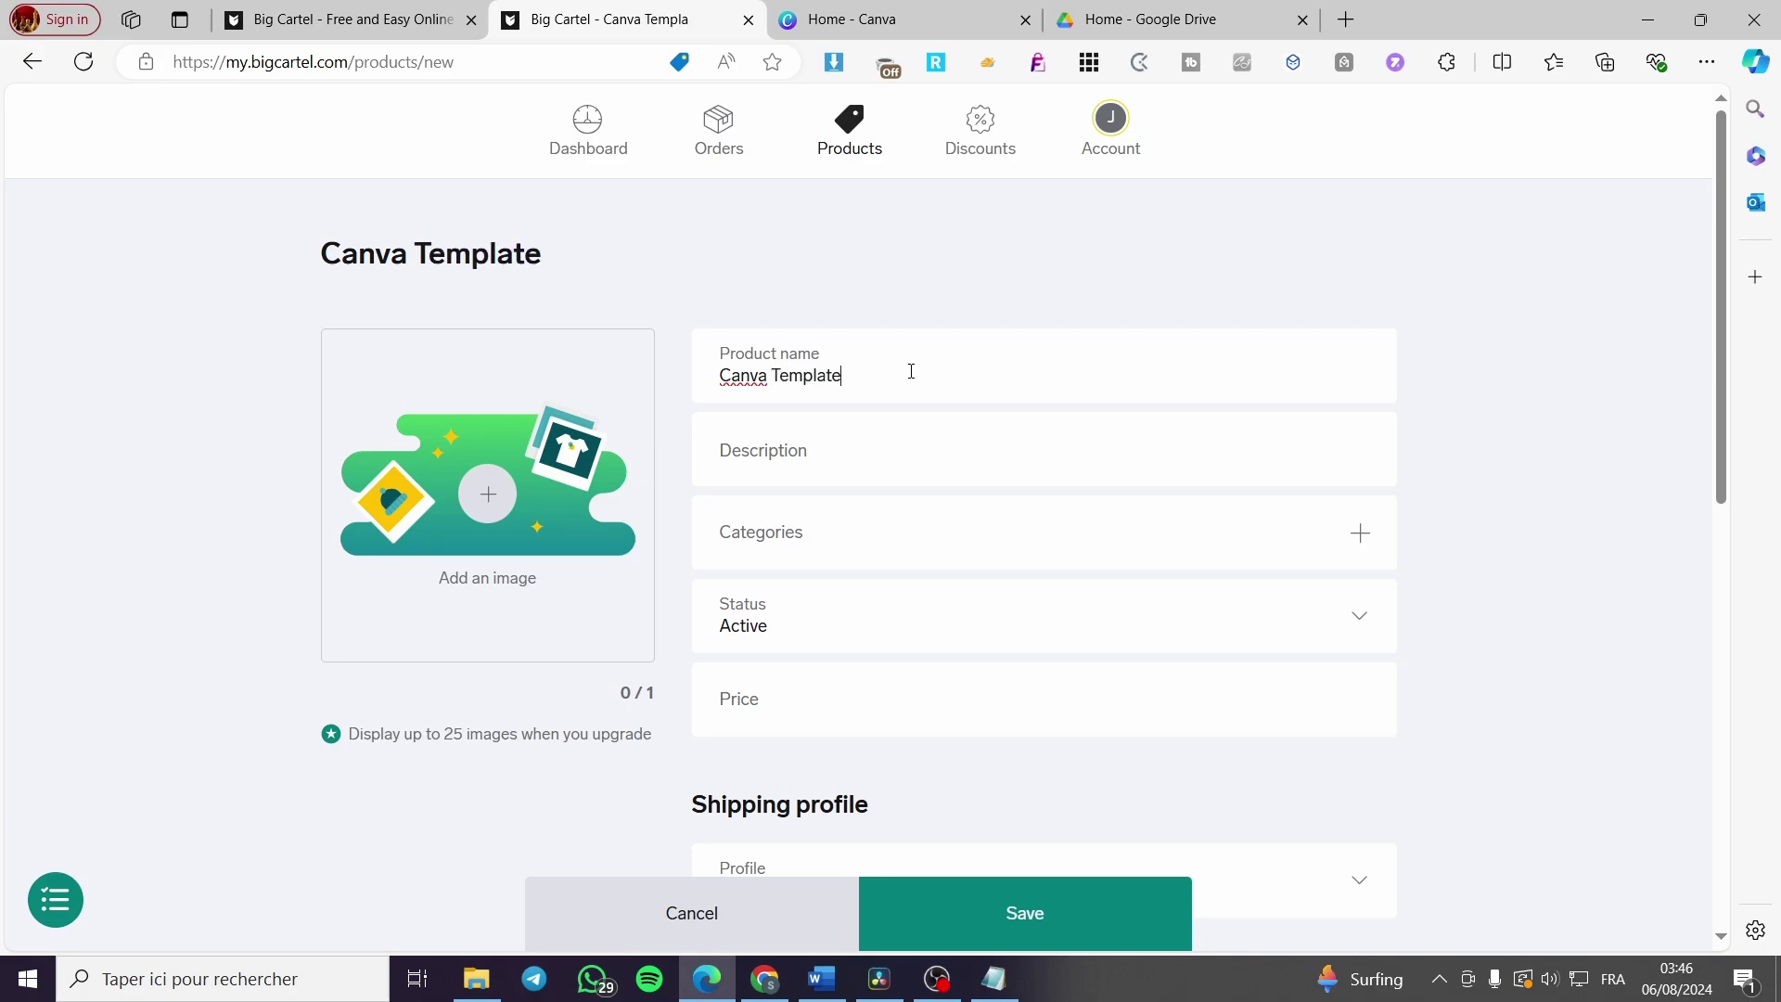
{"action": "type", "text": "s"}
Fill the description with a copy of the product name, followed by the line "5-templates fully editible..".
{"action": "left_click", "coordinate": [833, 456]}
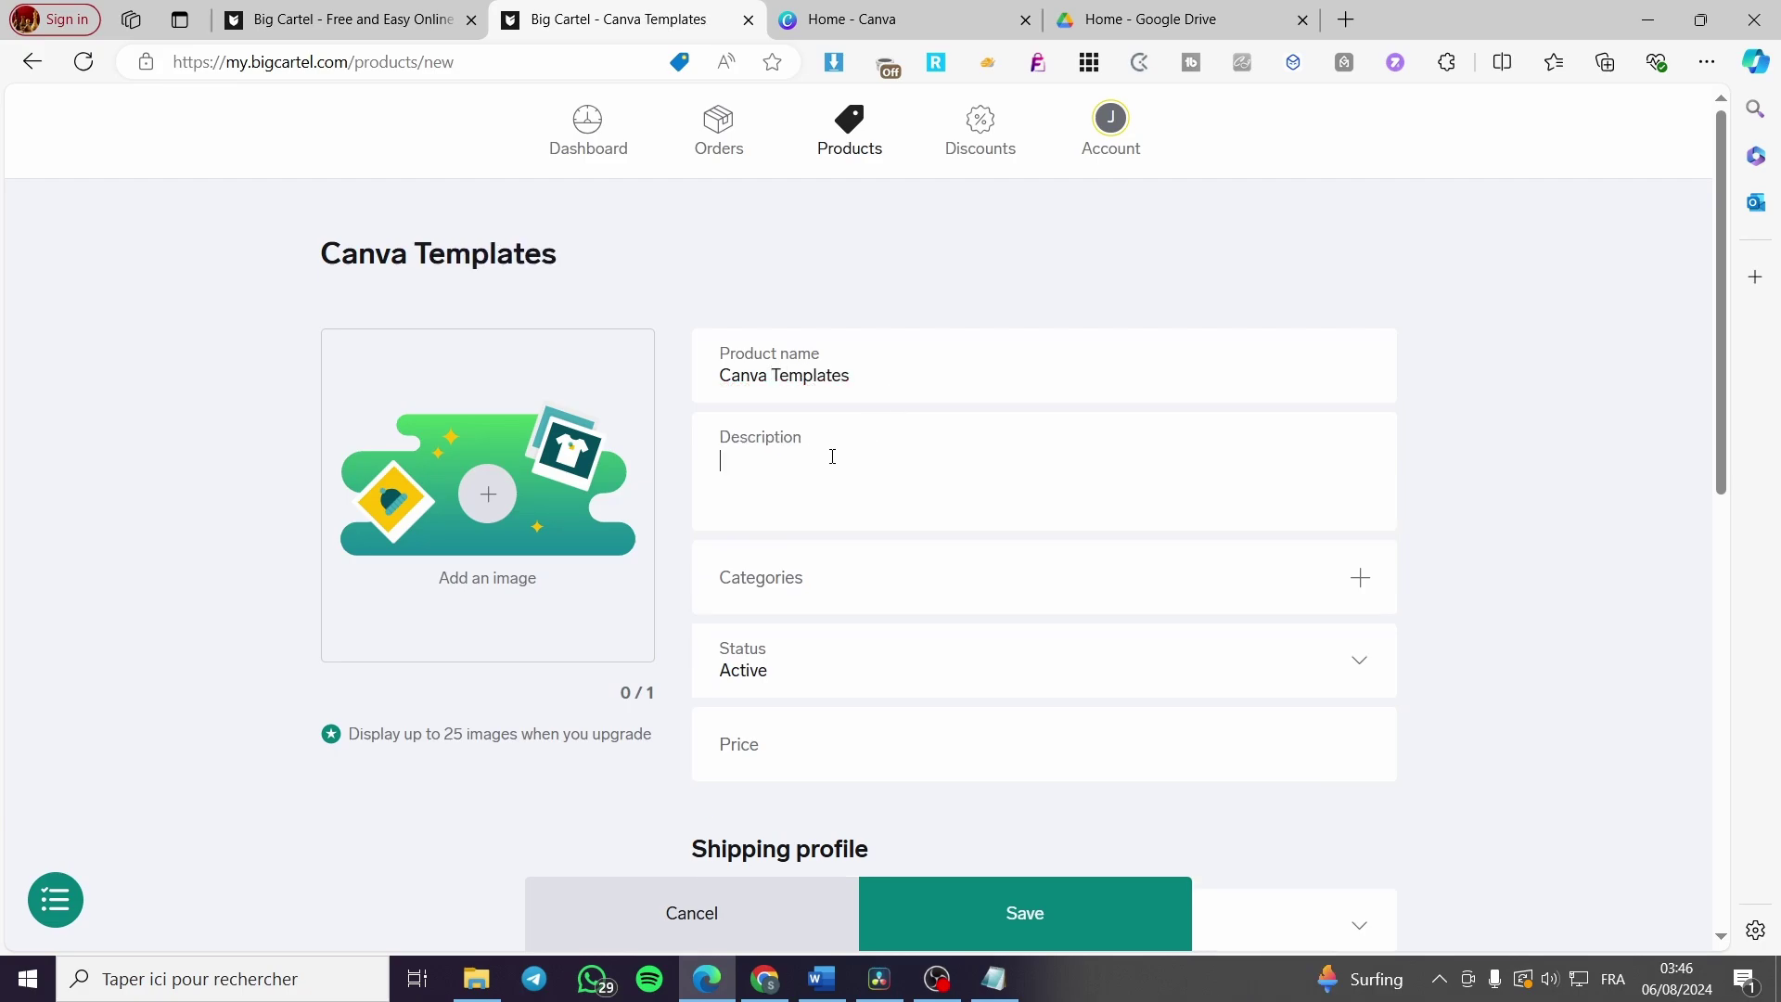
{"action": "left_click_drag", "start_coordinate": [882, 371], "coordinate": [682, 381]}
{"action": "key", "text": "ctrl+c"}
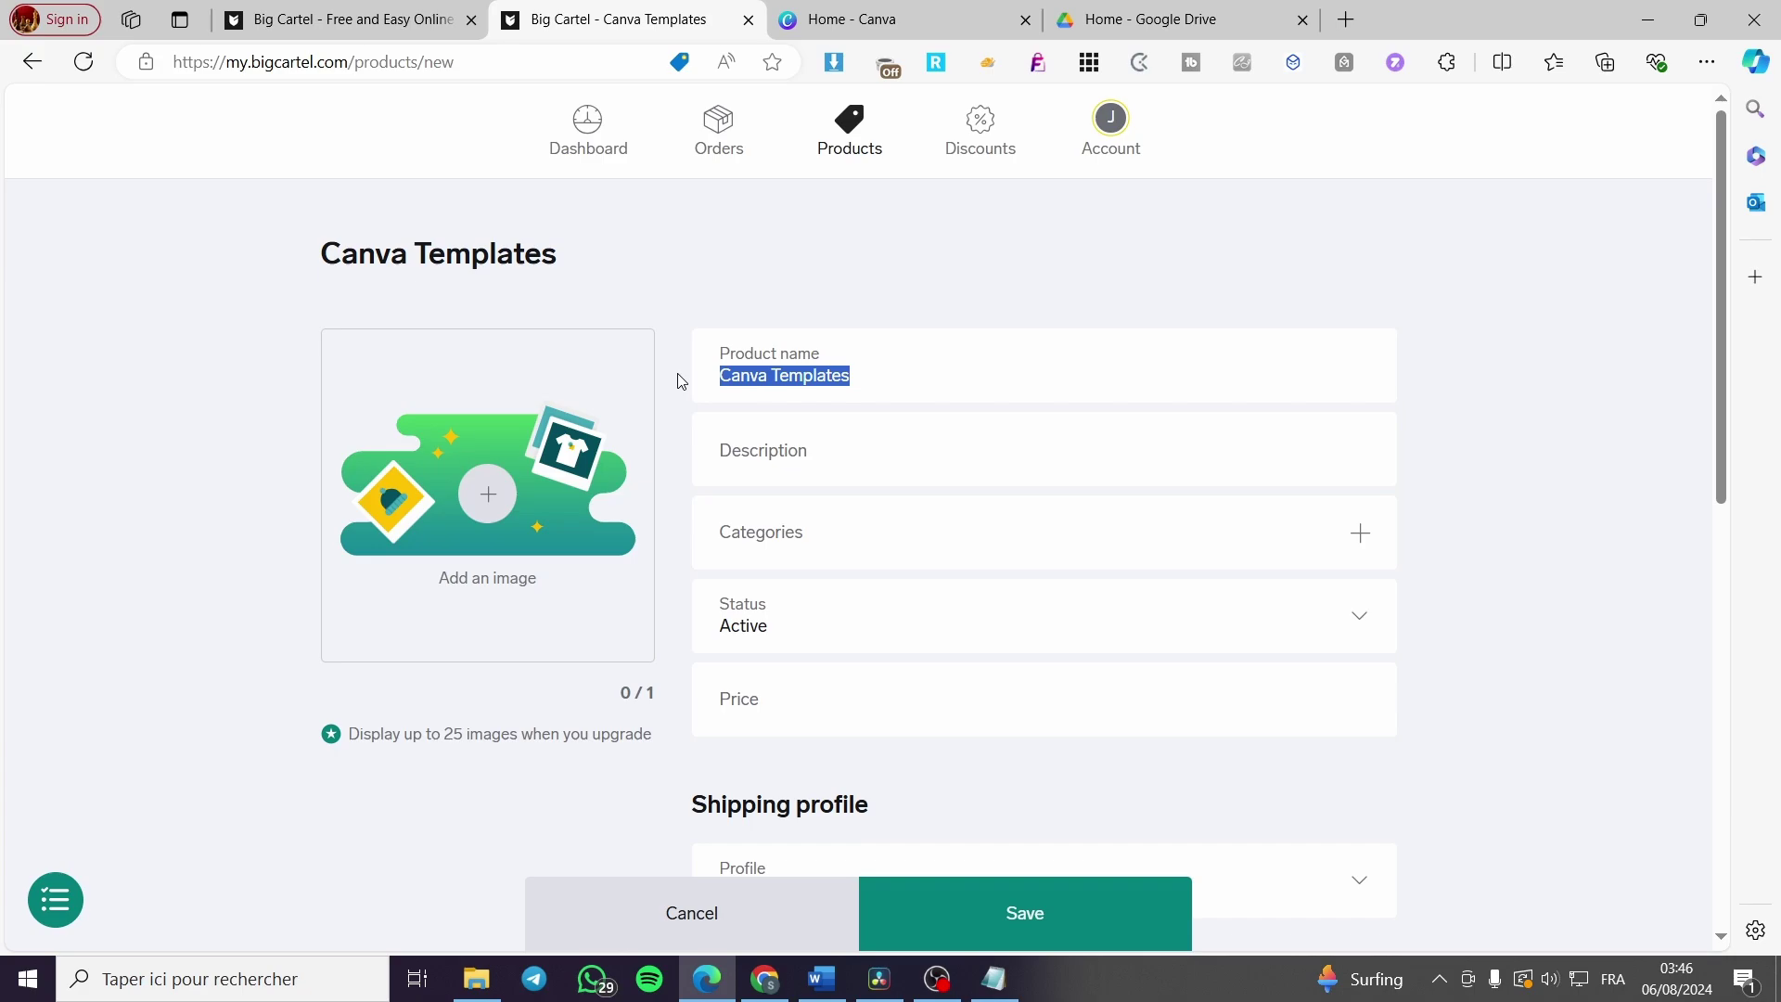
{"action": "left_click", "coordinate": [799, 453]}
{"action": "key", "text": "ctrl+v"}
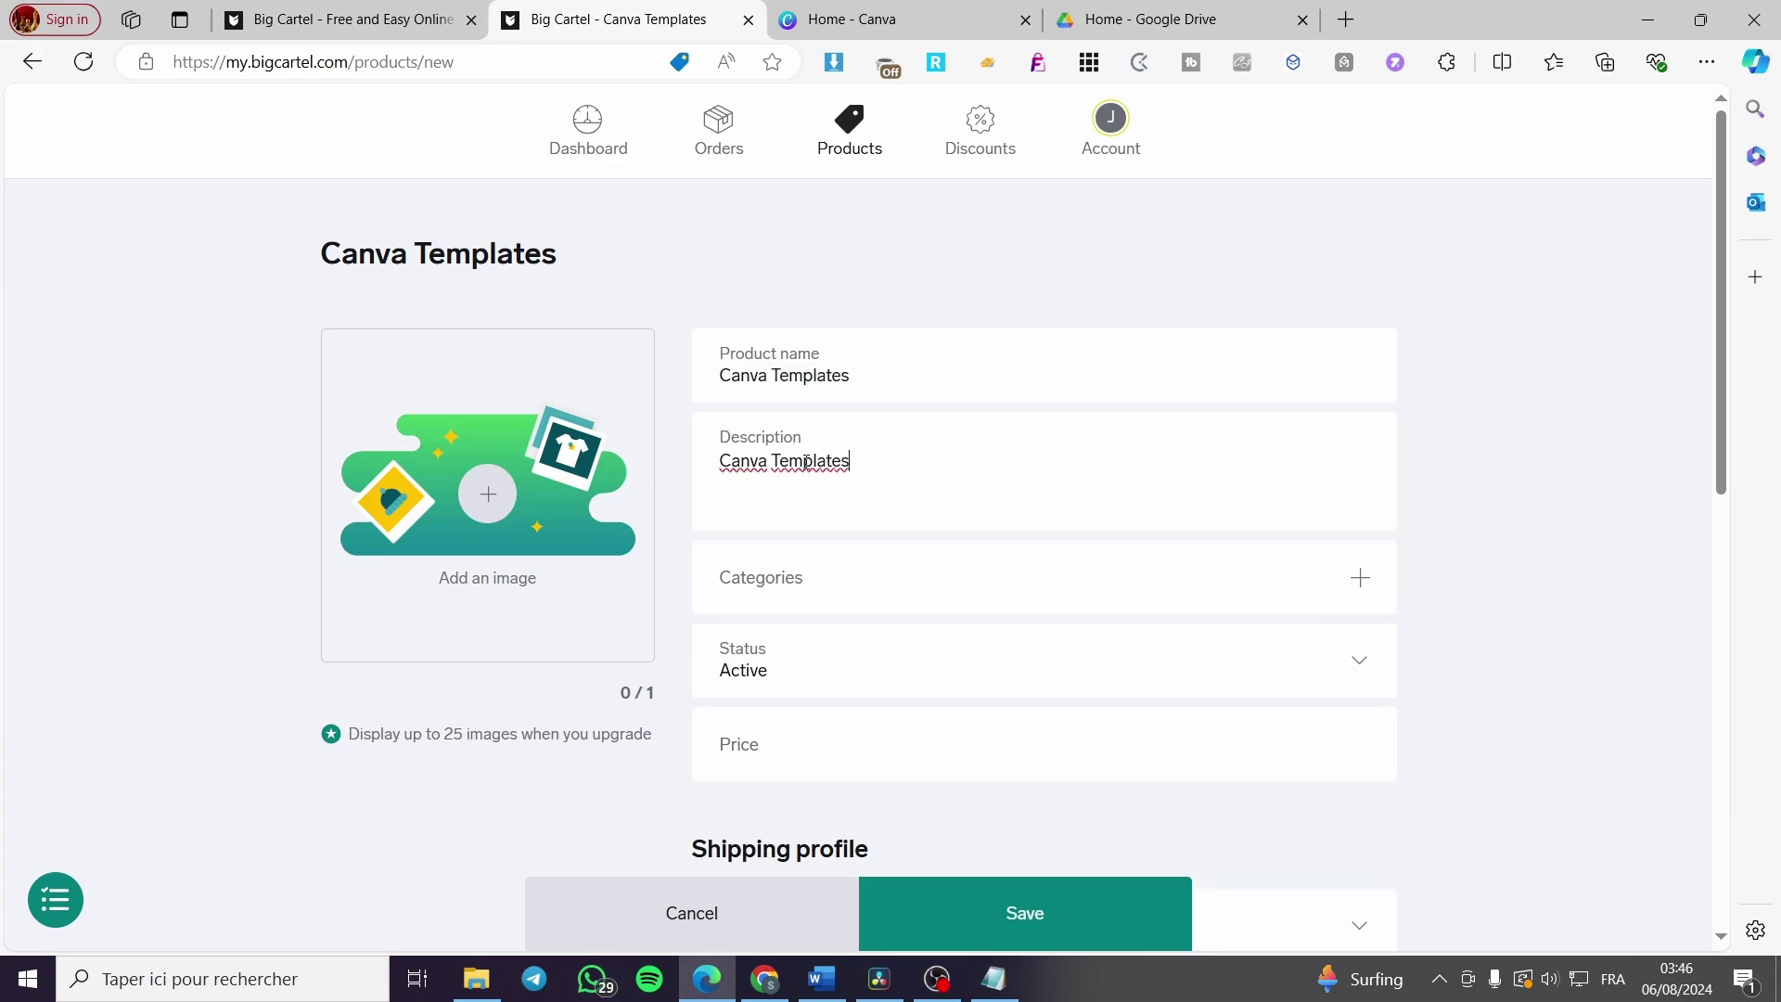
{"action": "key", "text": "Return"}
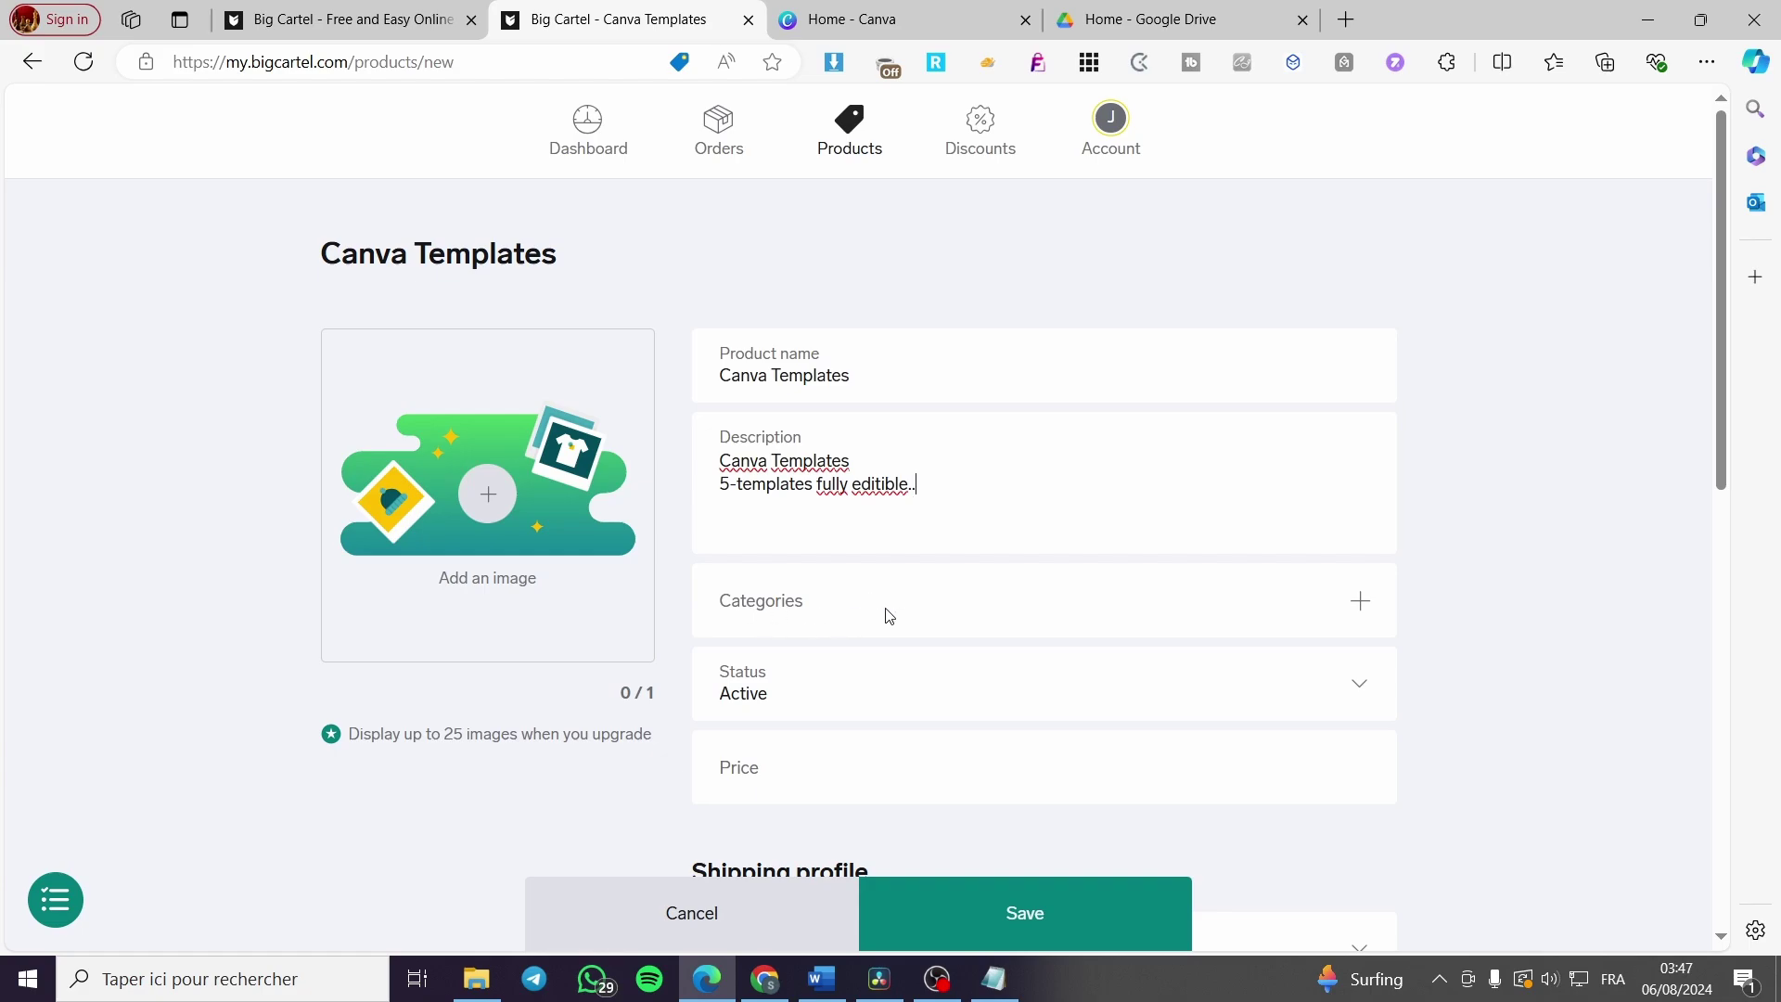
Create a new category named "Digital Products" and assign it to the product.
{"action": "left_click", "coordinate": [1361, 603]}
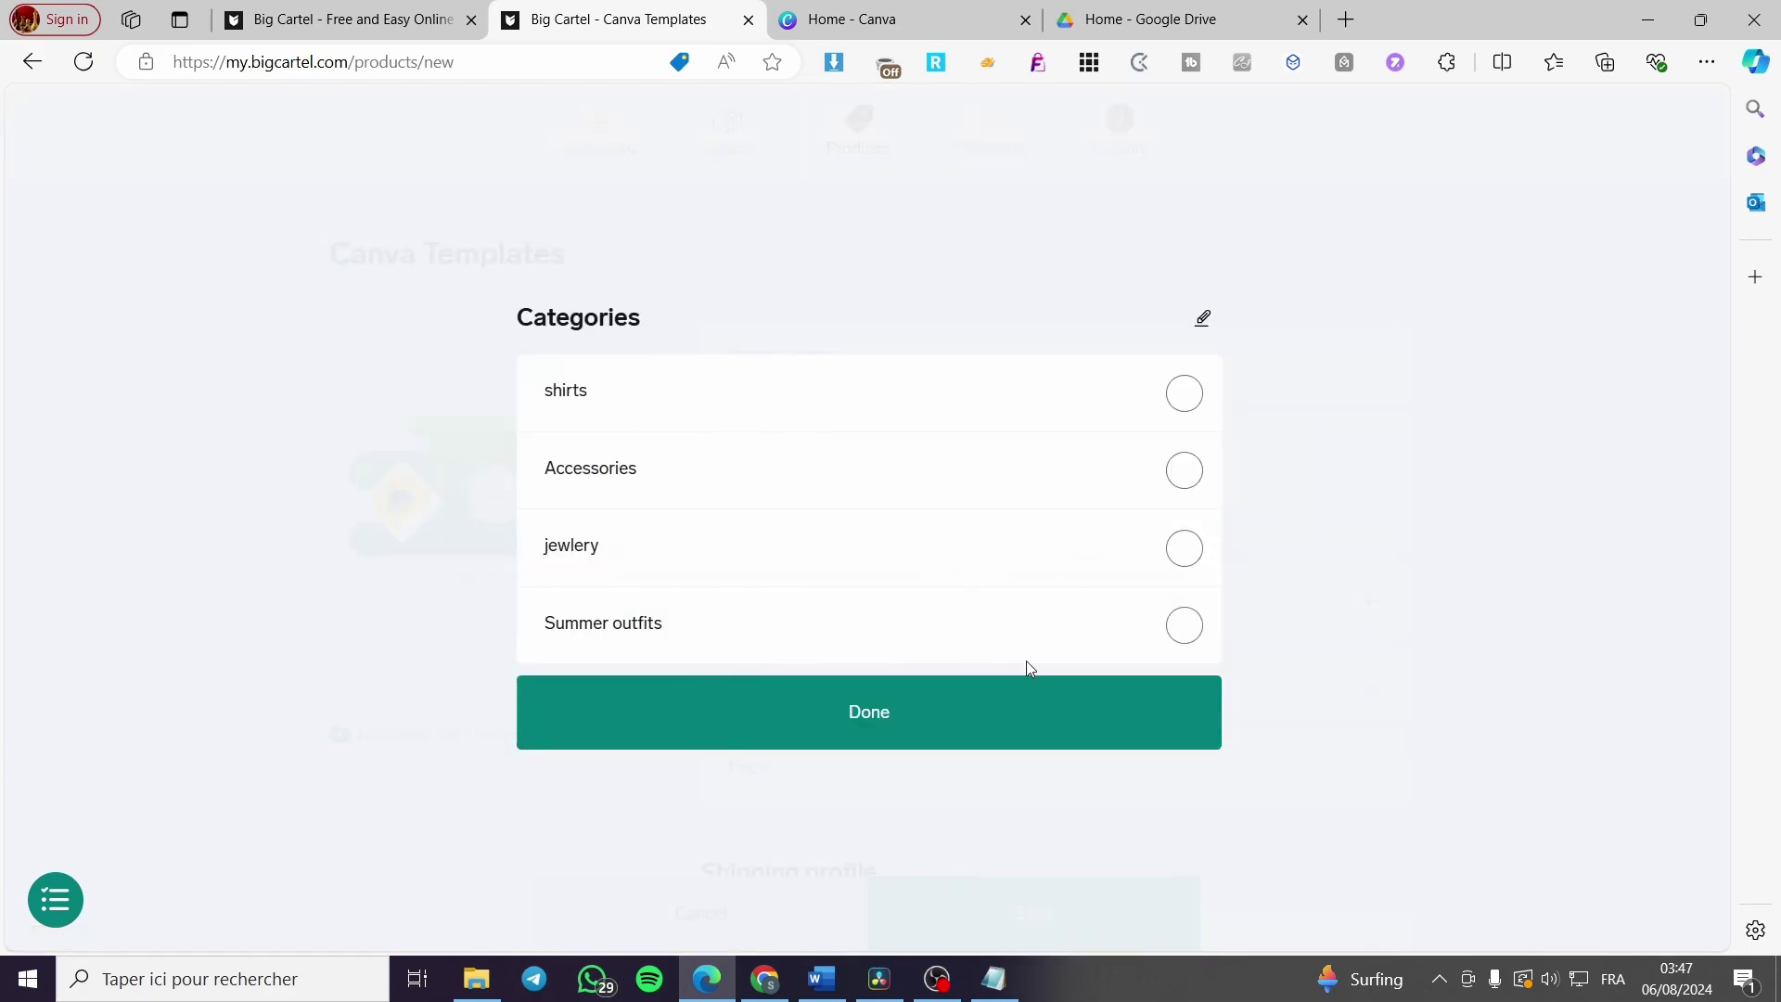
{"action": "left_click", "coordinate": [1206, 320]}
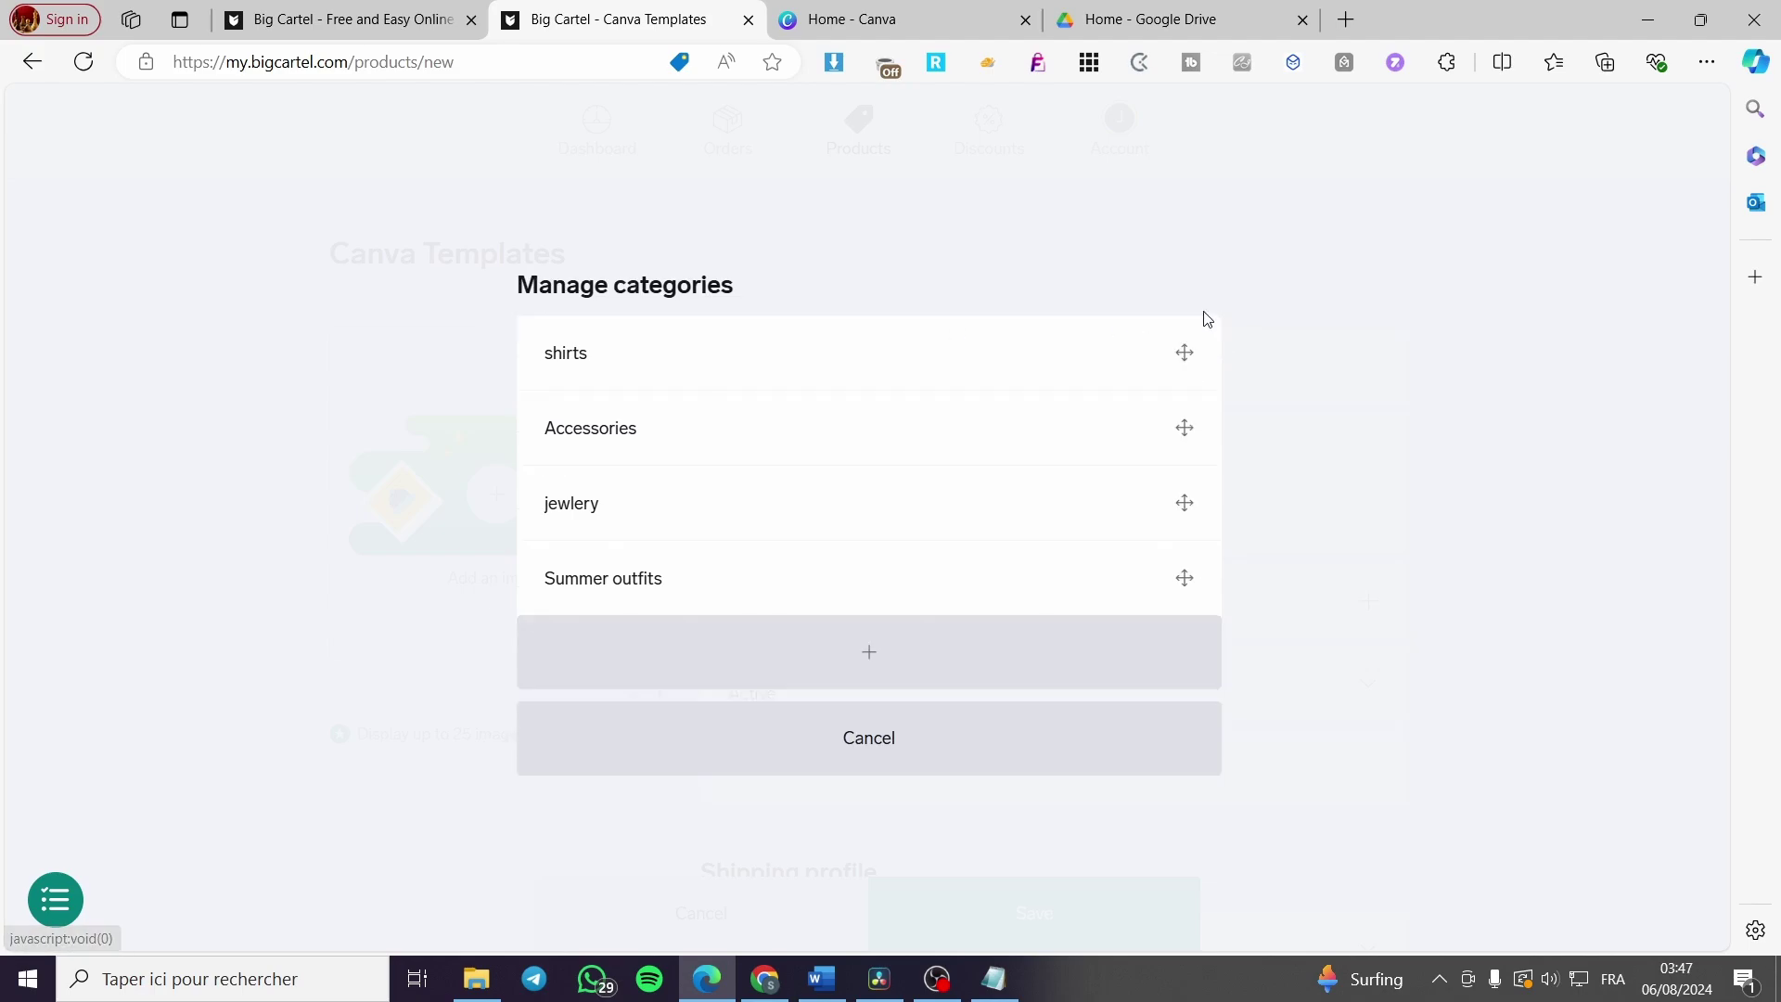
{"action": "left_click", "coordinate": [894, 666]}
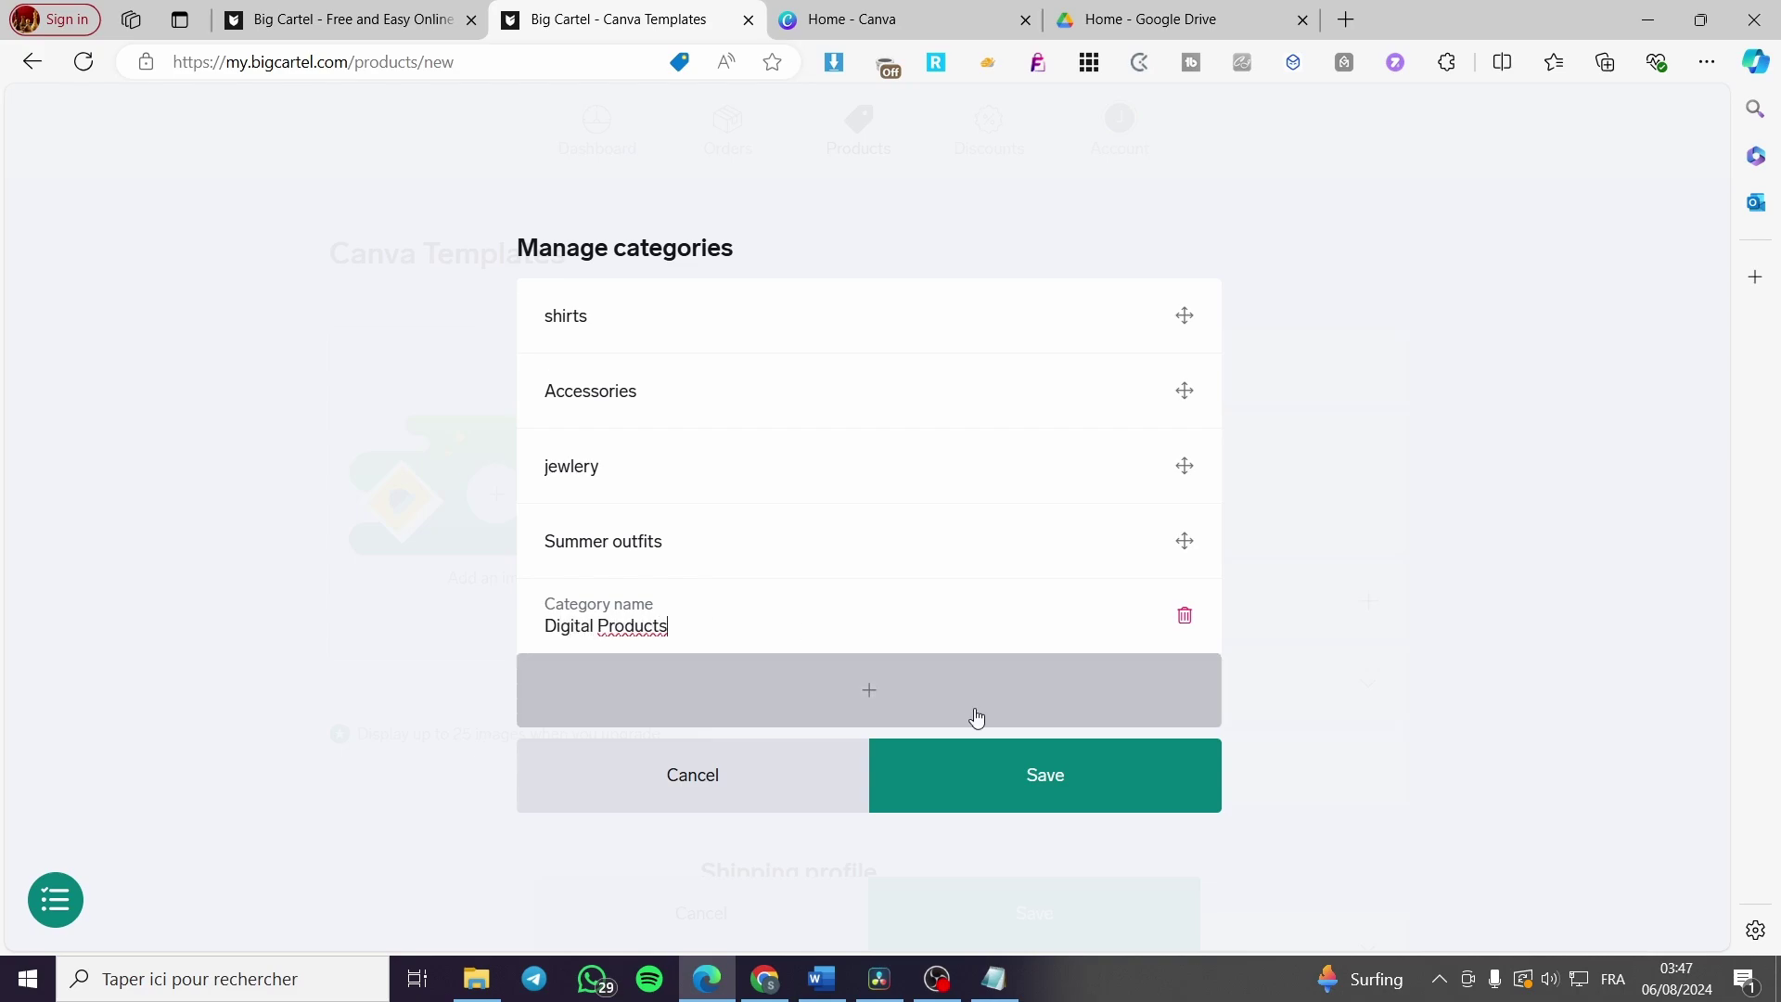
{"action": "left_click", "coordinate": [1026, 771]}
{"action": "left_click", "coordinate": [993, 742]}
{"action": "left_click", "coordinate": [886, 752]}
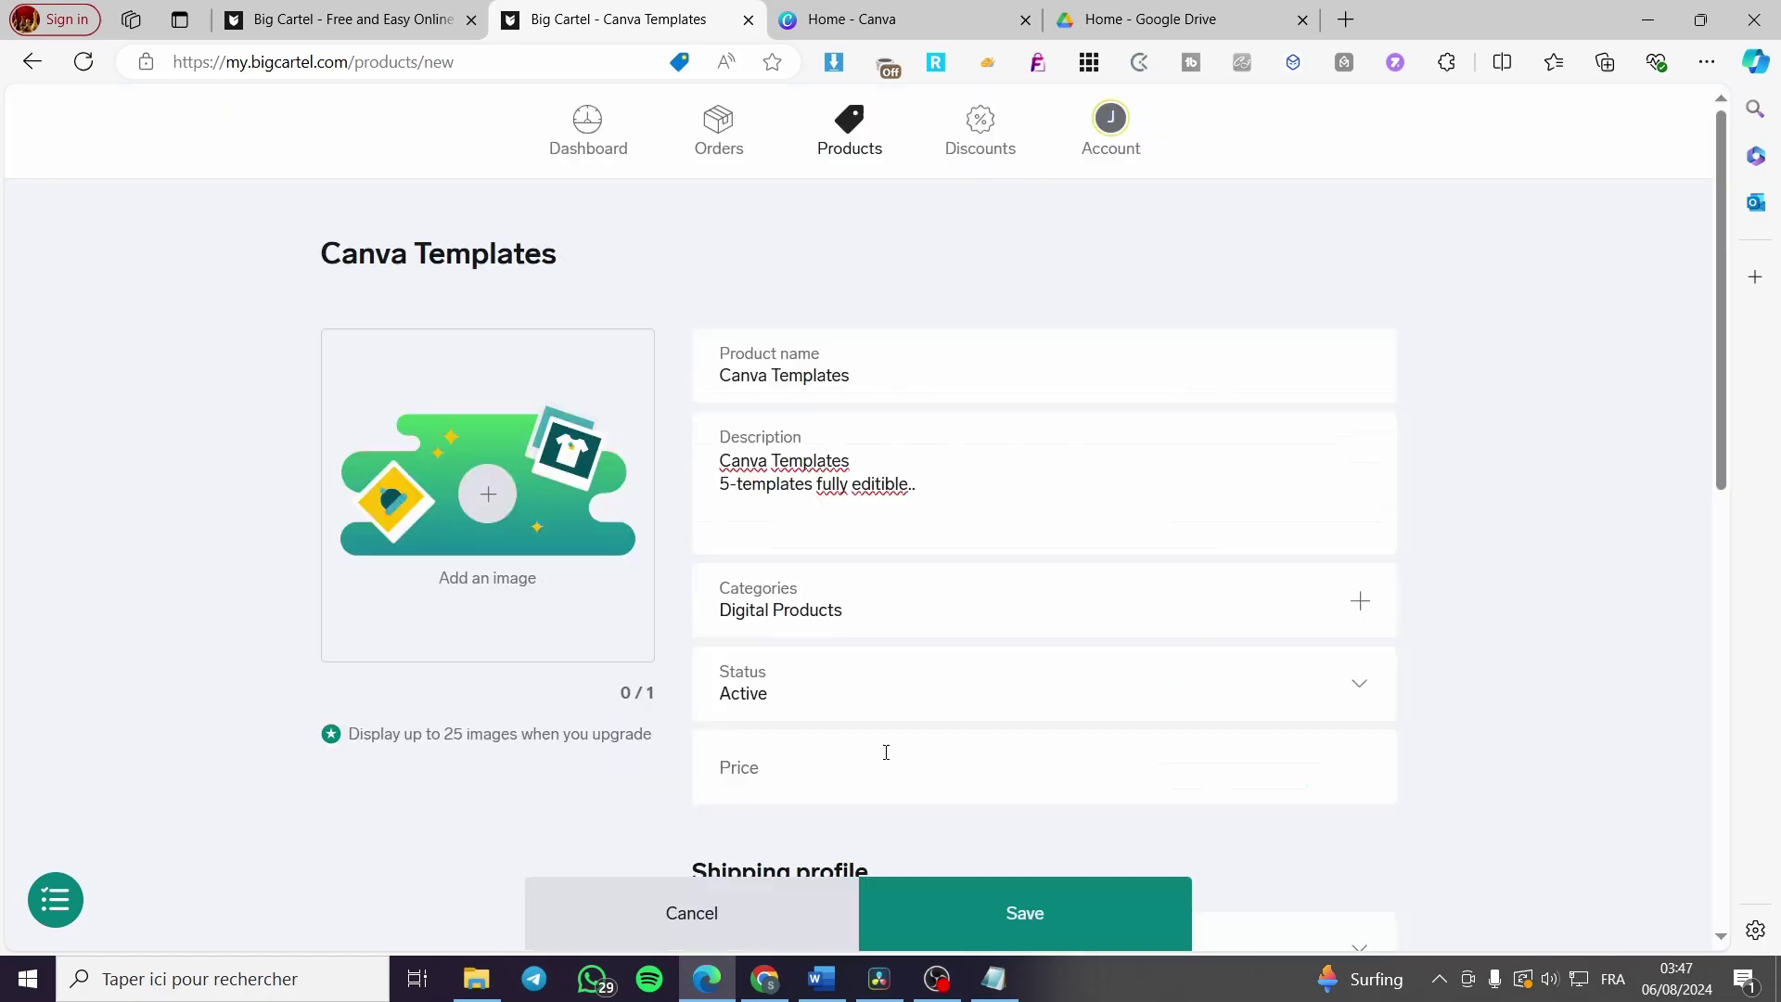
Set the product's price to $25.99.
{"action": "scroll", "coordinate": [805, 653], "scroll_direction": "down", "scroll_amount": 2}
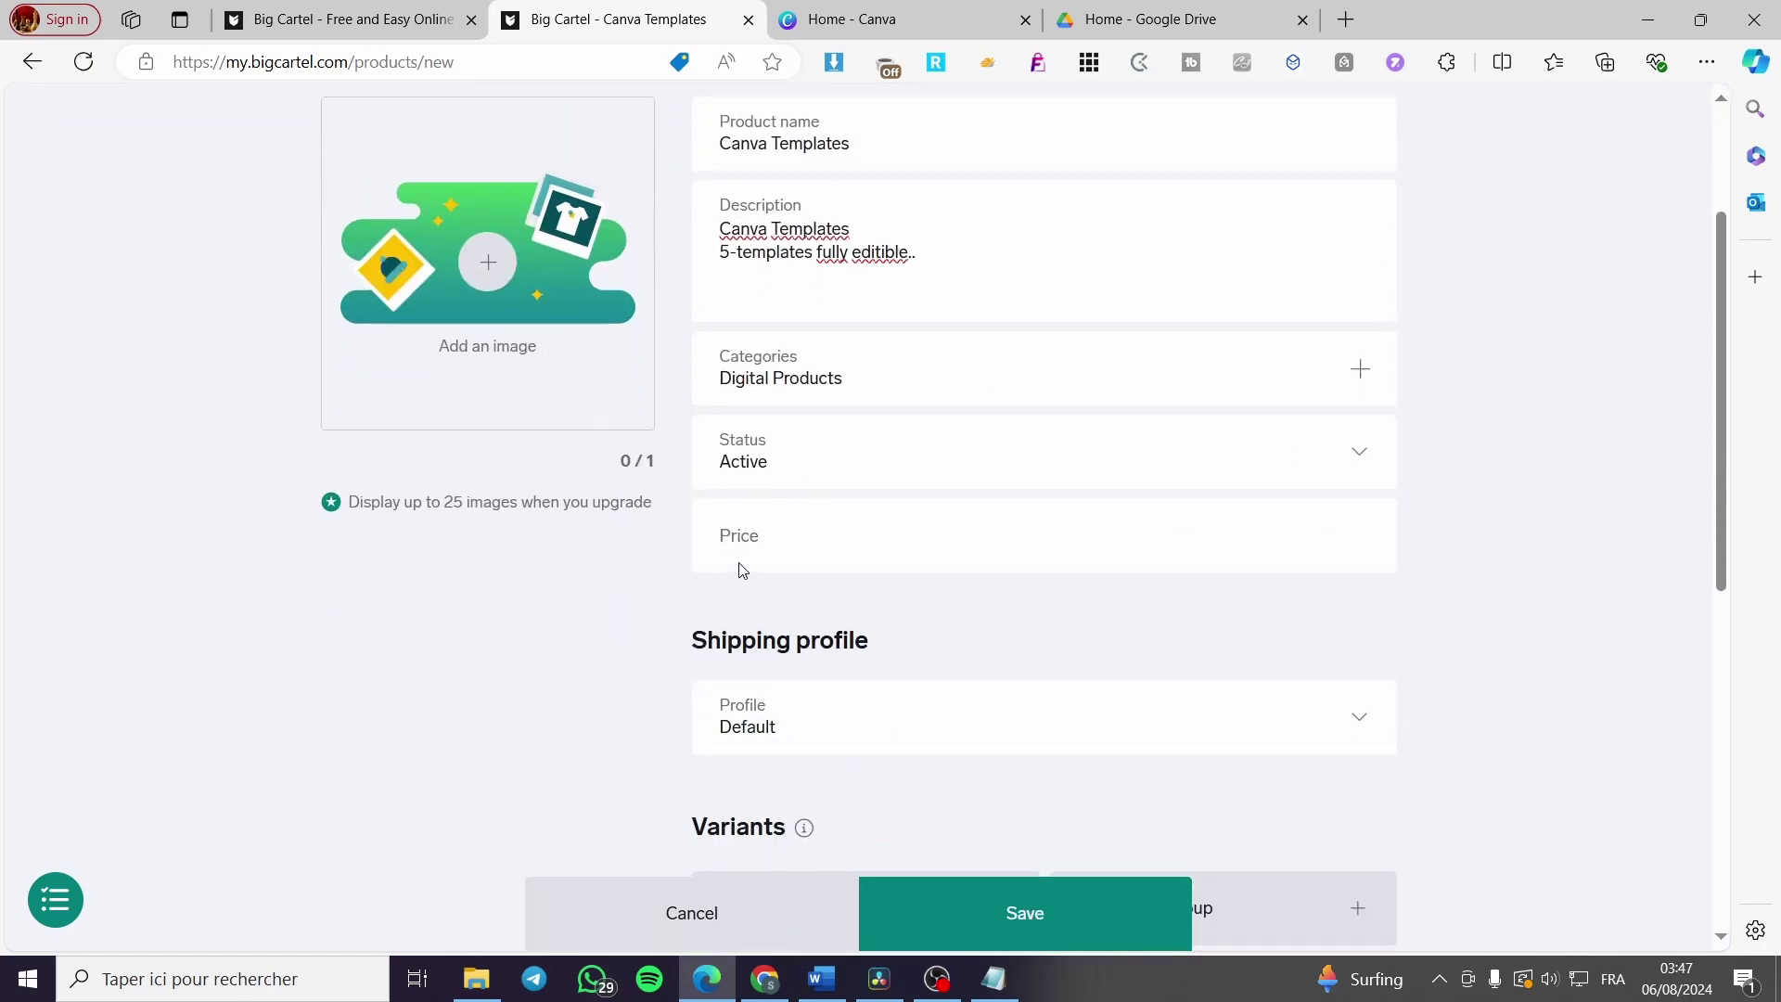
{"action": "left_click", "coordinate": [760, 543]}
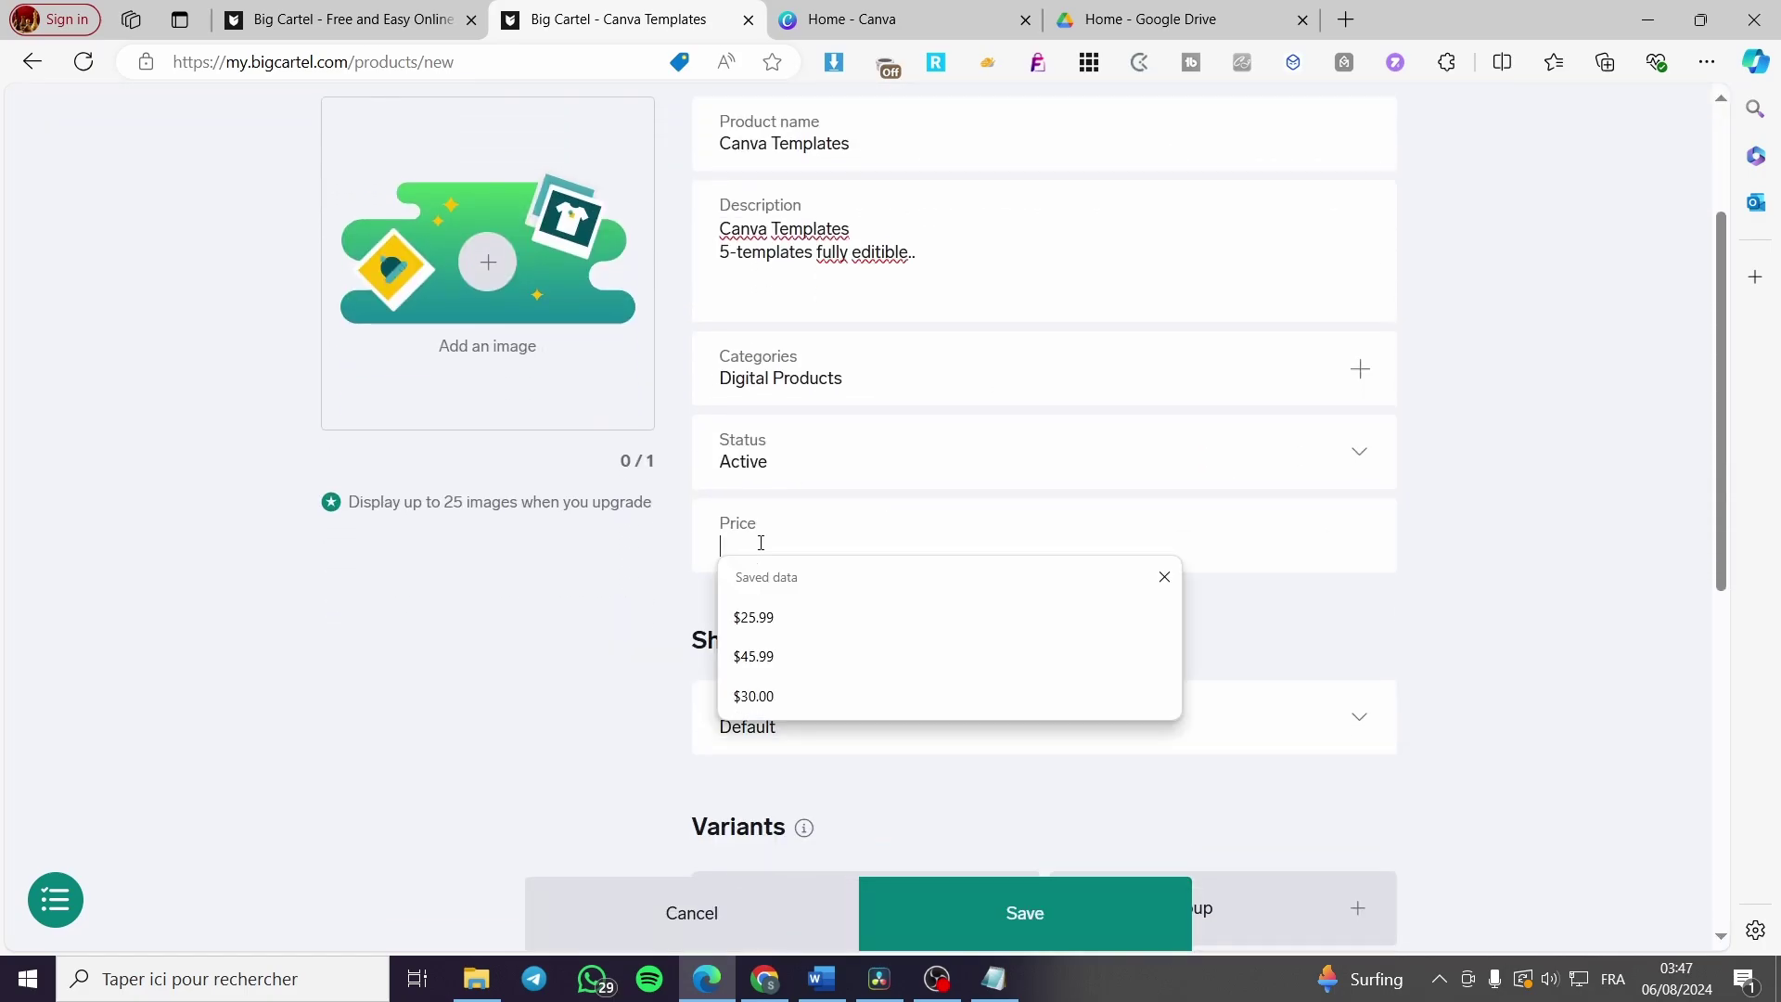
{"action": "type", "text": "25.99"}
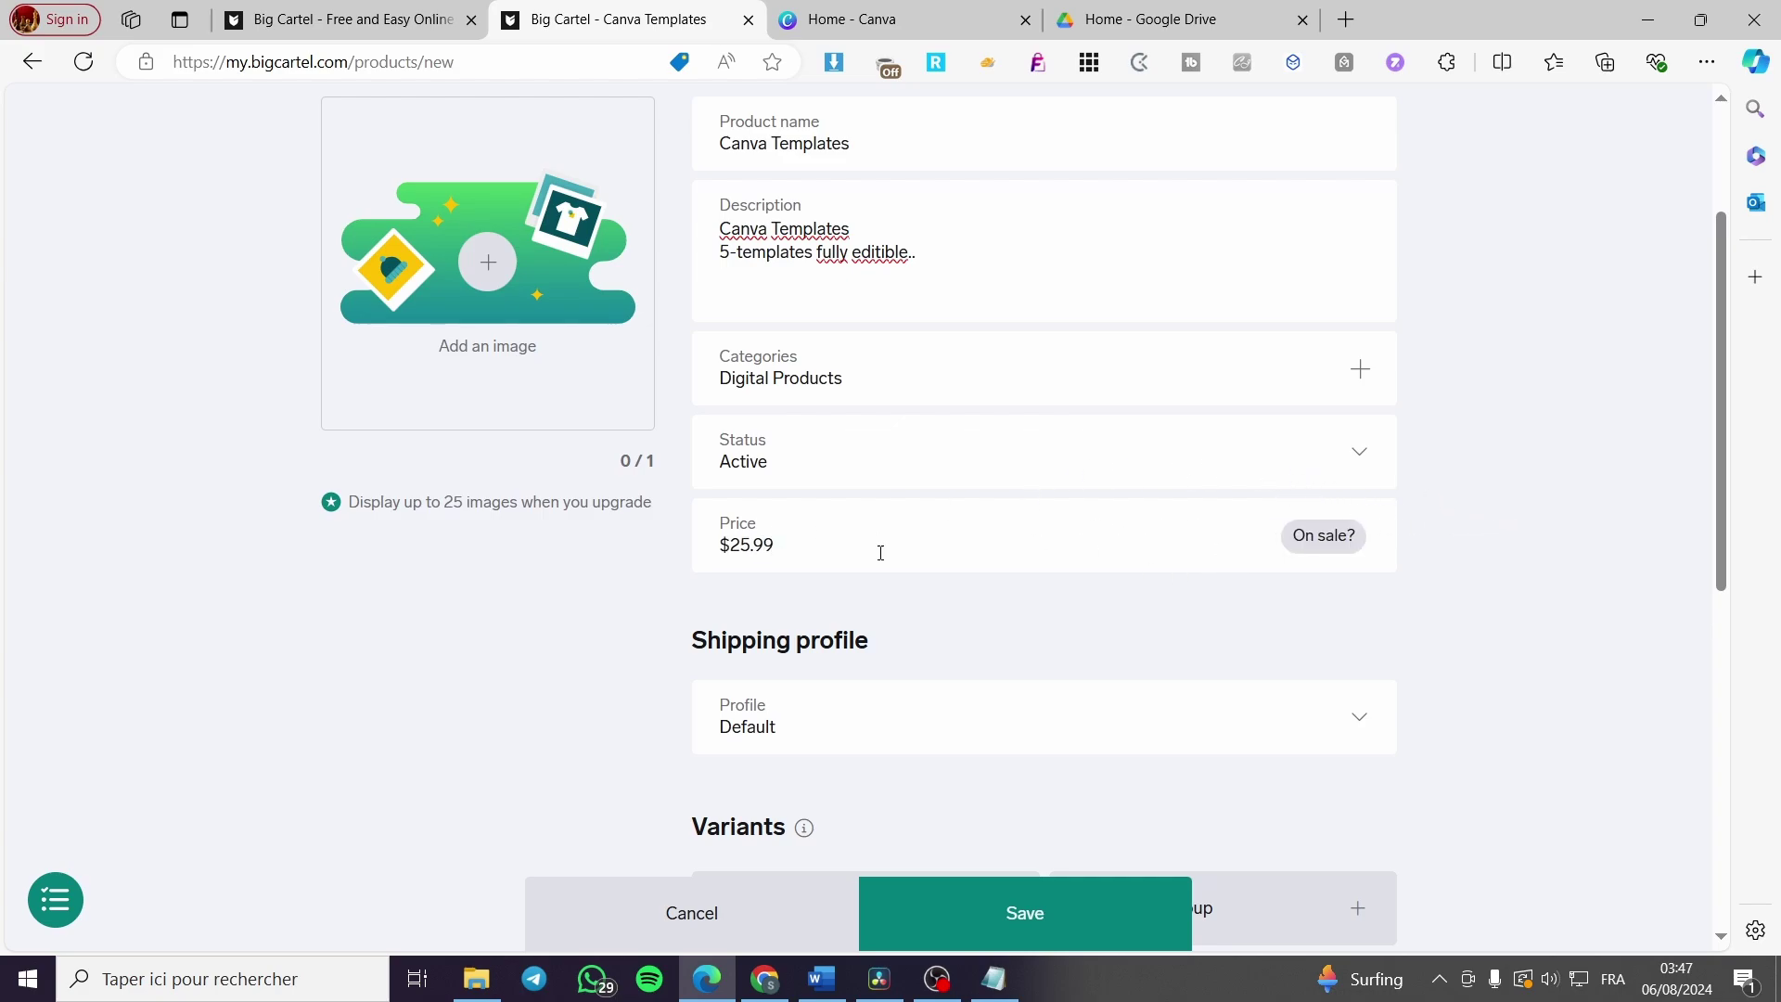
Choose the Default shipping profile for the product.
{"action": "scroll", "coordinate": [853, 650], "scroll_direction": "down", "scroll_amount": 1}
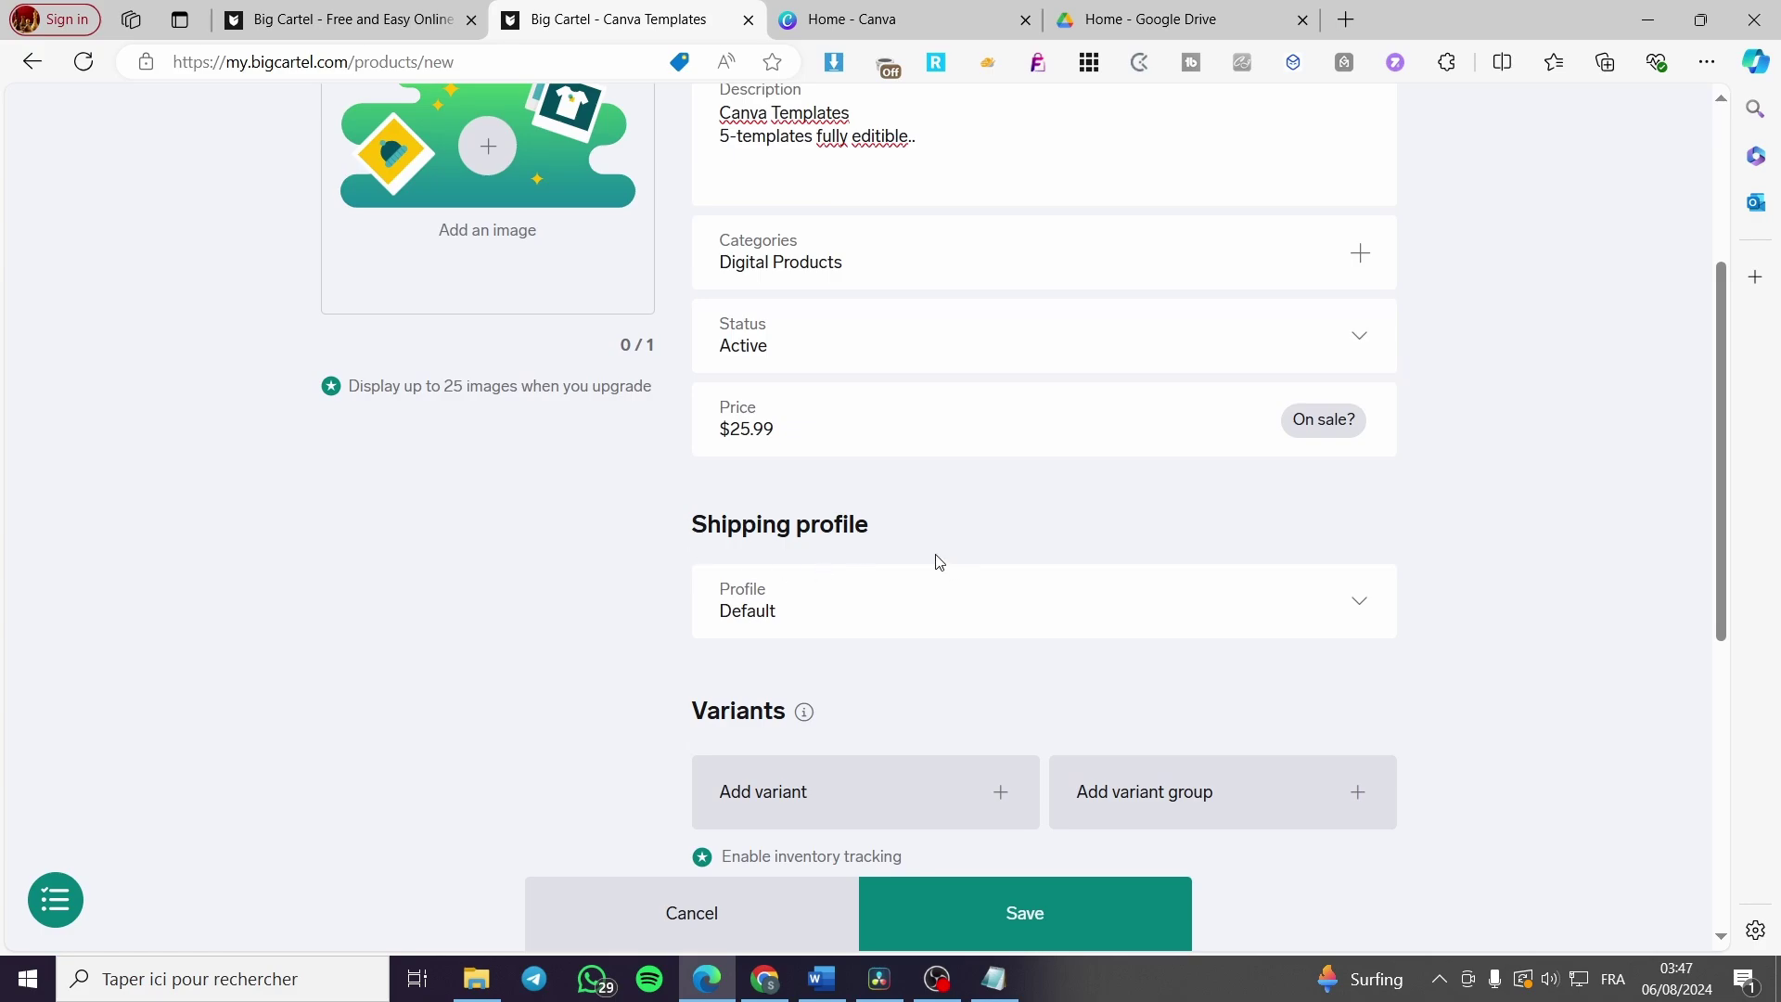
{"action": "left_click", "coordinate": [1021, 617]}
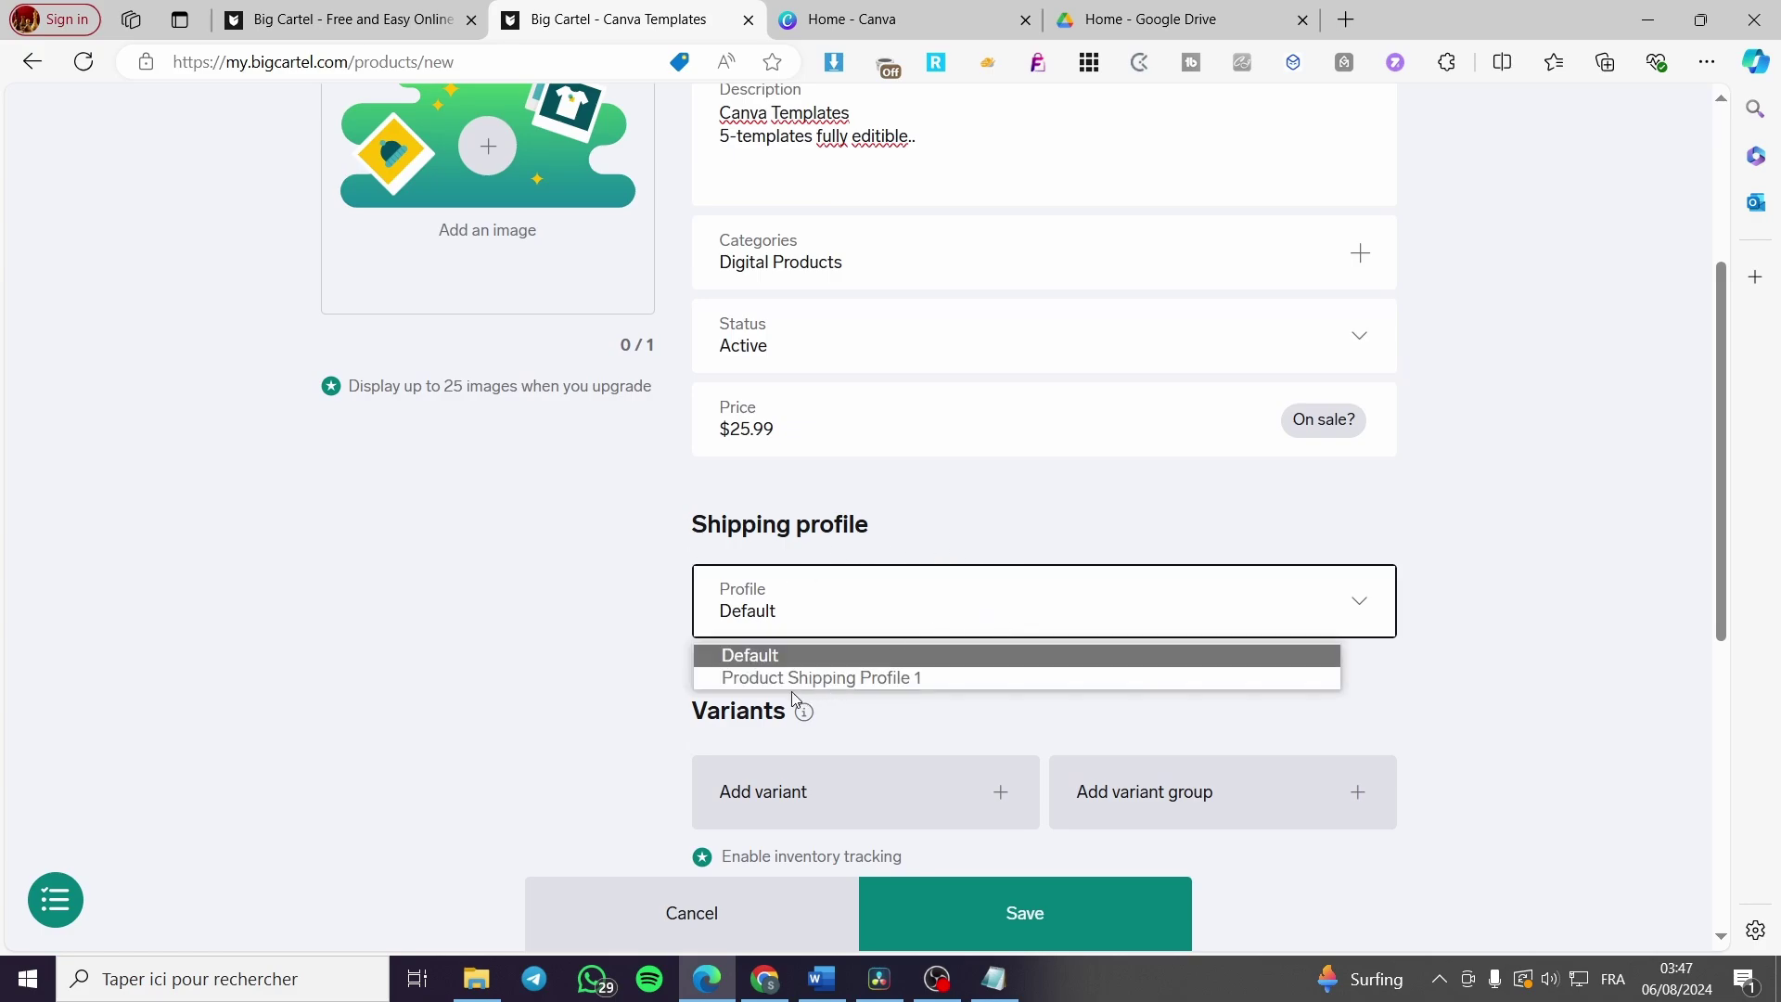
{"action": "left_click", "coordinate": [767, 664]}
{"action": "scroll", "coordinate": [1345, 640], "scroll_direction": "down", "scroll_amount": 2}
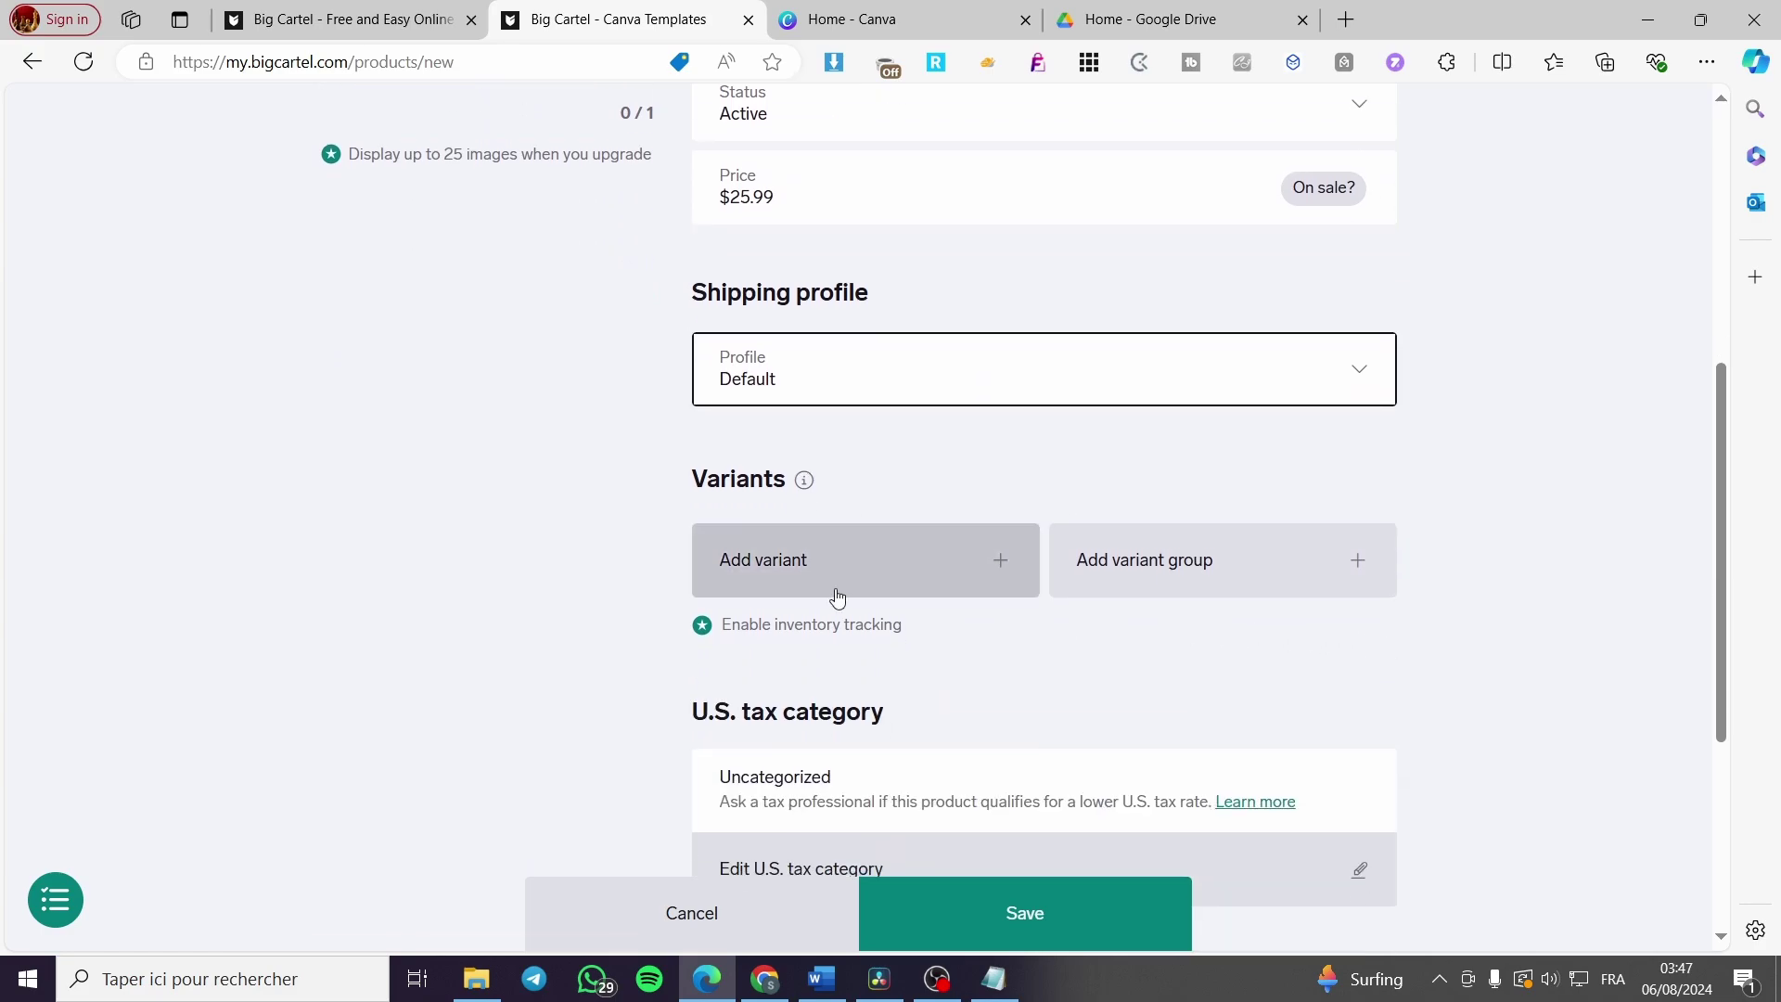
Review the product form's variants and U.S. tax category sections, and open the image upload for the product.
{"action": "scroll", "coordinate": [1195, 603], "scroll_direction": "down", "scroll_amount": 1}
{"action": "scroll", "coordinate": [1256, 453], "scroll_direction": "down", "scroll_amount": 2}
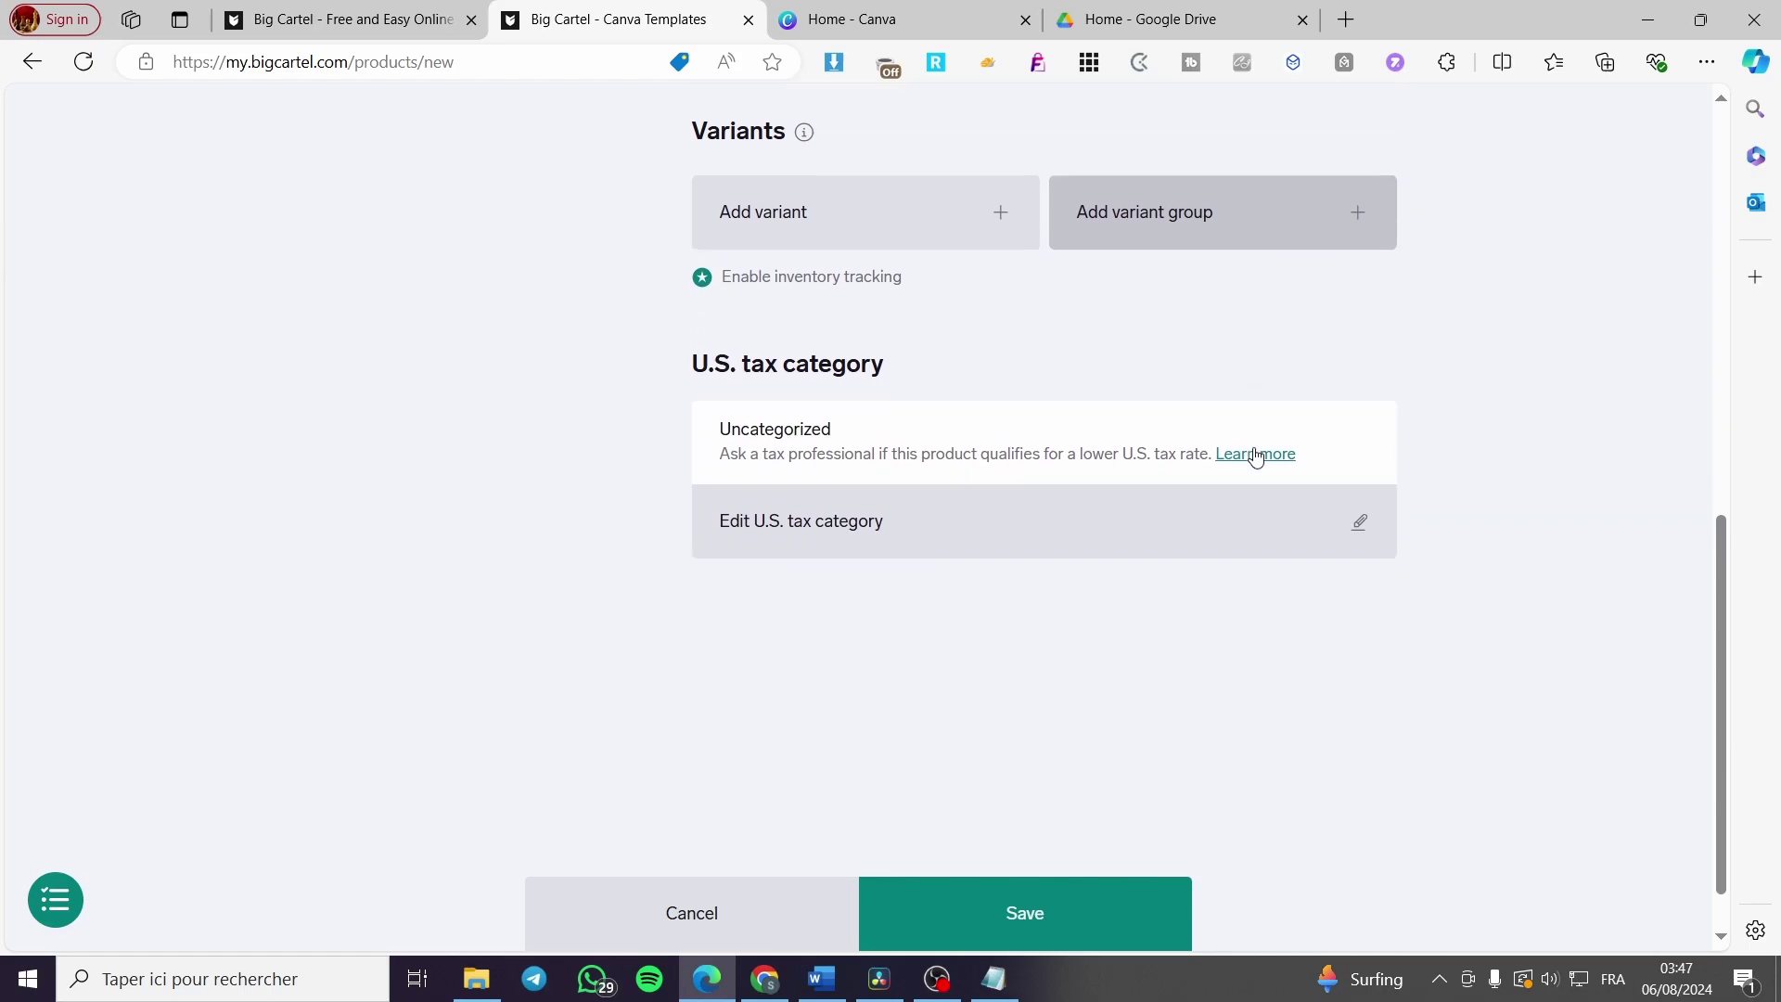
{"action": "scroll", "coordinate": [1095, 430], "scroll_direction": "up", "scroll_amount": 2}
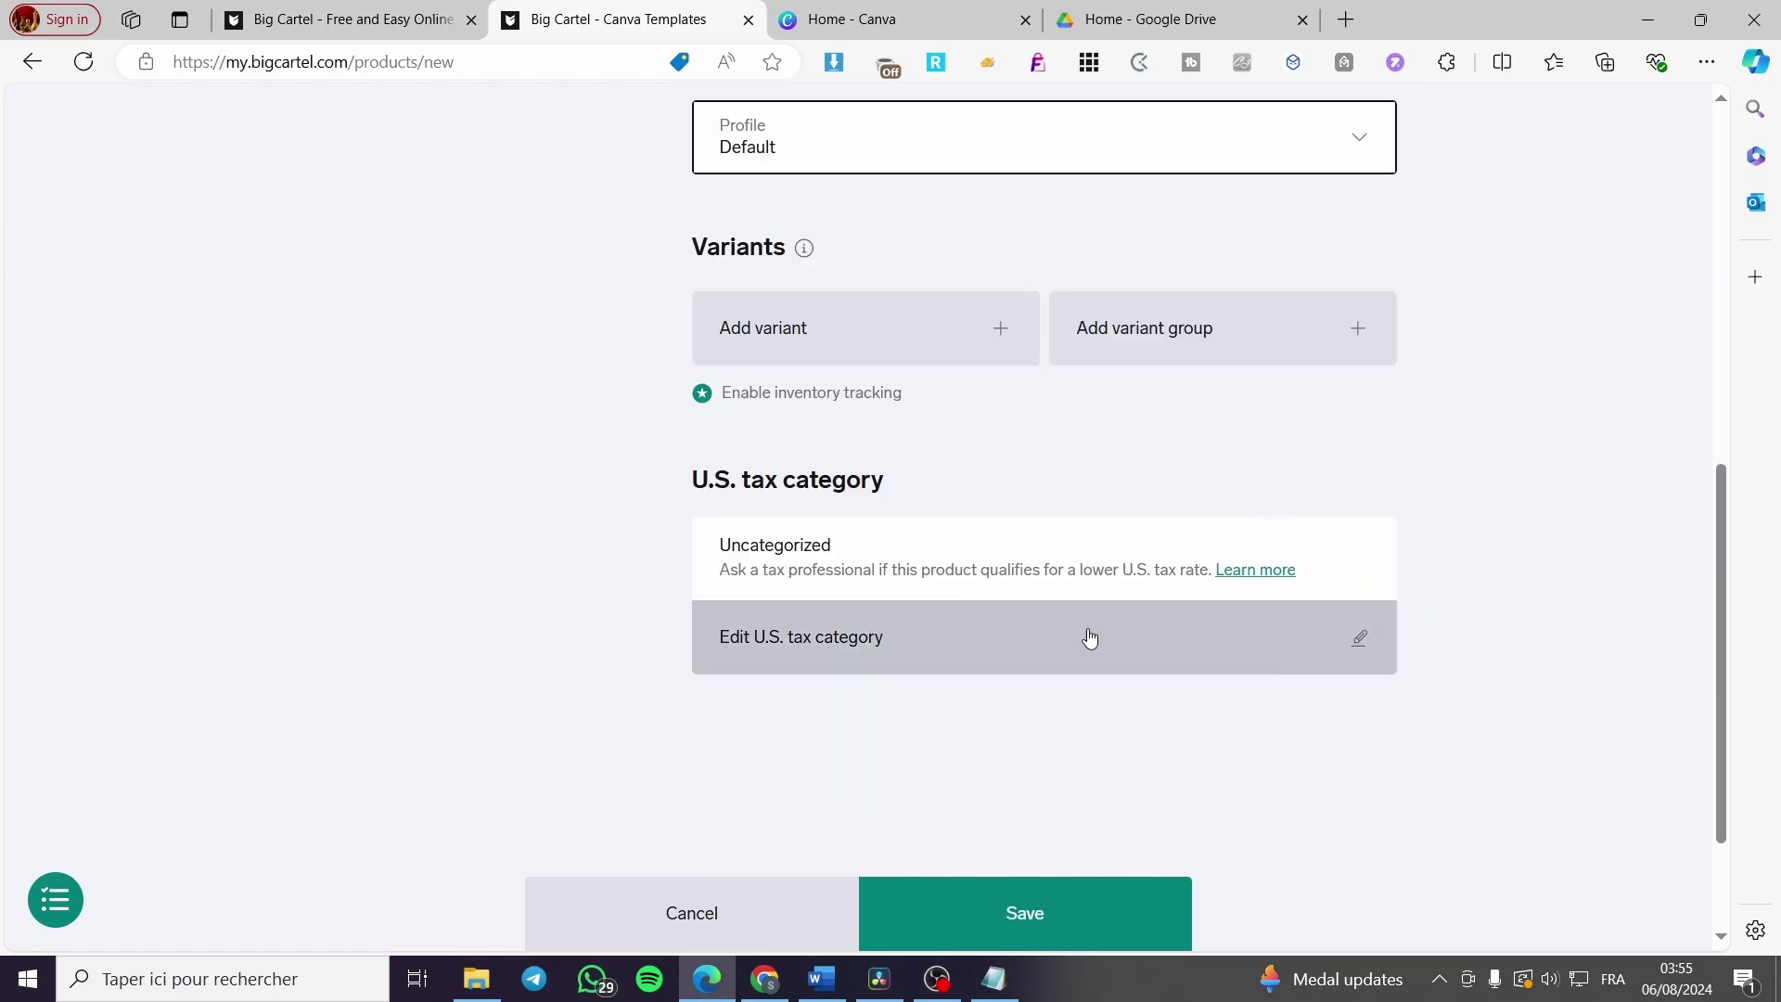
{"action": "scroll", "coordinate": [1089, 636], "scroll_direction": "up", "scroll_amount": 6}
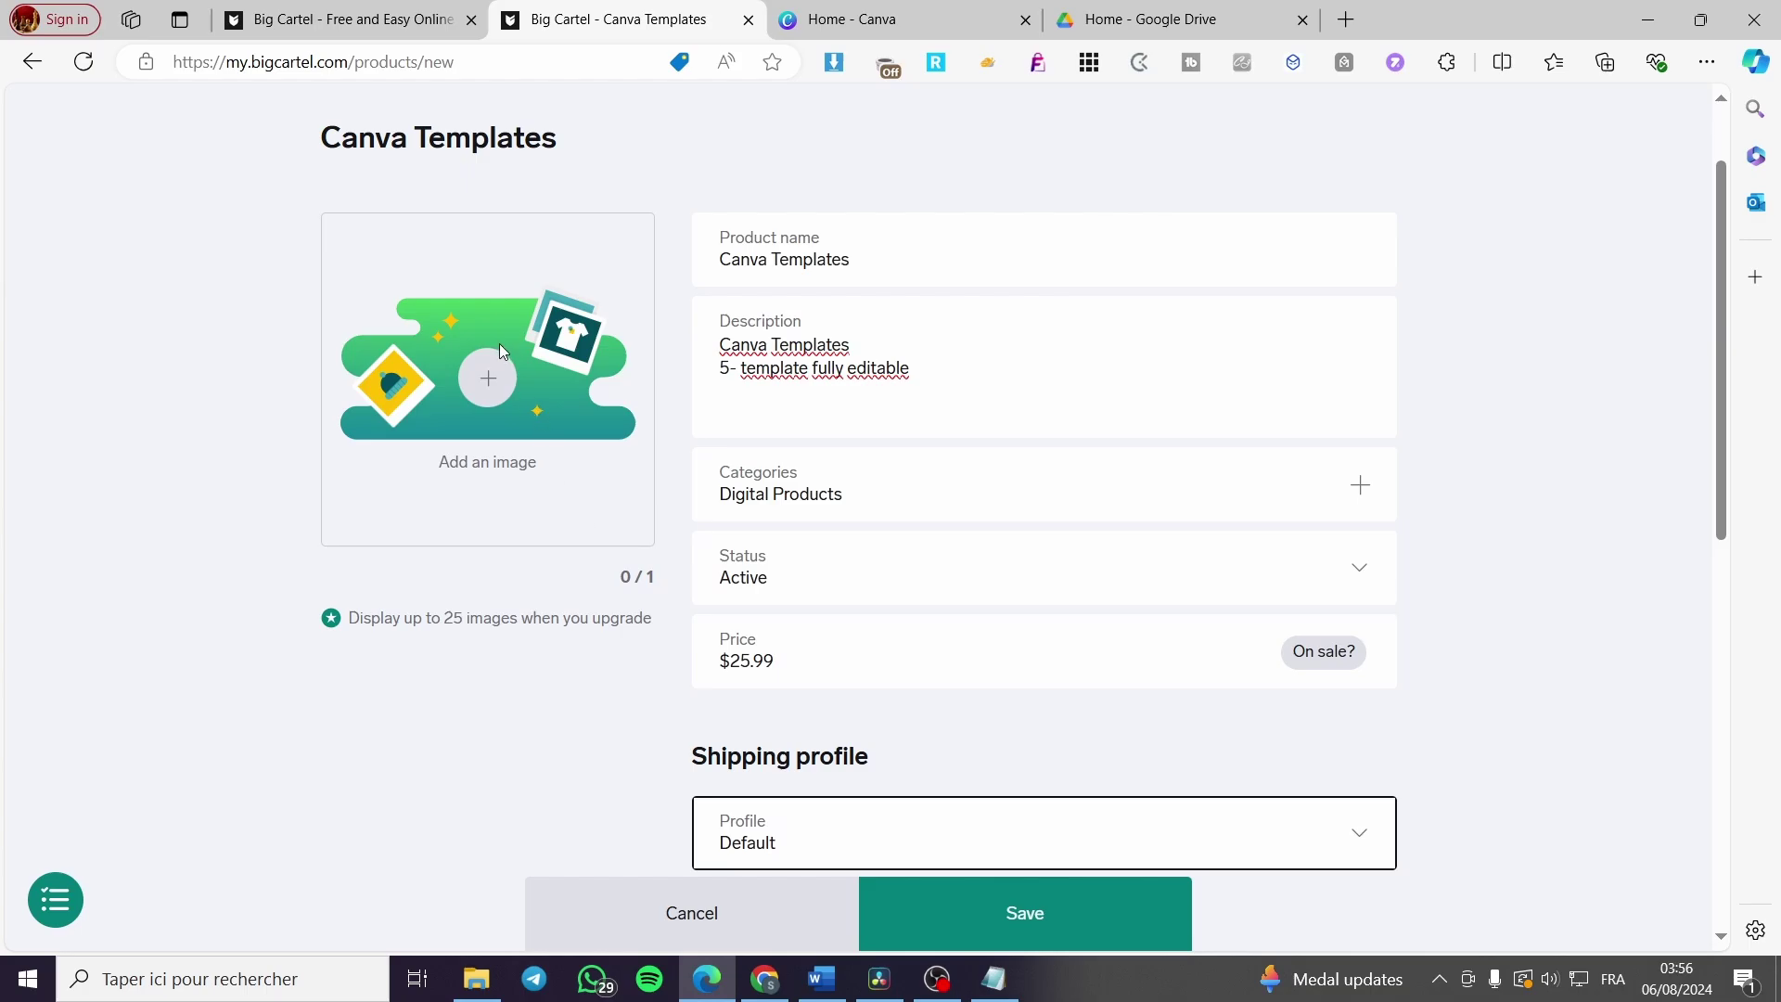
{"action": "scroll", "coordinate": [496, 430], "scroll_direction": "up", "scroll_amount": 1}
{"action": "left_click", "coordinate": [483, 495]}
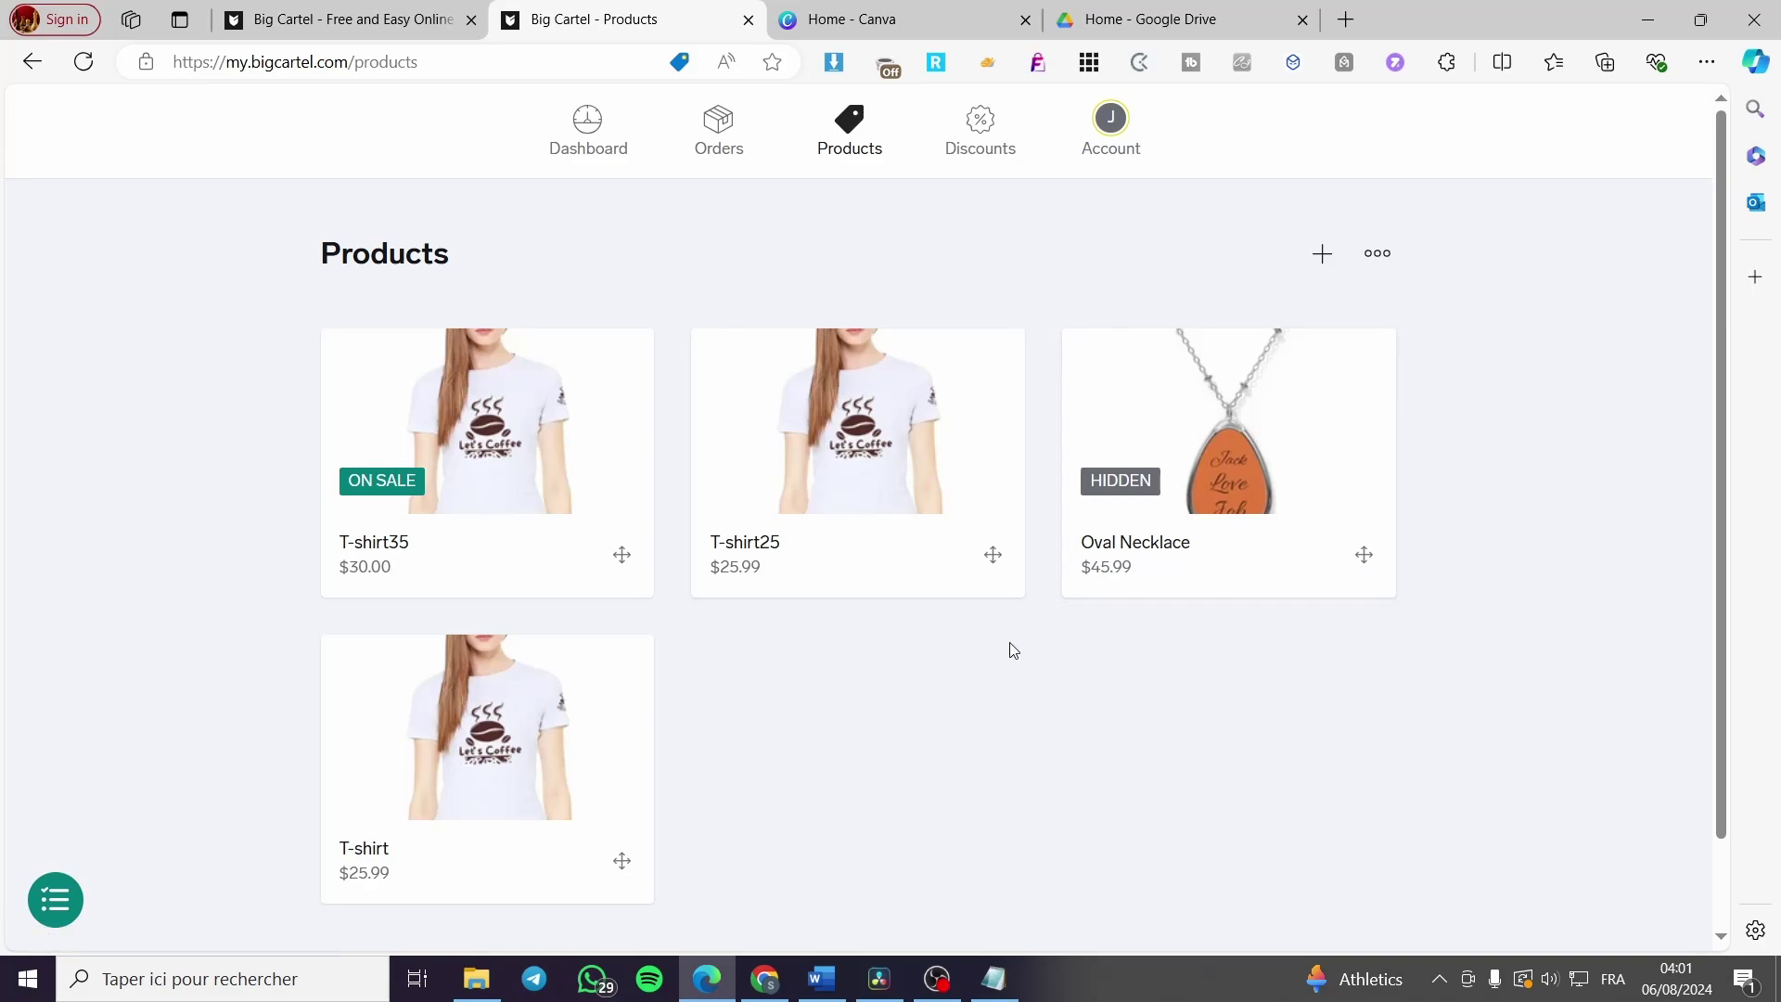
Look over the shop's Products list and open the Discounts page.
{"action": "double_click", "coordinate": [449, 265]}
{"action": "left_click", "coordinate": [506, 285]}
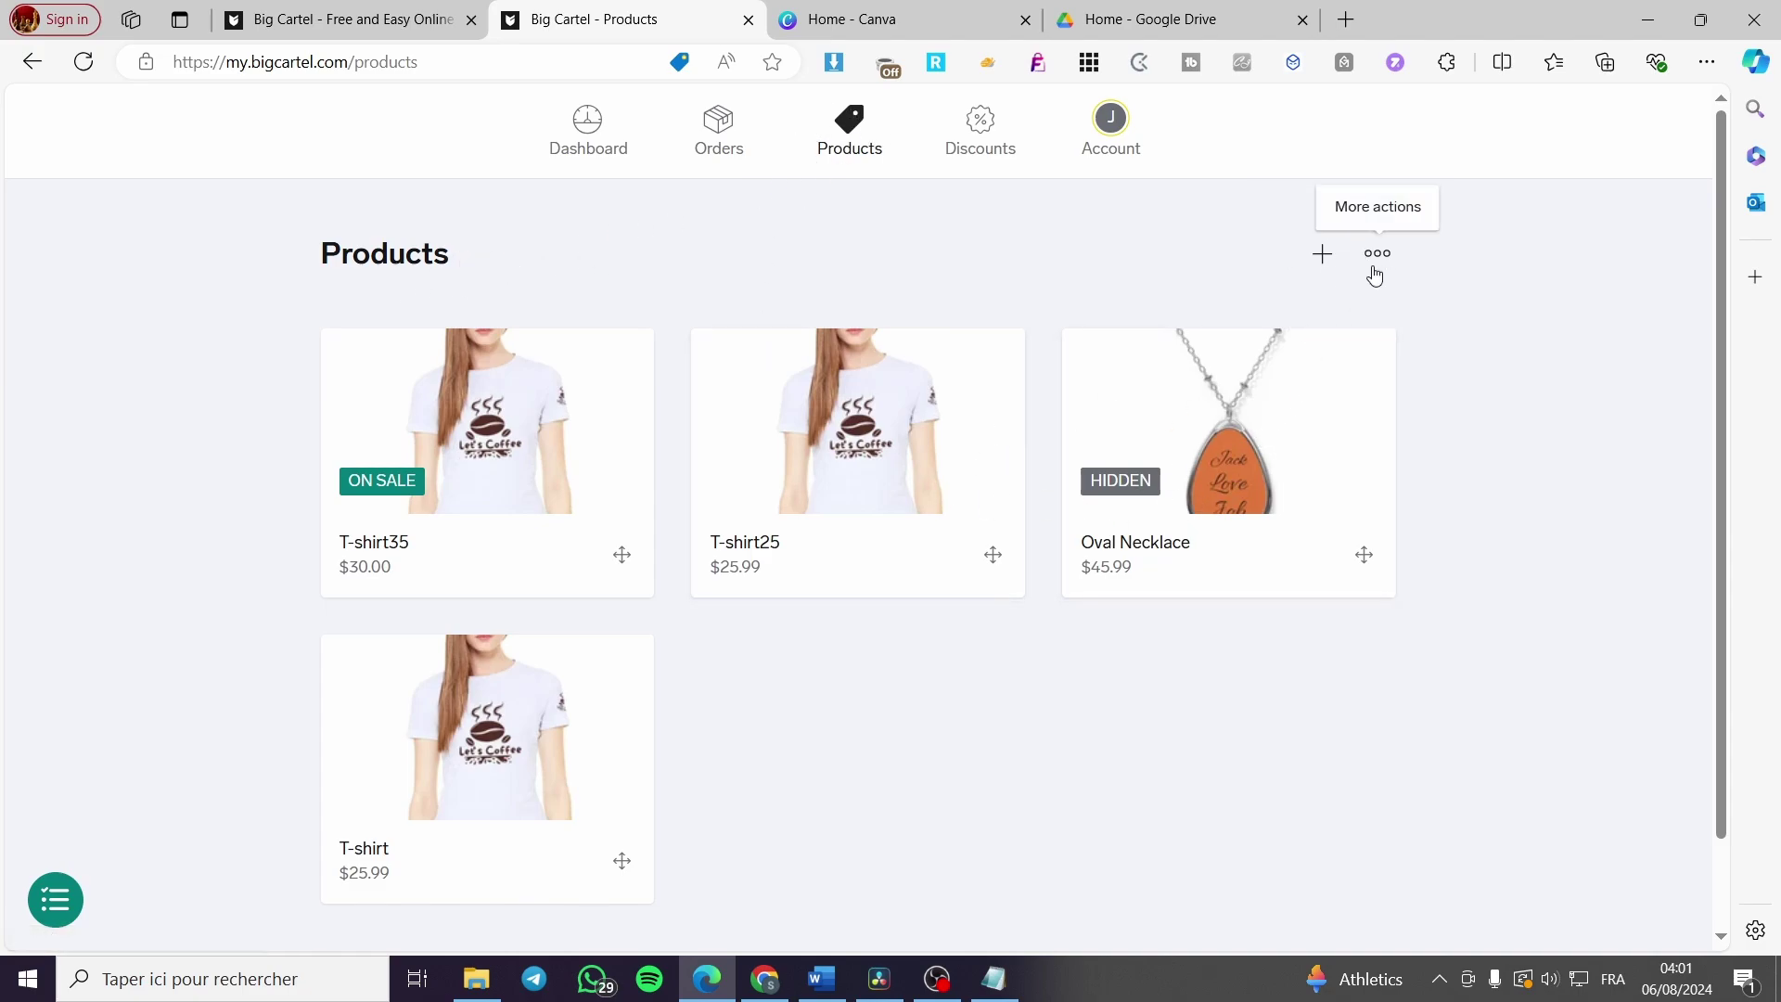
{"action": "left_click", "coordinate": [991, 130]}
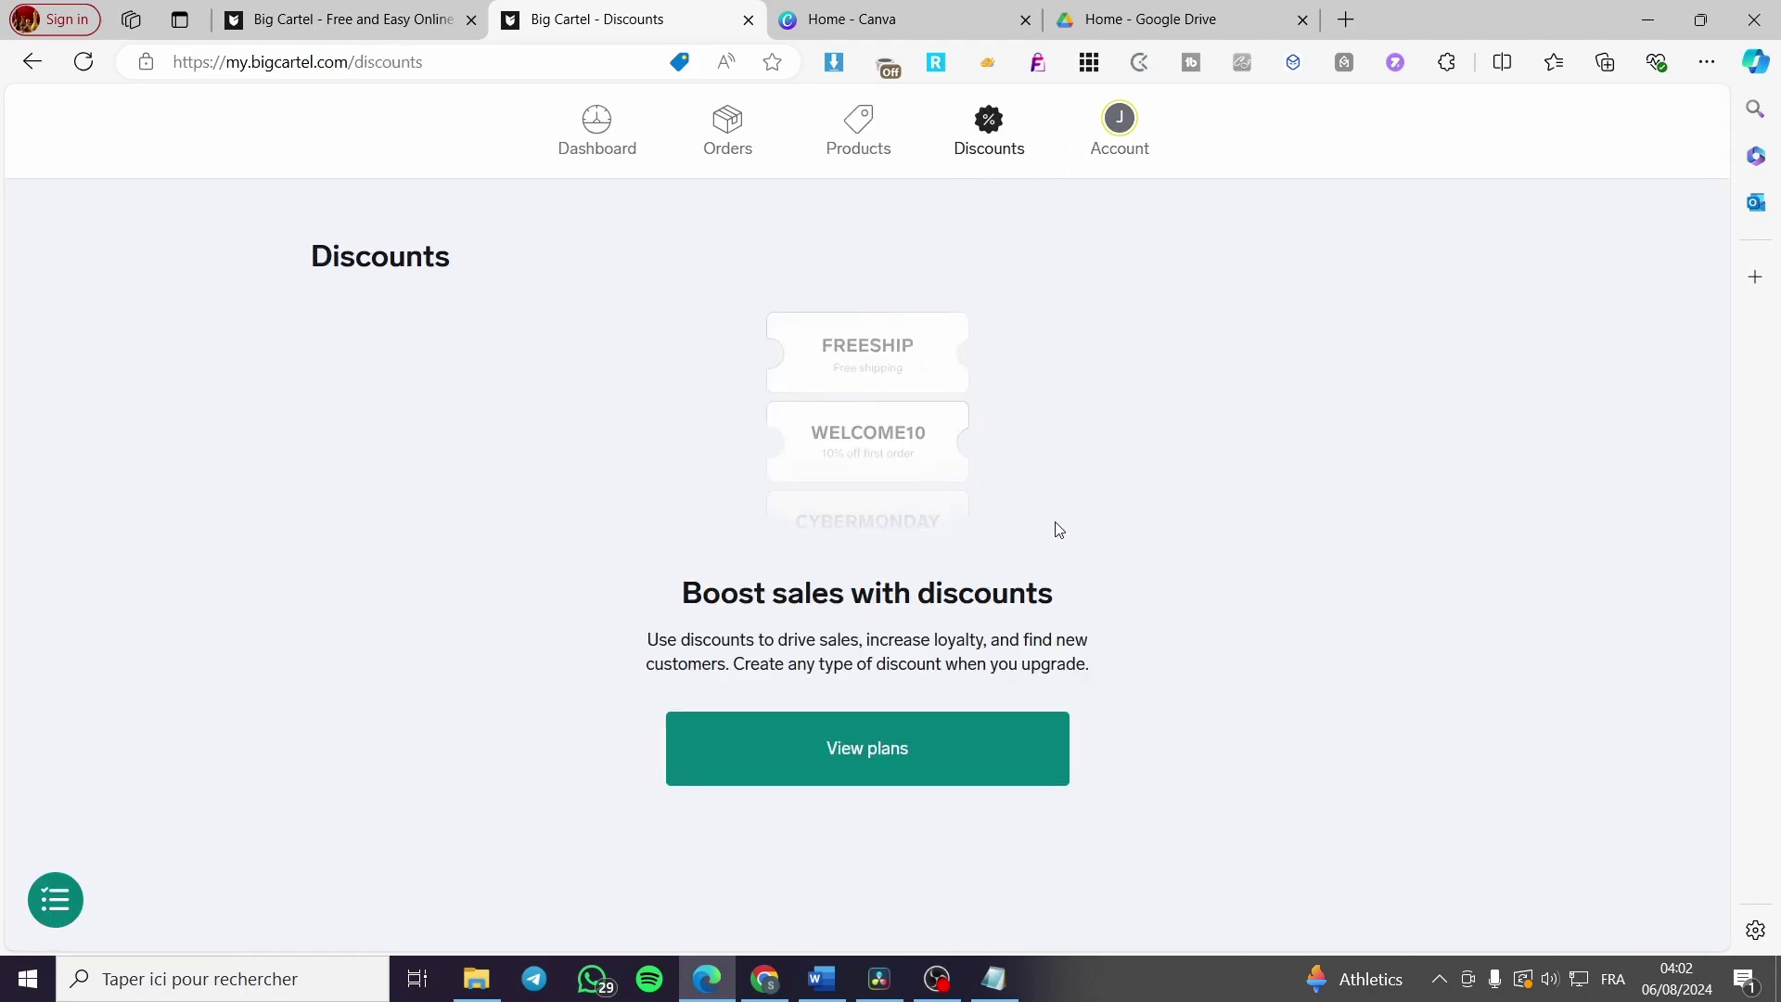
Open the account settings and go to the shop designer from the Shop design section.
{"action": "left_click", "coordinate": [1121, 130]}
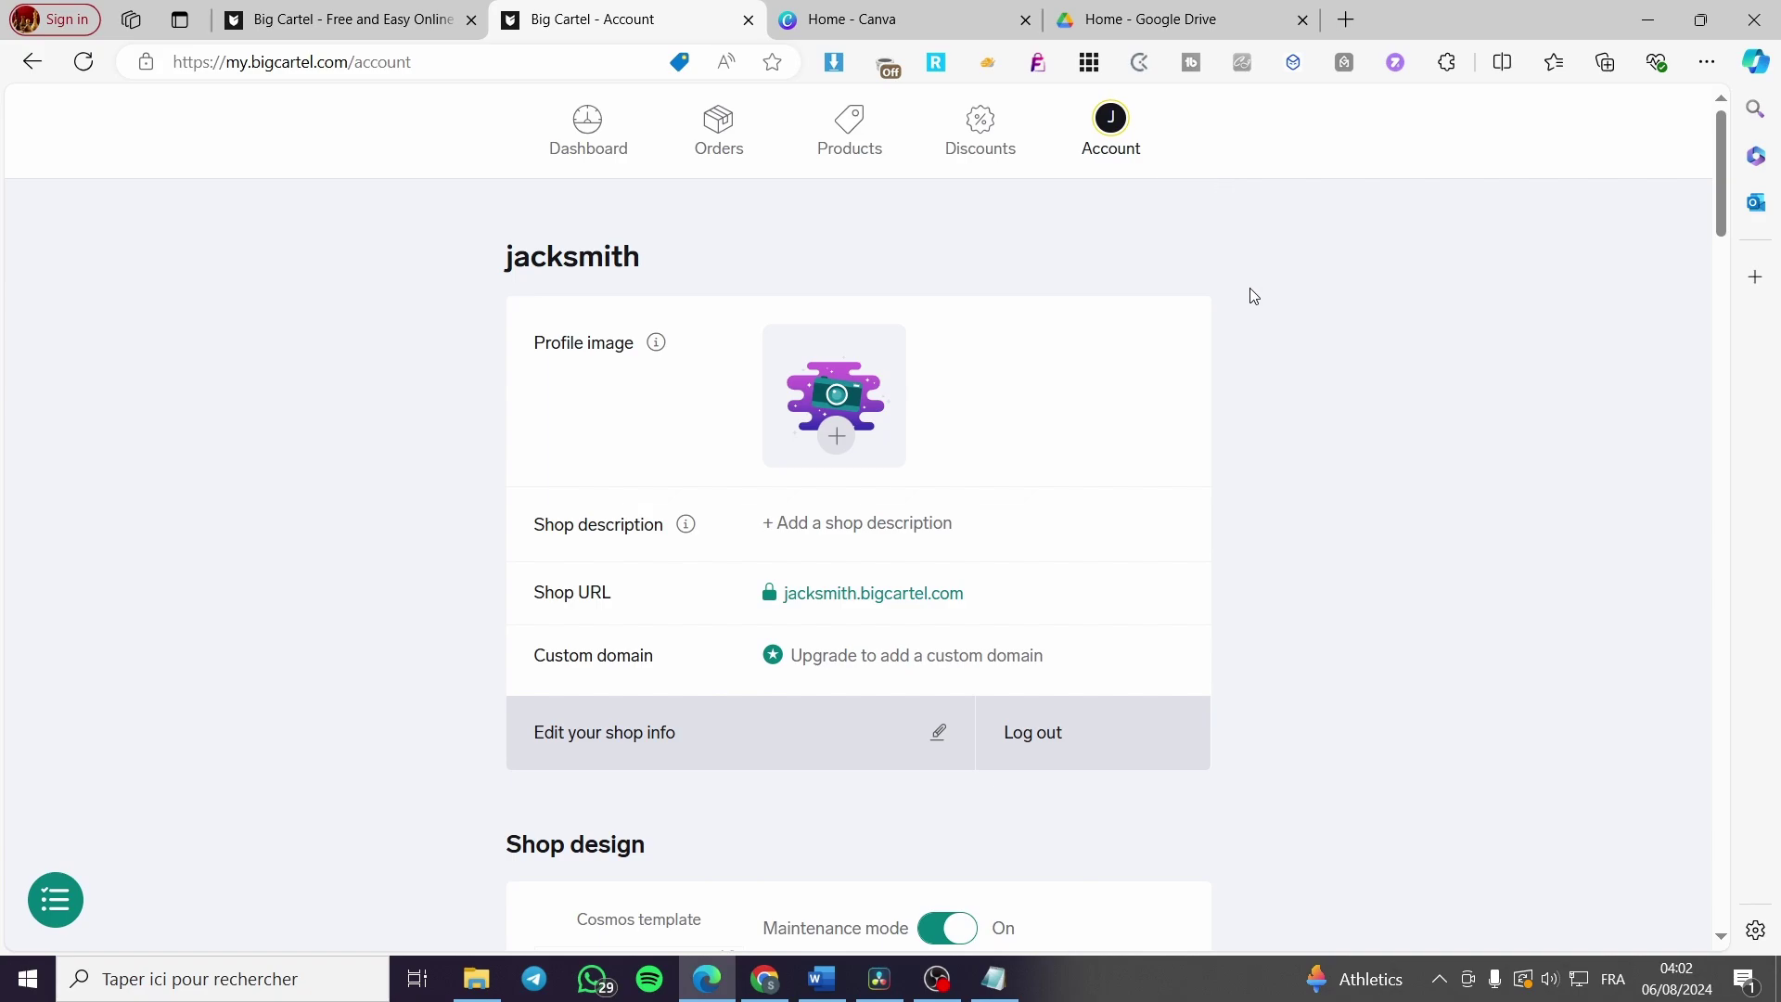
{"action": "scroll", "coordinate": [1252, 295], "scroll_direction": "down", "scroll_amount": 5}
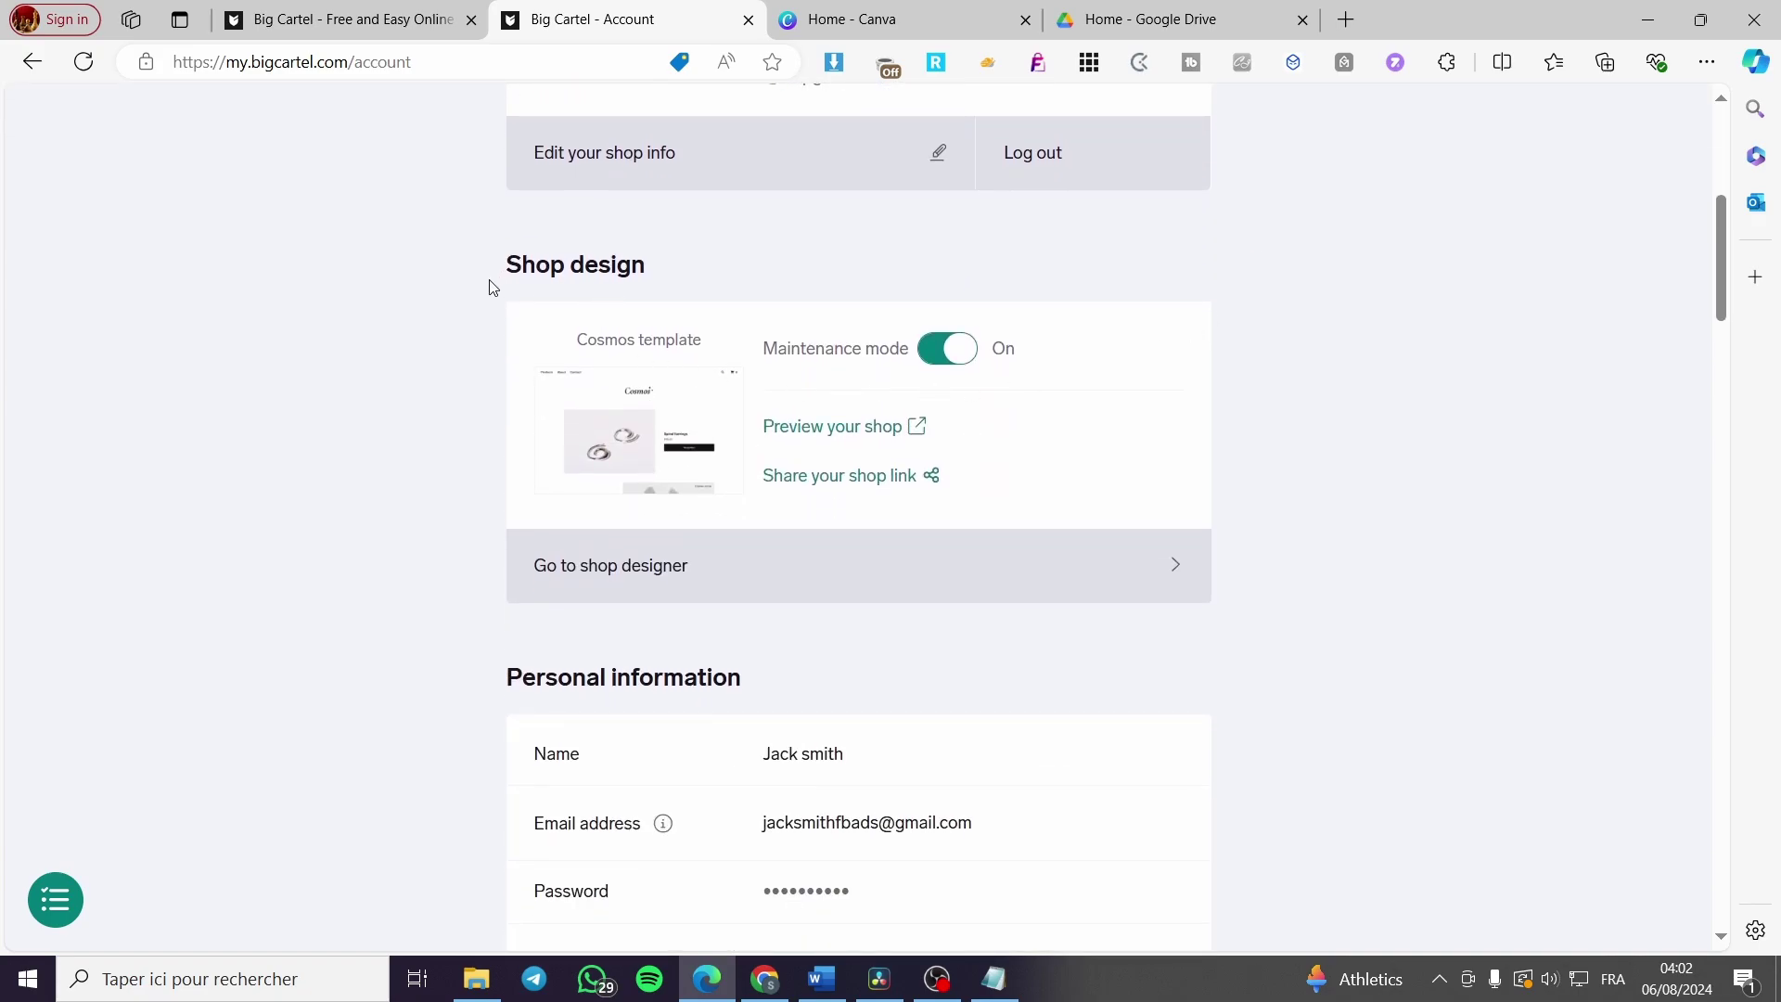
{"action": "left_click_drag", "start_coordinate": [504, 269], "coordinate": [658, 267]}
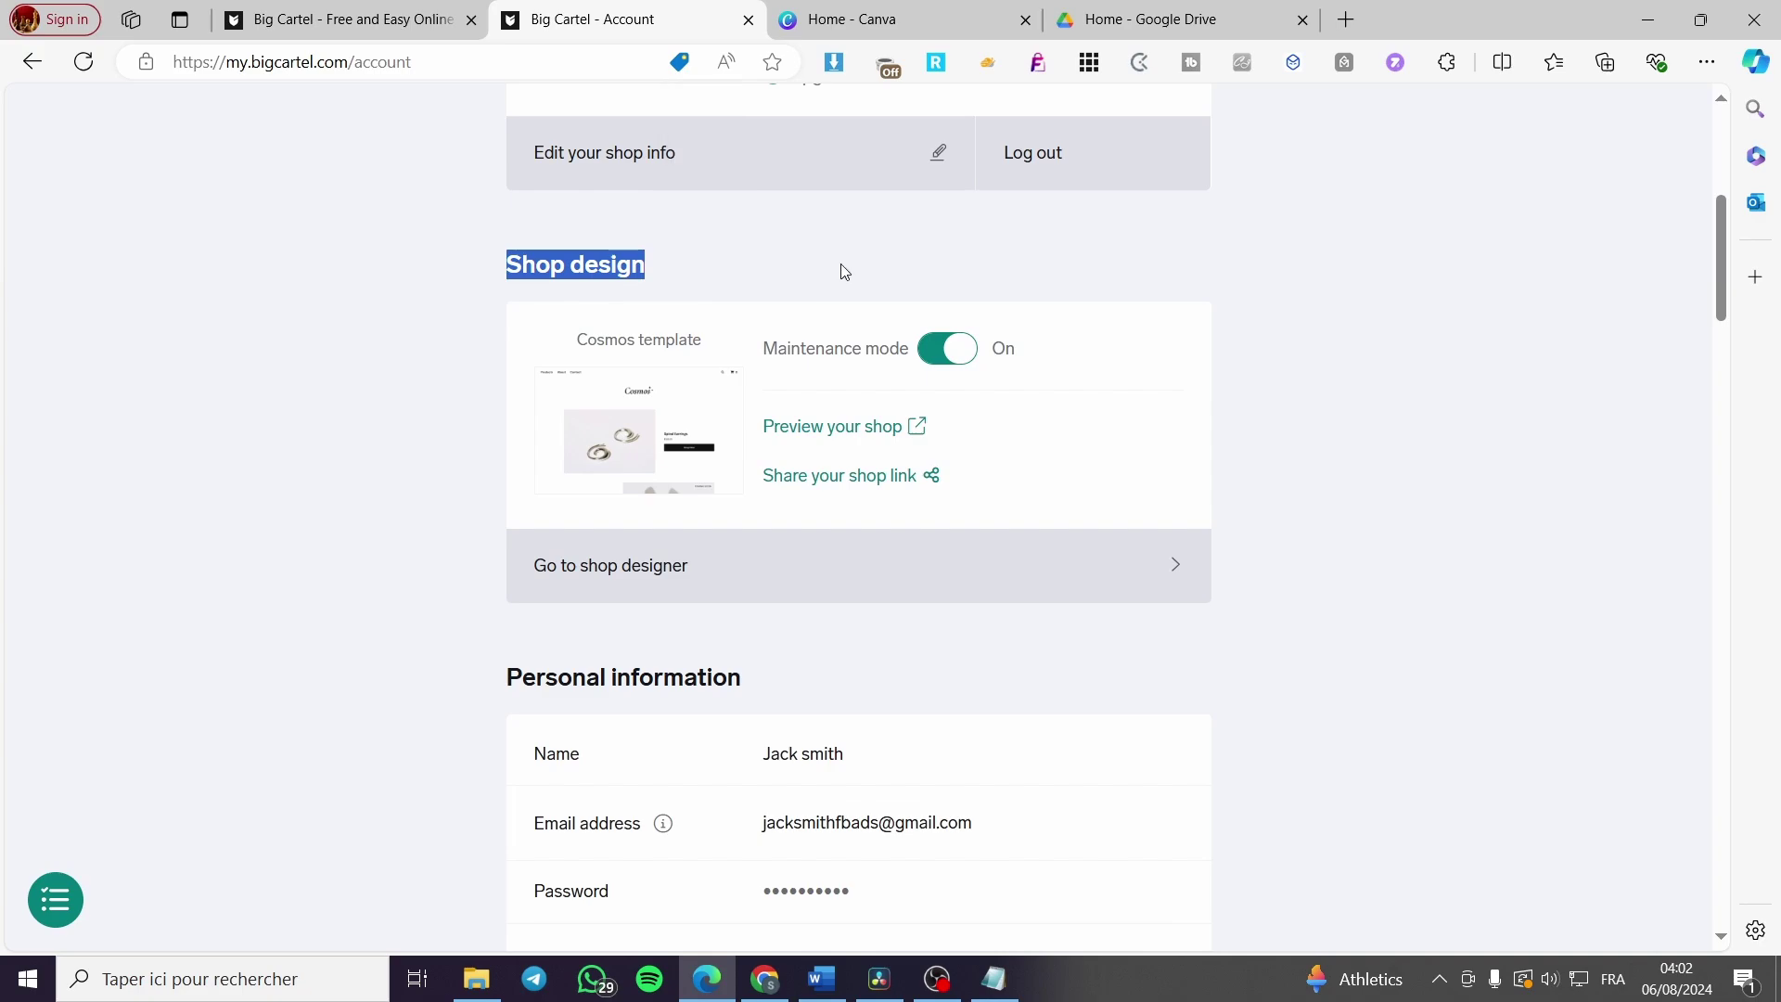
{"action": "left_click", "coordinate": [585, 583]}
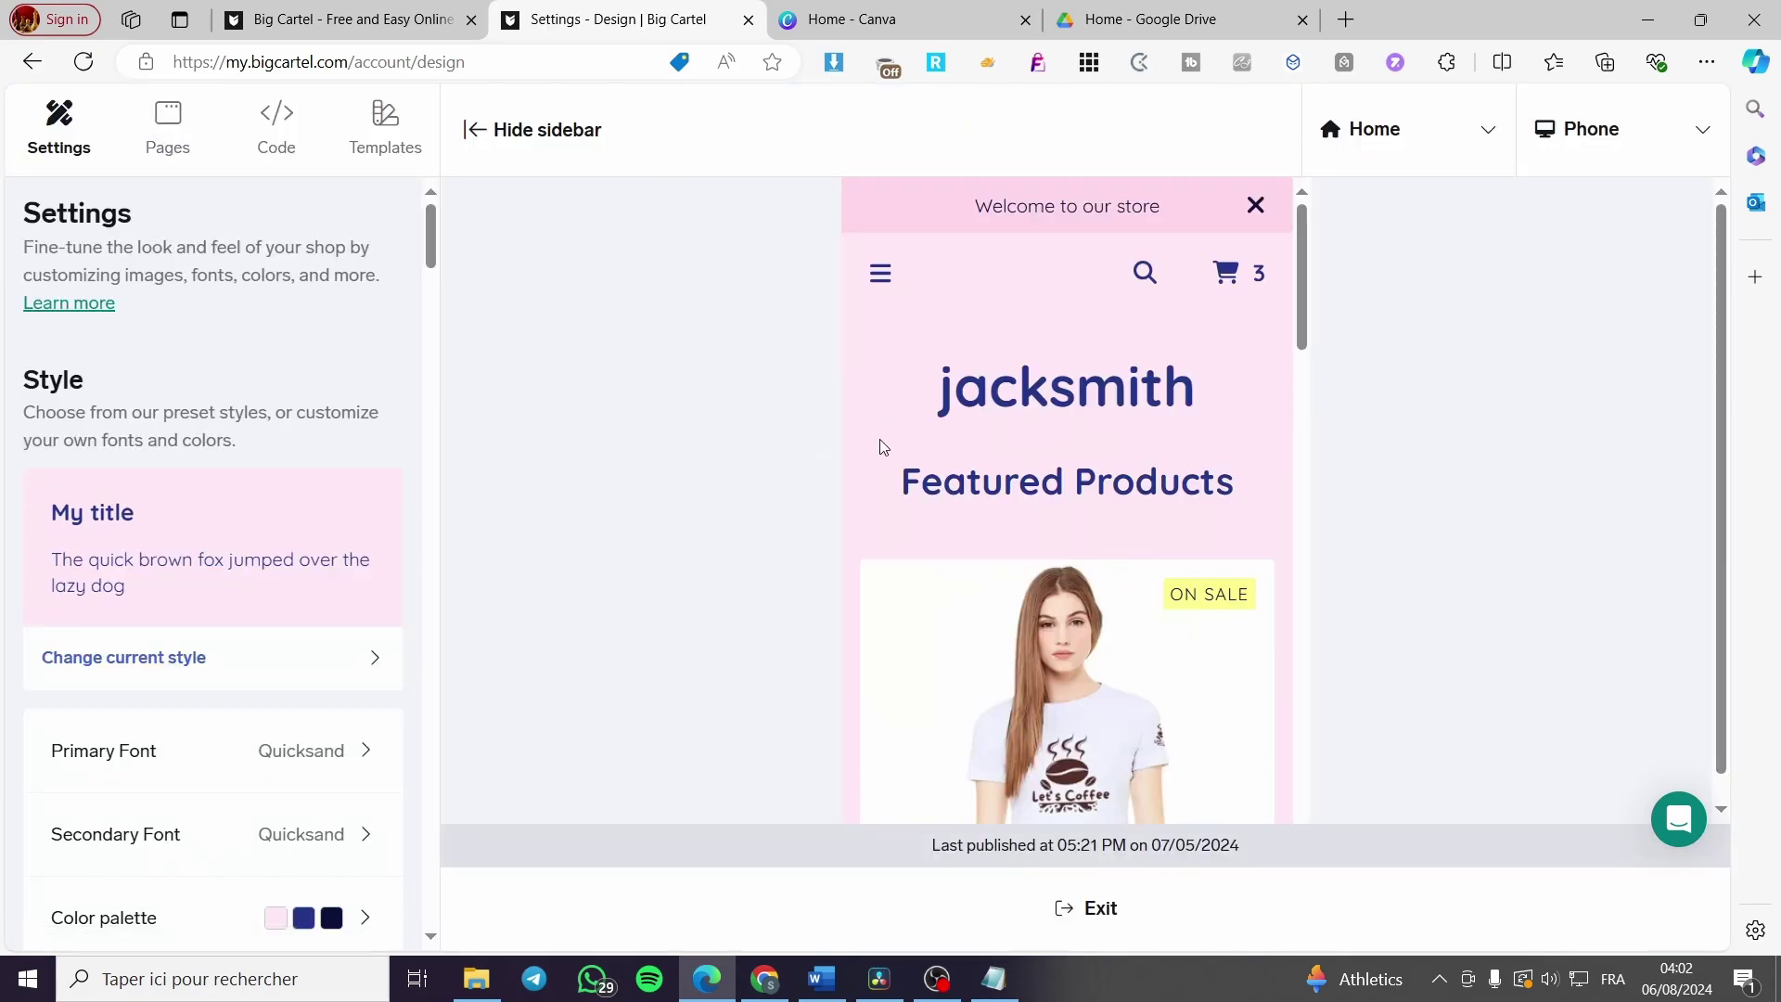
Look through the featured products in the phone storefront preview and dismiss the "Welcome to our store" announcement.
{"action": "scroll", "coordinate": [1122, 516], "scroll_direction": "down", "scroll_amount": 5}
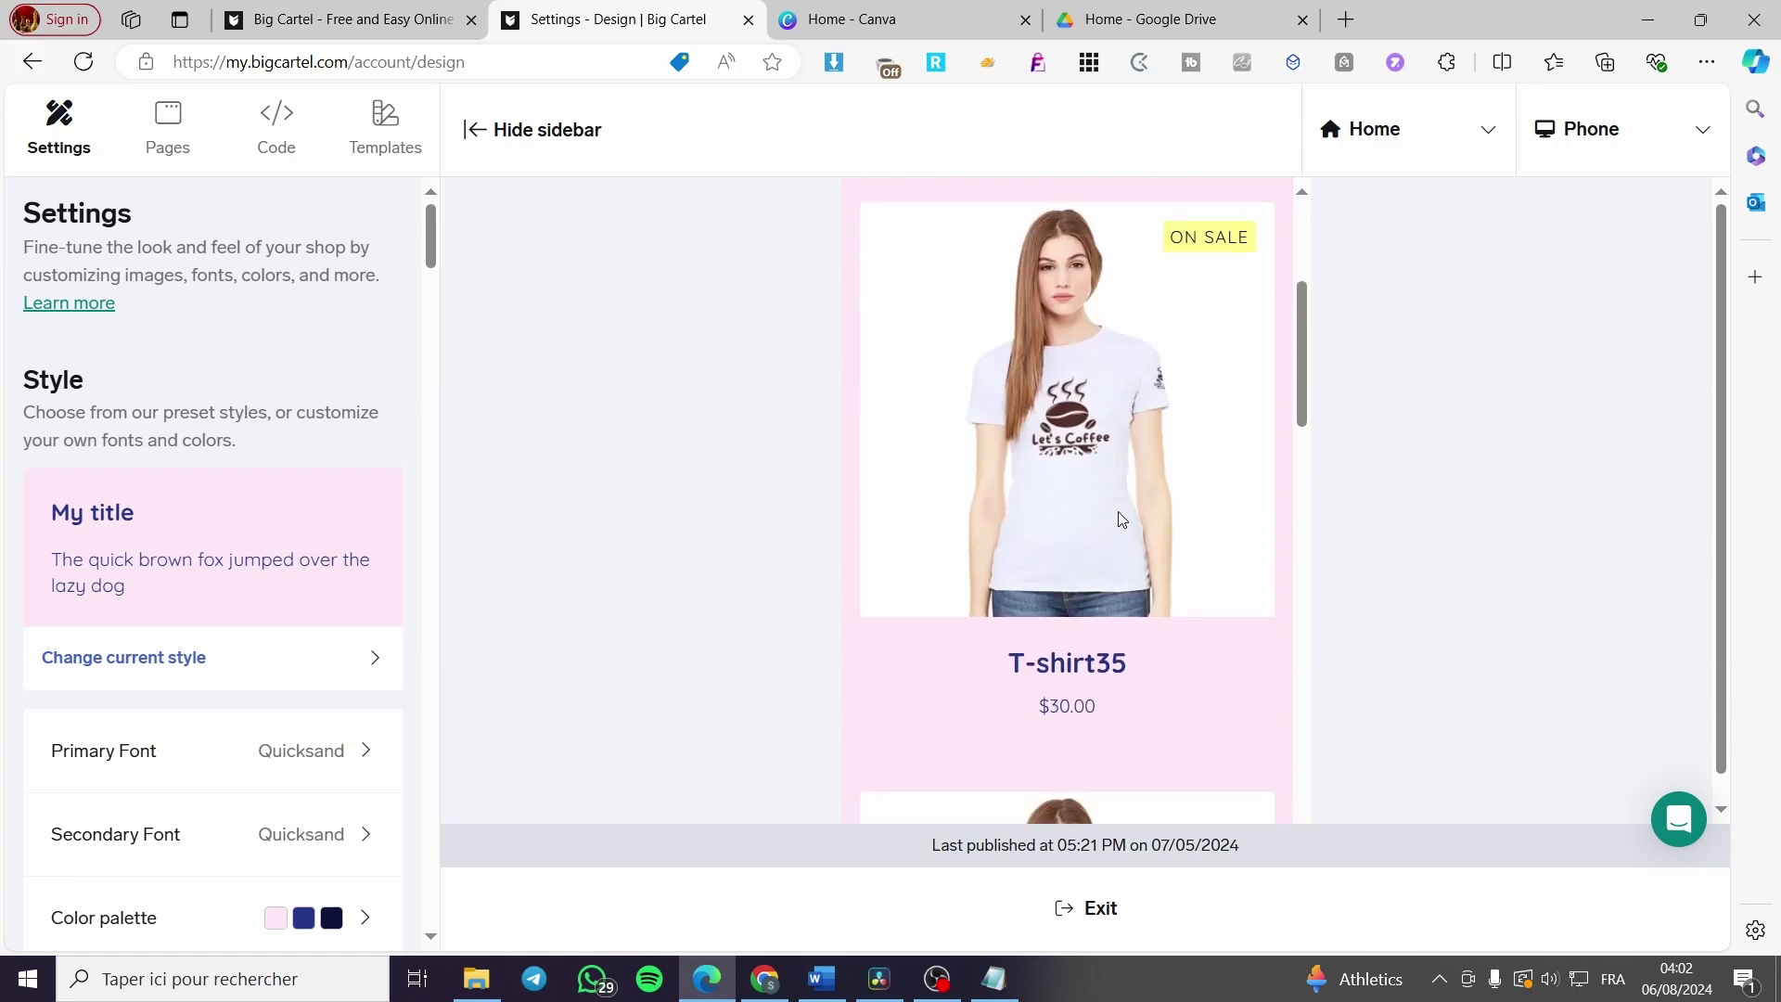
{"action": "scroll", "coordinate": [1293, 549], "scroll_direction": "down", "scroll_amount": 5}
{"action": "left_click_drag", "start_coordinate": [1296, 533], "coordinate": [1303, 214]}
{"action": "left_click", "coordinate": [1265, 212]}
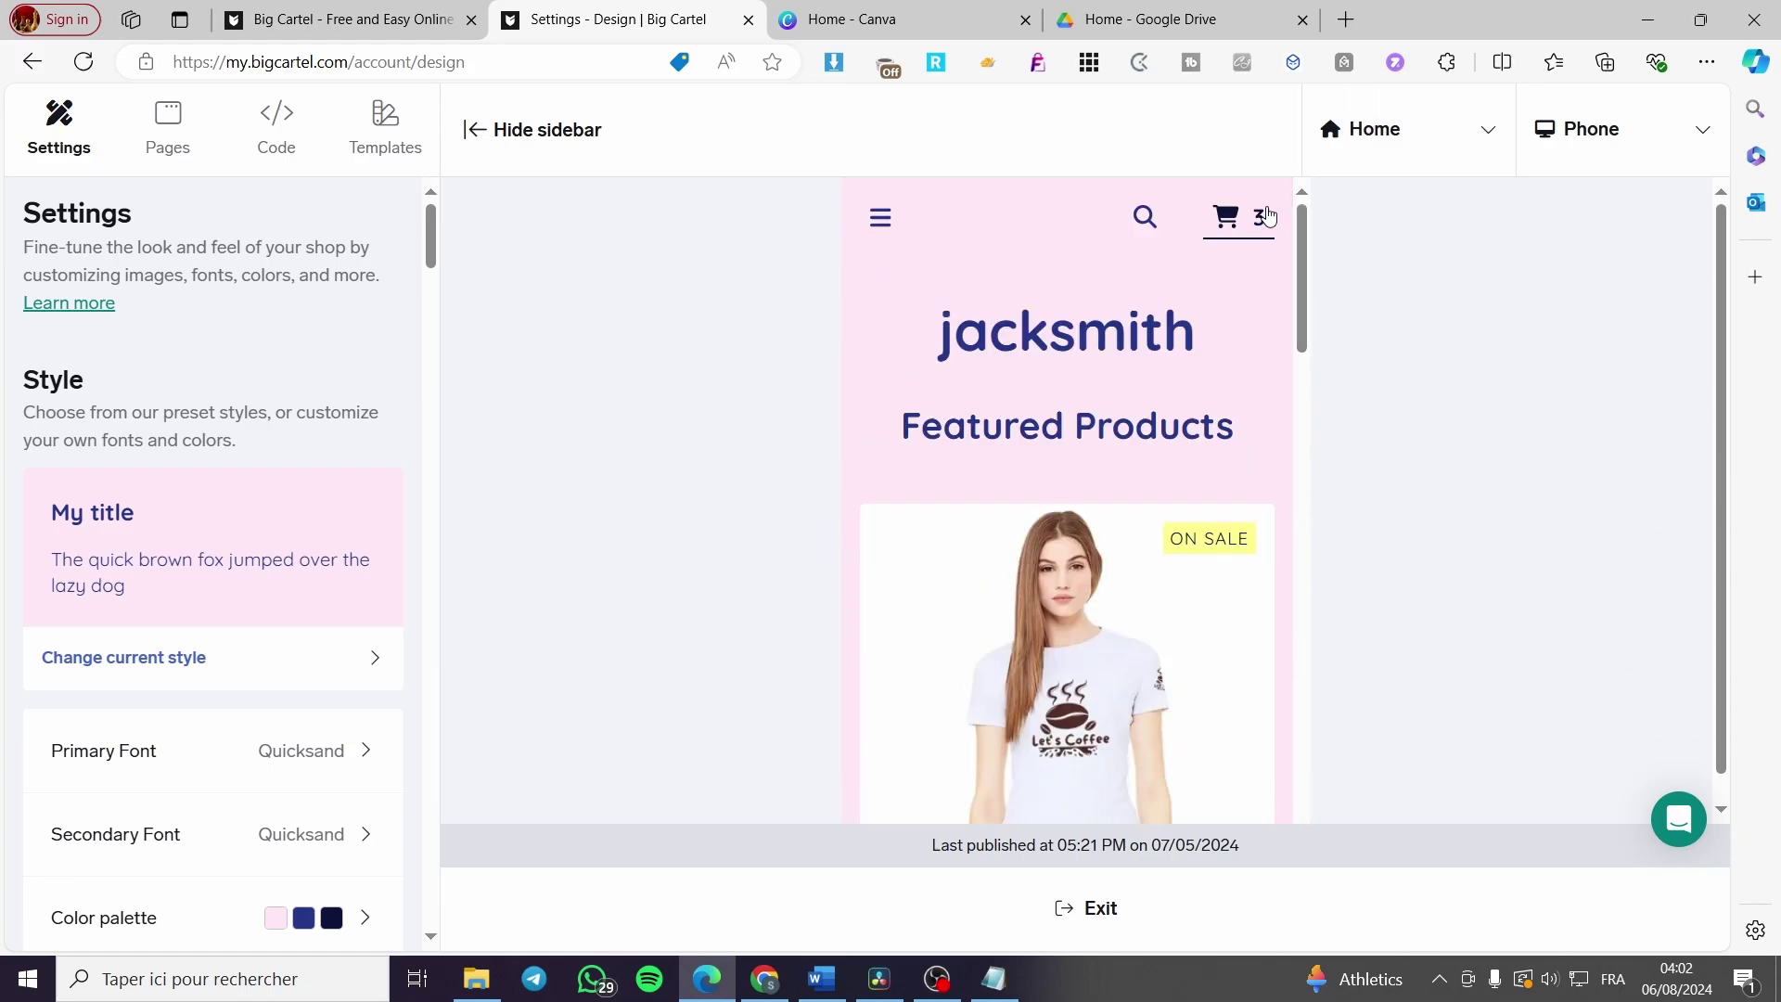
Open the T-shirt25 product page in the storefront preview and add the product to the cart.
{"action": "scroll", "coordinate": [1156, 461], "scroll_direction": "down", "scroll_amount": 3}
{"action": "scroll", "coordinate": [994, 561], "scroll_direction": "down", "scroll_amount": 5}
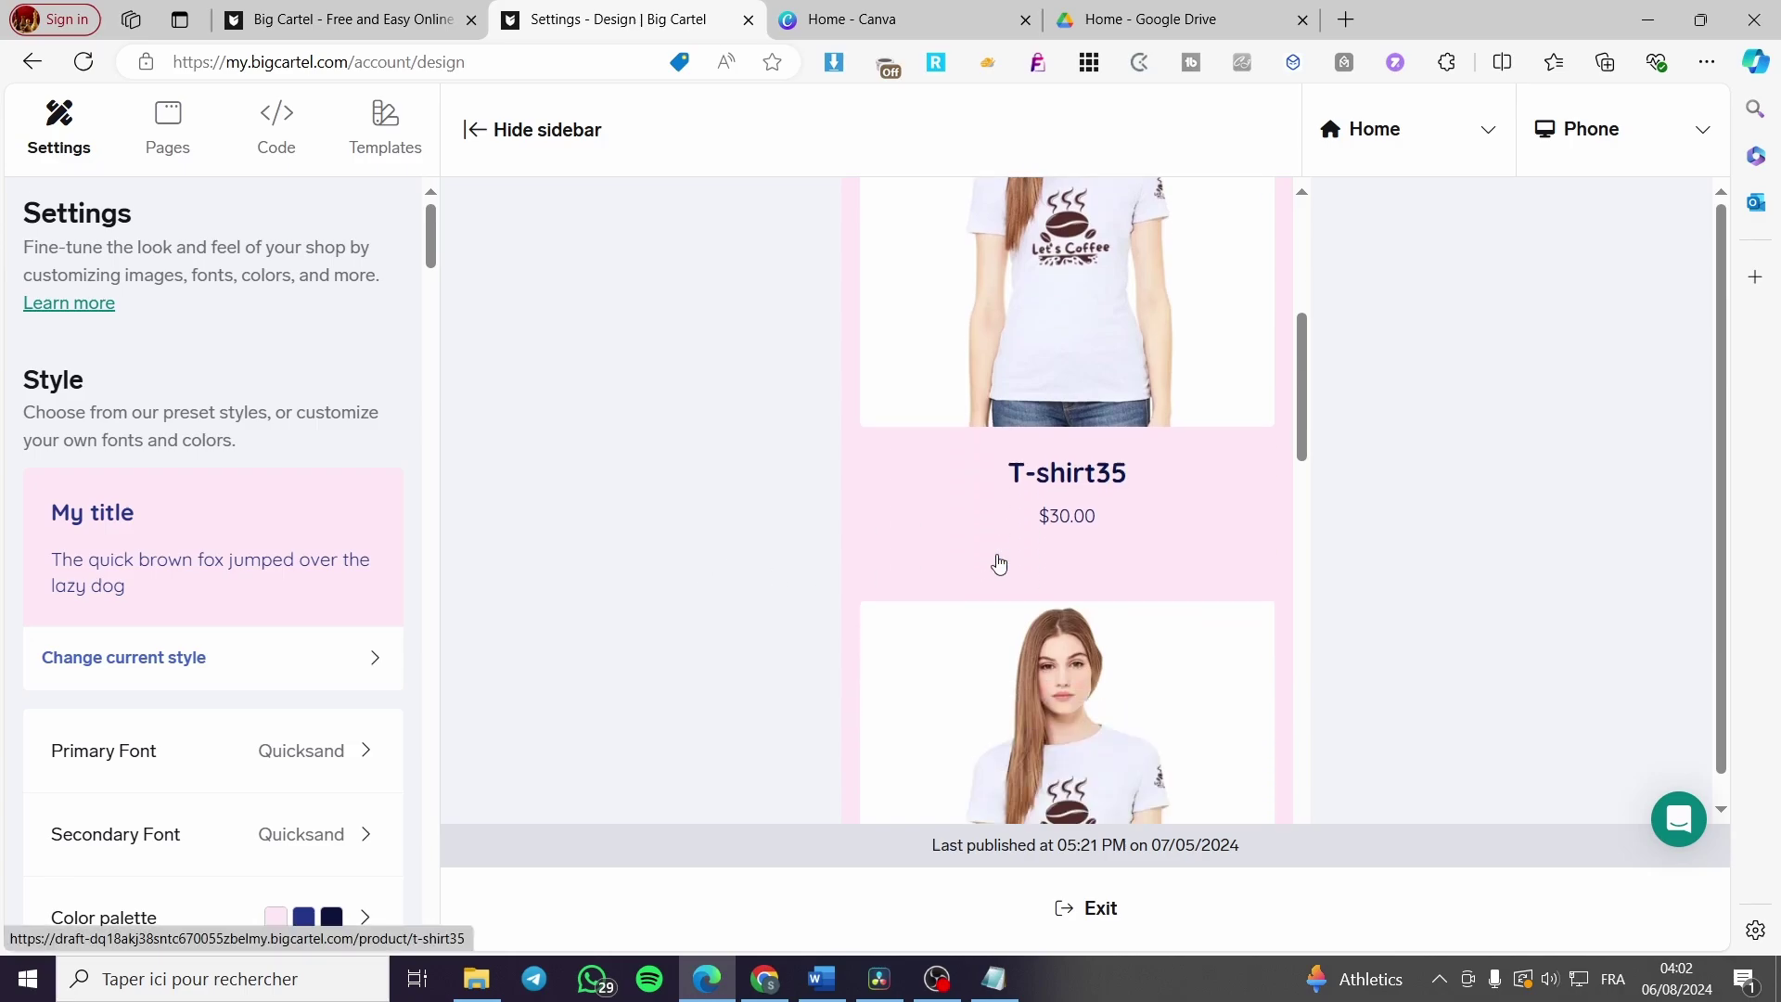
{"action": "left_click", "coordinate": [1087, 498]}
{"action": "scroll", "coordinate": [1035, 473], "scroll_direction": "down", "scroll_amount": 5}
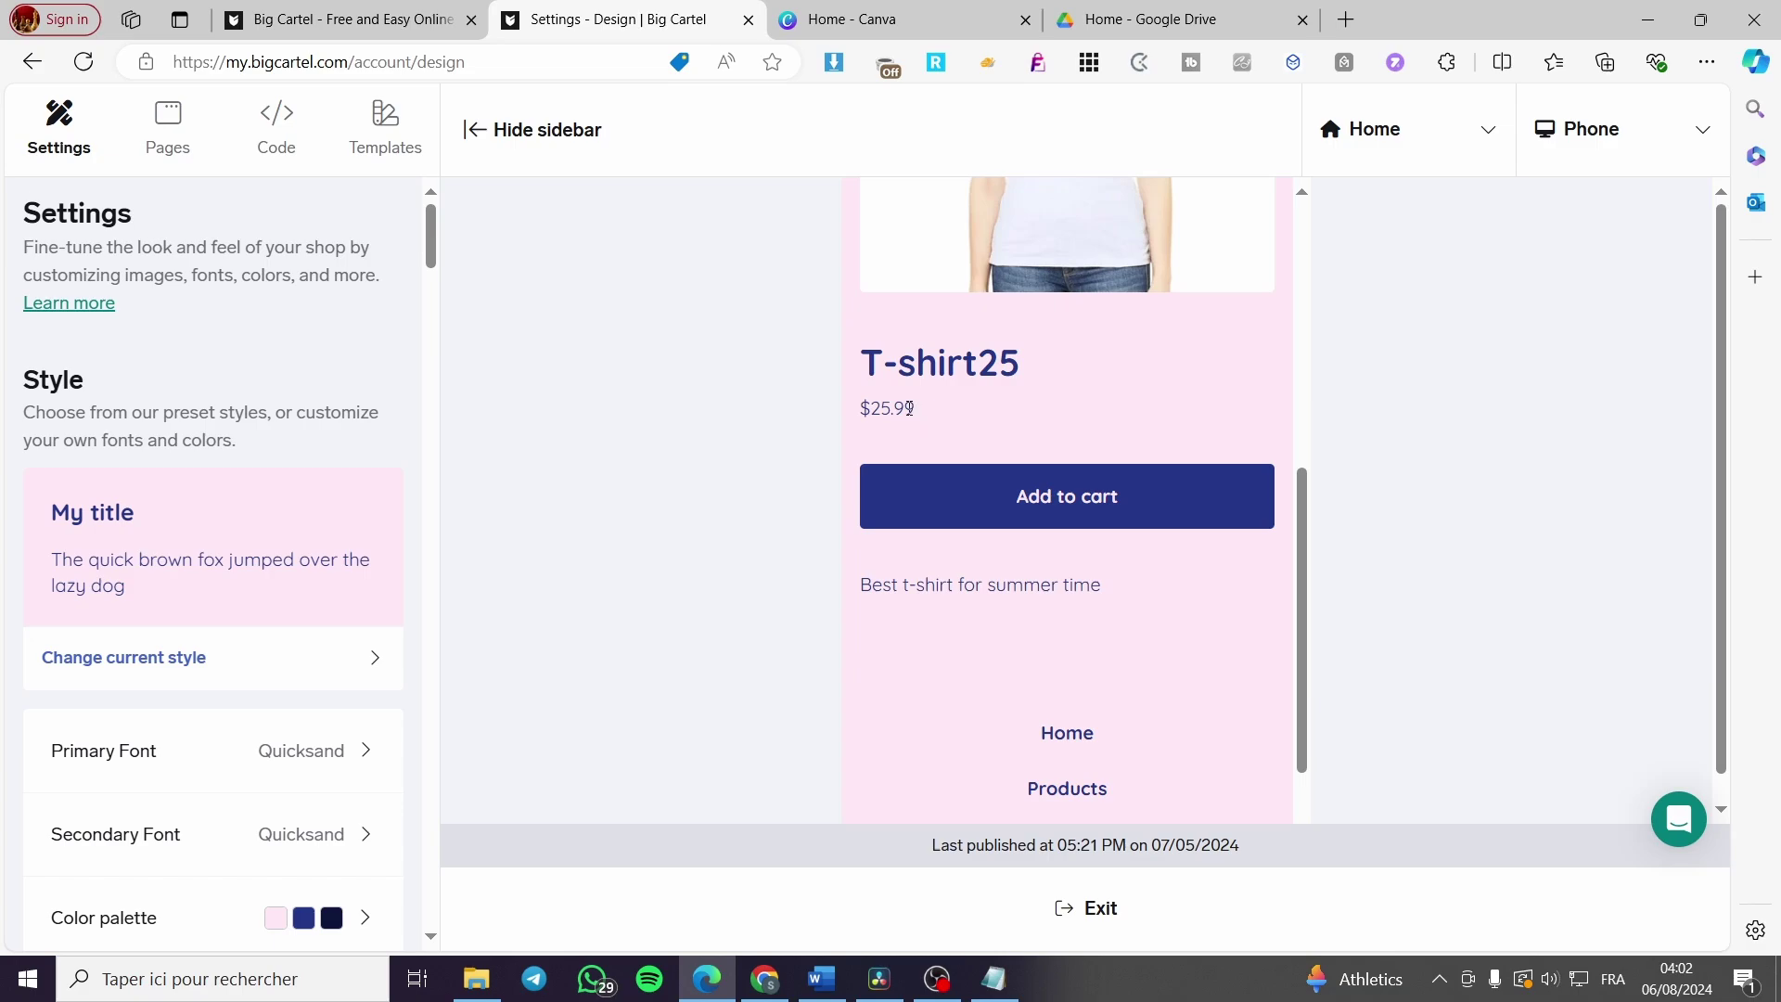
{"action": "scroll", "coordinate": [1085, 525], "scroll_direction": "down", "scroll_amount": 2}
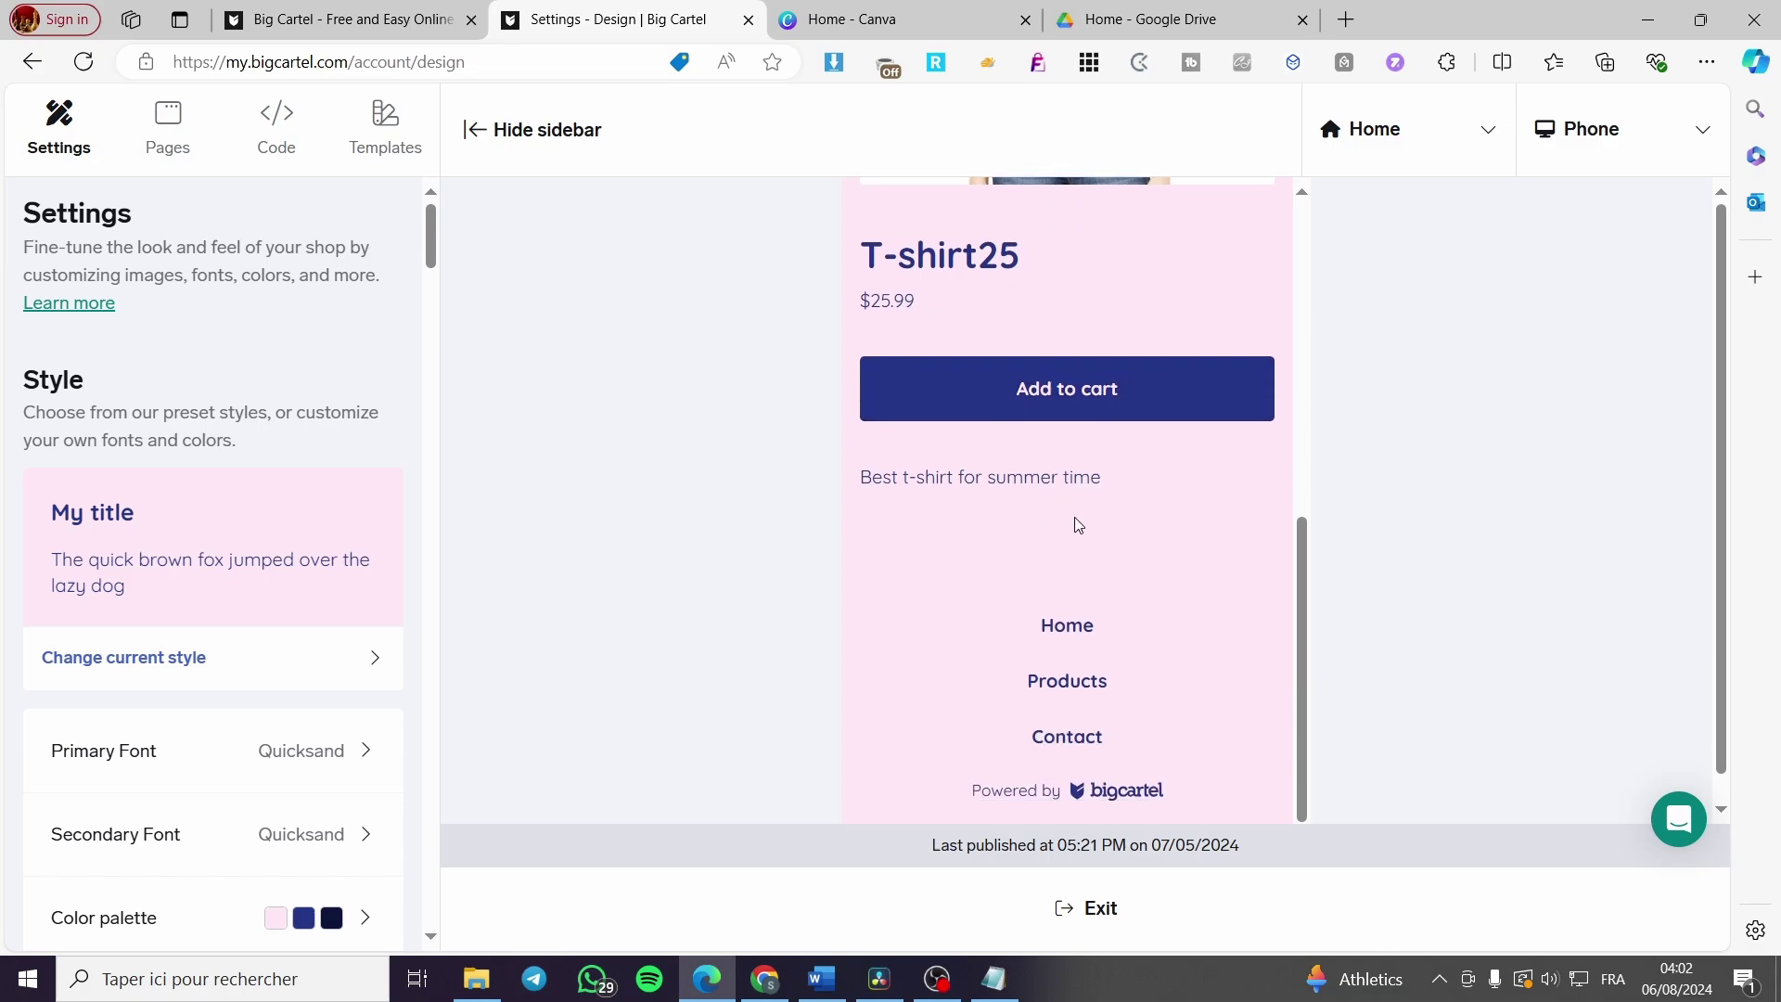
{"action": "left_click", "coordinate": [1089, 402]}
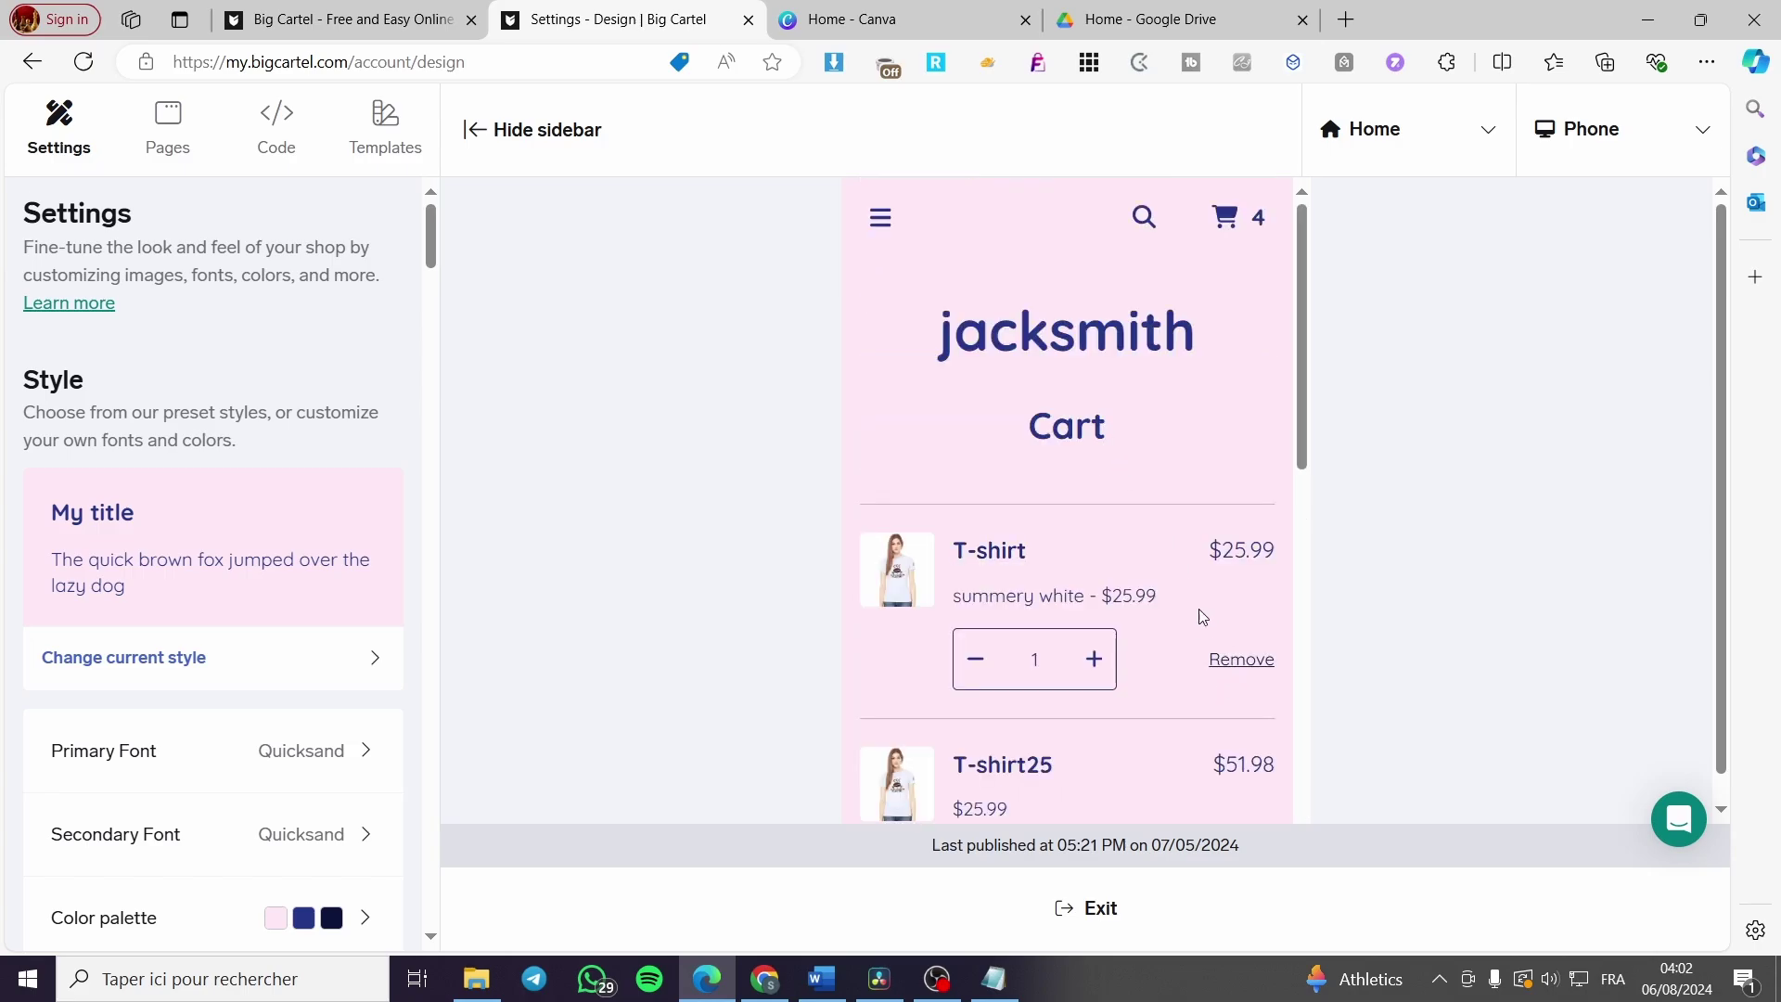
Remove T-shirt and T-shirt25 from the preview cart and review the cart's subtotal and checkout area.
{"action": "scroll", "coordinate": [1200, 616], "scroll_direction": "down", "scroll_amount": 5}
{"action": "left_click", "coordinate": [1226, 432]}
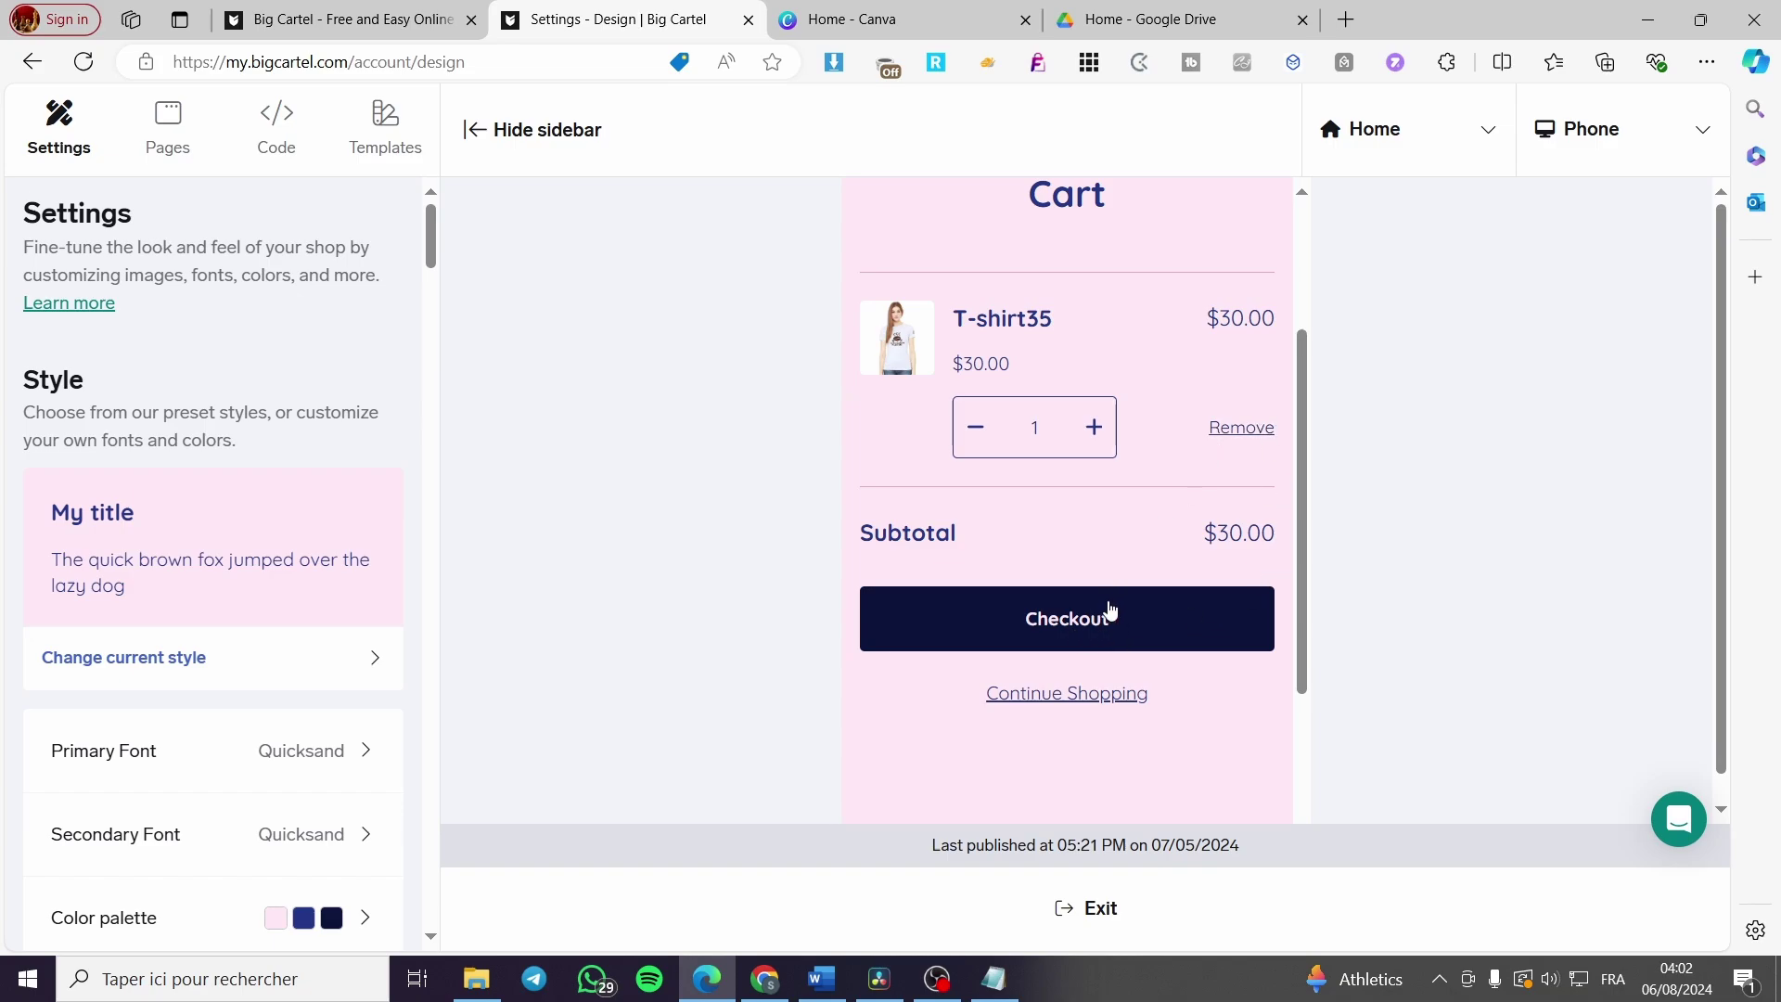
{"action": "scroll", "coordinate": [1164, 612], "scroll_direction": "up", "scroll_amount": 3}
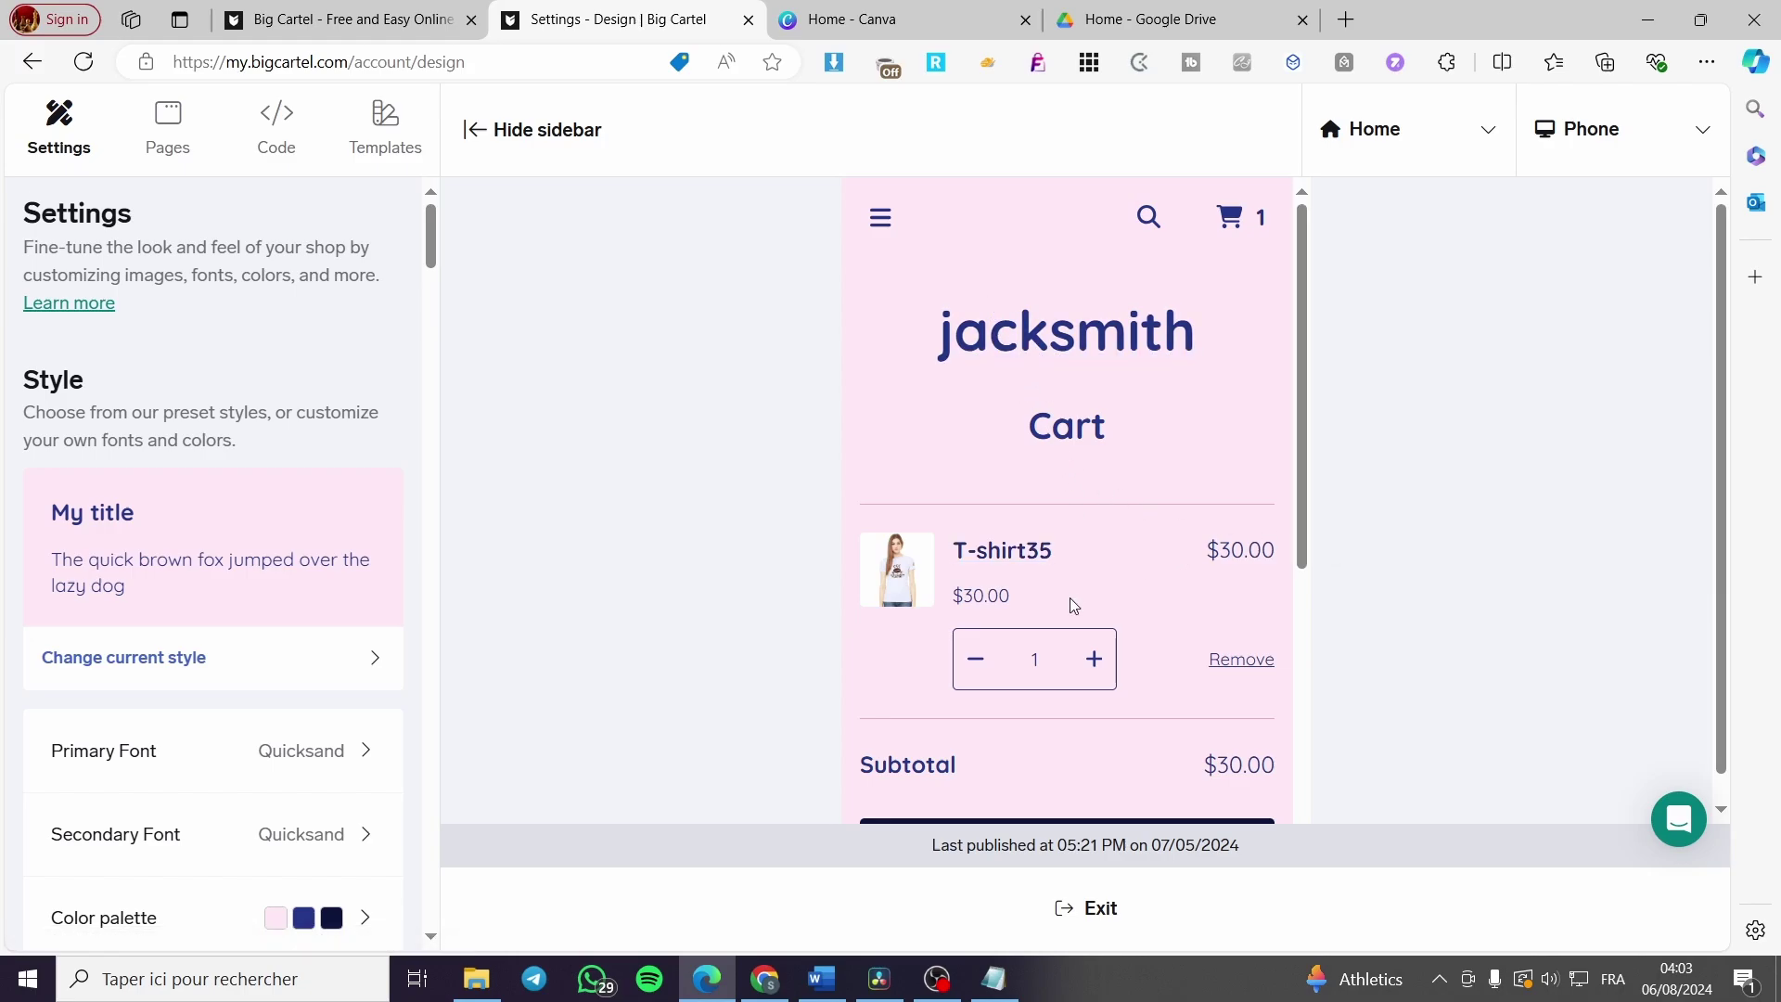
{"action": "scroll", "coordinate": [1073, 604], "scroll_direction": "down", "scroll_amount": 3}
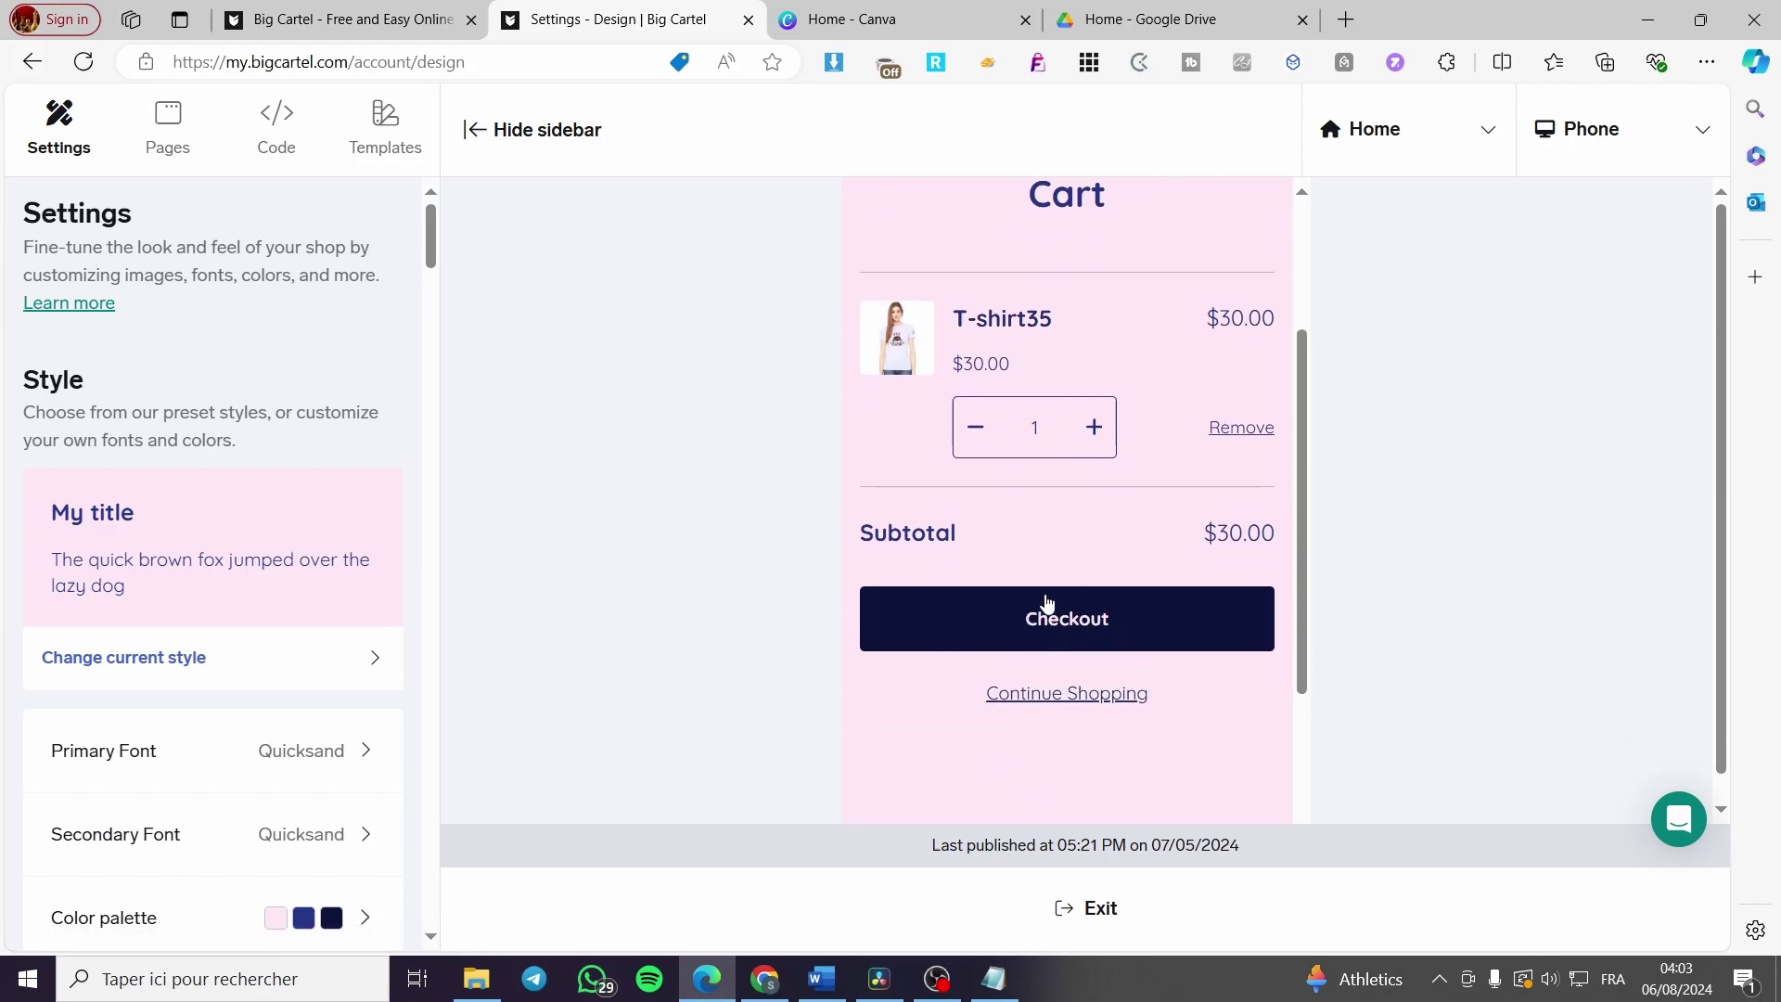
{"action": "scroll", "coordinate": [1047, 604], "scroll_direction": "up", "scroll_amount": 3}
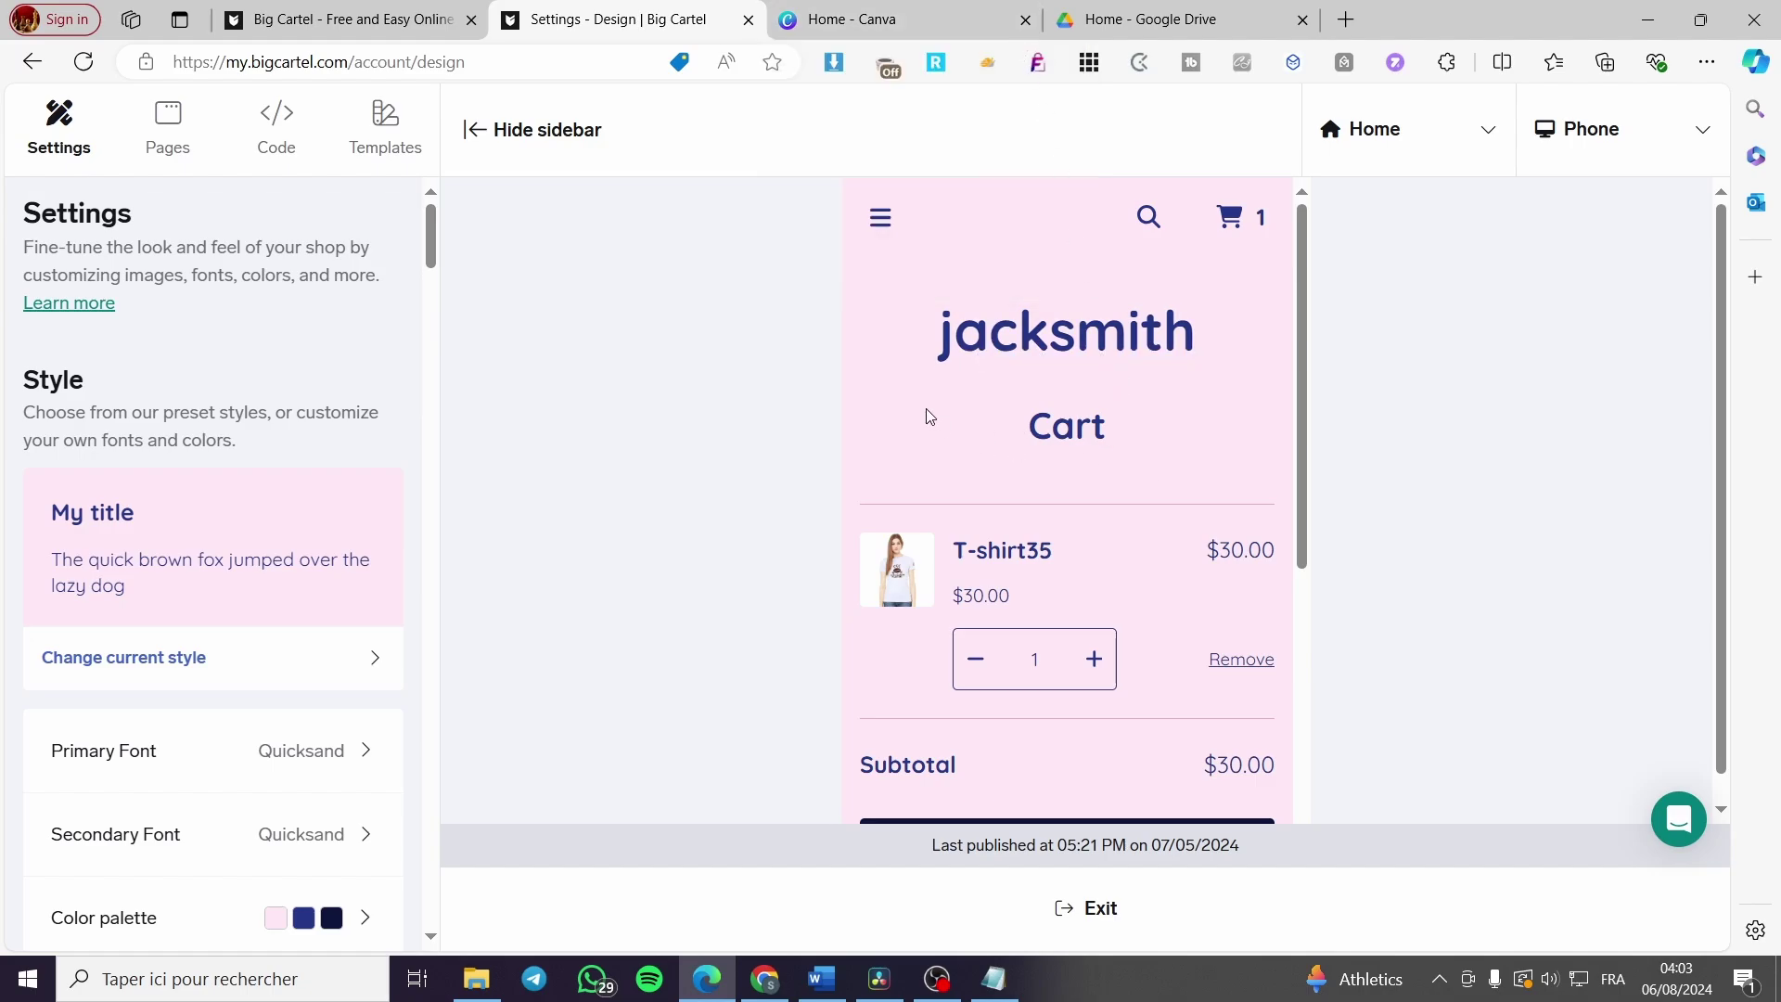
{"action": "left_click", "coordinate": [840, 20]}
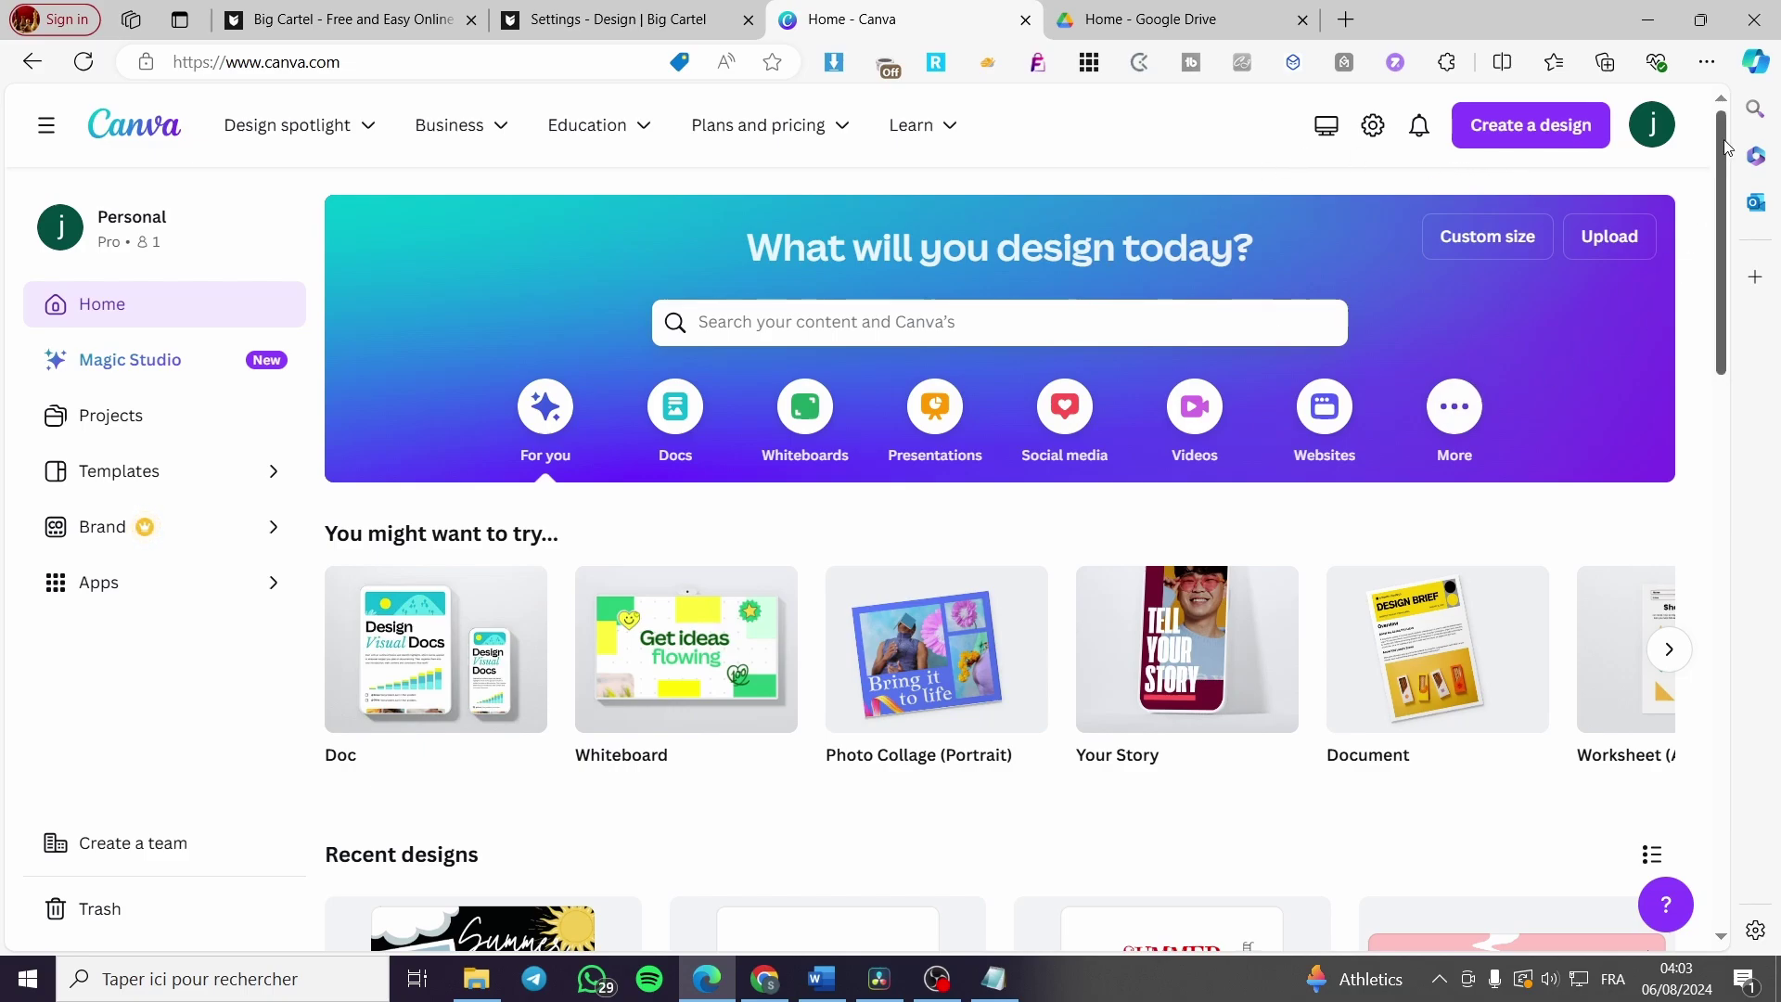
{"action": "left_click", "coordinate": [663, 13]}
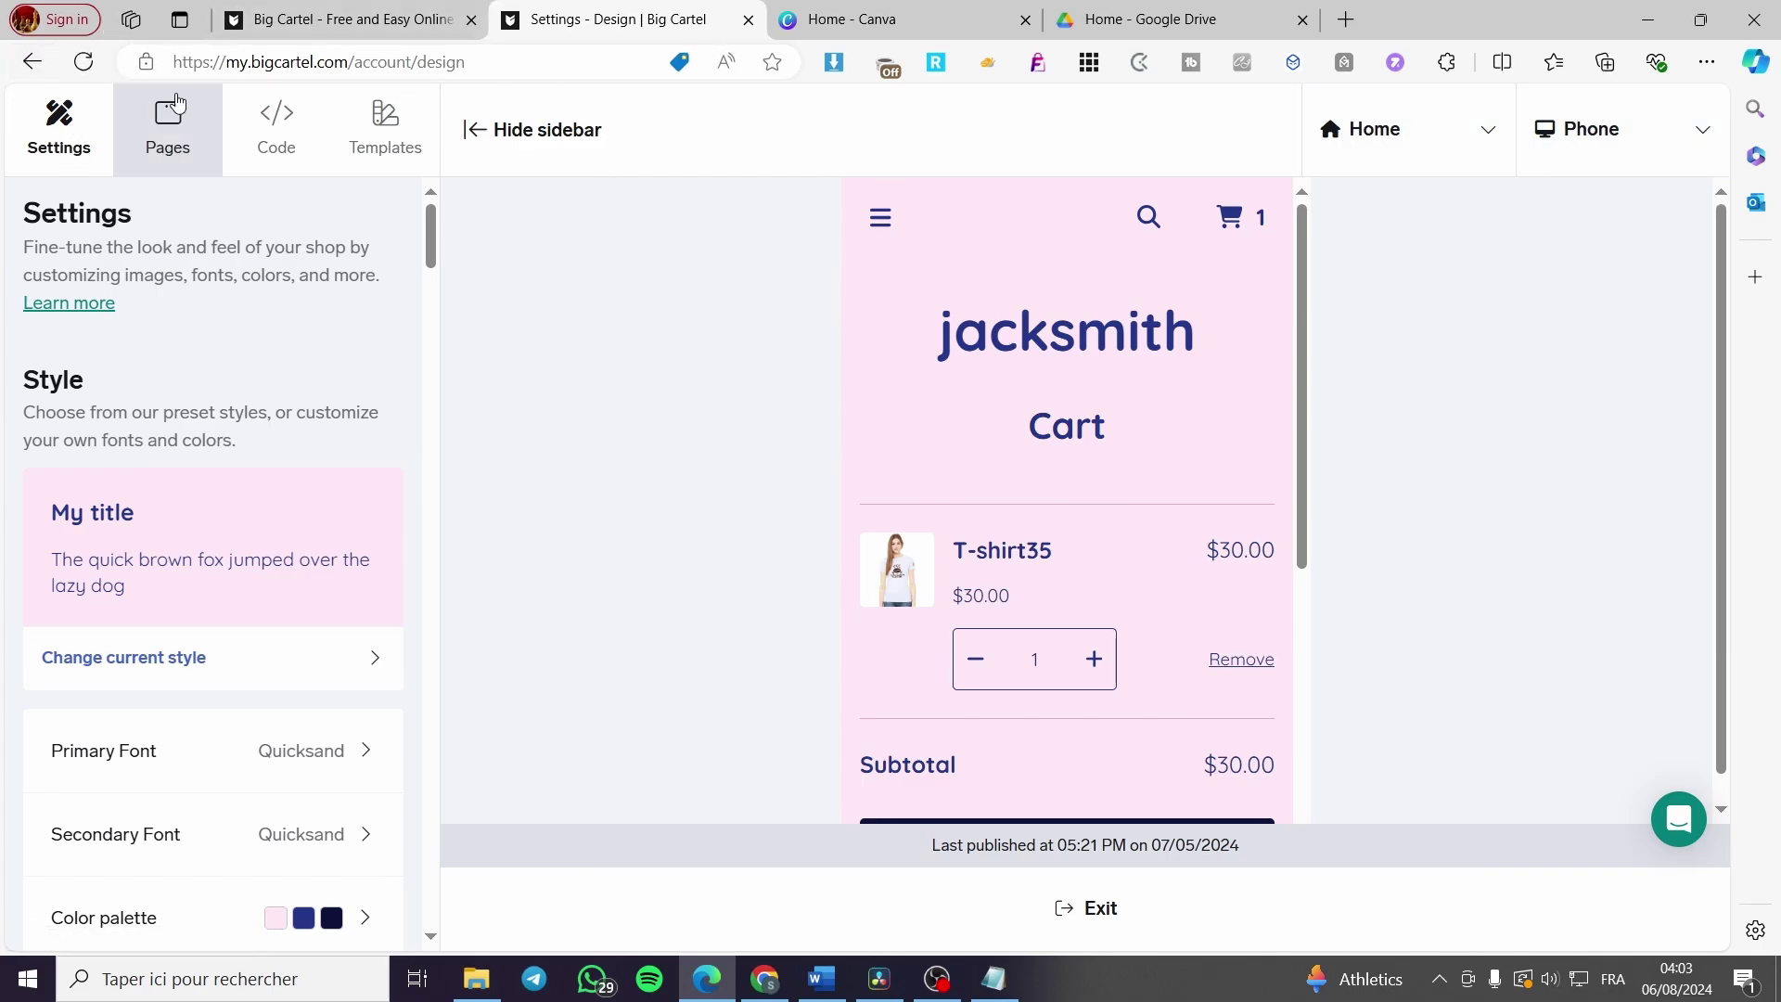
Exit the shop designer and open the payment options from the account's Get paid section.
{"action": "left_click", "coordinate": [36, 64]}
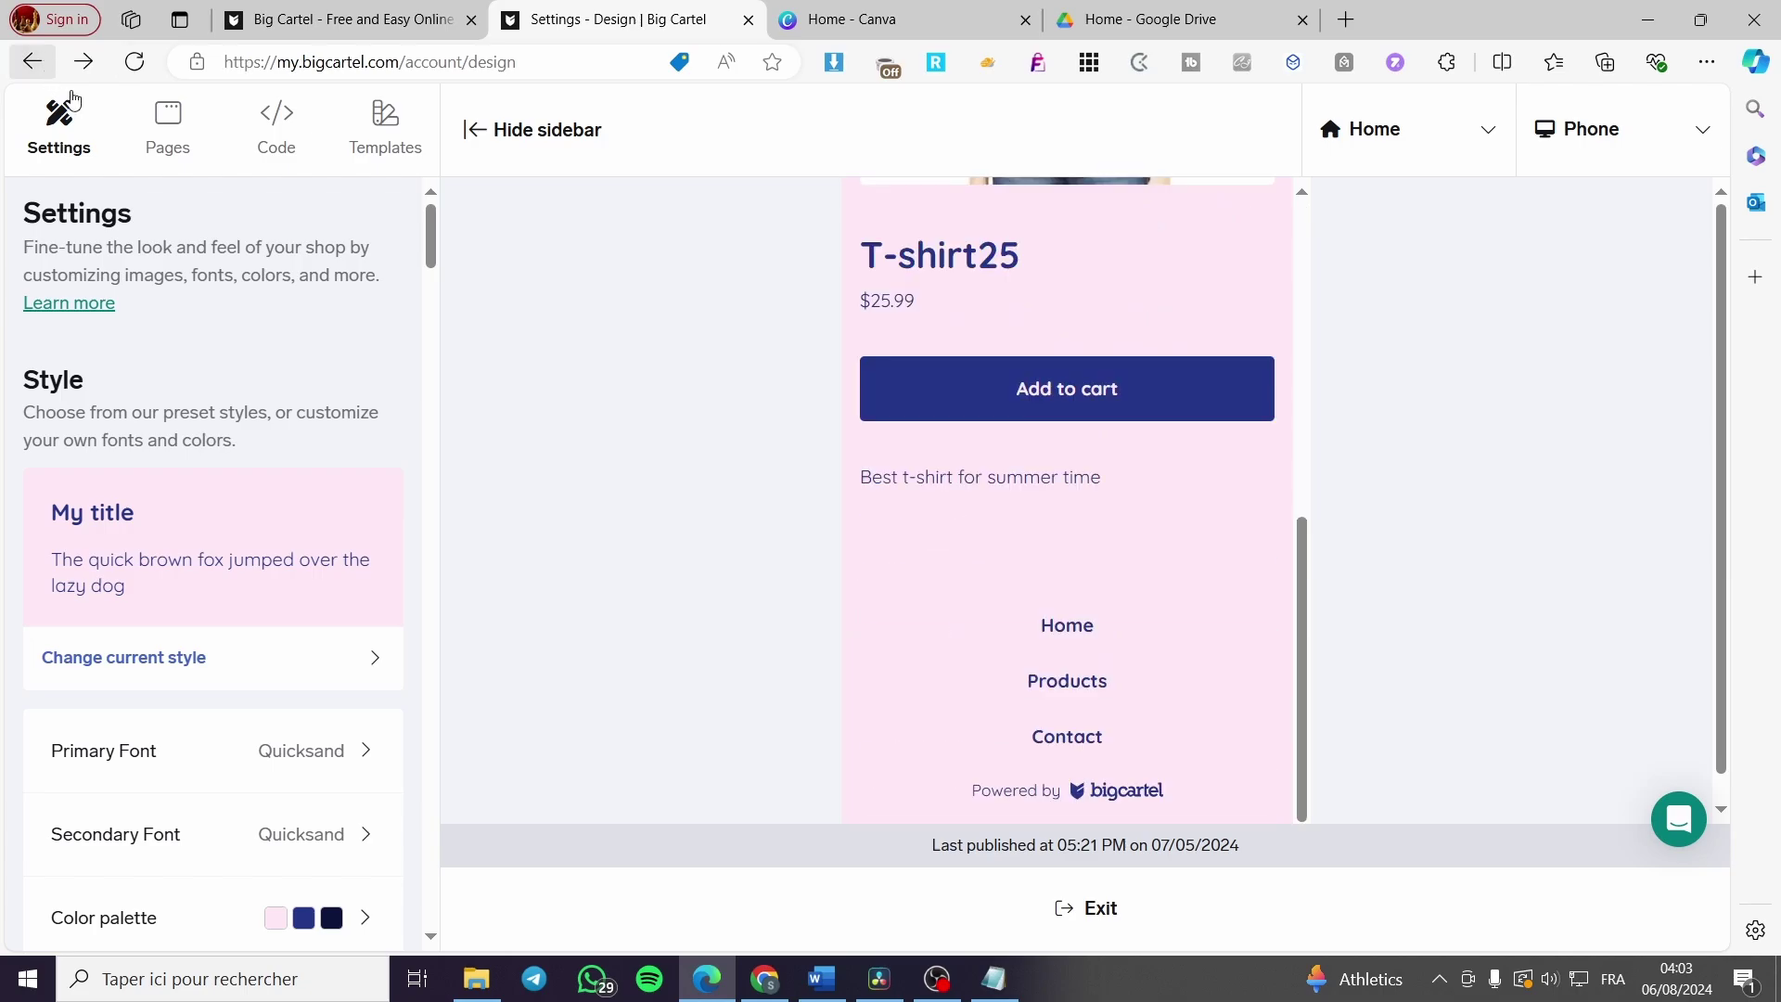
{"action": "left_click", "coordinate": [1079, 900]}
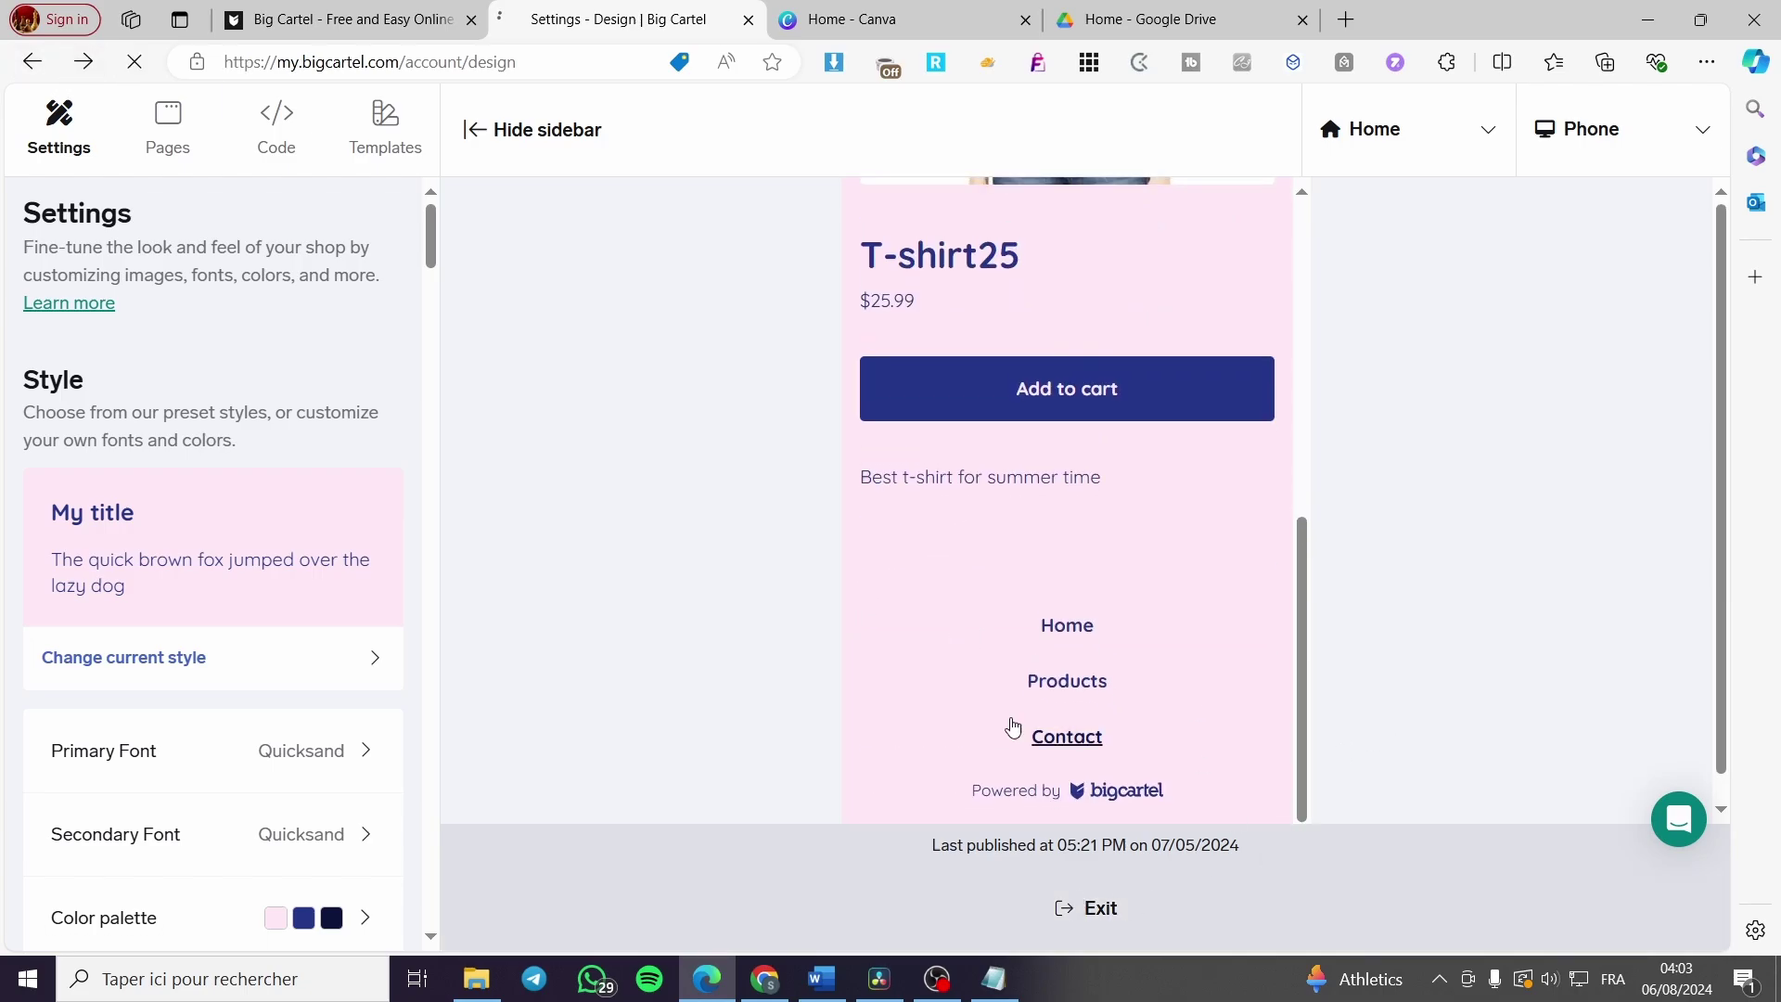
{"action": "scroll", "coordinate": [867, 577], "scroll_direction": "down", "scroll_amount": 15}
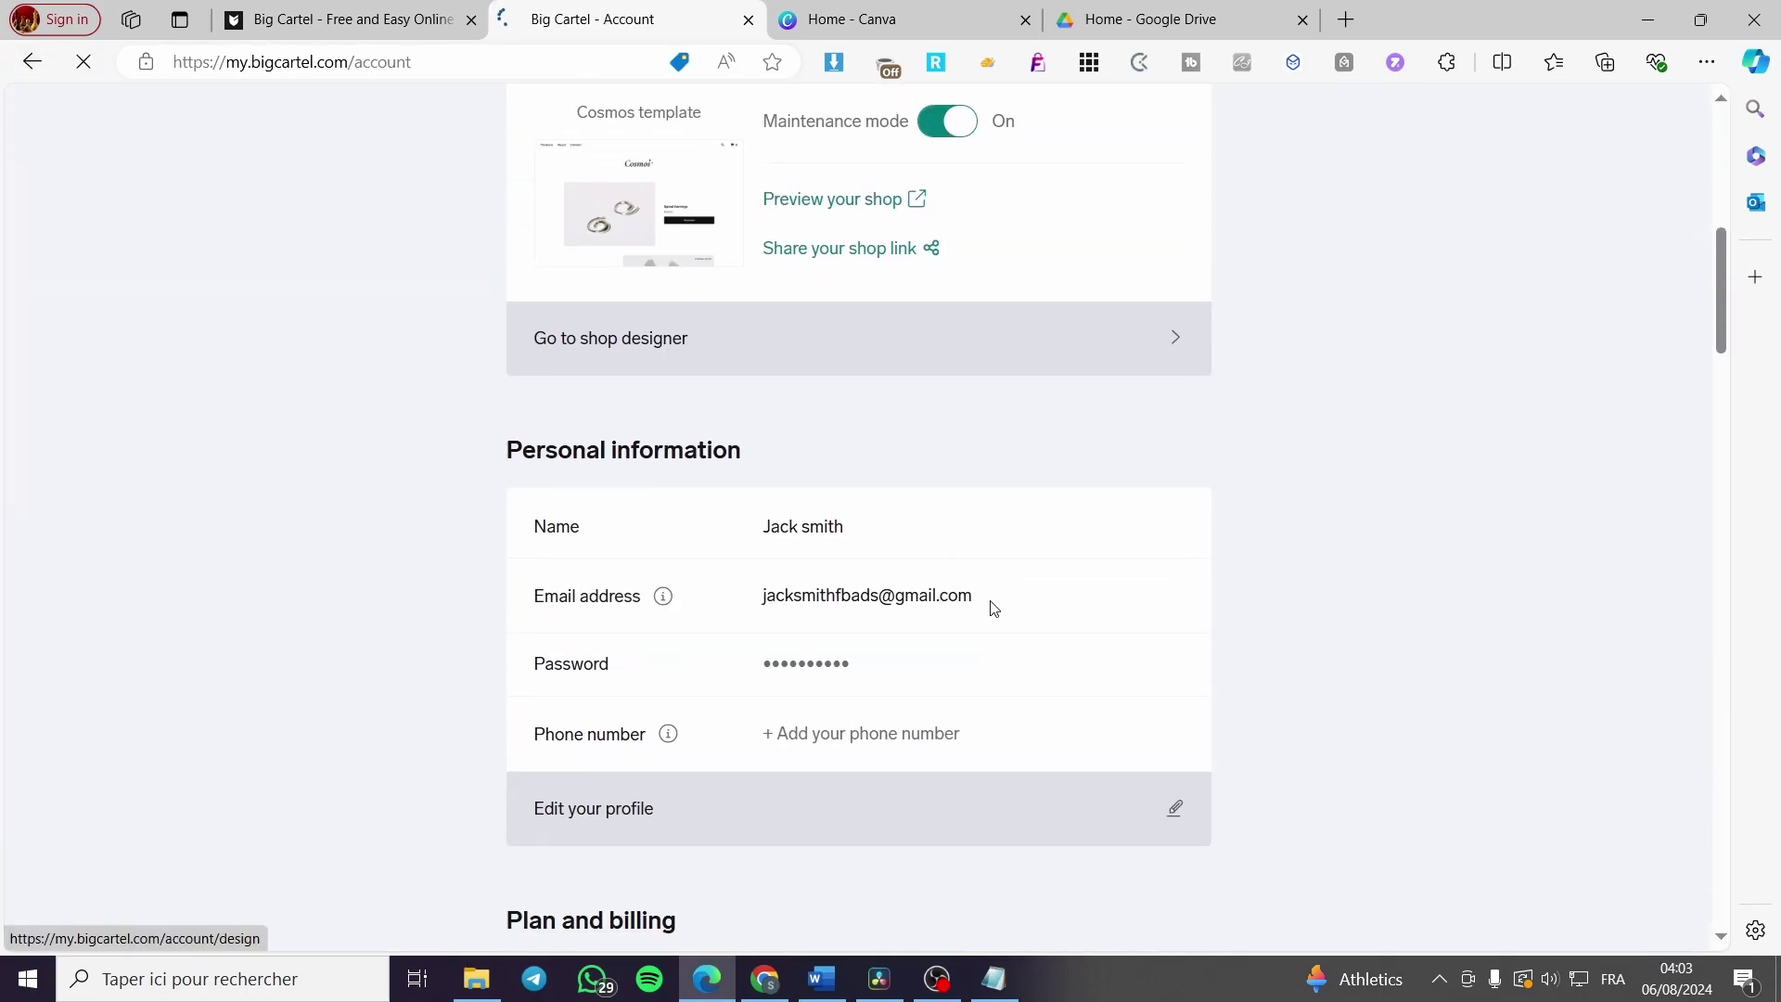
{"action": "scroll", "coordinate": [1146, 583], "scroll_direction": "down", "scroll_amount": 4}
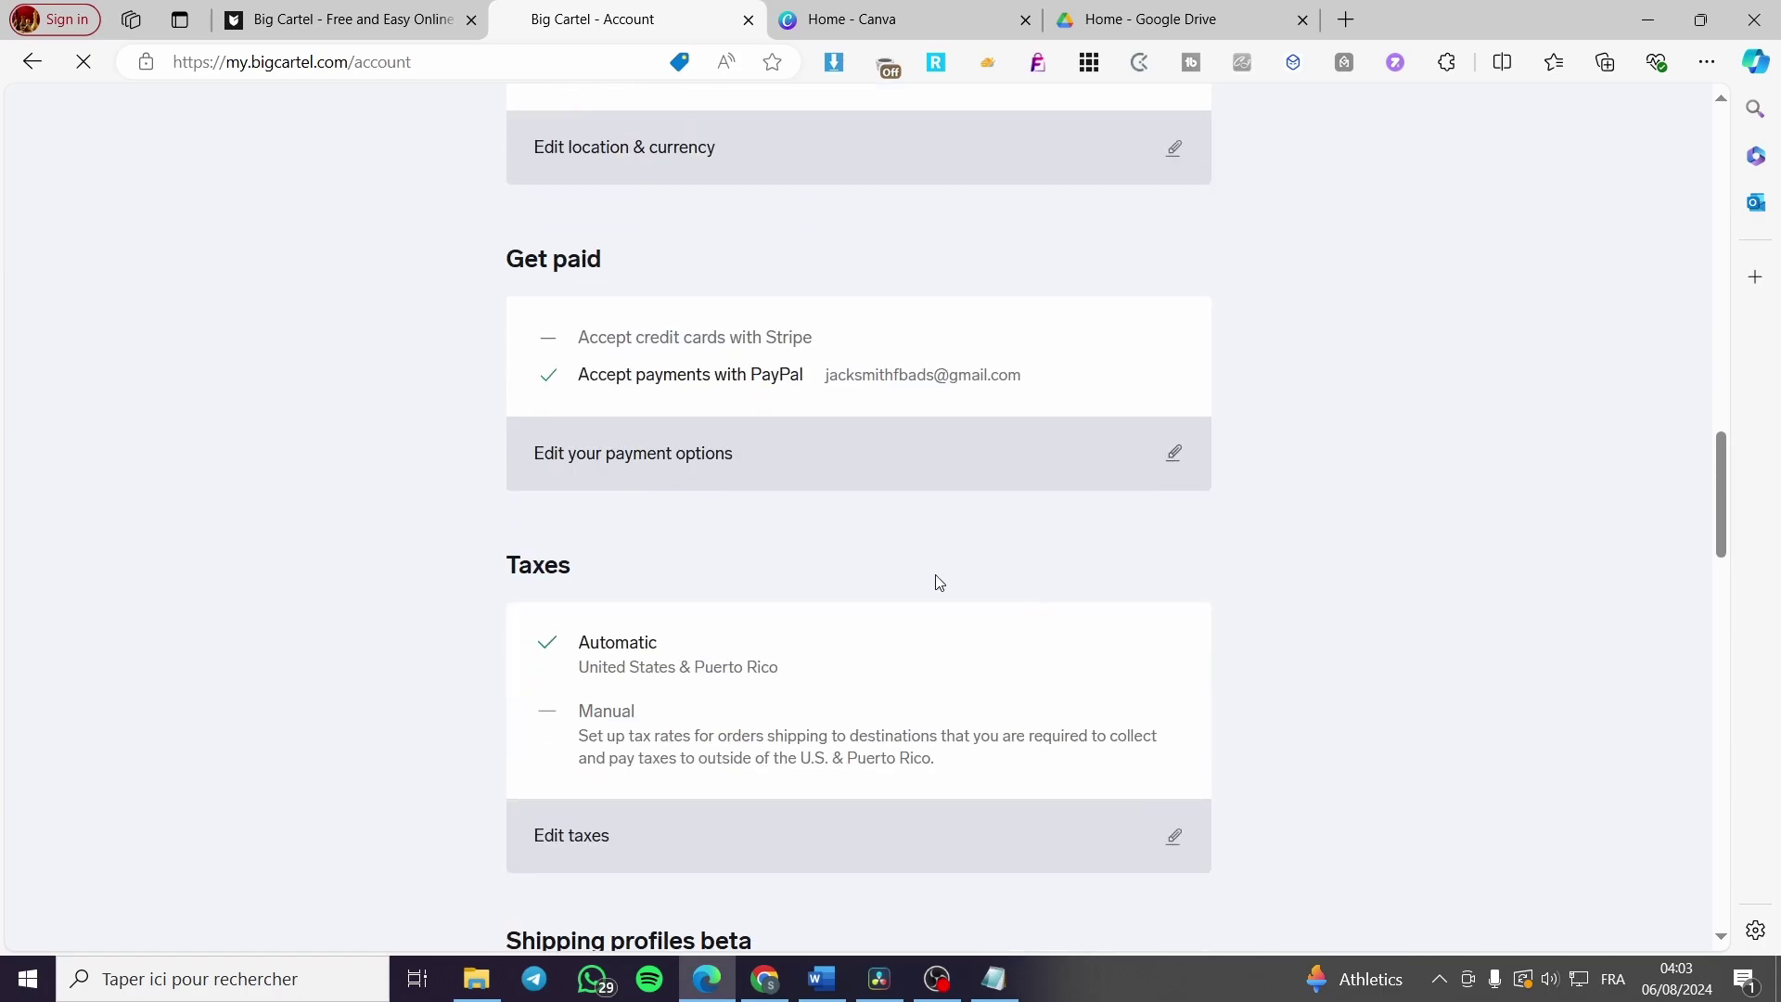
{"action": "left_click", "coordinate": [590, 467]}
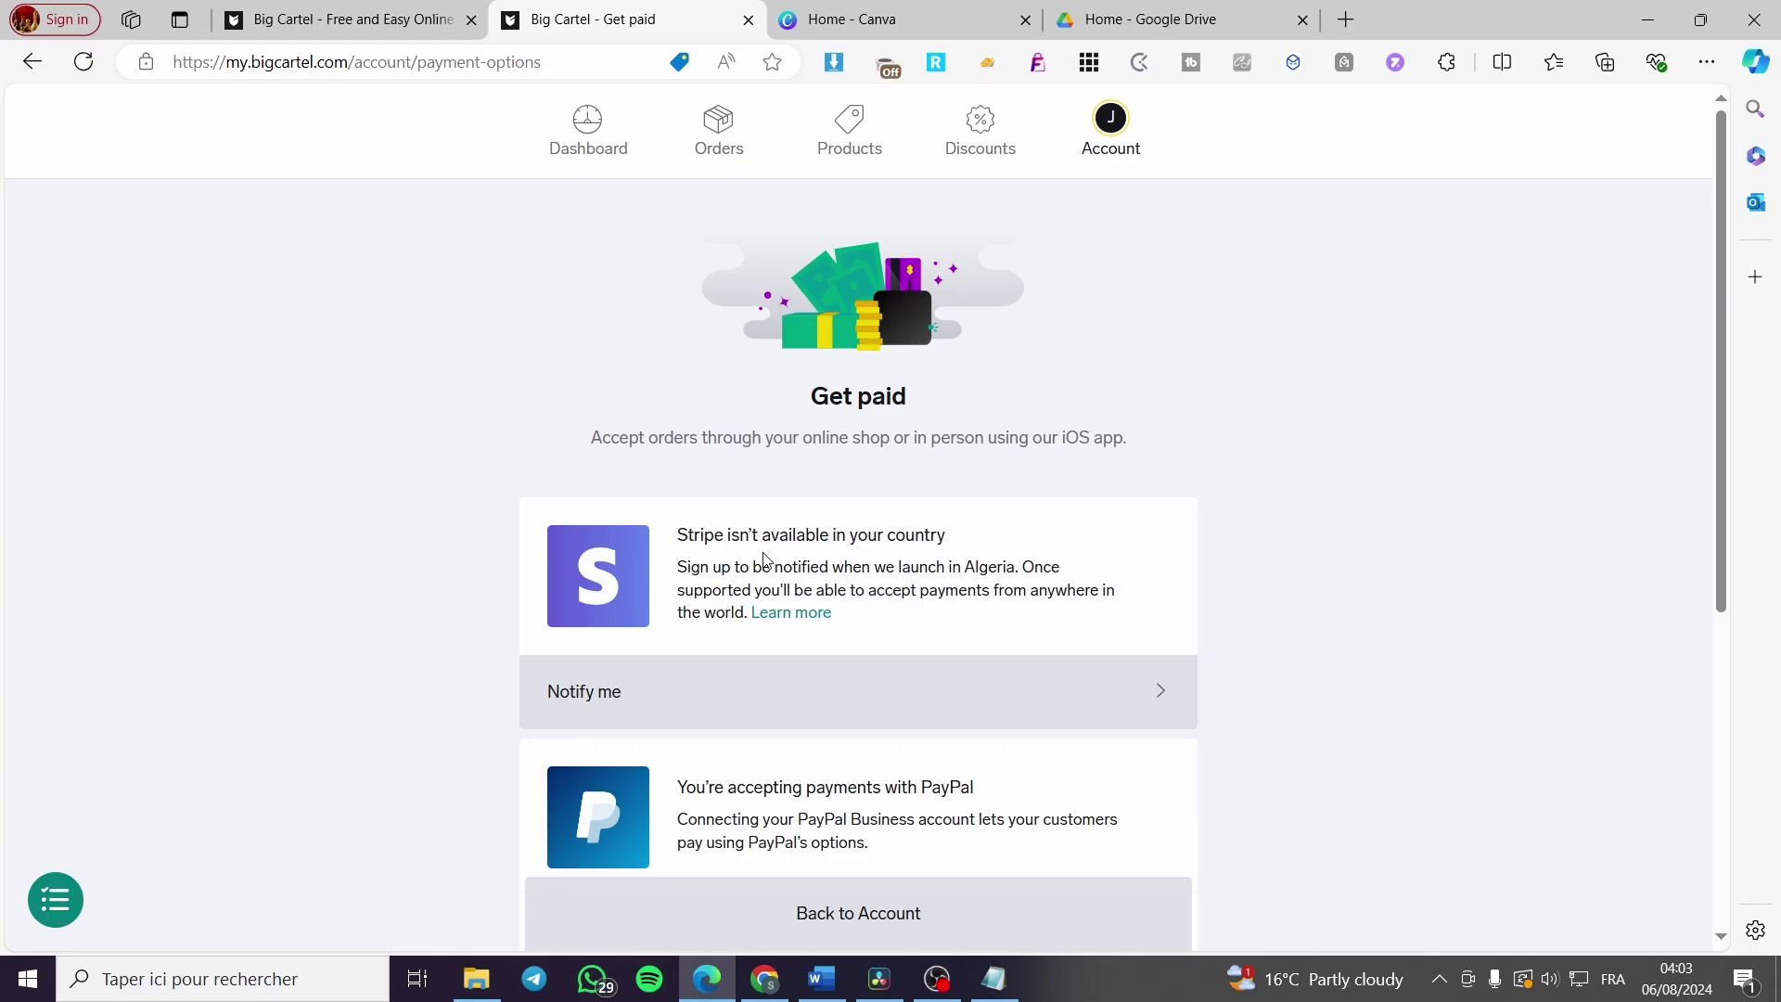
Examine the Stripe and PayPal payment options on the Get paid page, including the buy now, pay later setting.
{"action": "scroll", "coordinate": [764, 558], "scroll_direction": "down", "scroll_amount": 2}
{"action": "scroll", "coordinate": [773, 576], "scroll_direction": "down", "scroll_amount": 2}
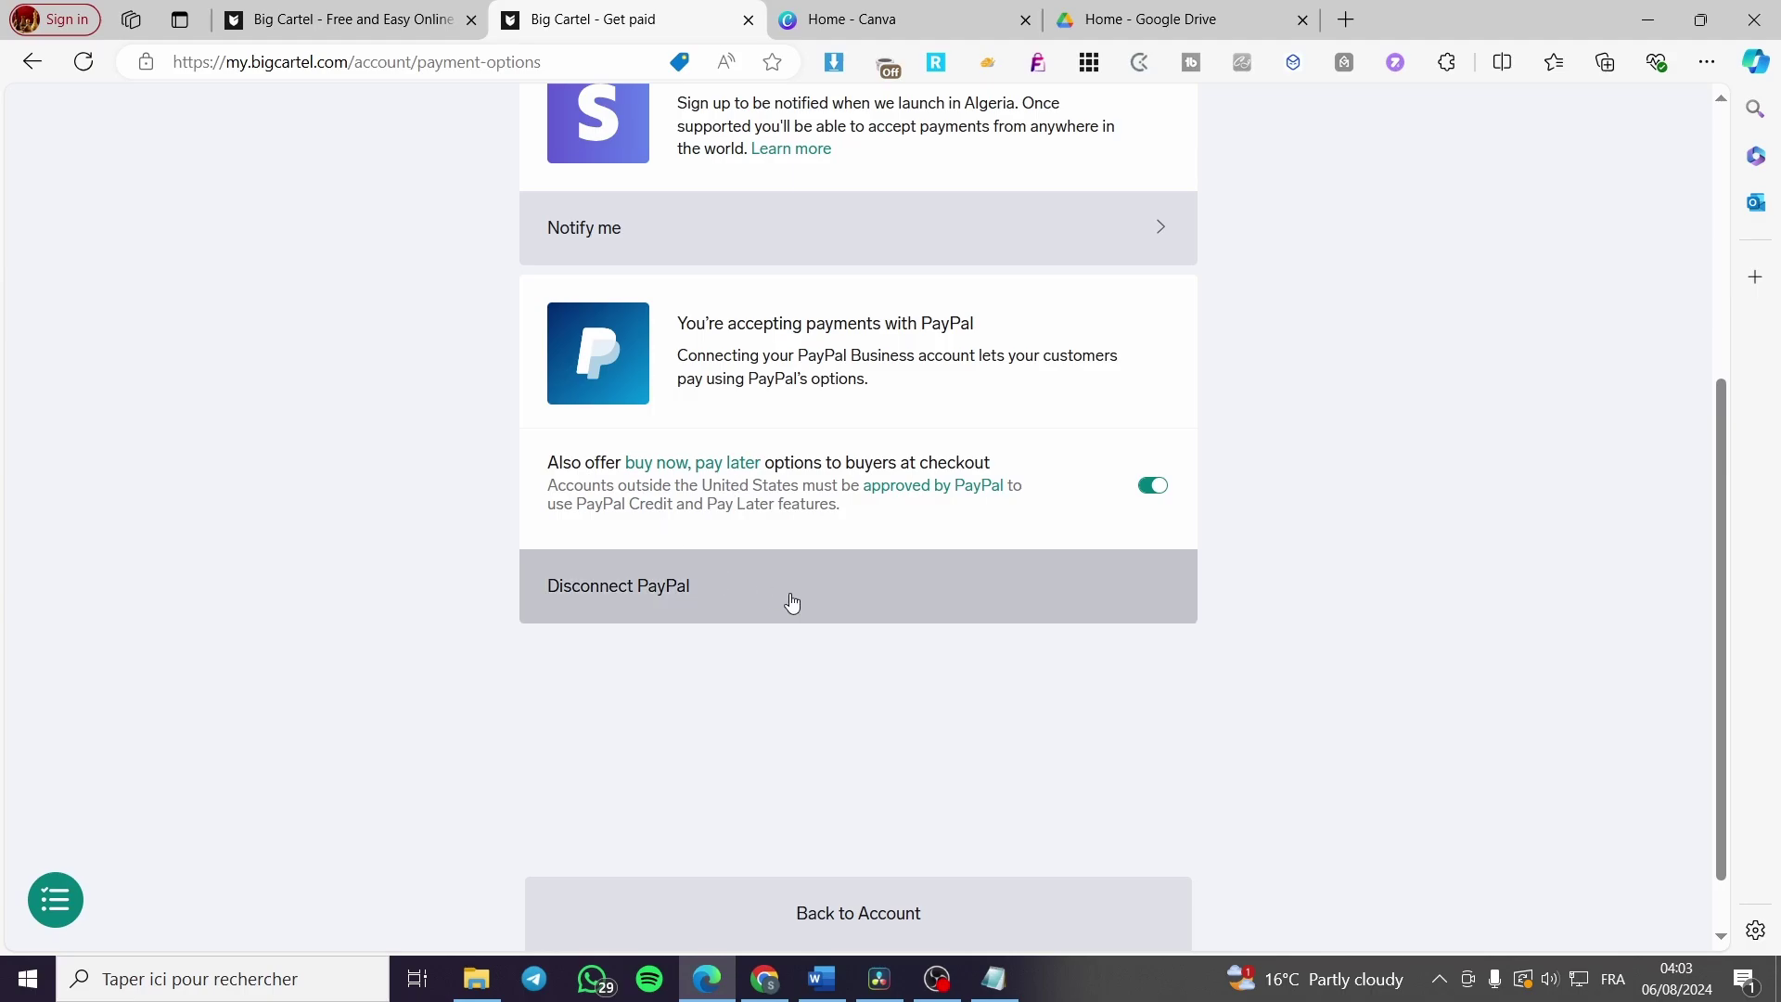
{"action": "scroll", "coordinate": [791, 603], "scroll_direction": "up", "scroll_amount": 5}
{"action": "left_click_drag", "start_coordinate": [1129, 437], "coordinate": [593, 431]}
{"action": "left_click", "coordinate": [1217, 469]}
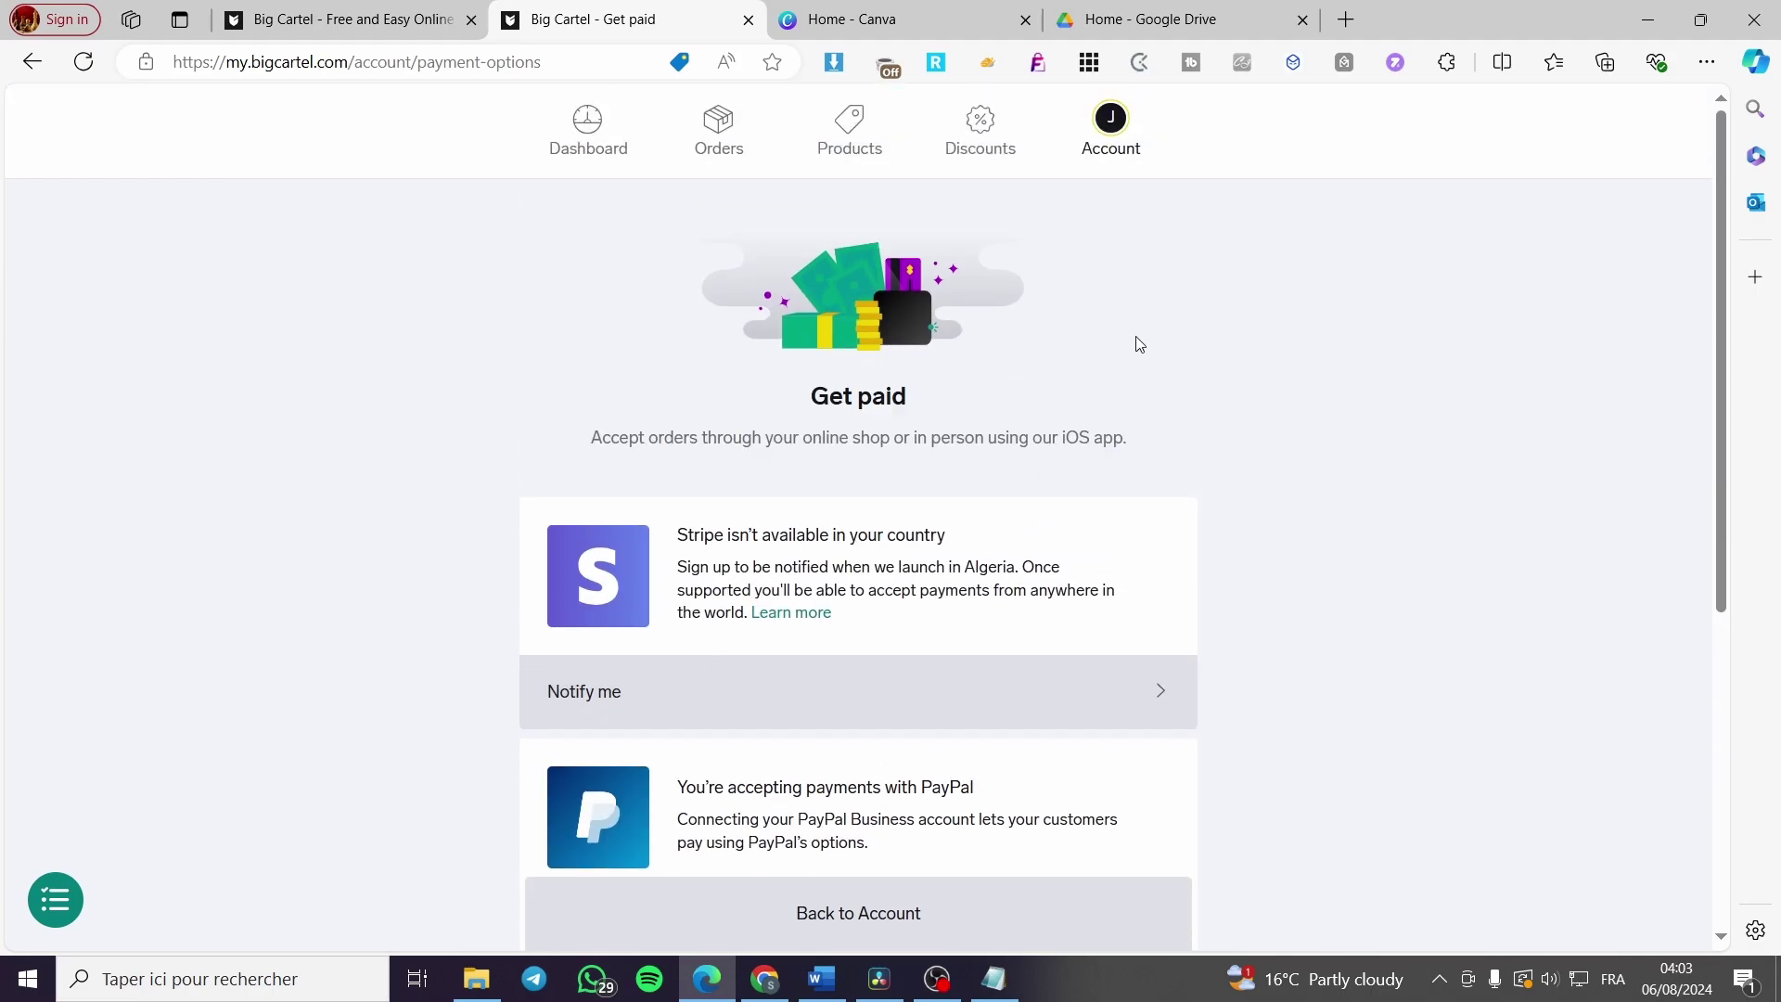
{"action": "scroll", "coordinate": [1153, 343], "scroll_direction": "down", "scroll_amount": 1}
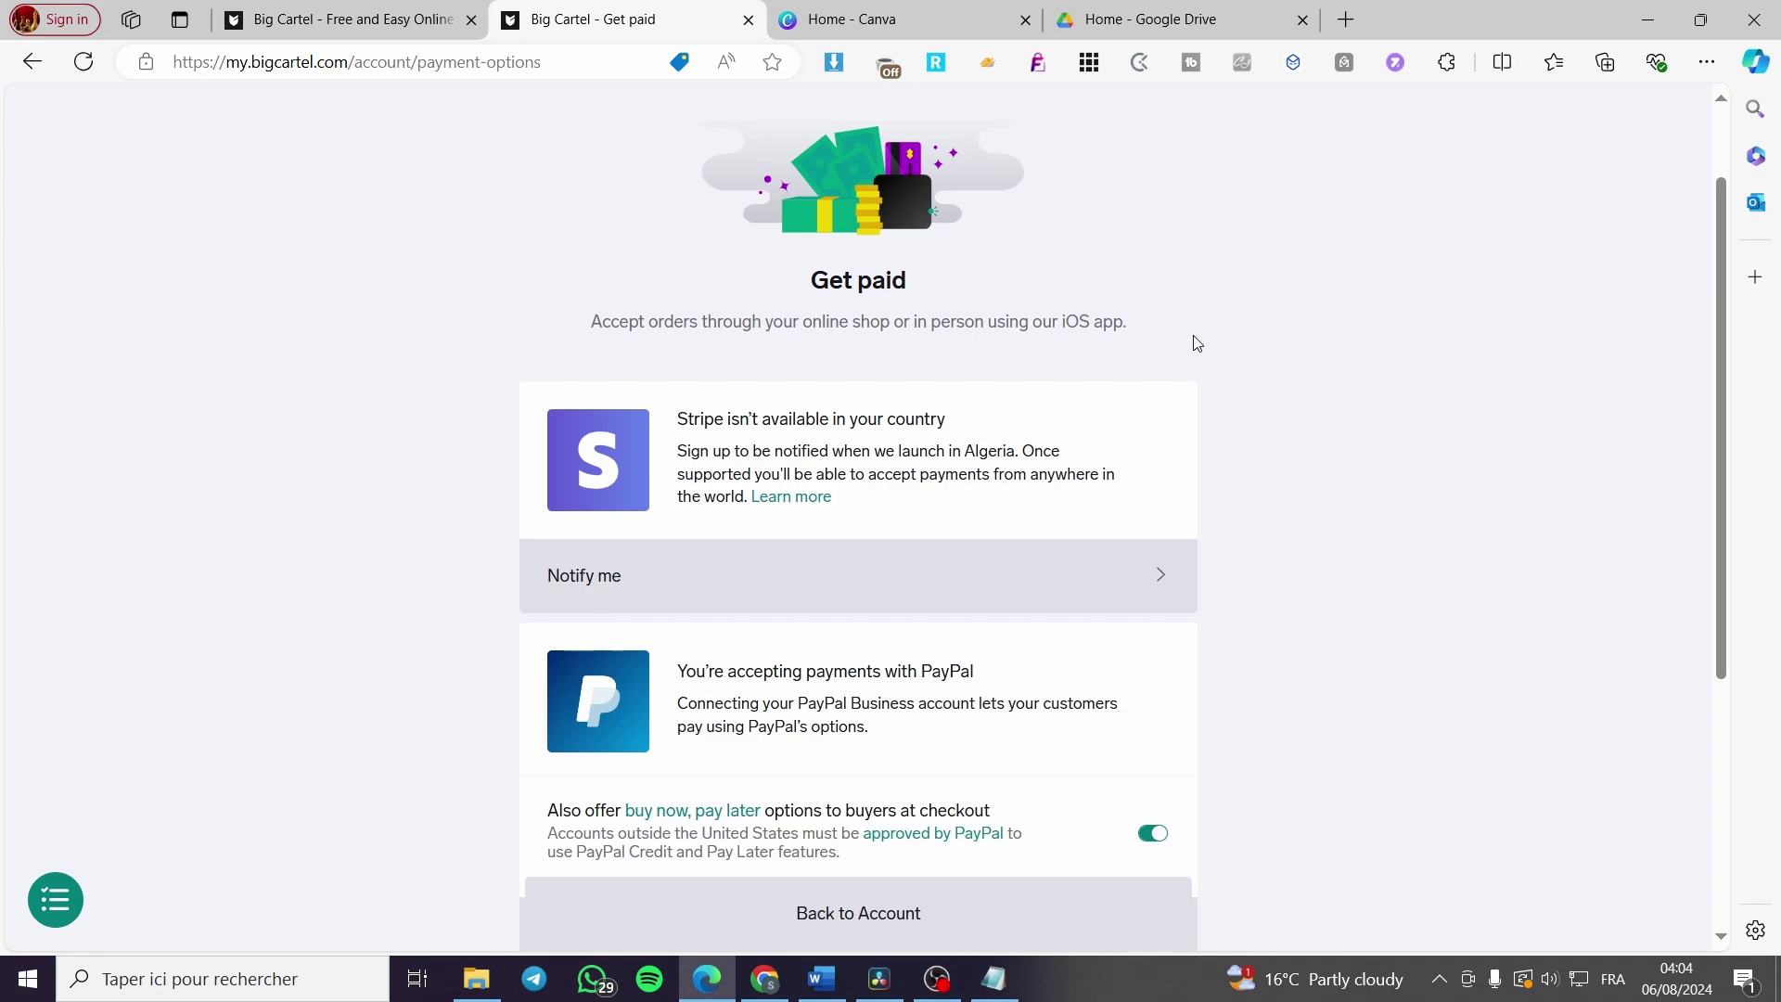
{"action": "scroll", "coordinate": [1184, 409], "scroll_direction": "down", "scroll_amount": 3}
{"action": "scroll", "coordinate": [1054, 557], "scroll_direction": "up", "scroll_amount": 4}
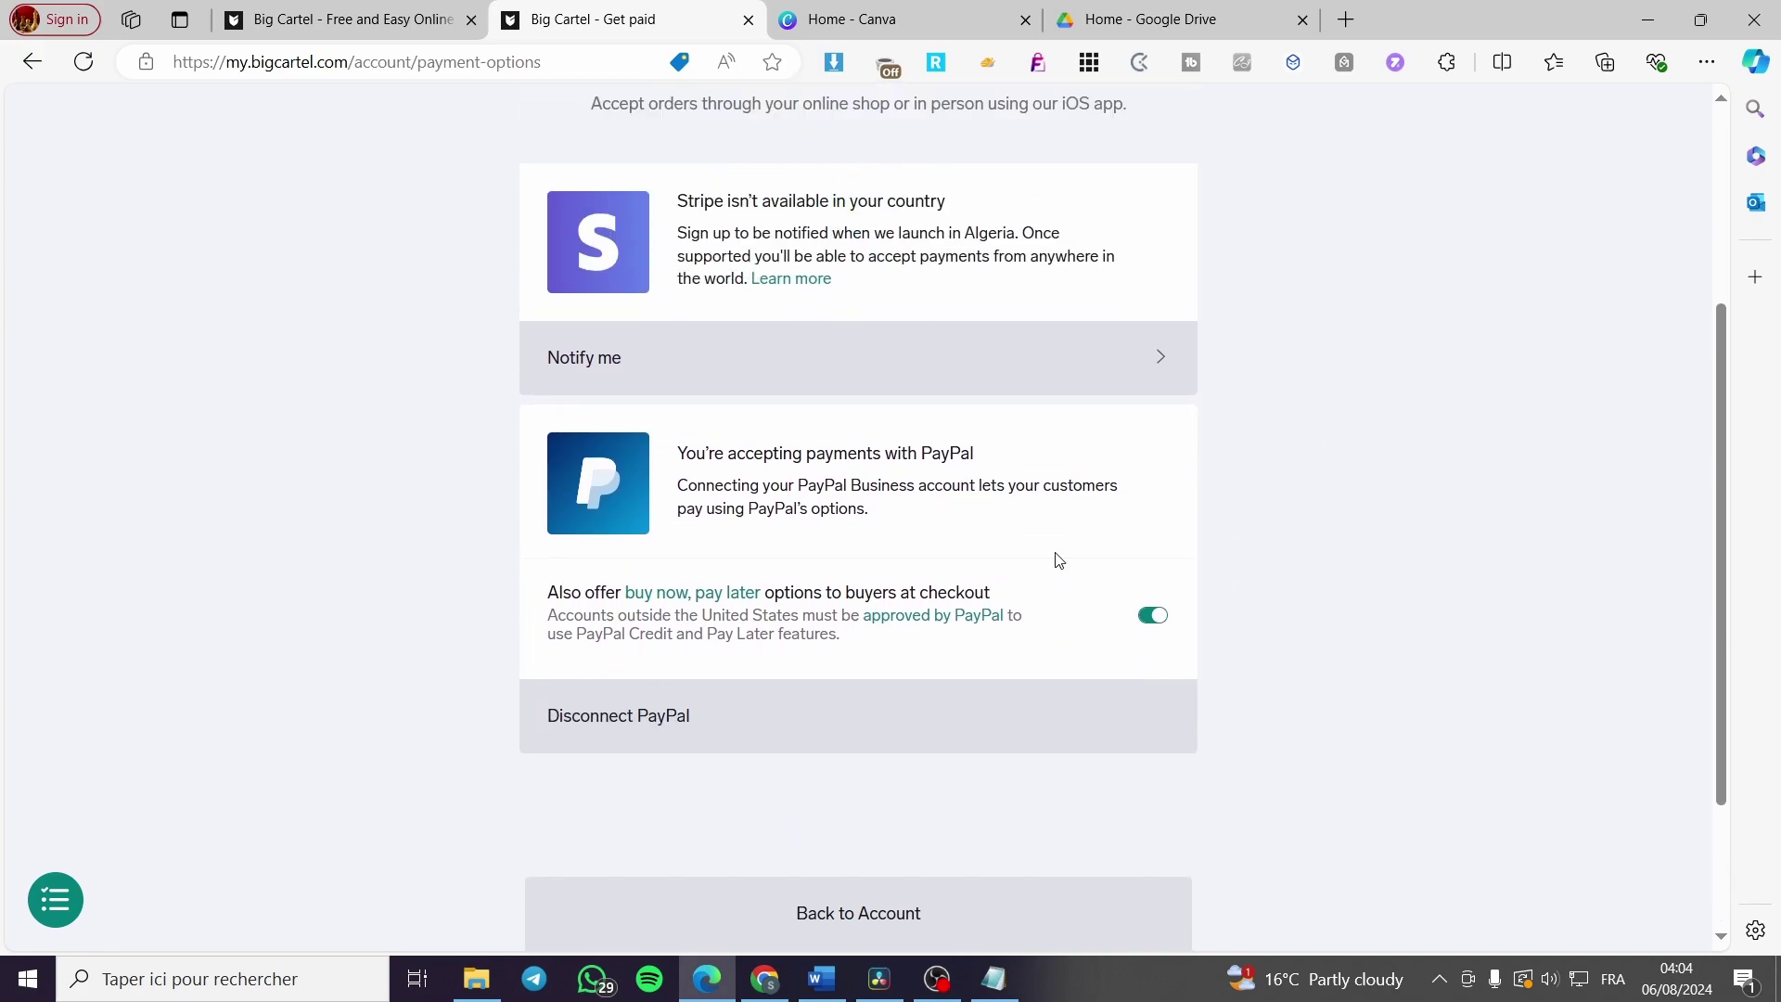
{"action": "scroll", "coordinate": [1050, 428], "scroll_direction": "up", "scroll_amount": 1}
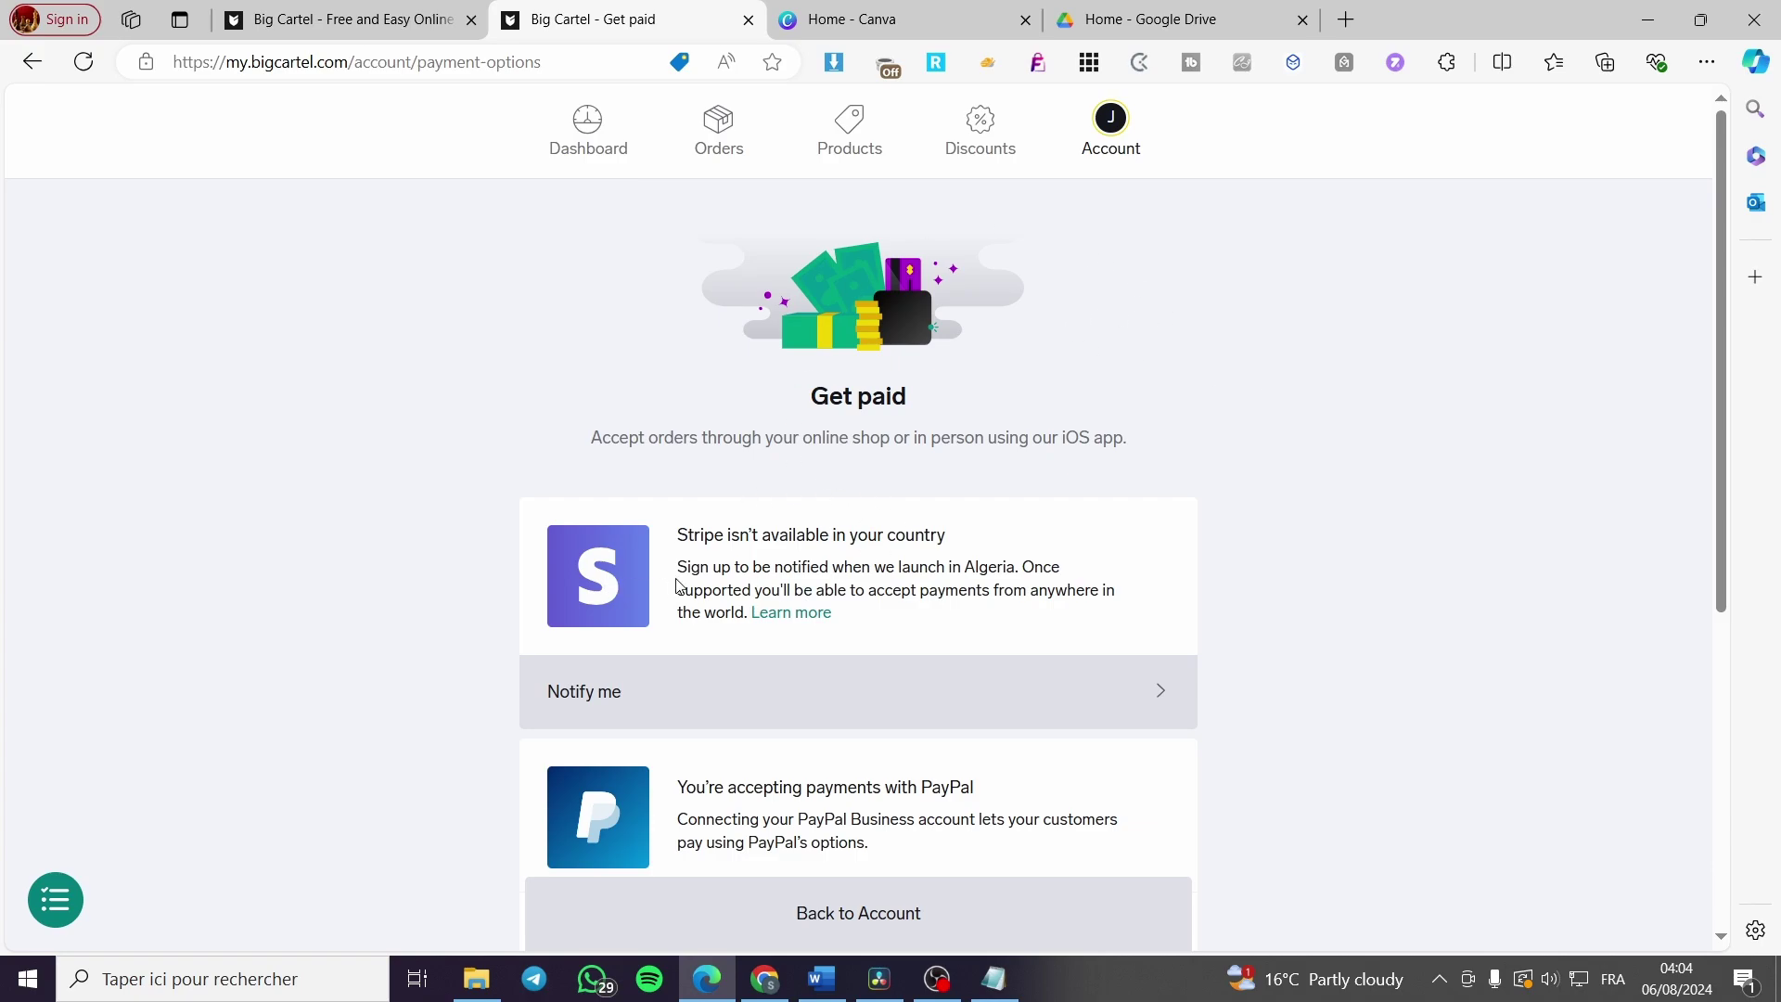
Switch to Canva and search its content for "Ebook".
{"action": "left_click", "coordinate": [859, 34]}
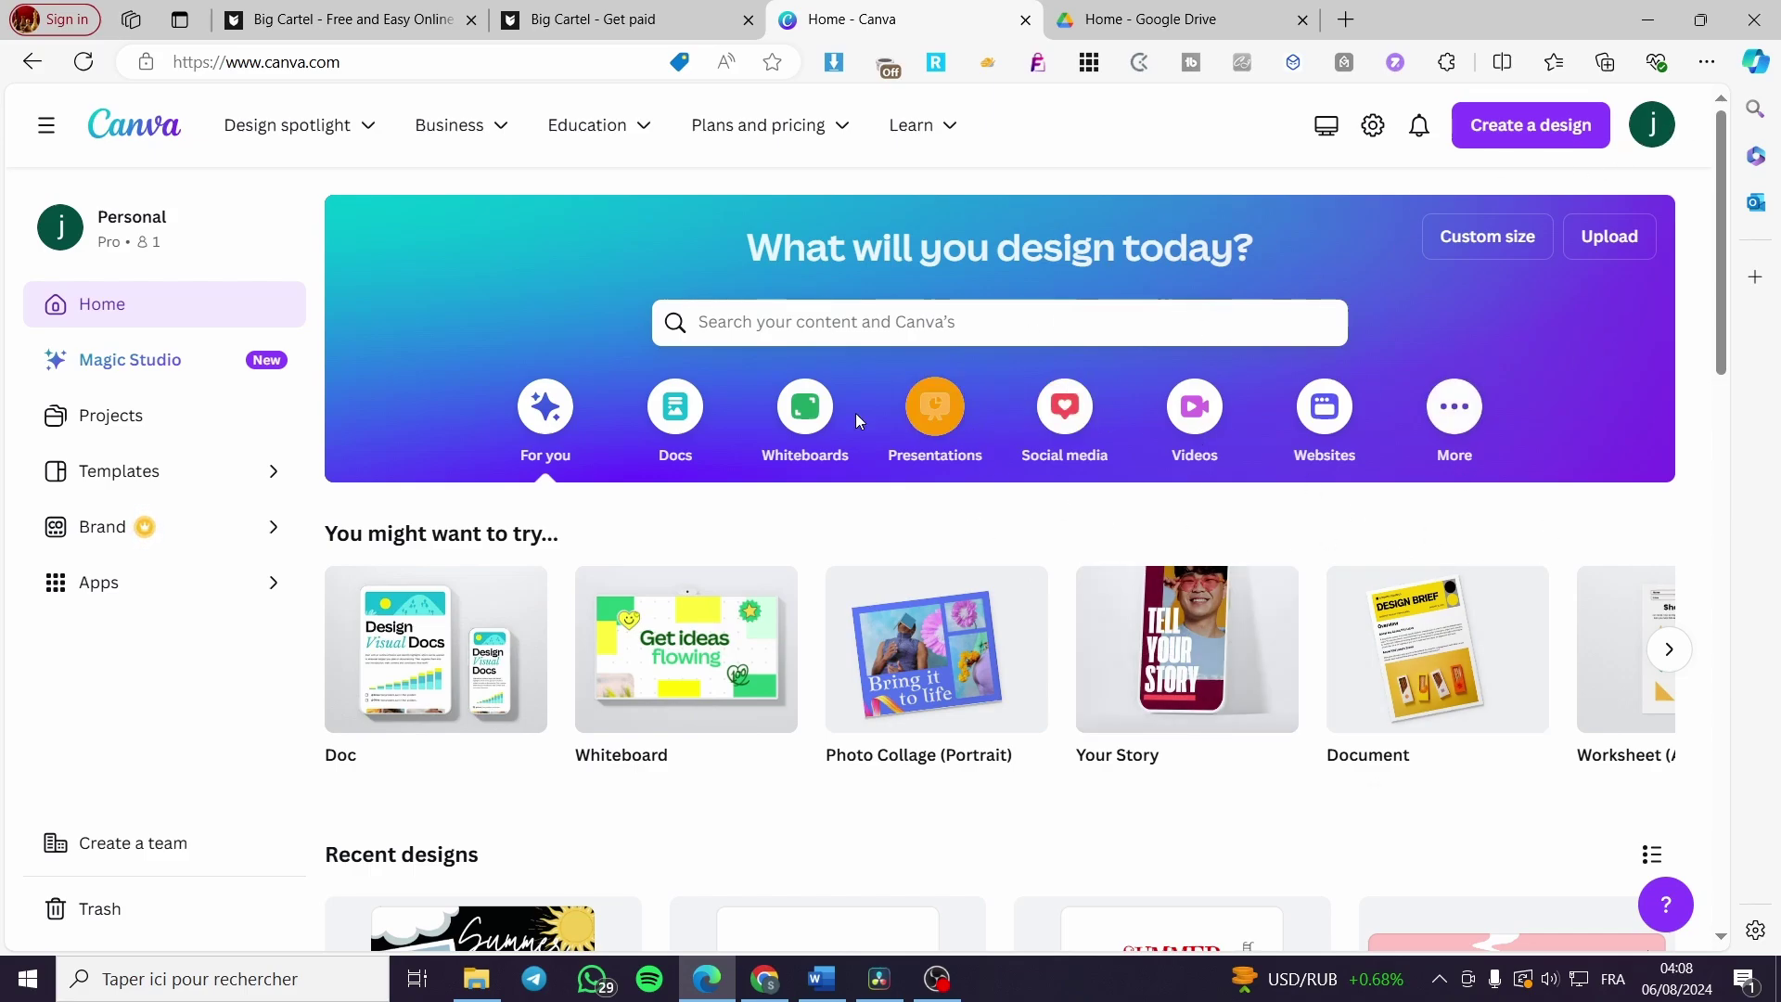
{"action": "left_click", "coordinate": [862, 327]}
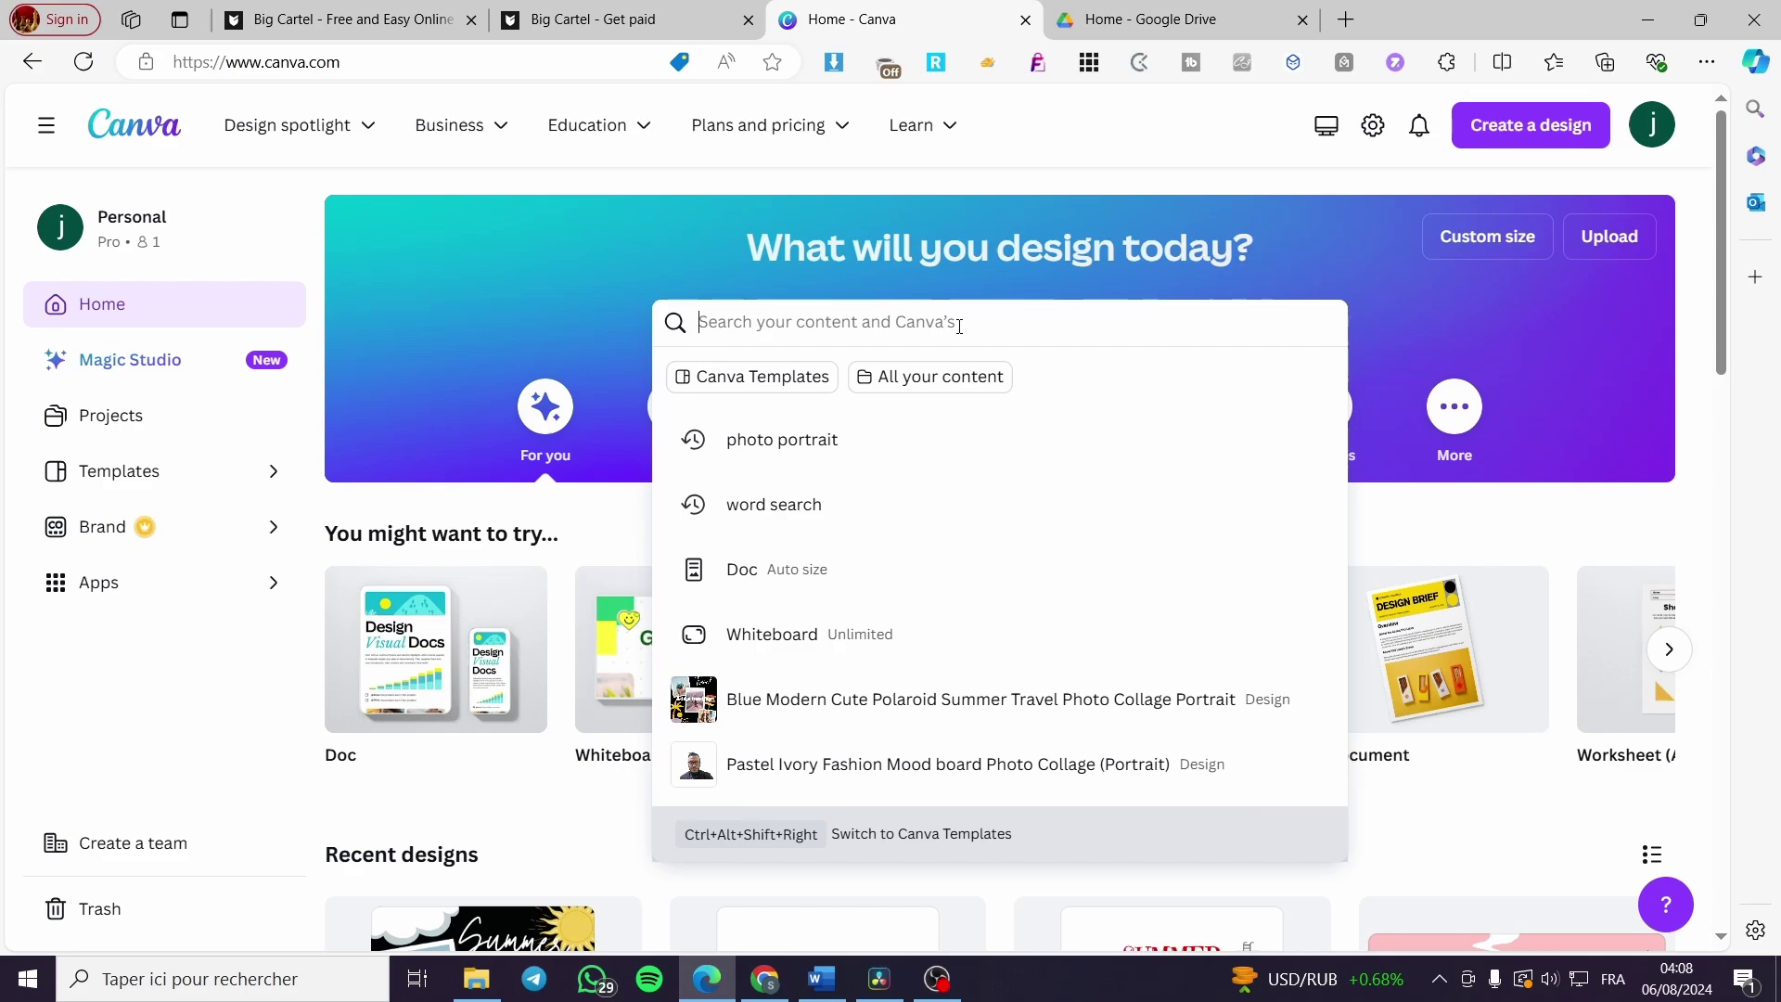
{"action": "type", "text": "E"}
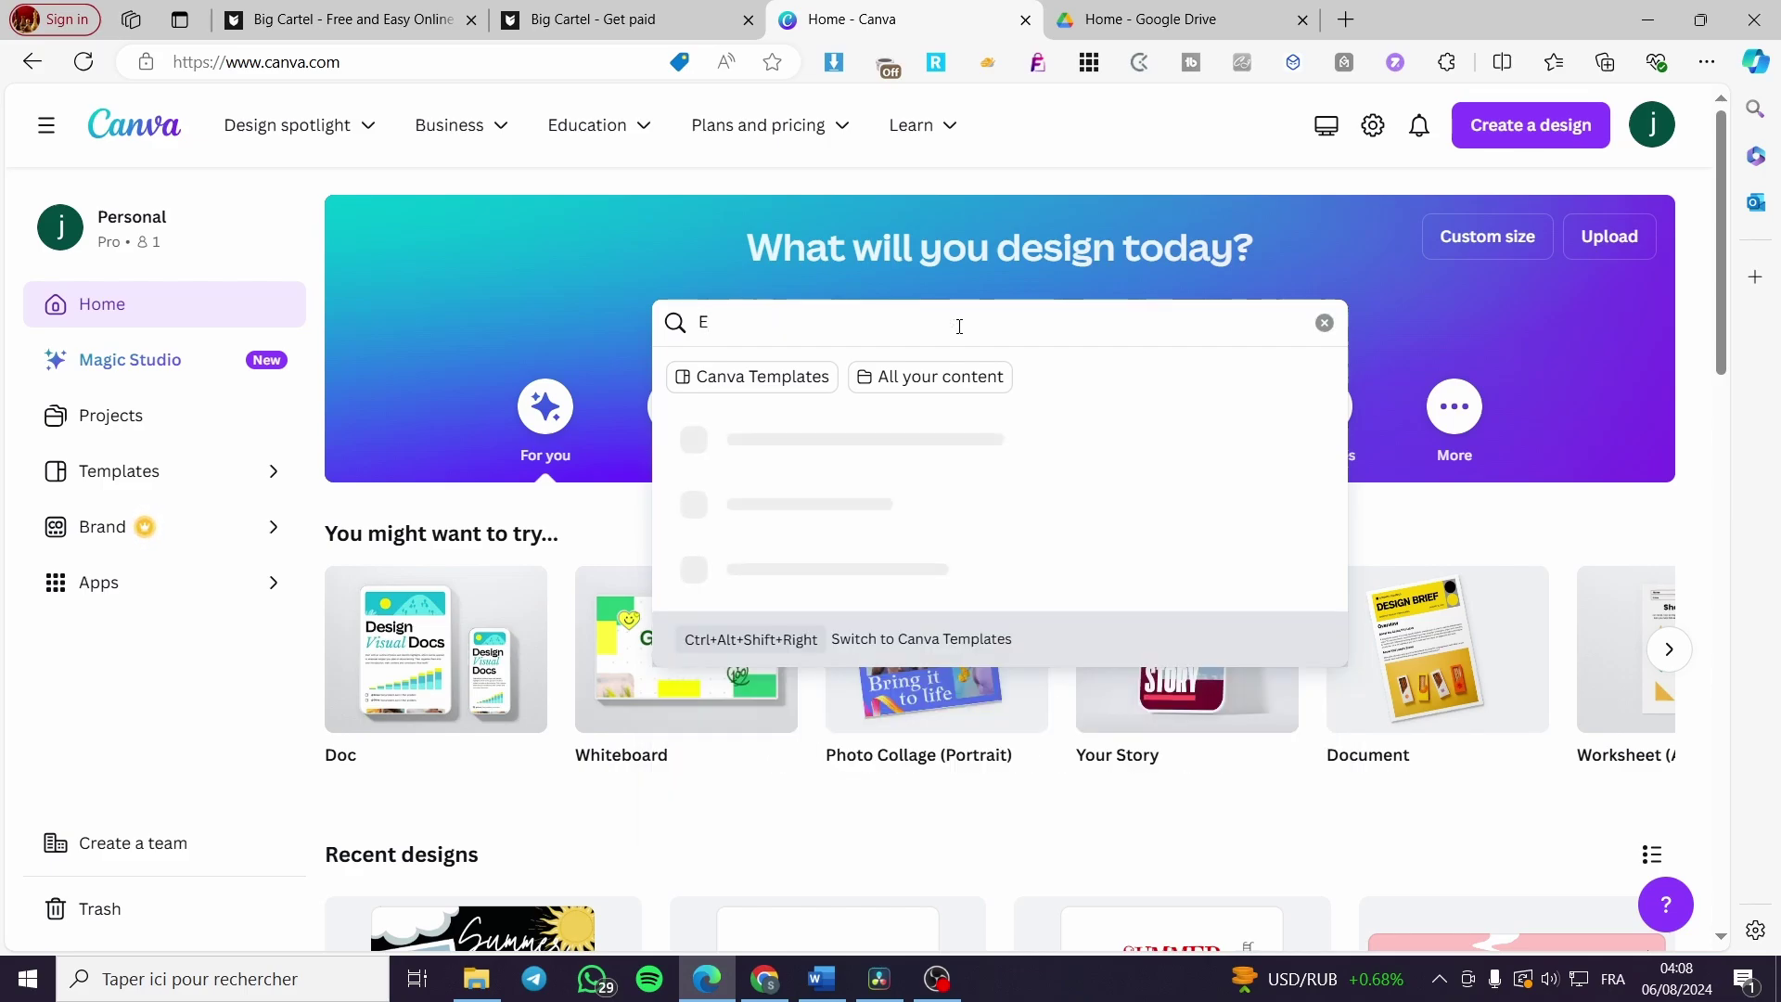
{"action": "type", "text": "book"}
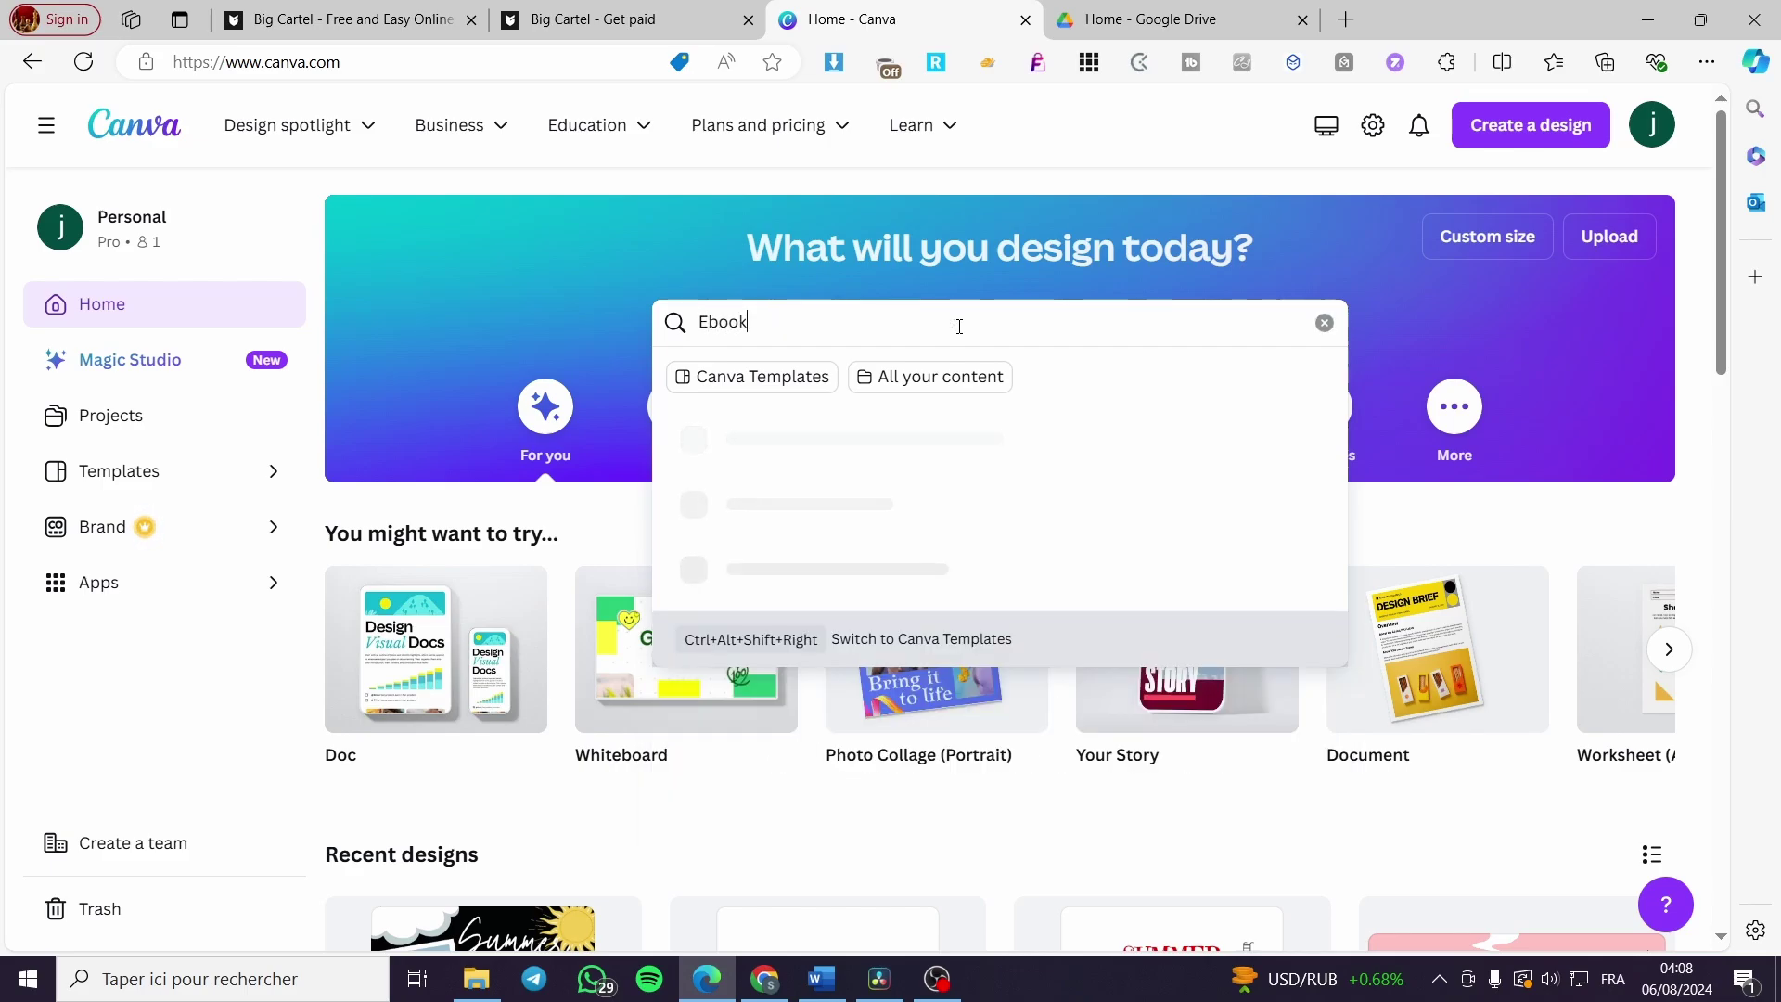
{"action": "key", "text": "Return"}
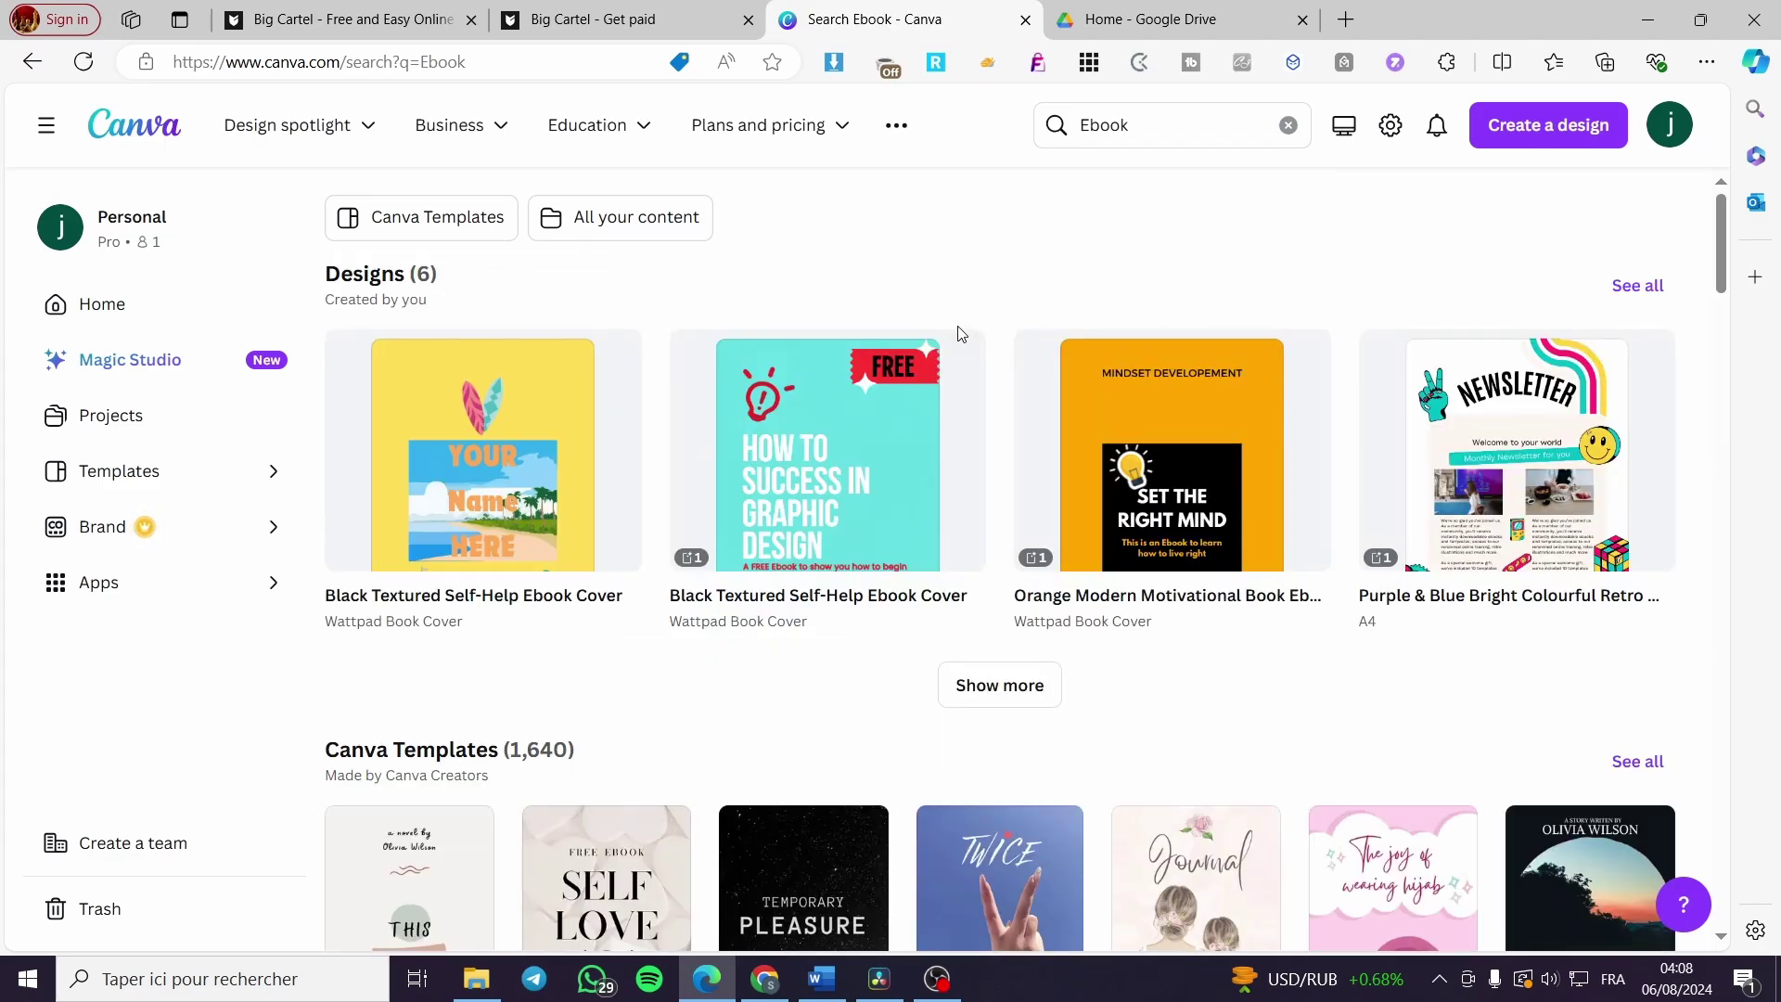
Open the Neutral Minimalist Aesthetic Finance Basics ebook cover template for customization and review its pages.
{"action": "scroll", "coordinate": [1326, 715], "scroll_direction": "down", "scroll_amount": 5}
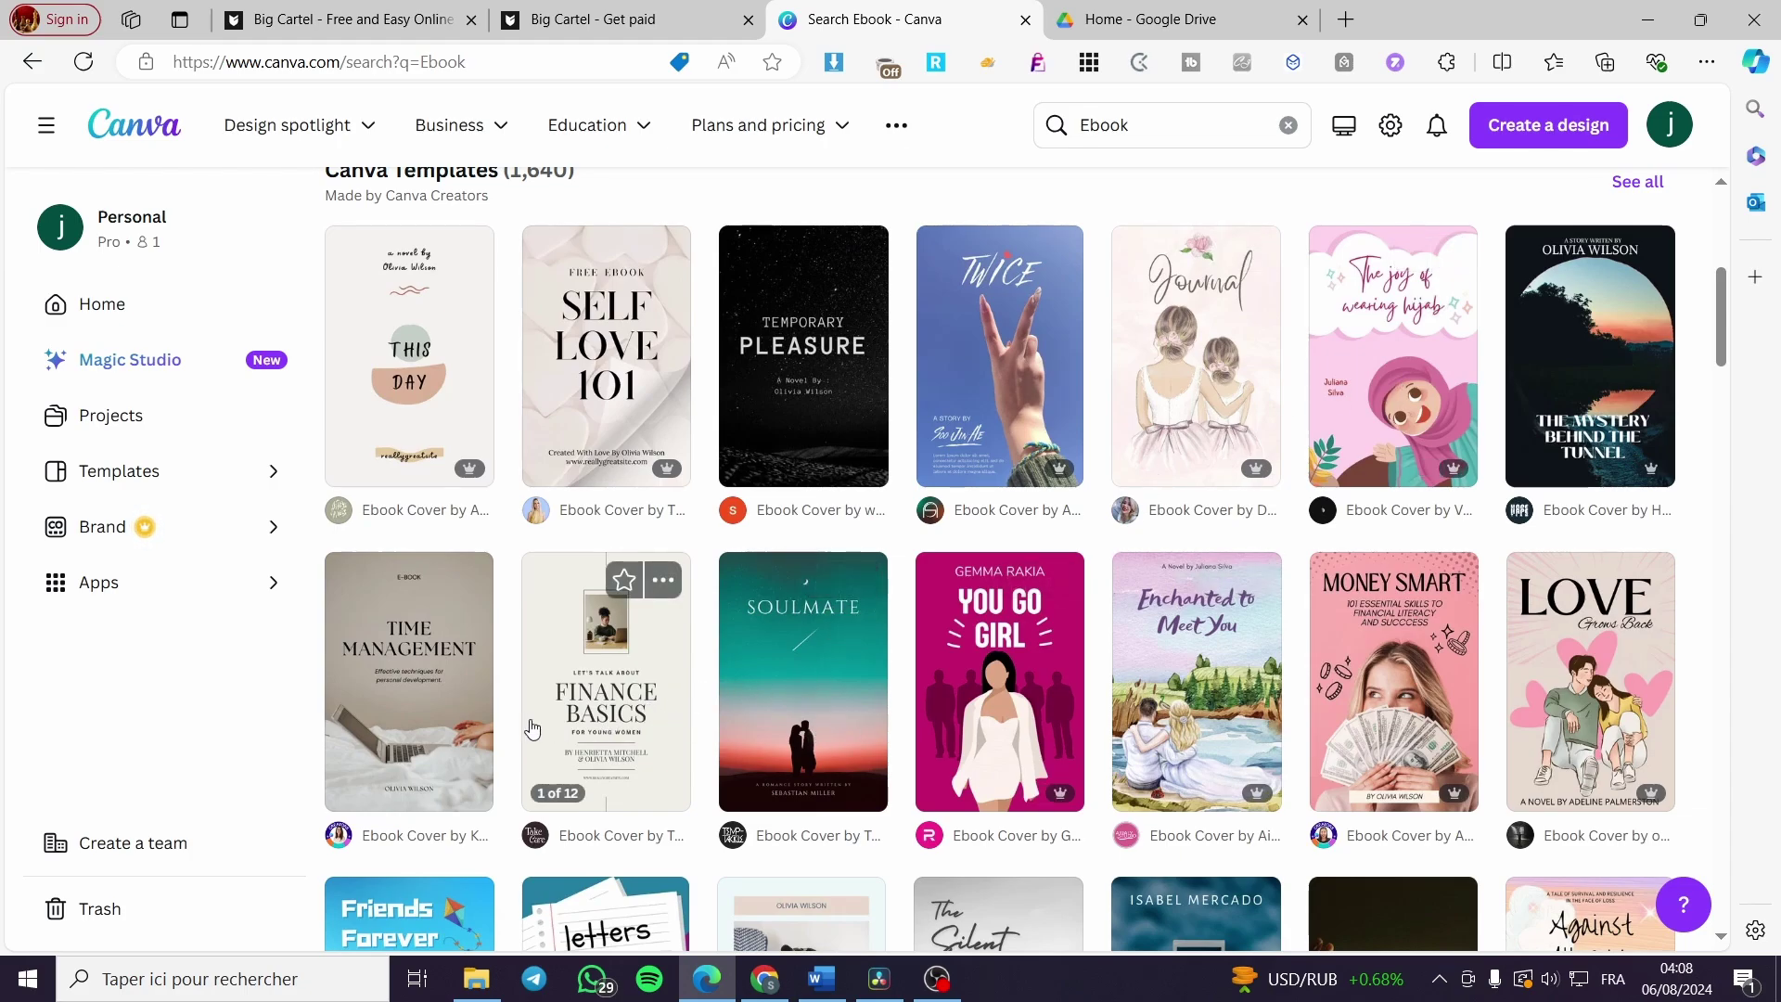
{"action": "left_click", "coordinate": [626, 640]}
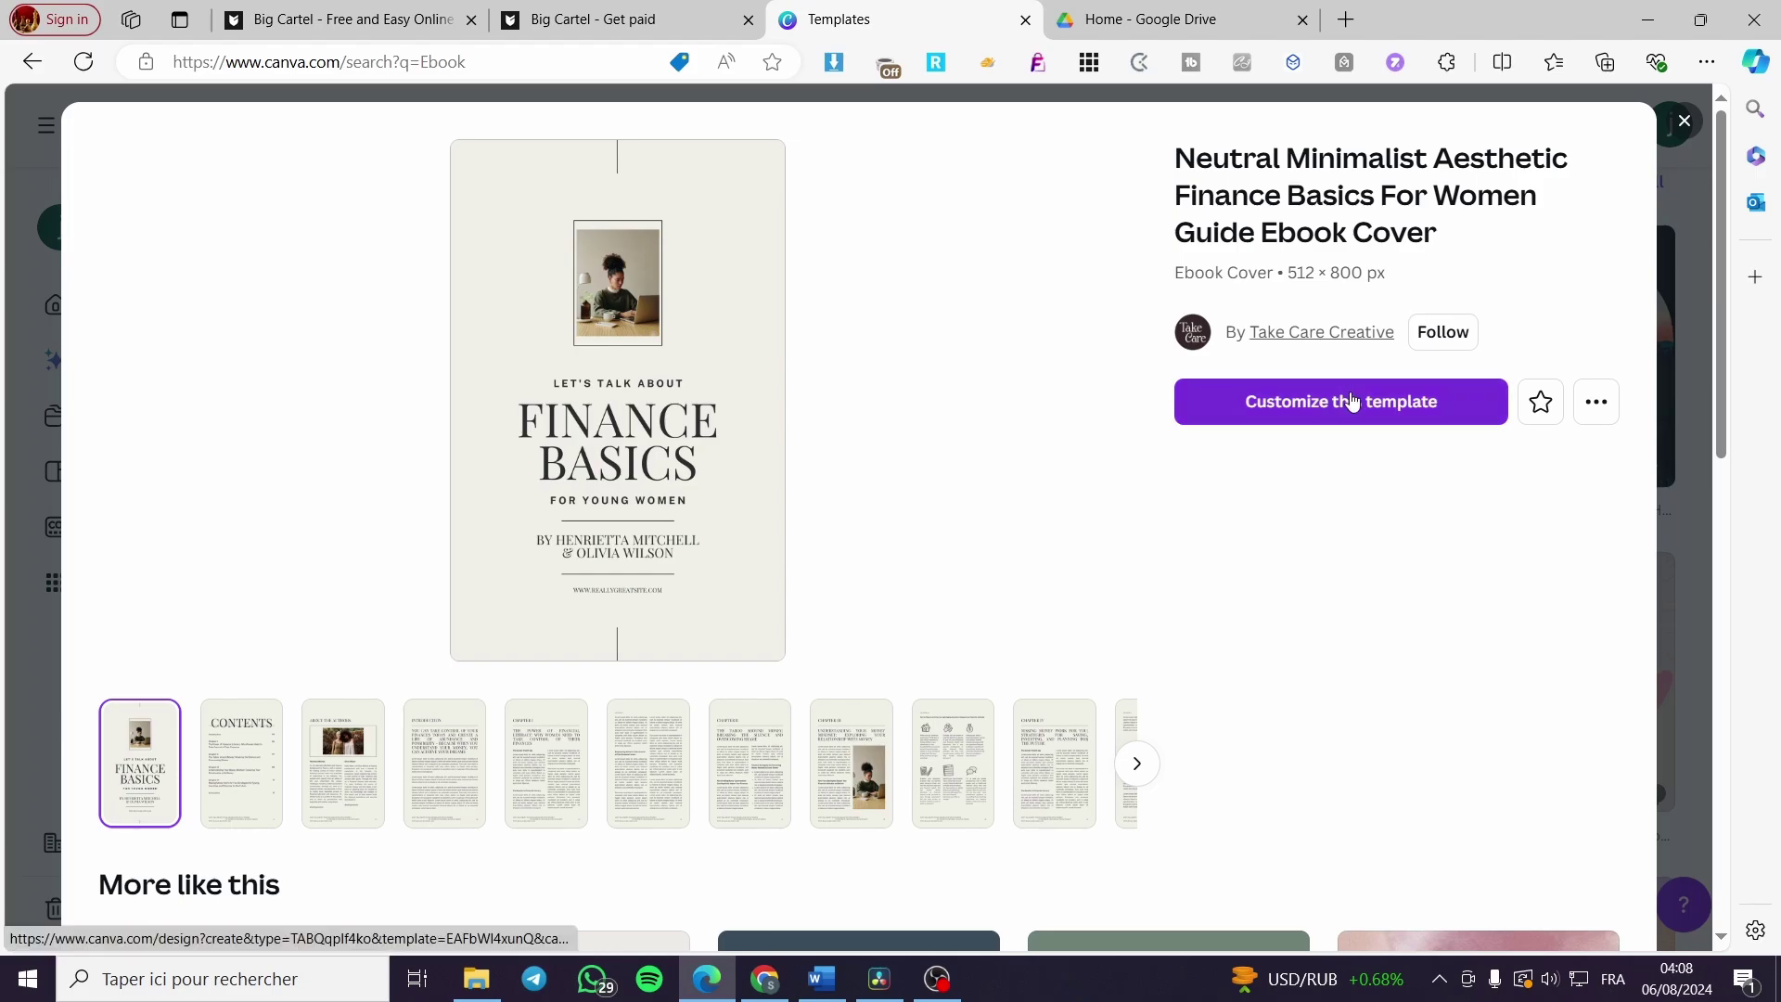
{"action": "left_click", "coordinate": [1343, 401]}
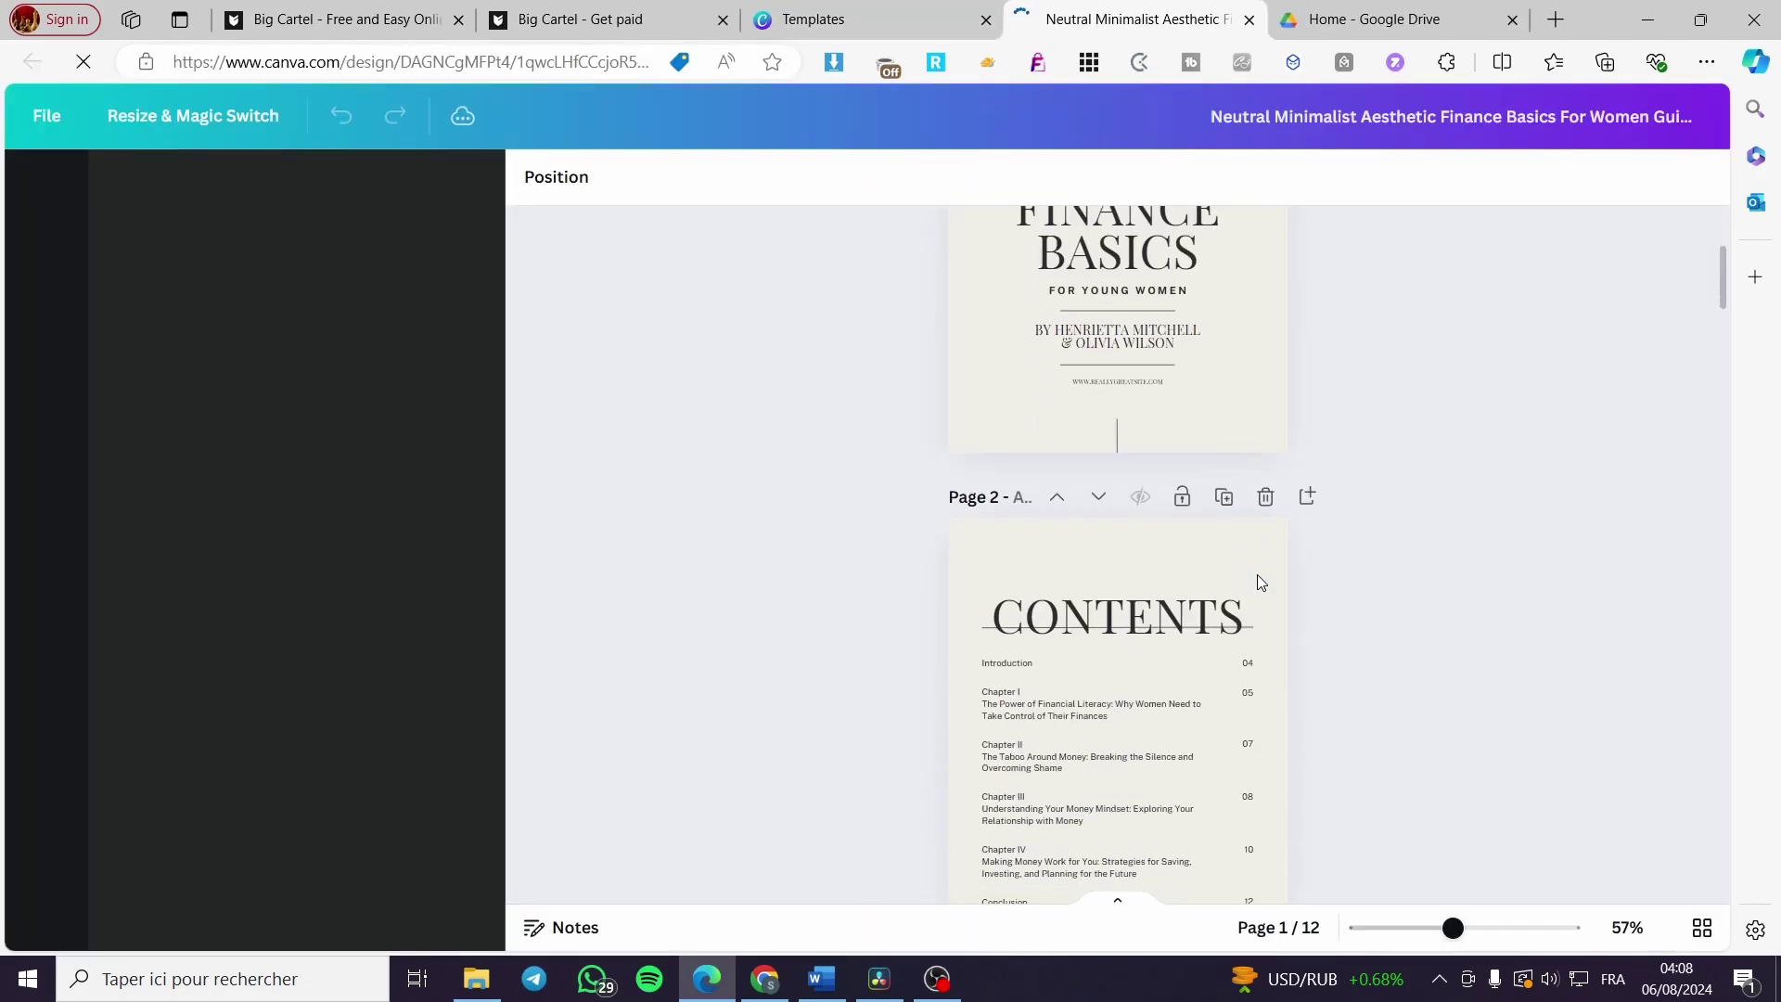
{"action": "scroll", "coordinate": [1250, 594], "scroll_direction": "down", "scroll_amount": 8}
{"action": "scroll", "coordinate": [1130, 595], "scroll_direction": "down", "scroll_amount": 10}
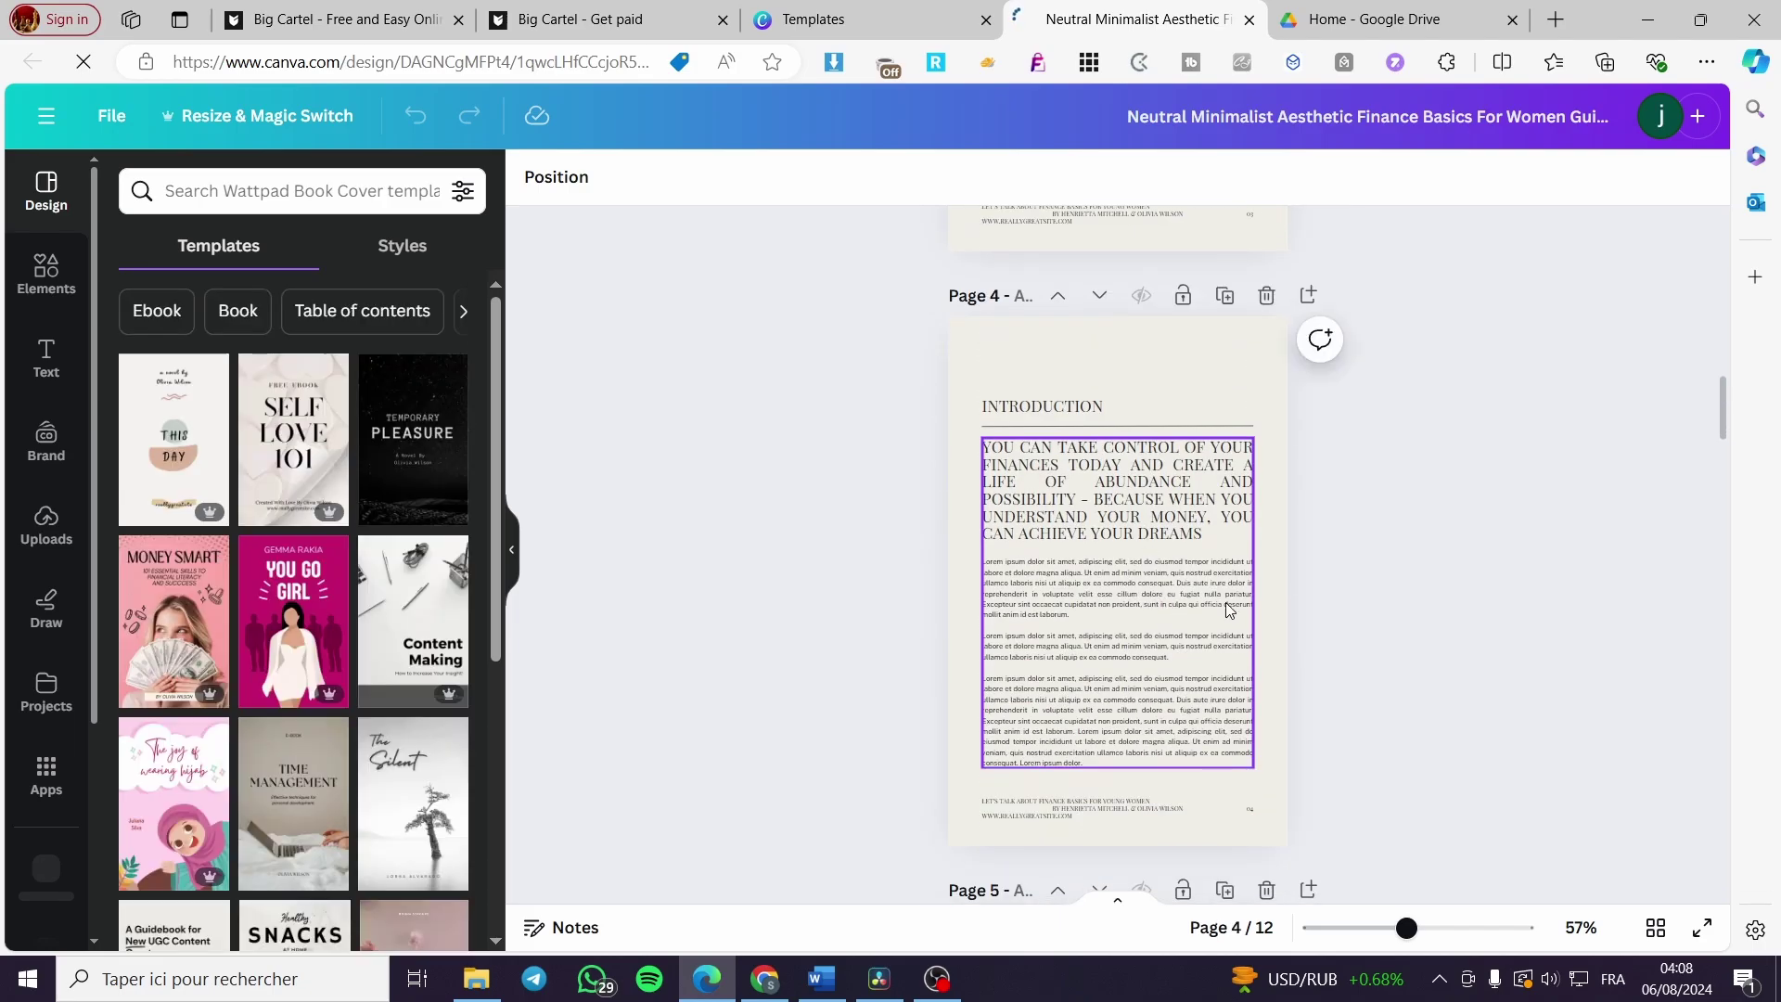
{"action": "scroll", "coordinate": [1073, 642], "scroll_direction": "down", "scroll_amount": 2}
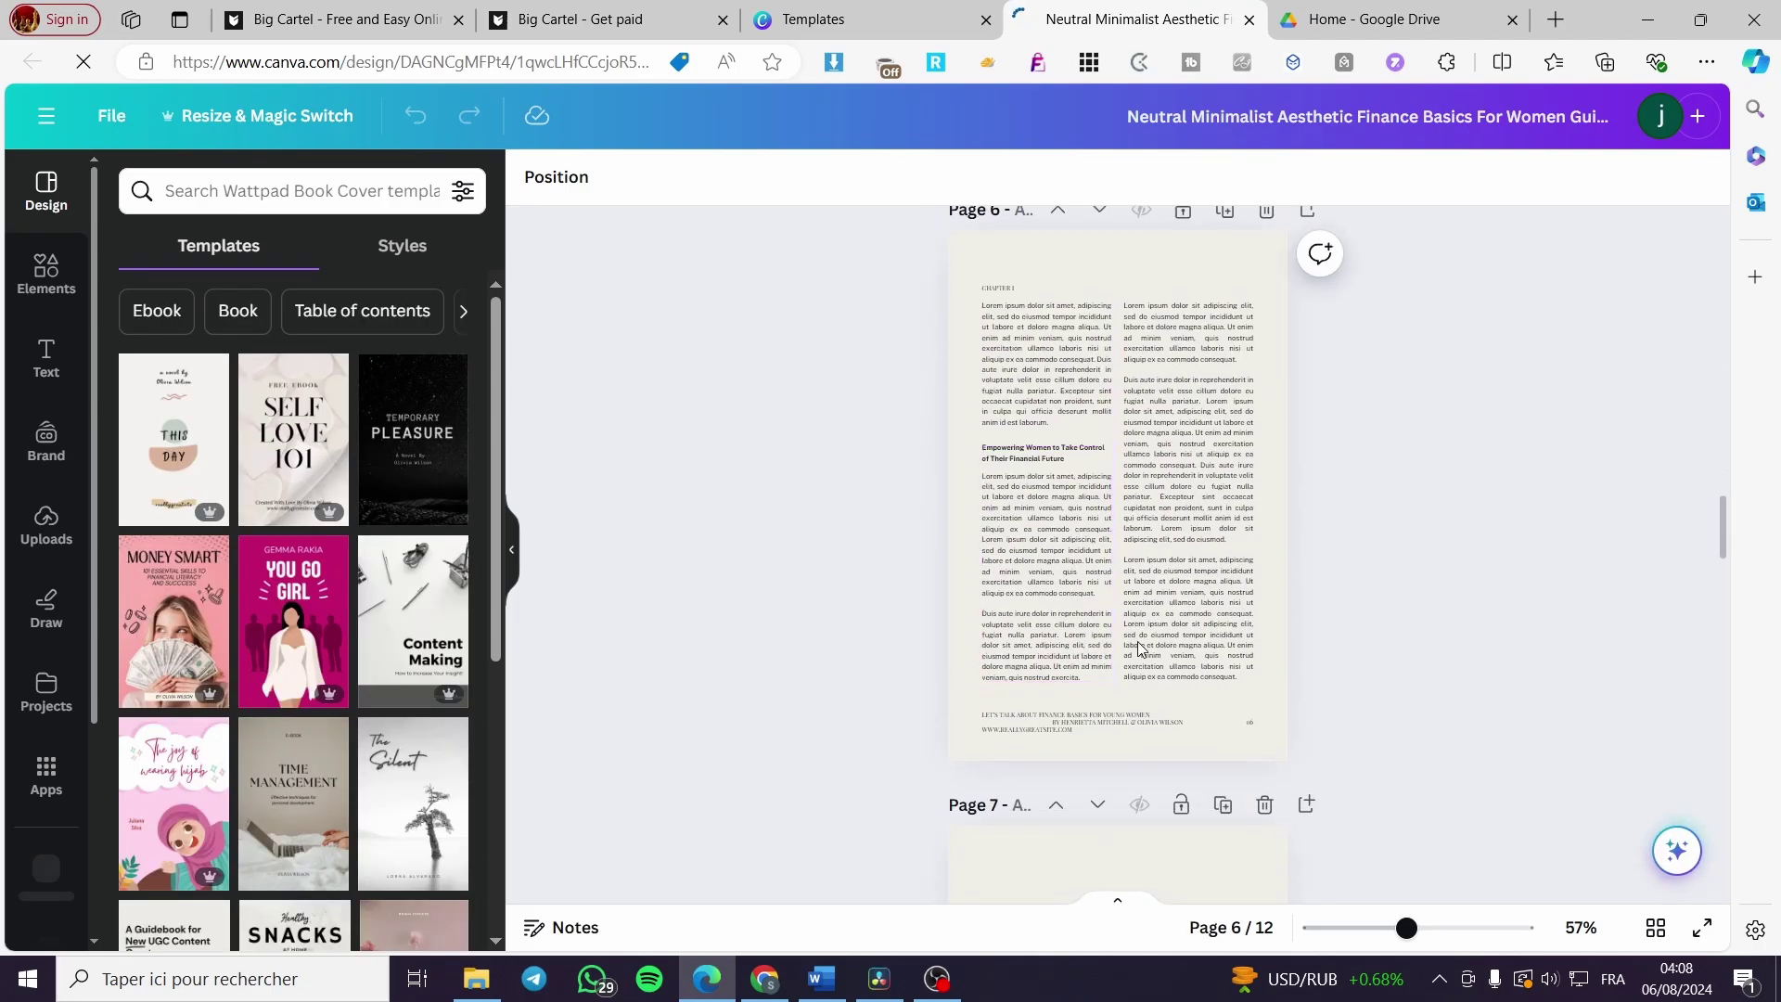
{"action": "scroll", "coordinate": [1092, 607], "scroll_direction": "down", "scroll_amount": 7}
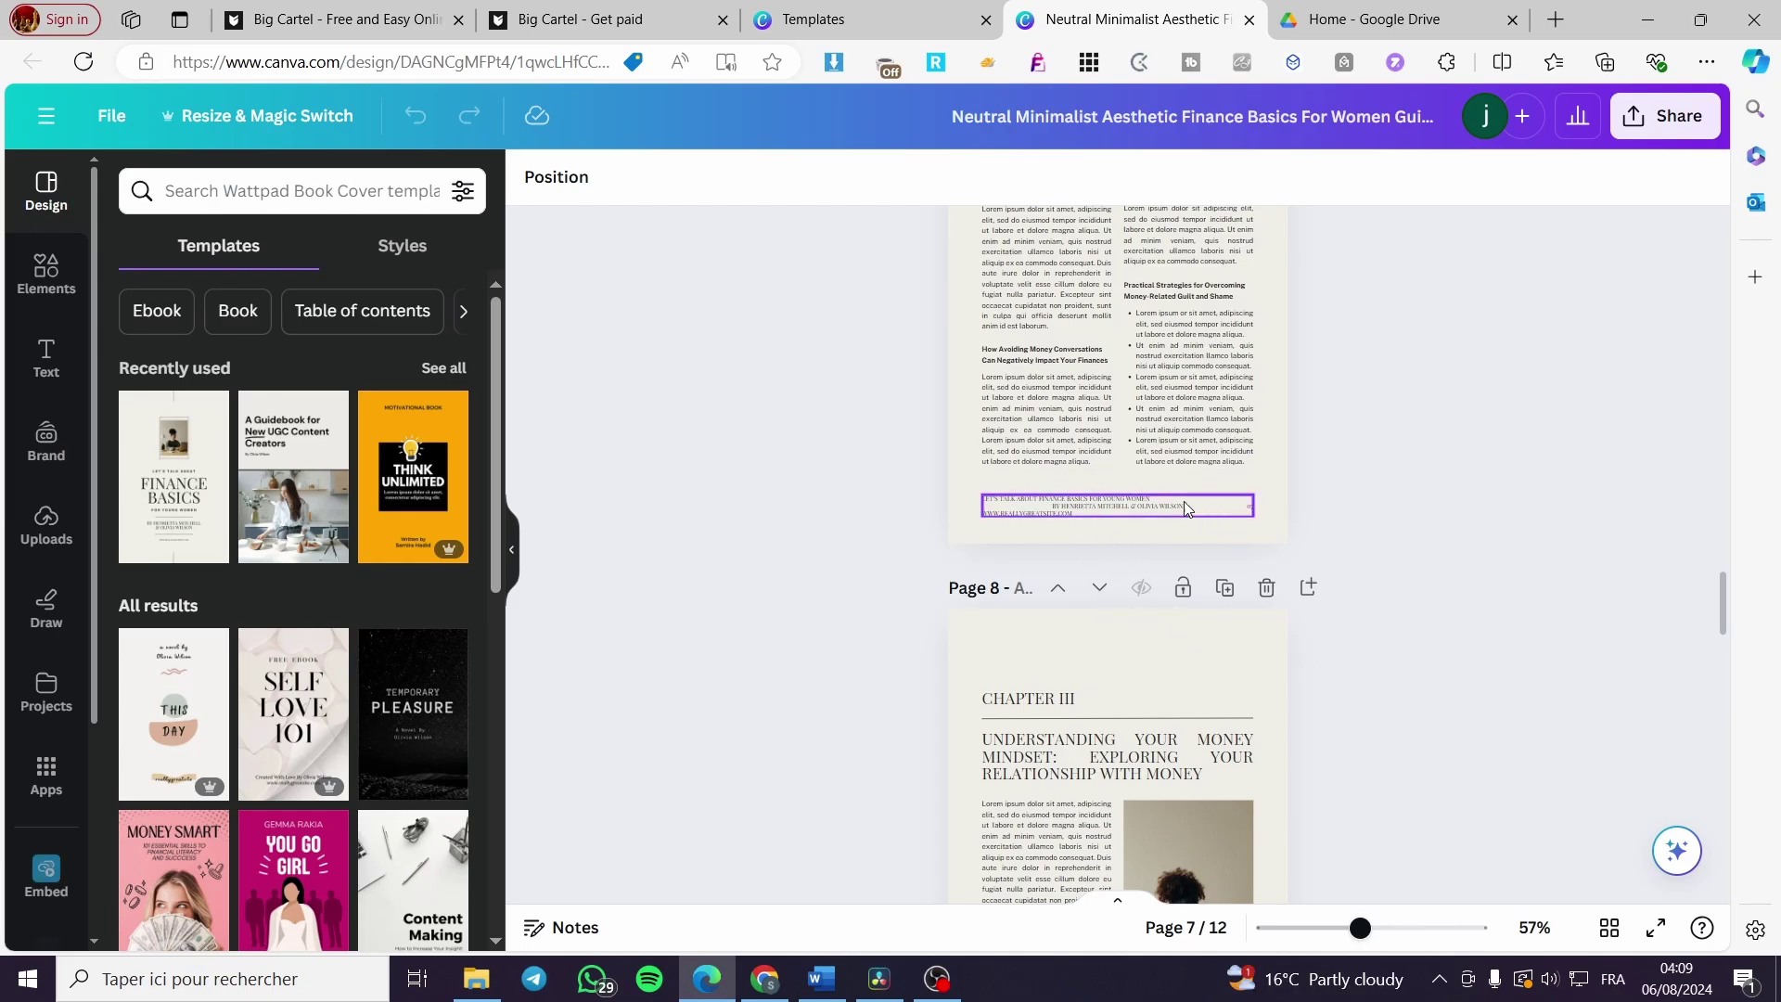
{"action": "scroll", "coordinate": [1184, 508], "scroll_direction": "up", "scroll_amount": 8}
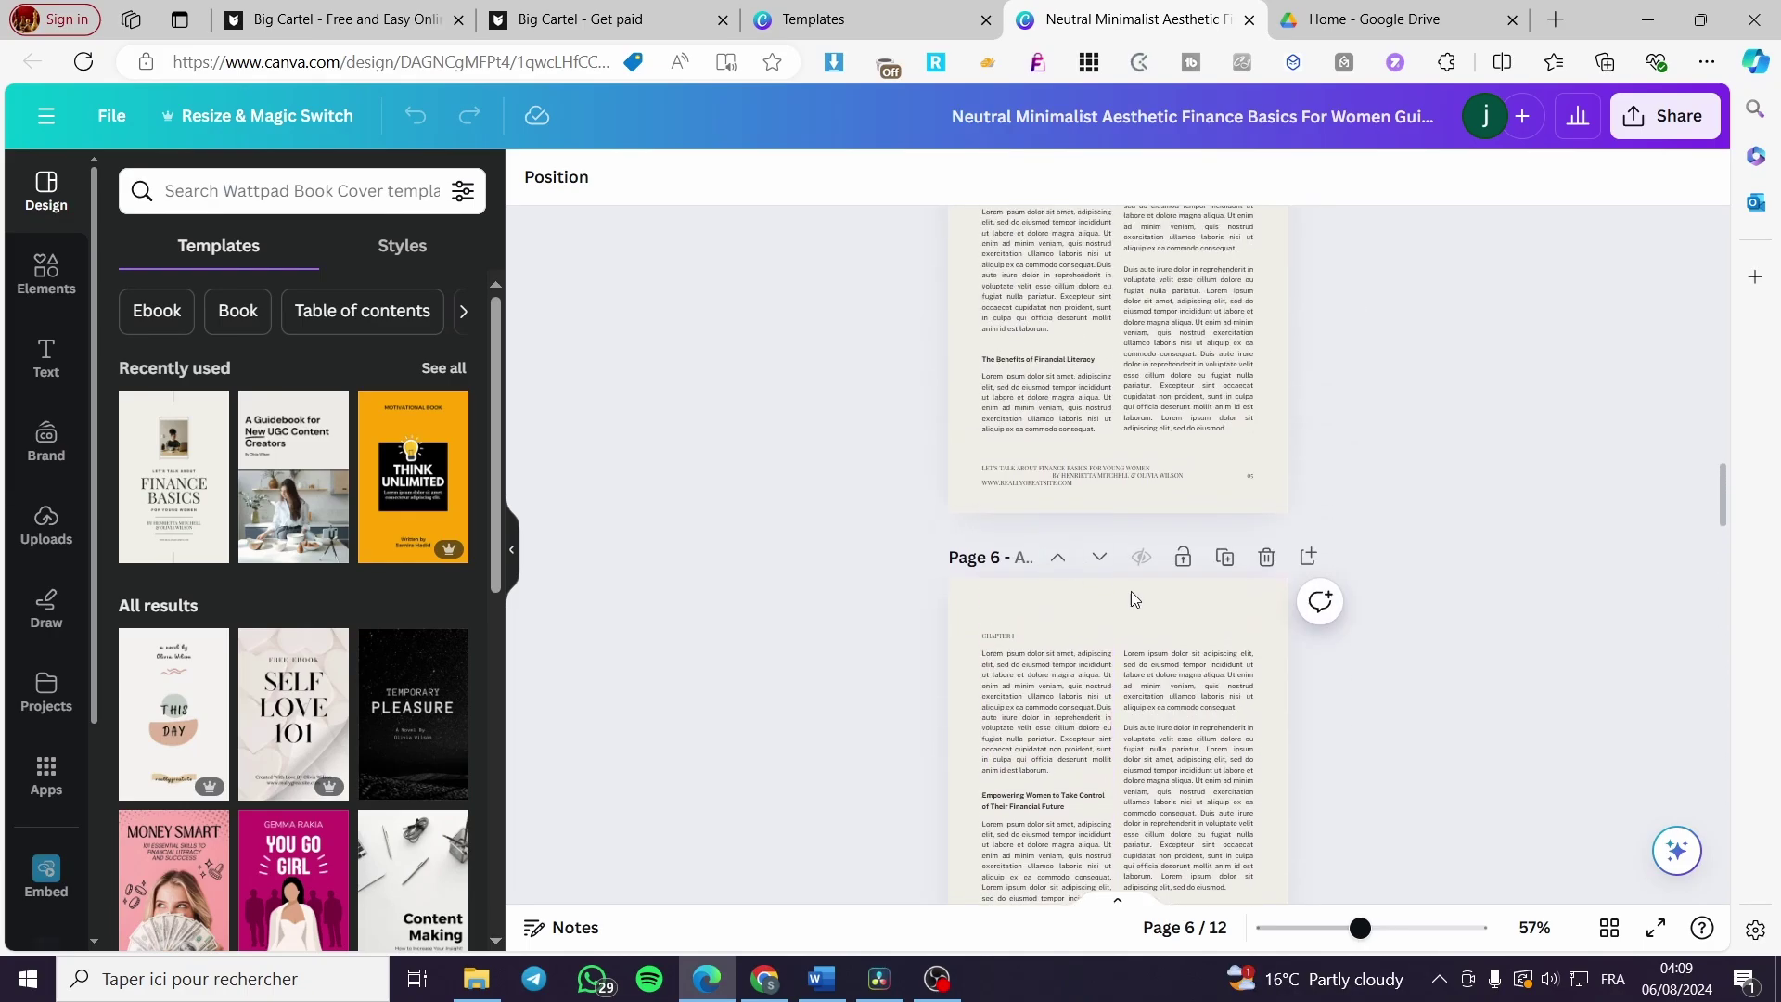
{"action": "scroll", "coordinate": [1131, 593], "scroll_direction": "up", "scroll_amount": 6}
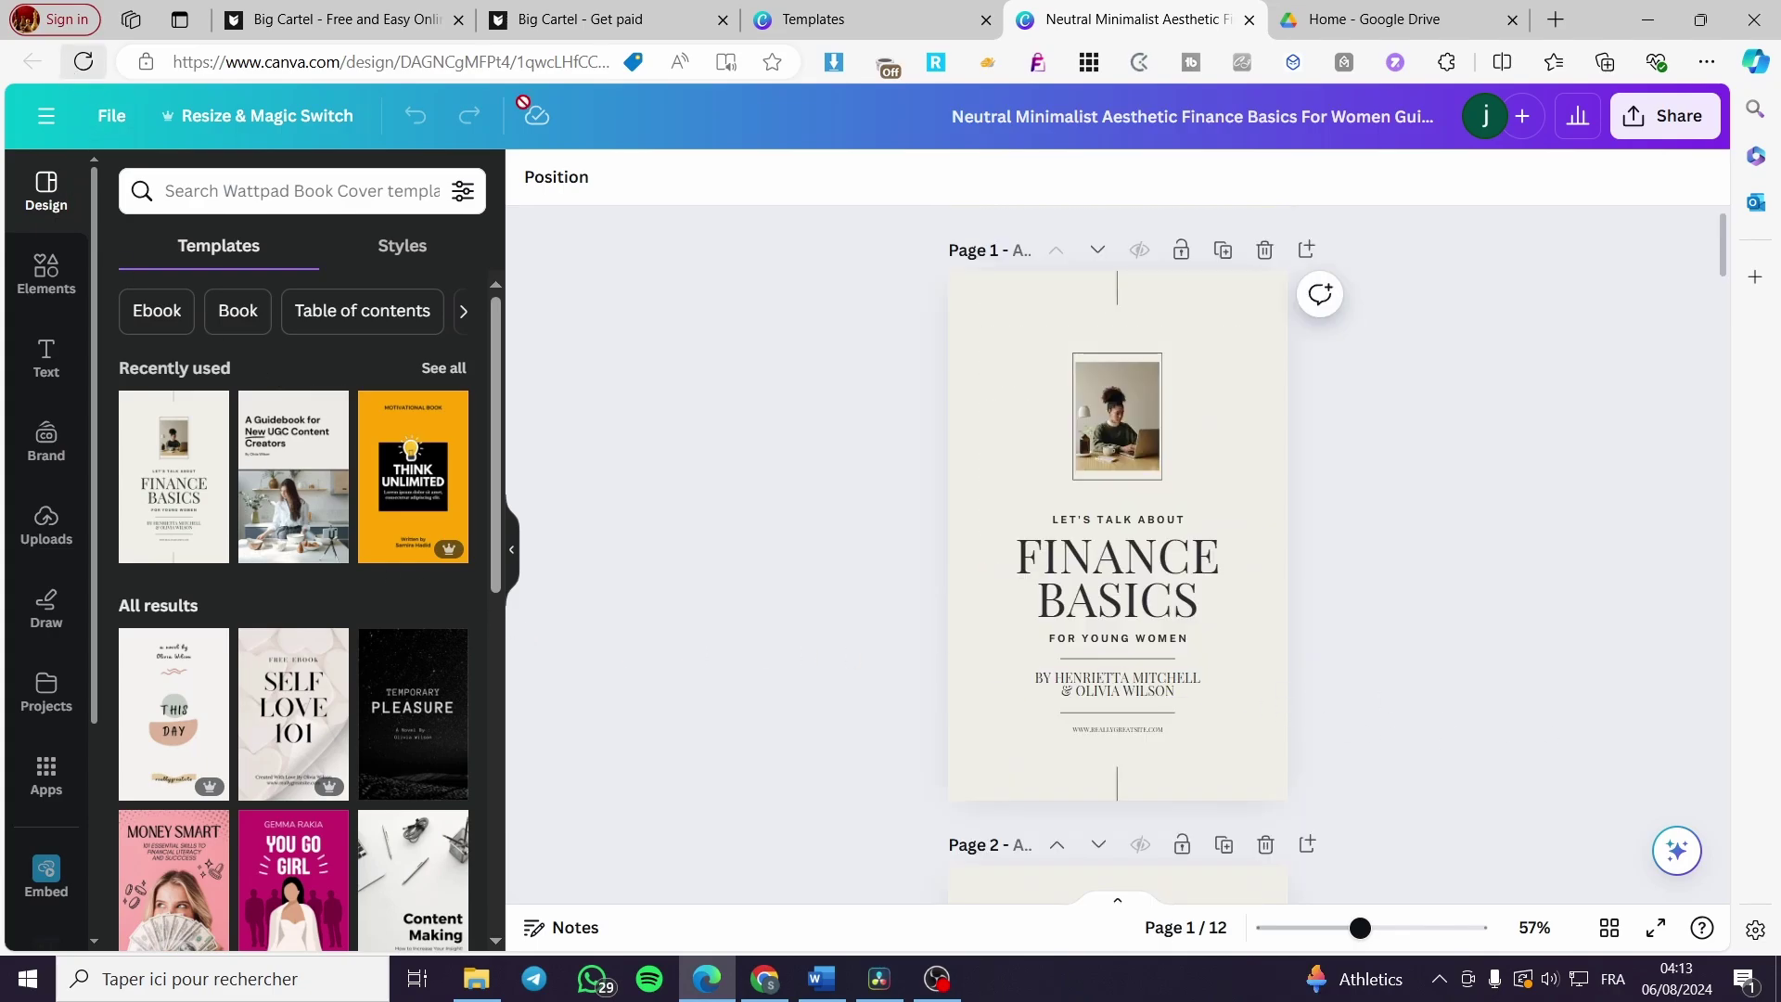
Close the Finance Basics design and its template preview, and return to the Canva home page.
{"action": "left_click", "coordinate": [1250, 21]}
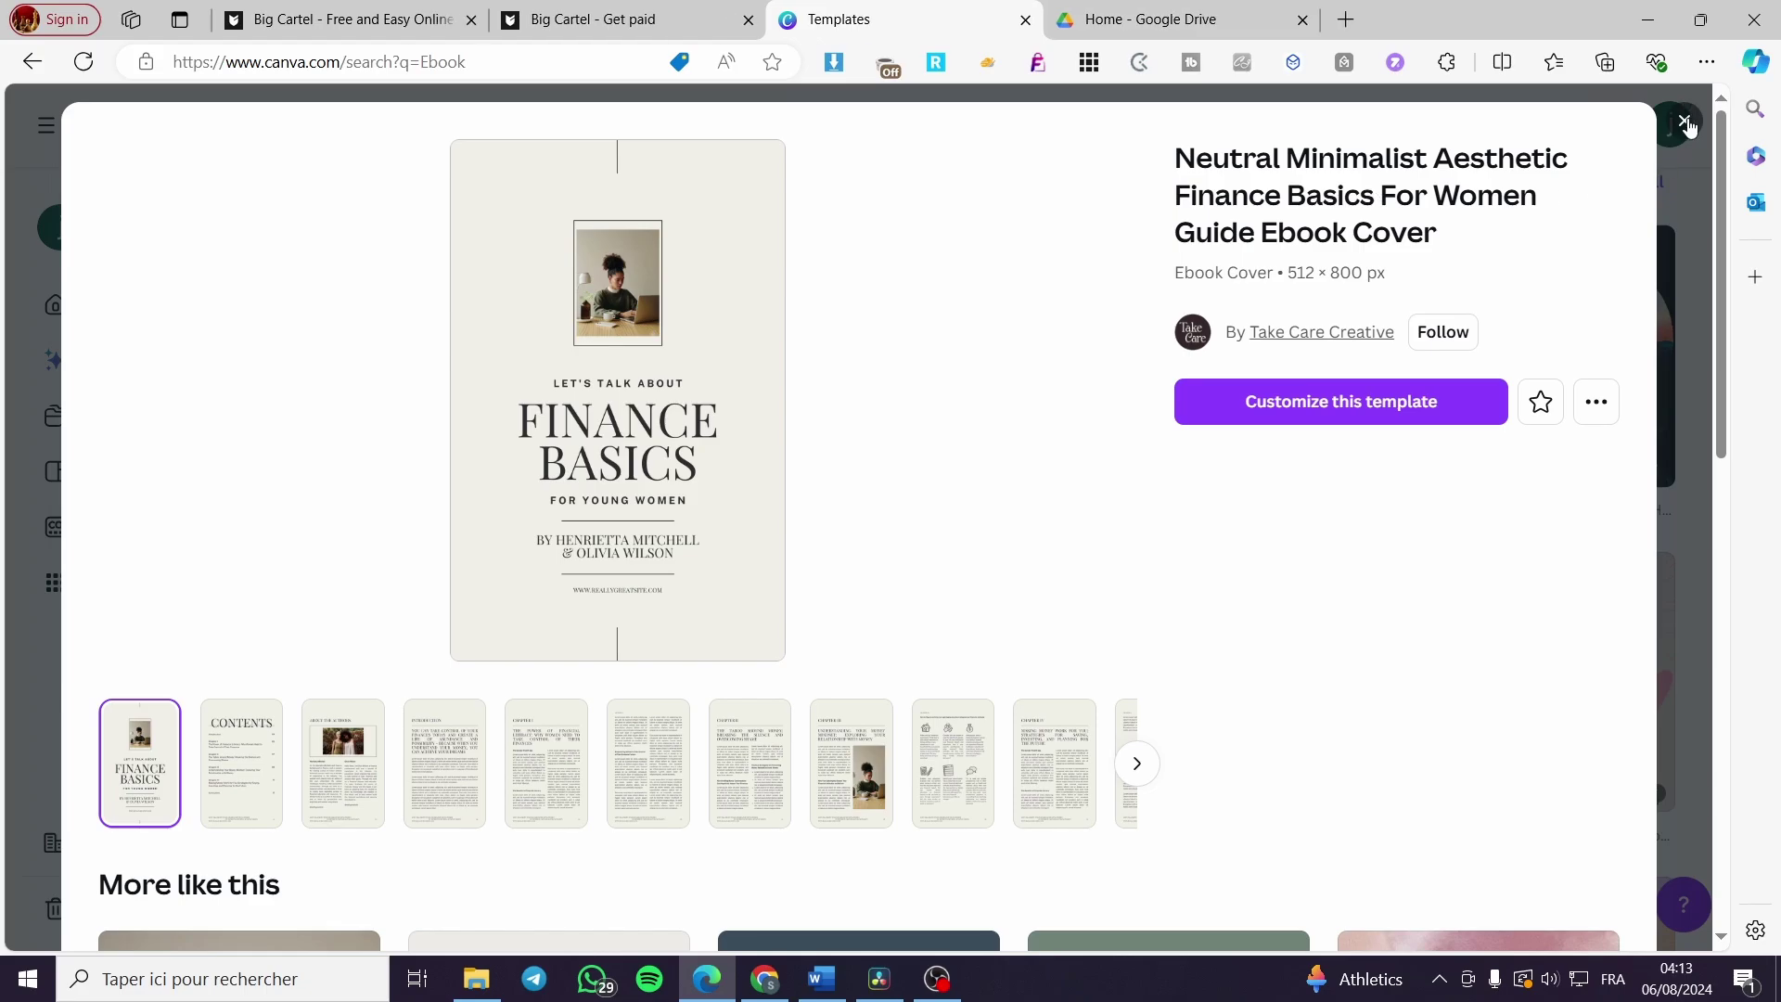
{"action": "left_click", "coordinate": [1687, 120]}
{"action": "scroll", "coordinate": [835, 580], "scroll_direction": "up", "scroll_amount": 1}
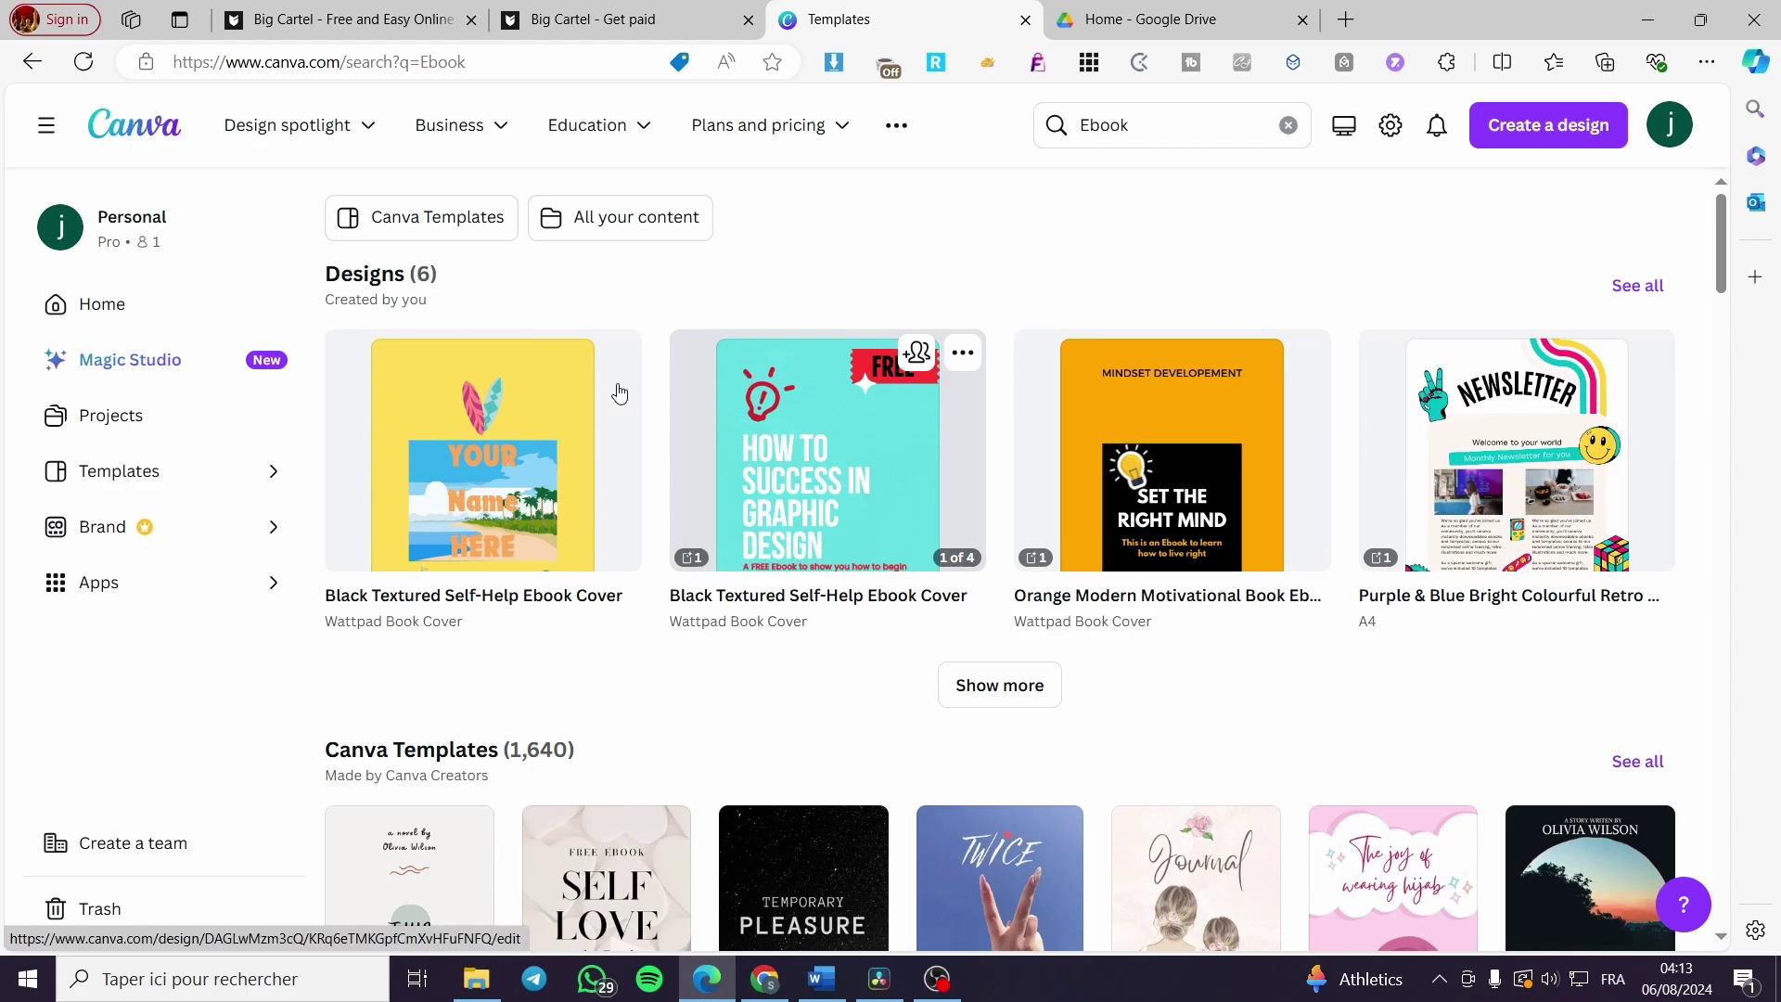
{"action": "left_click", "coordinate": [108, 313]}
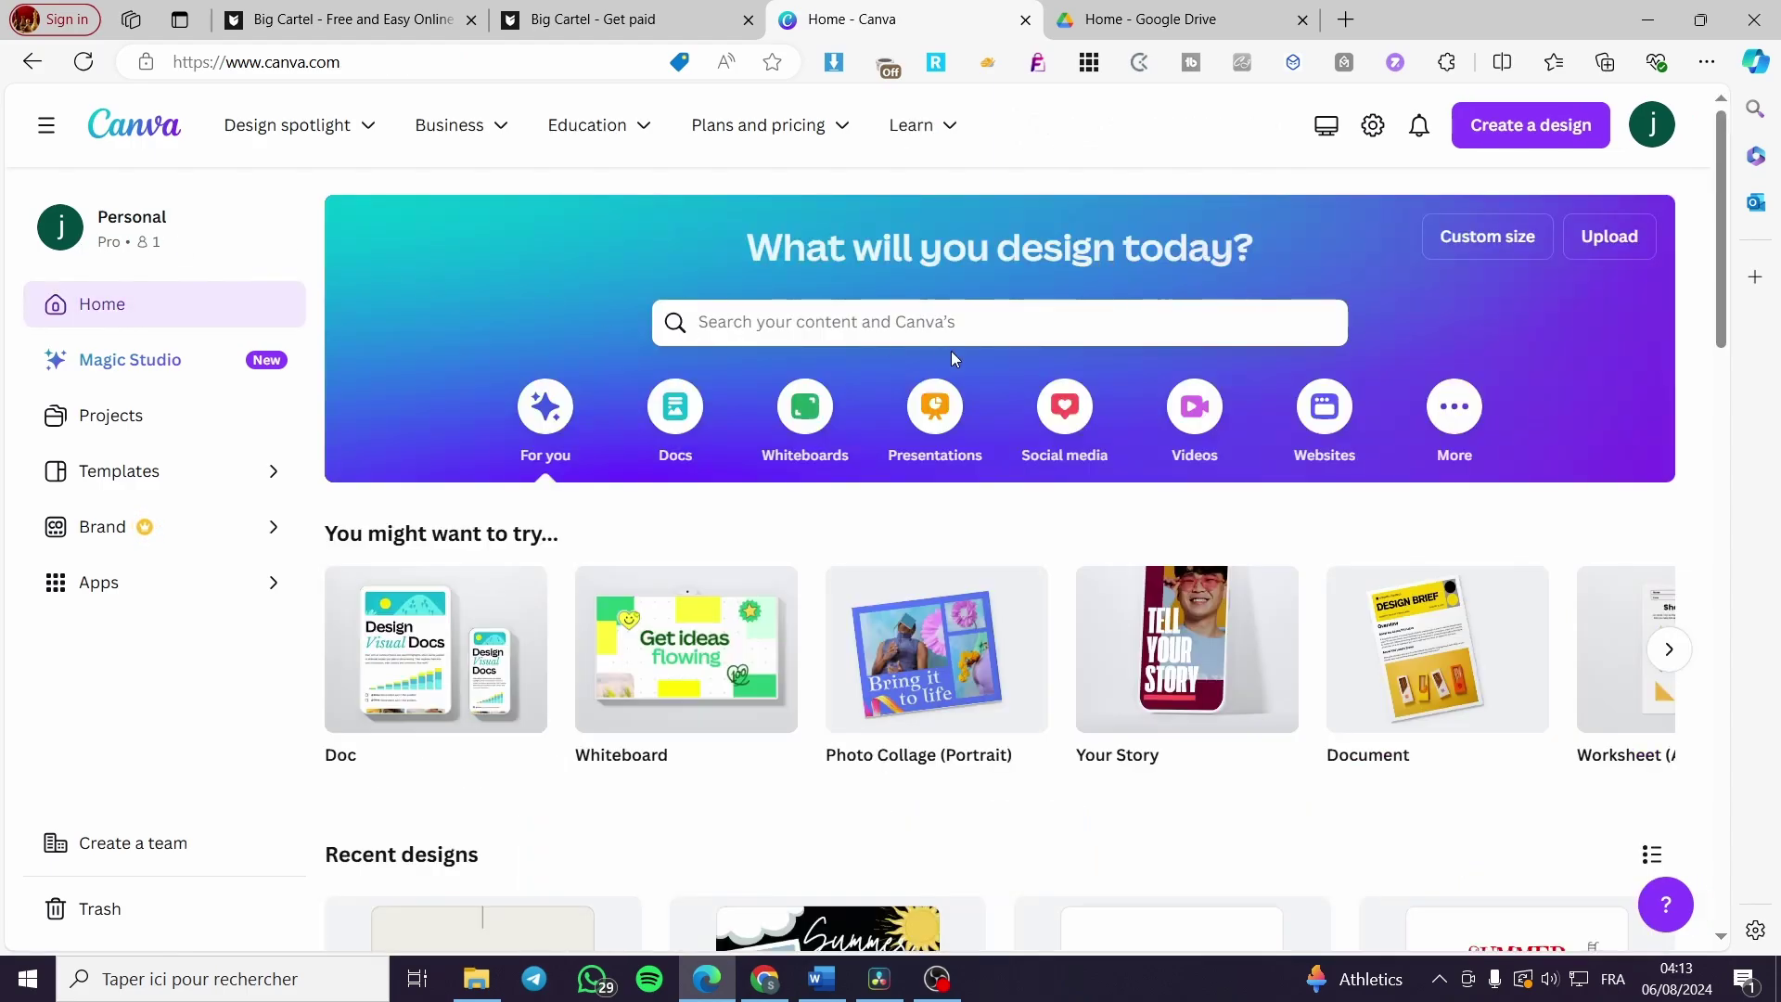
Search Canva for "Instagram post".
{"action": "left_click", "coordinate": [1012, 315]}
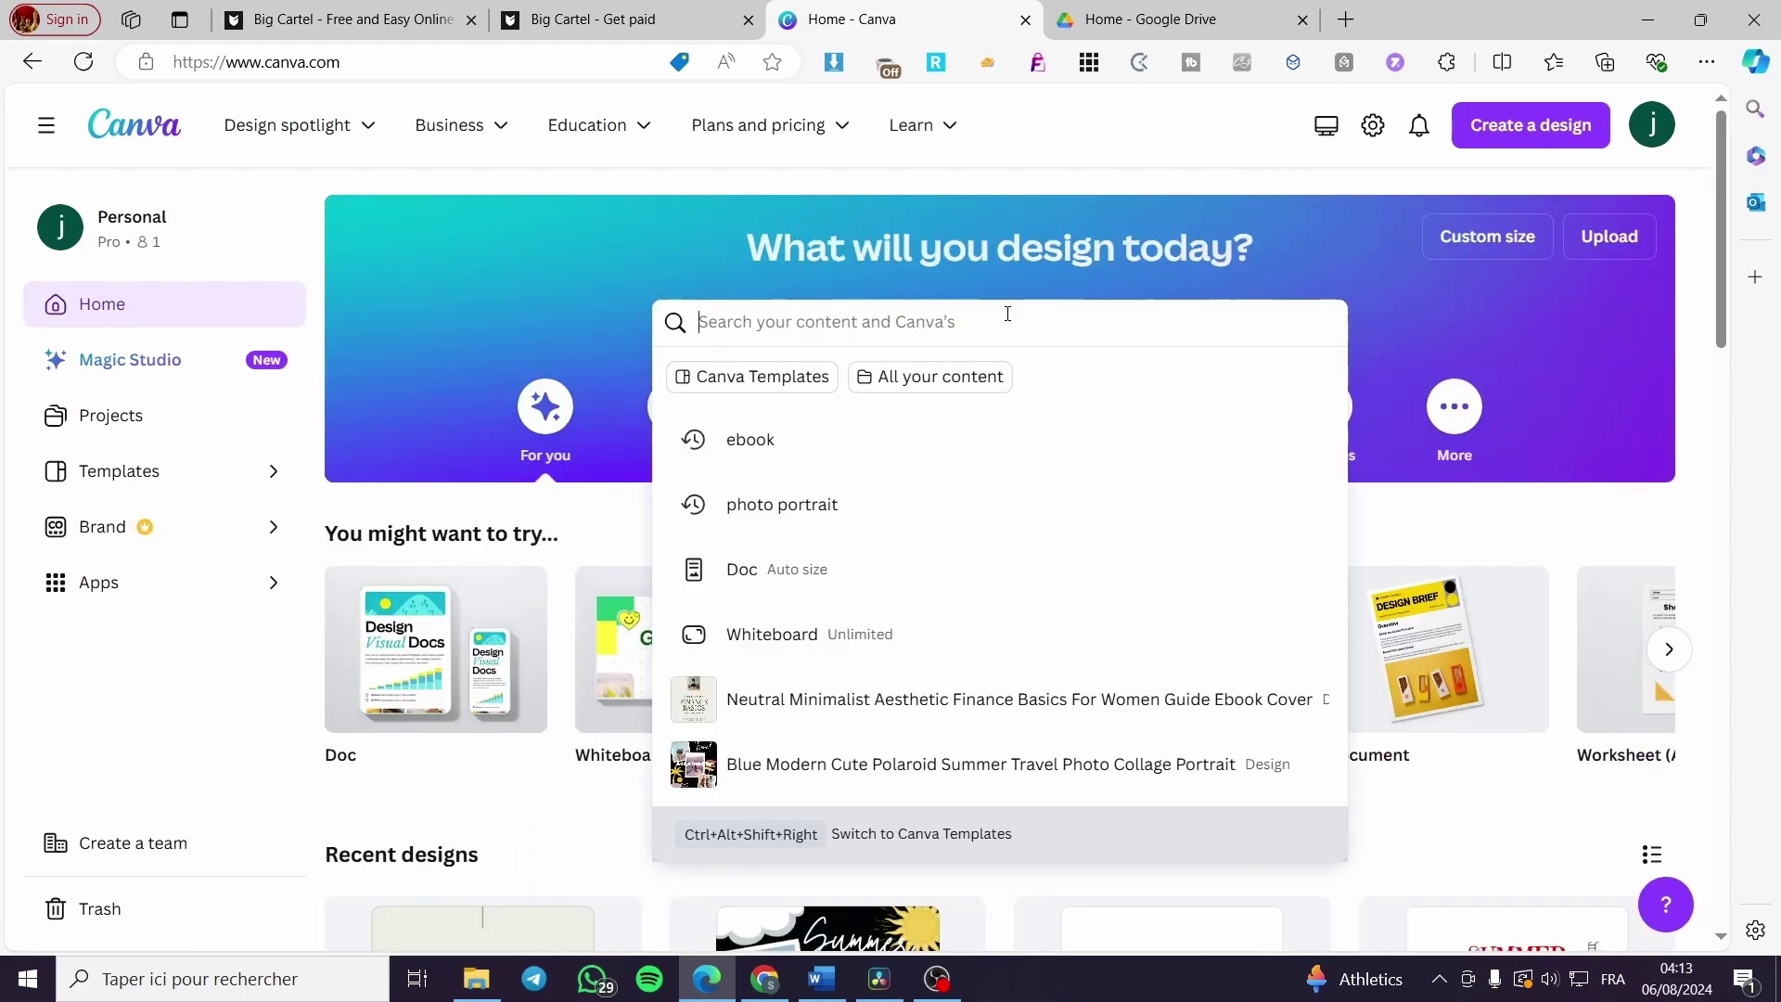
{"action": "type", "text": "Instagra"}
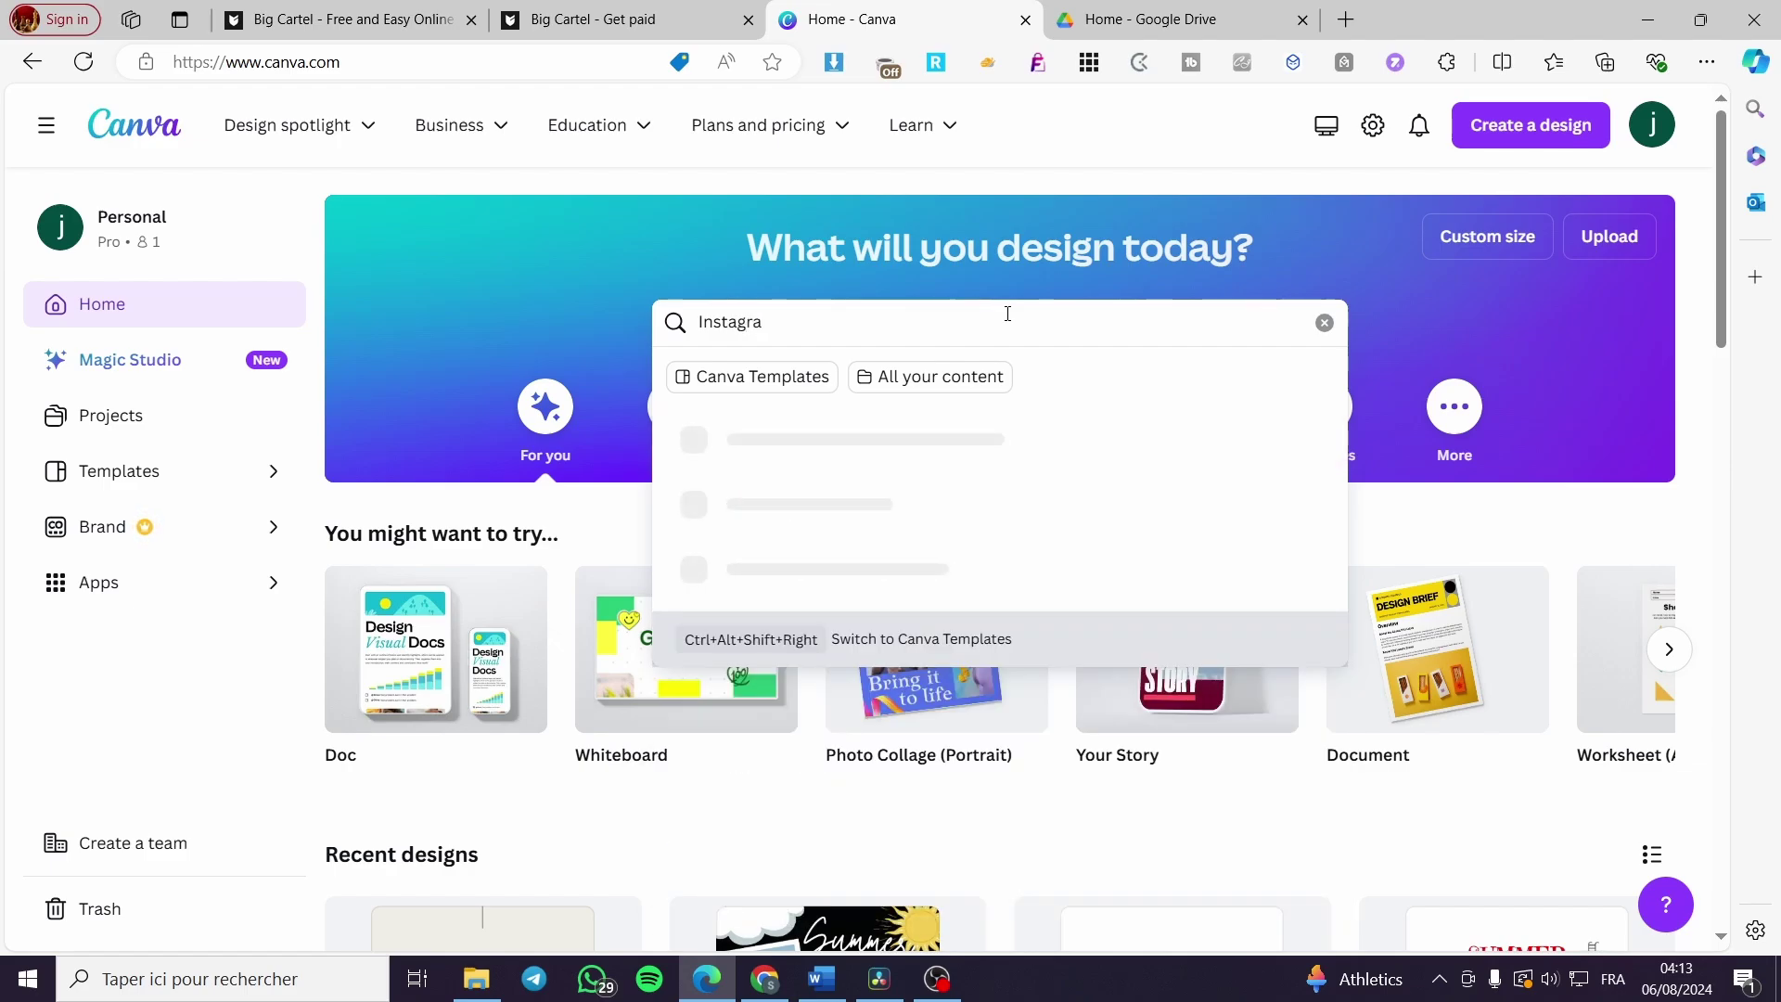
{"action": "type", "text": "m post"}
{"action": "key", "text": "Return"}
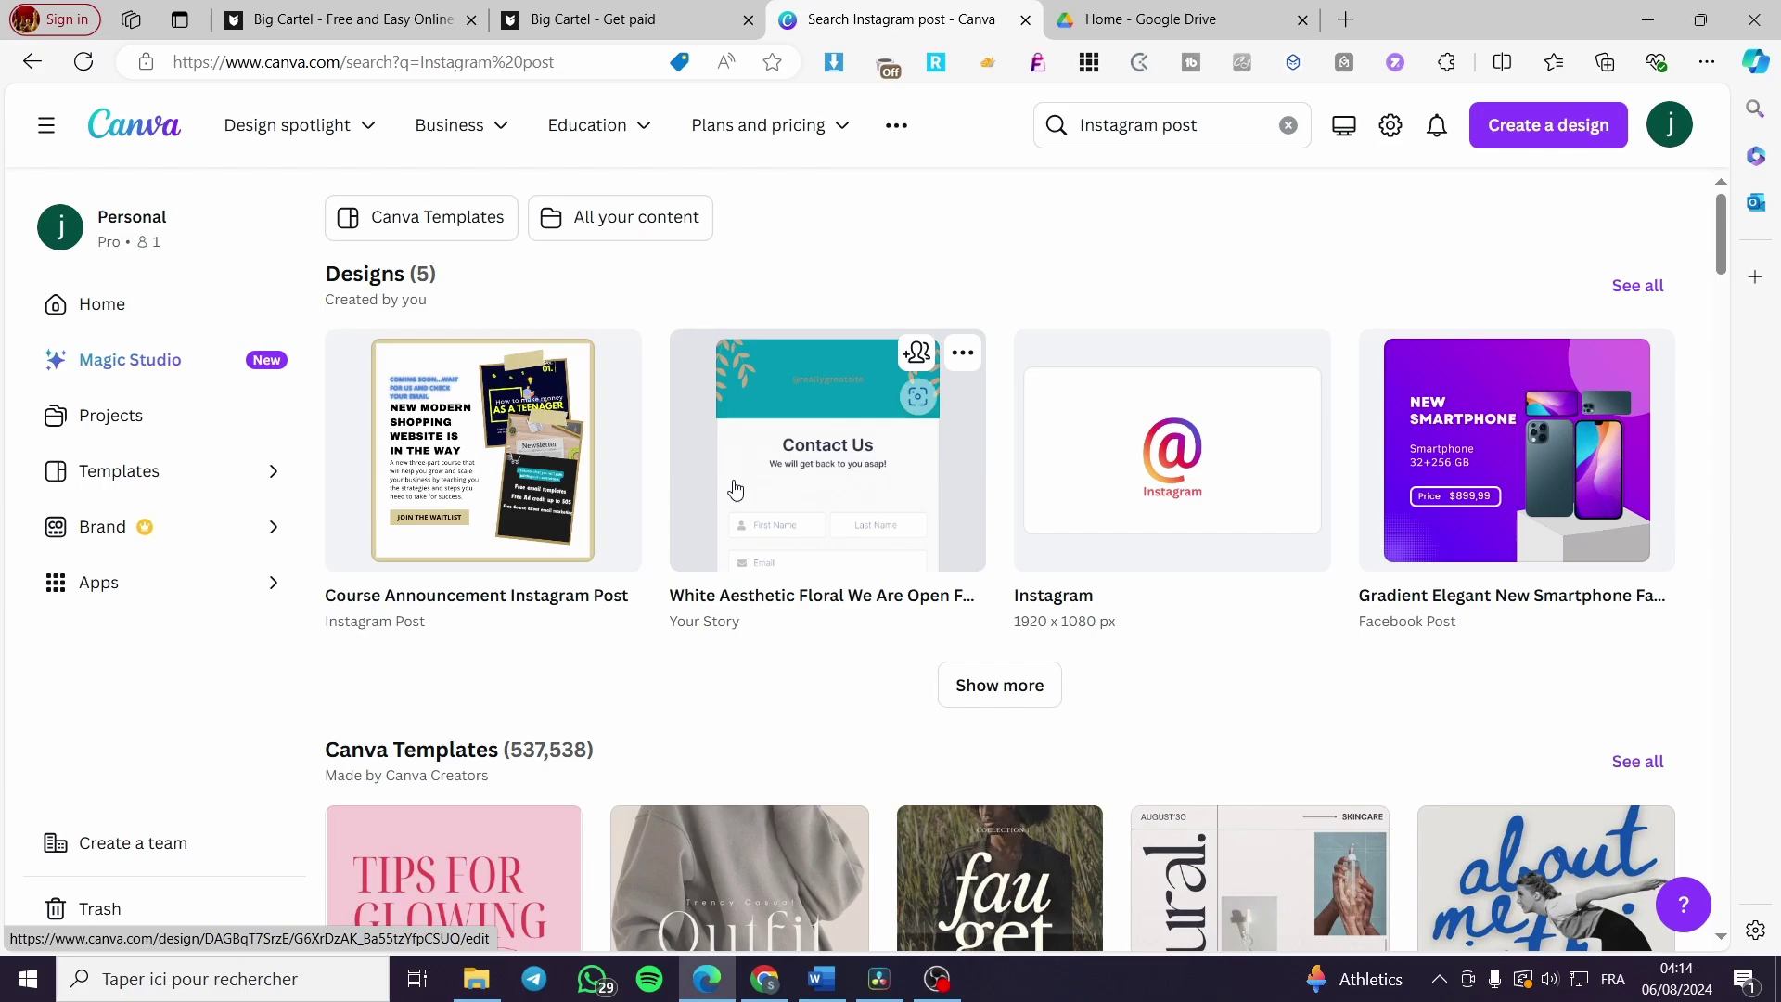
Open the Red Terracotta Colour Code Swatch Instagram Post template for customization from the search results.
{"action": "scroll", "coordinate": [855, 617], "scroll_direction": "down", "scroll_amount": 5}
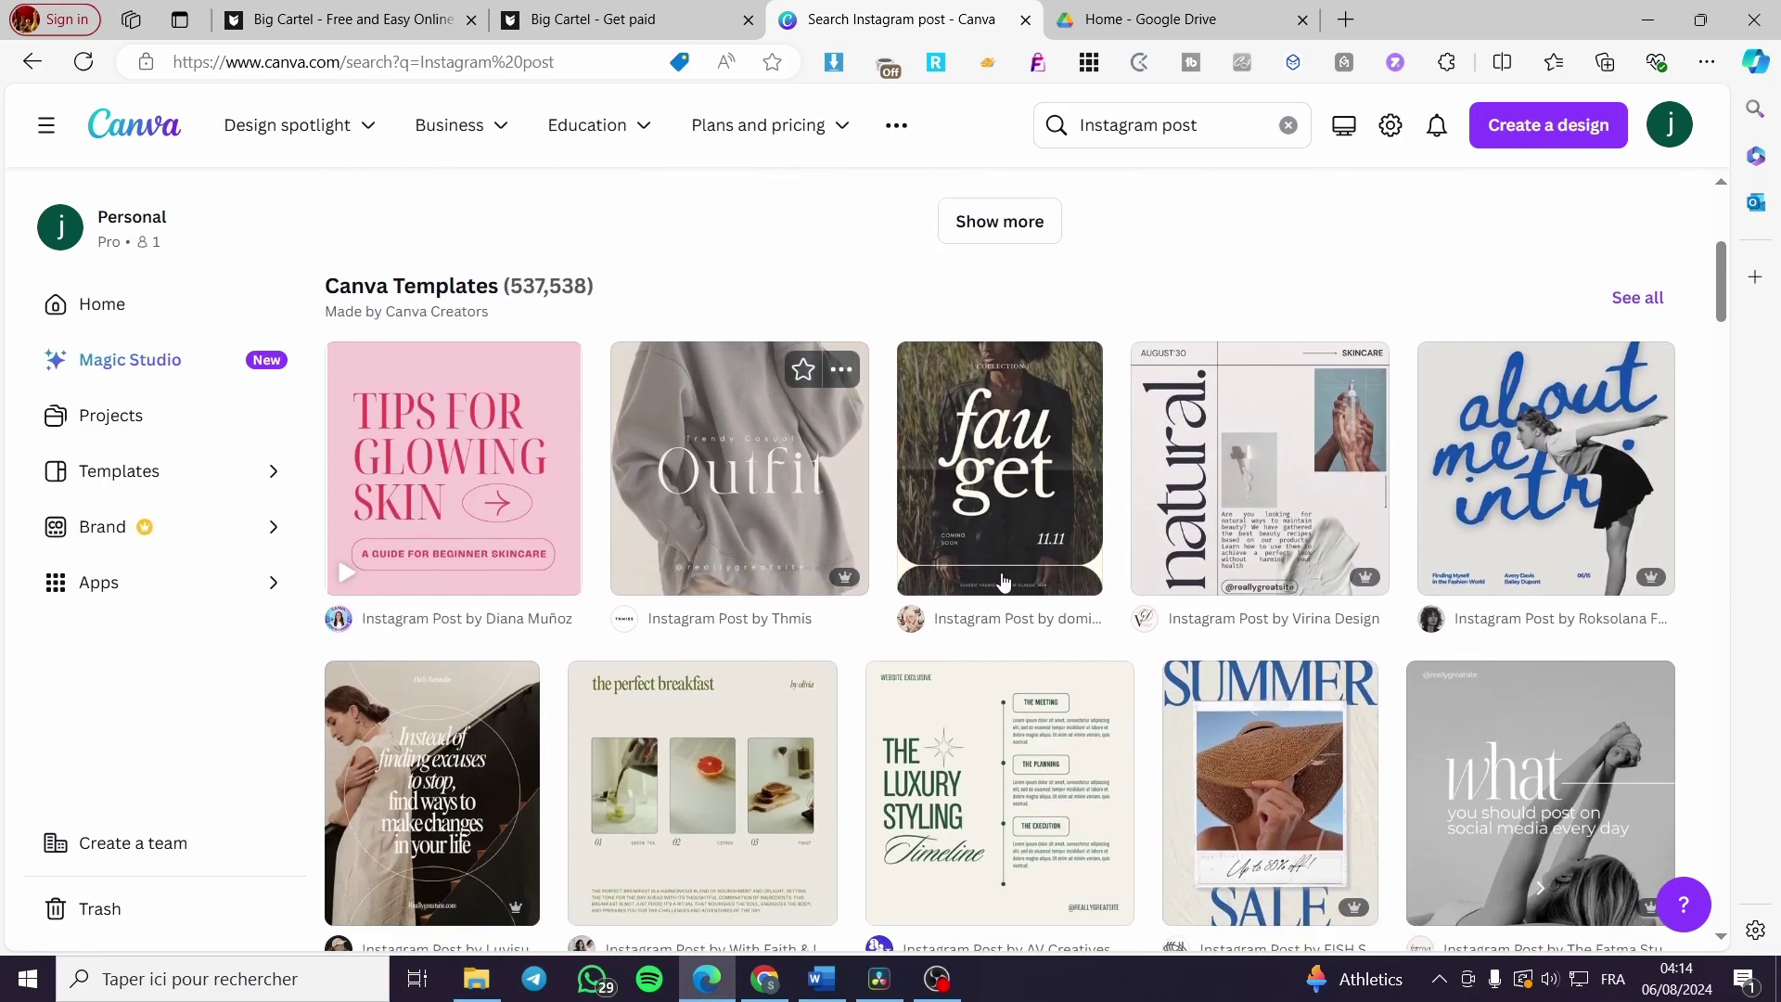
{"action": "scroll", "coordinate": [1391, 458], "scroll_direction": "down", "scroll_amount": 4}
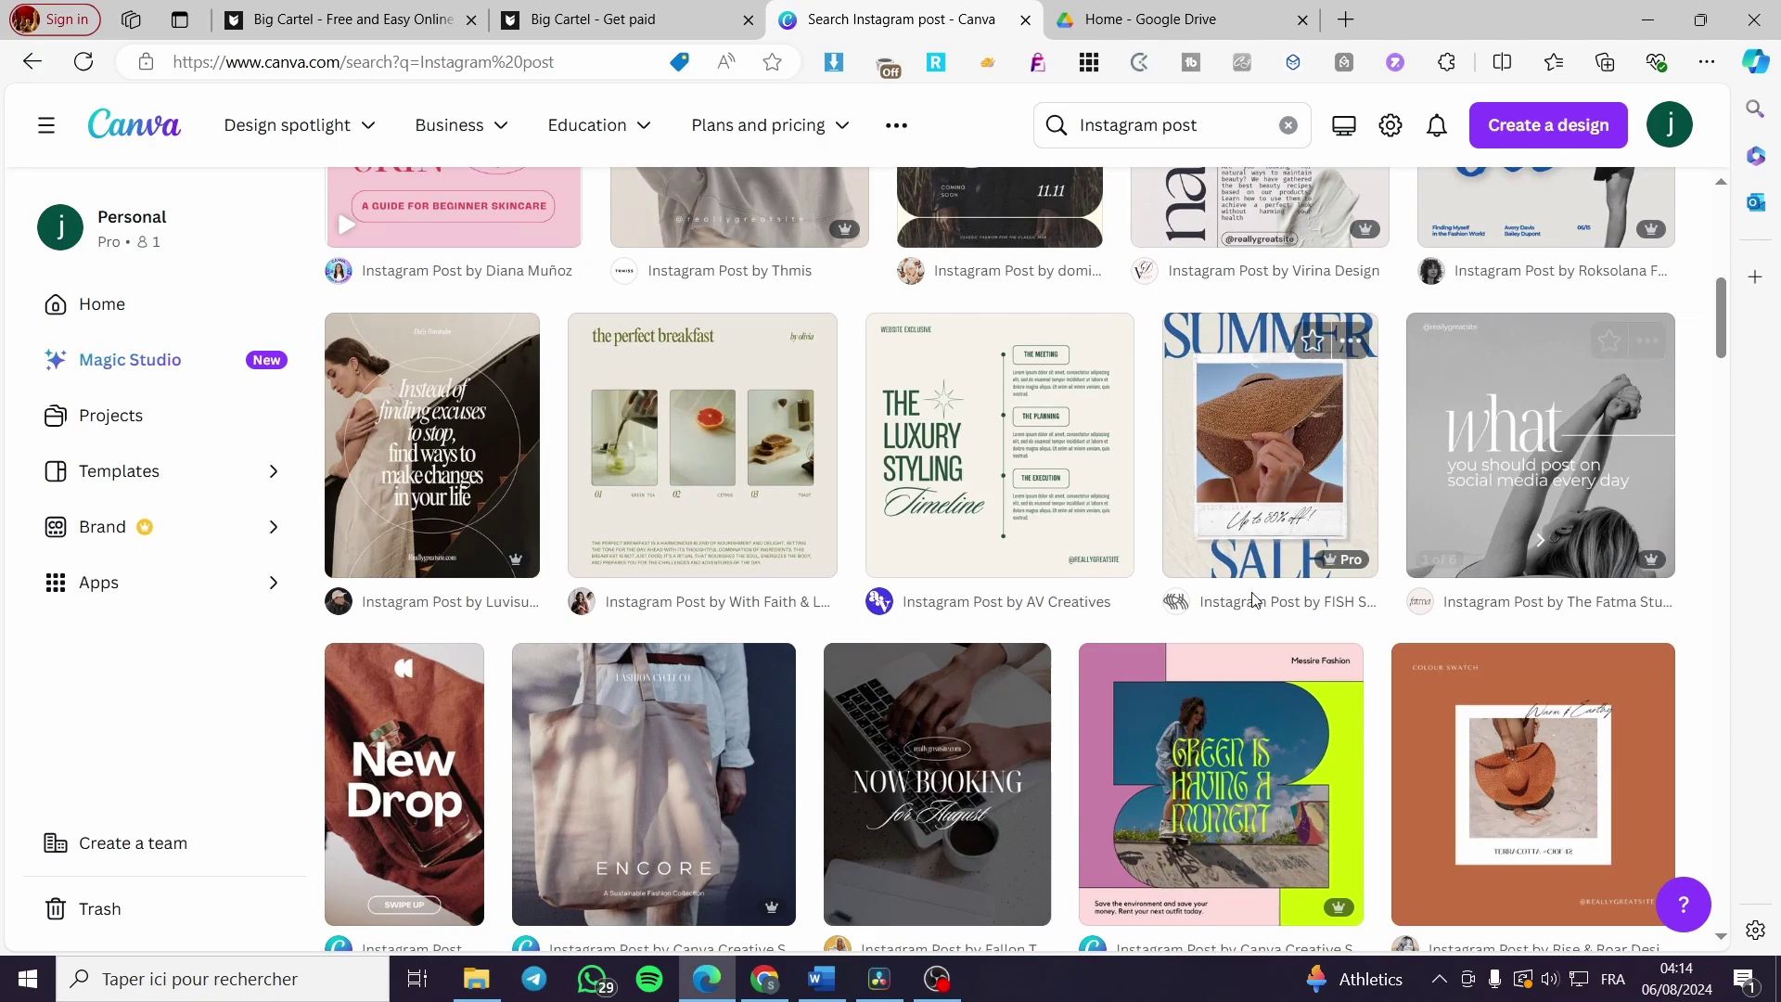
{"action": "scroll", "coordinate": [1298, 519], "scroll_direction": "down", "scroll_amount": 3}
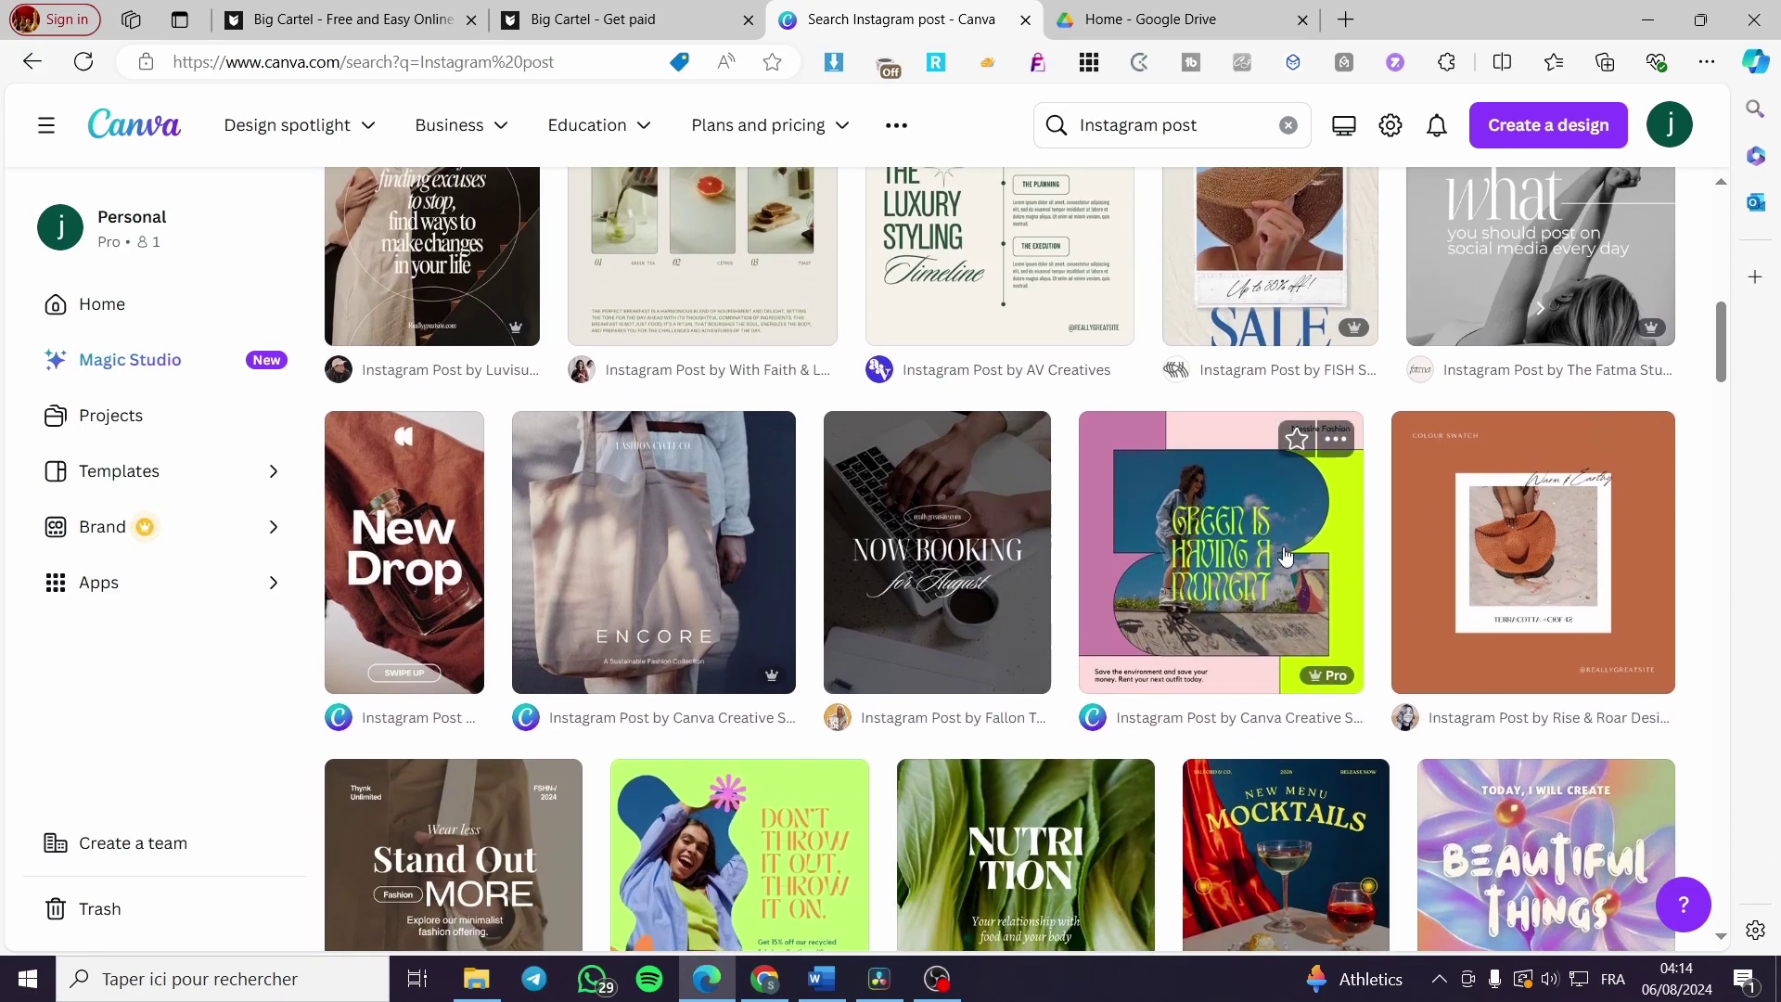
{"action": "left_click", "coordinate": [1571, 559]}
{"action": "left_click", "coordinate": [1400, 363]}
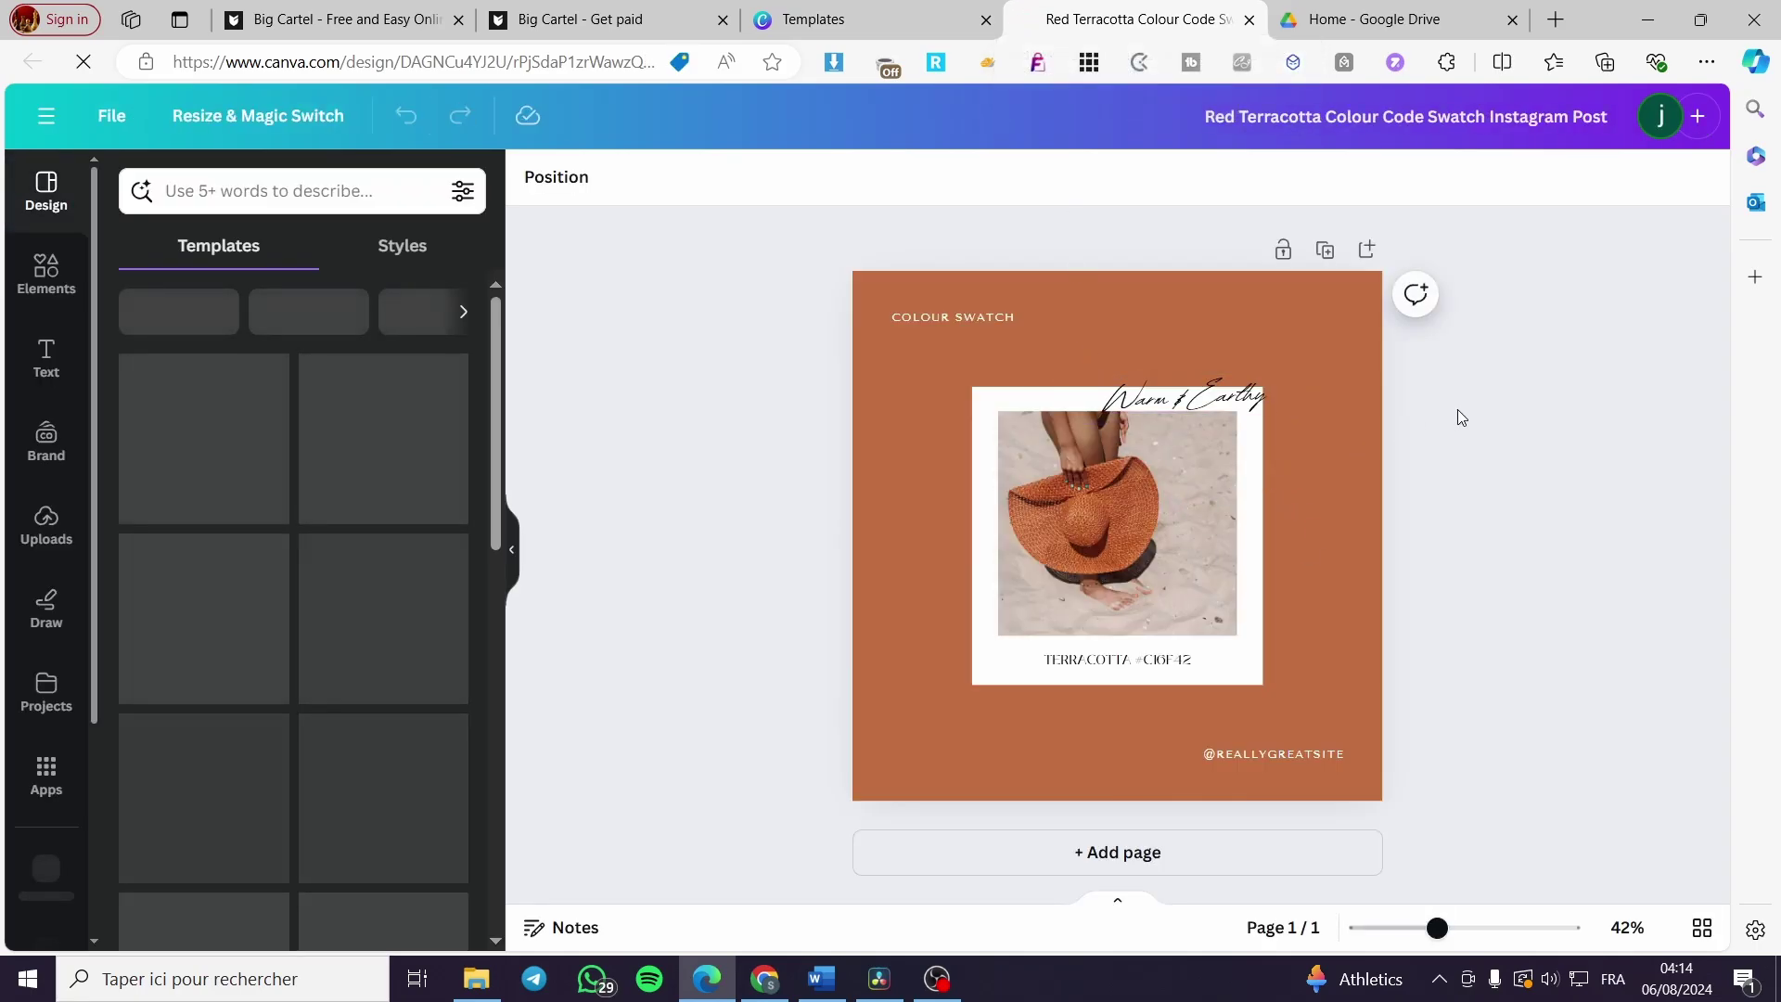
Delete the hat photo and all text elements from the design, keeping only the white square on the terracotta background.
{"action": "left_click", "coordinate": [1122, 447]}
{"action": "key", "text": "Delete"}
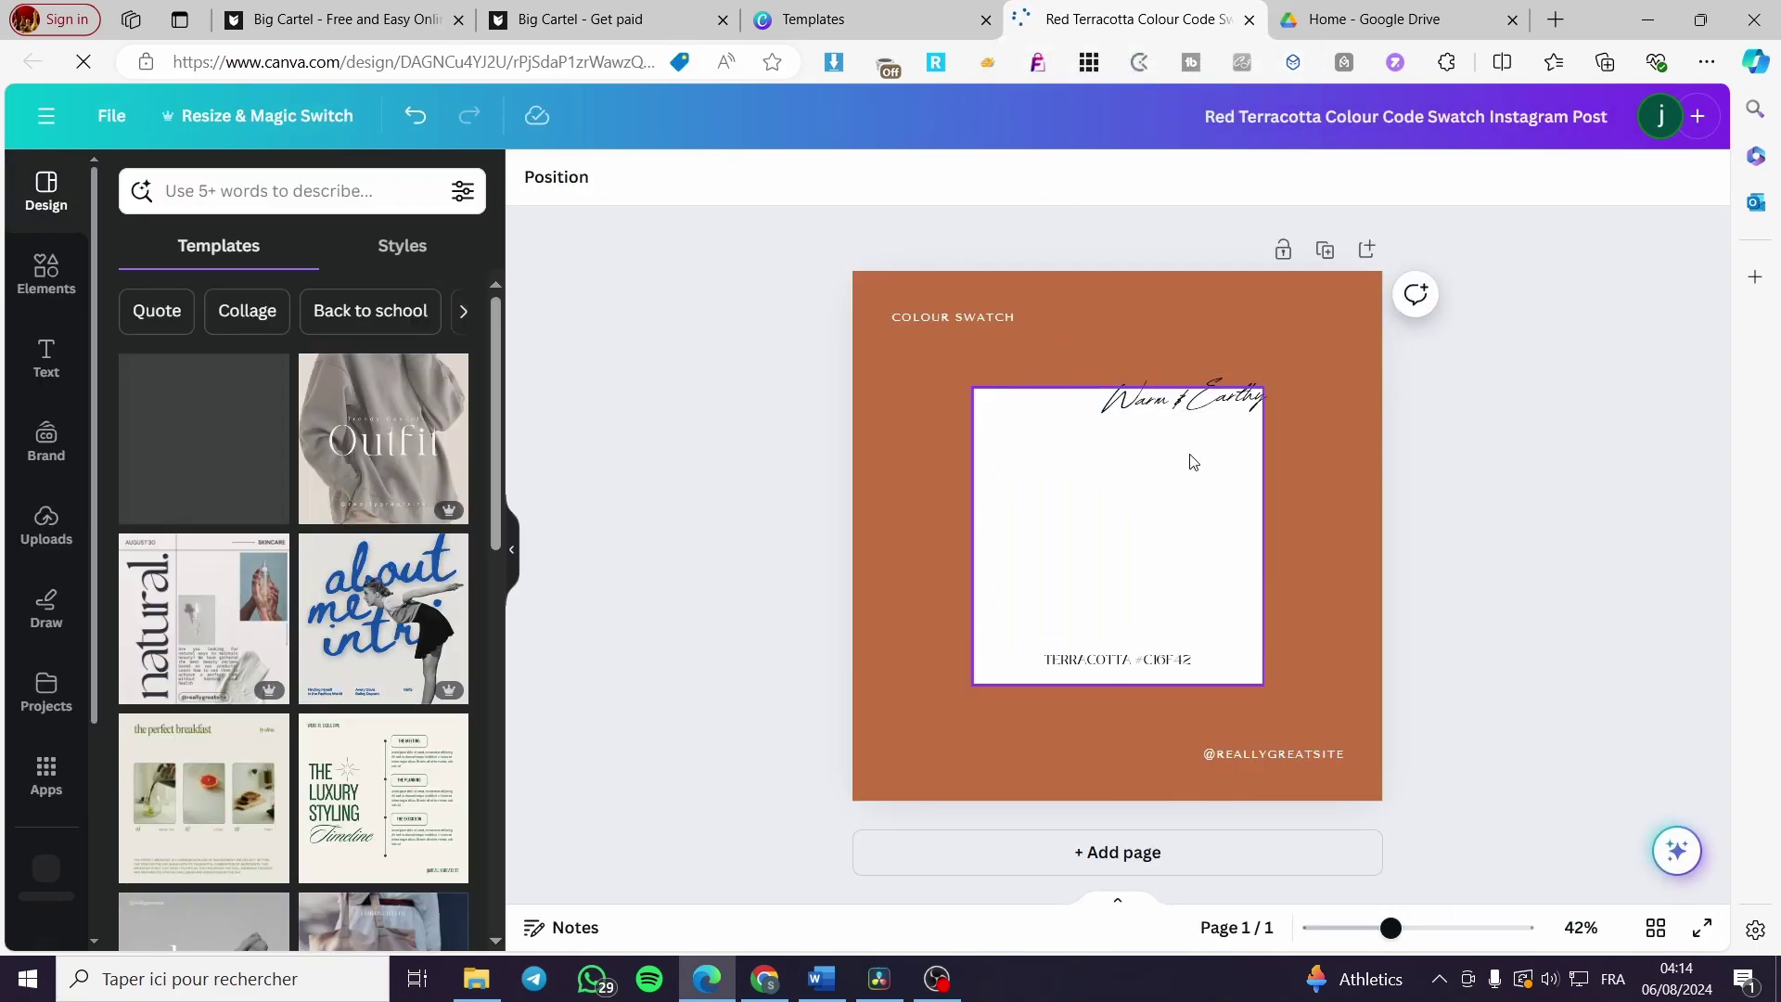
{"action": "left_click", "coordinate": [1195, 409]}
{"action": "key", "text": "Delete"}
{"action": "left_click", "coordinate": [1117, 659]}
{"action": "key", "text": "Delete"}
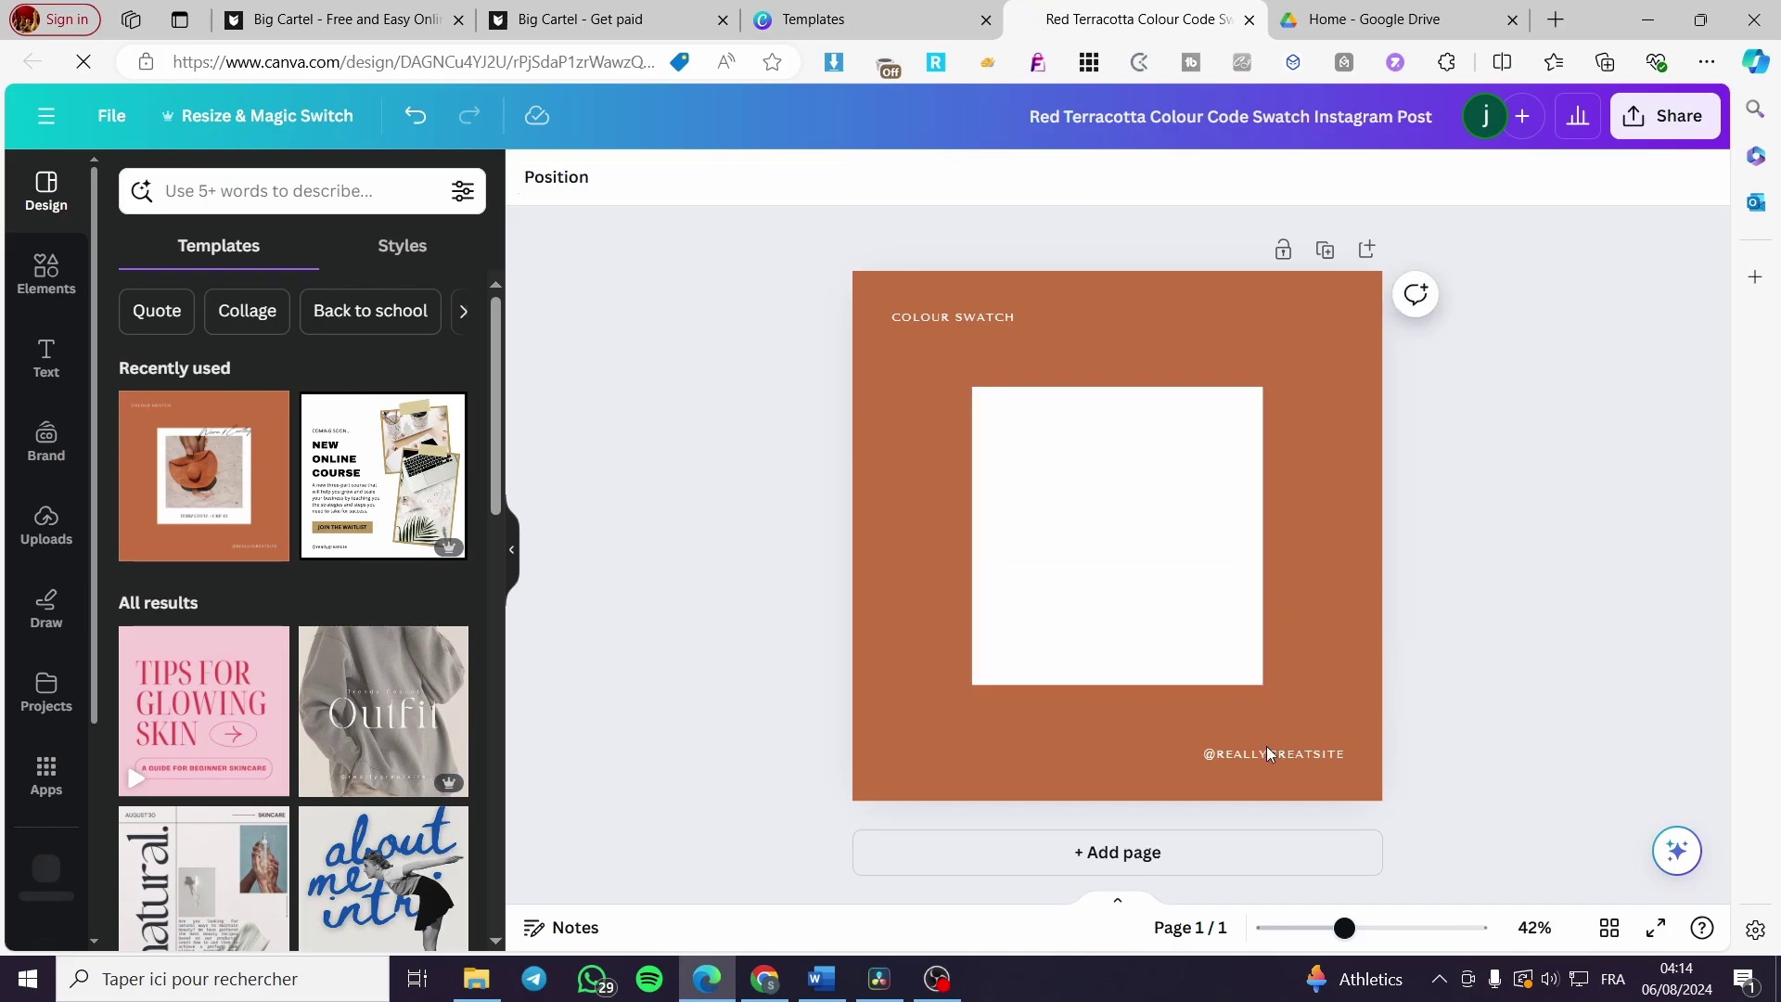
{"action": "left_click", "coordinate": [1273, 753]}
{"action": "key", "text": "Delete"}
{"action": "left_click", "coordinate": [1109, 505]}
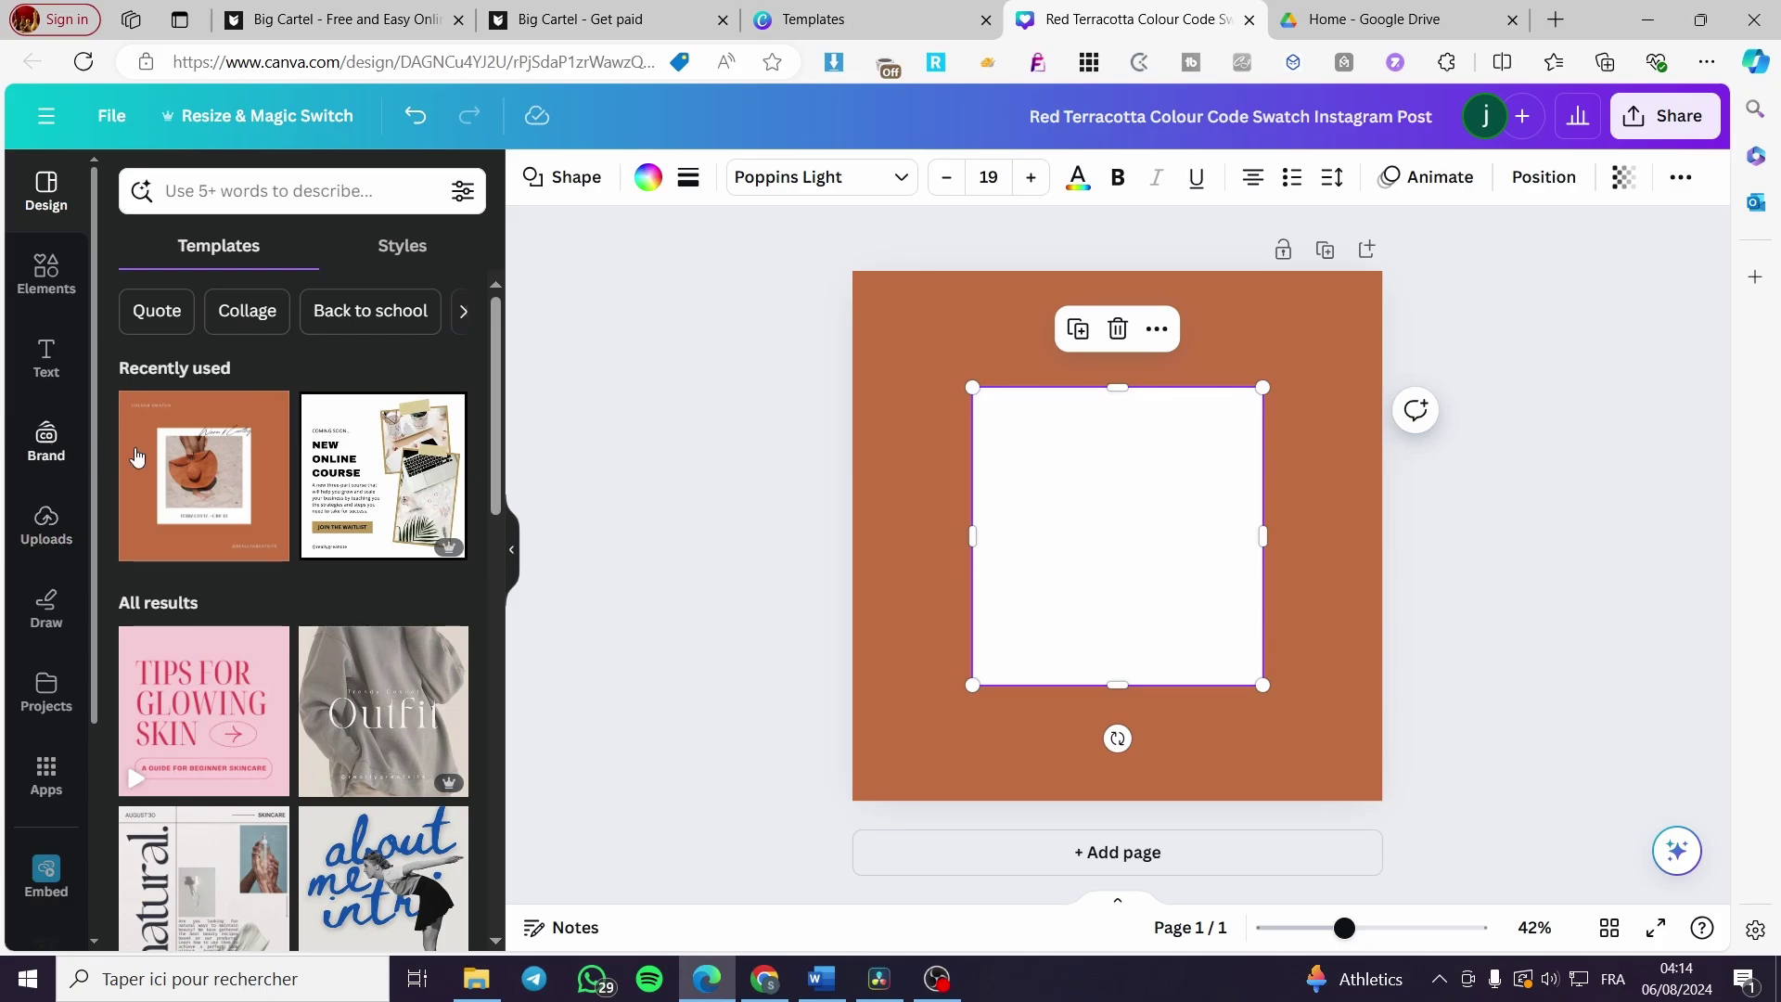
Search the elements for "frame", add a circular frame, shrink it and place it in the design's upper-left corner.
{"action": "left_click", "coordinate": [47, 270]}
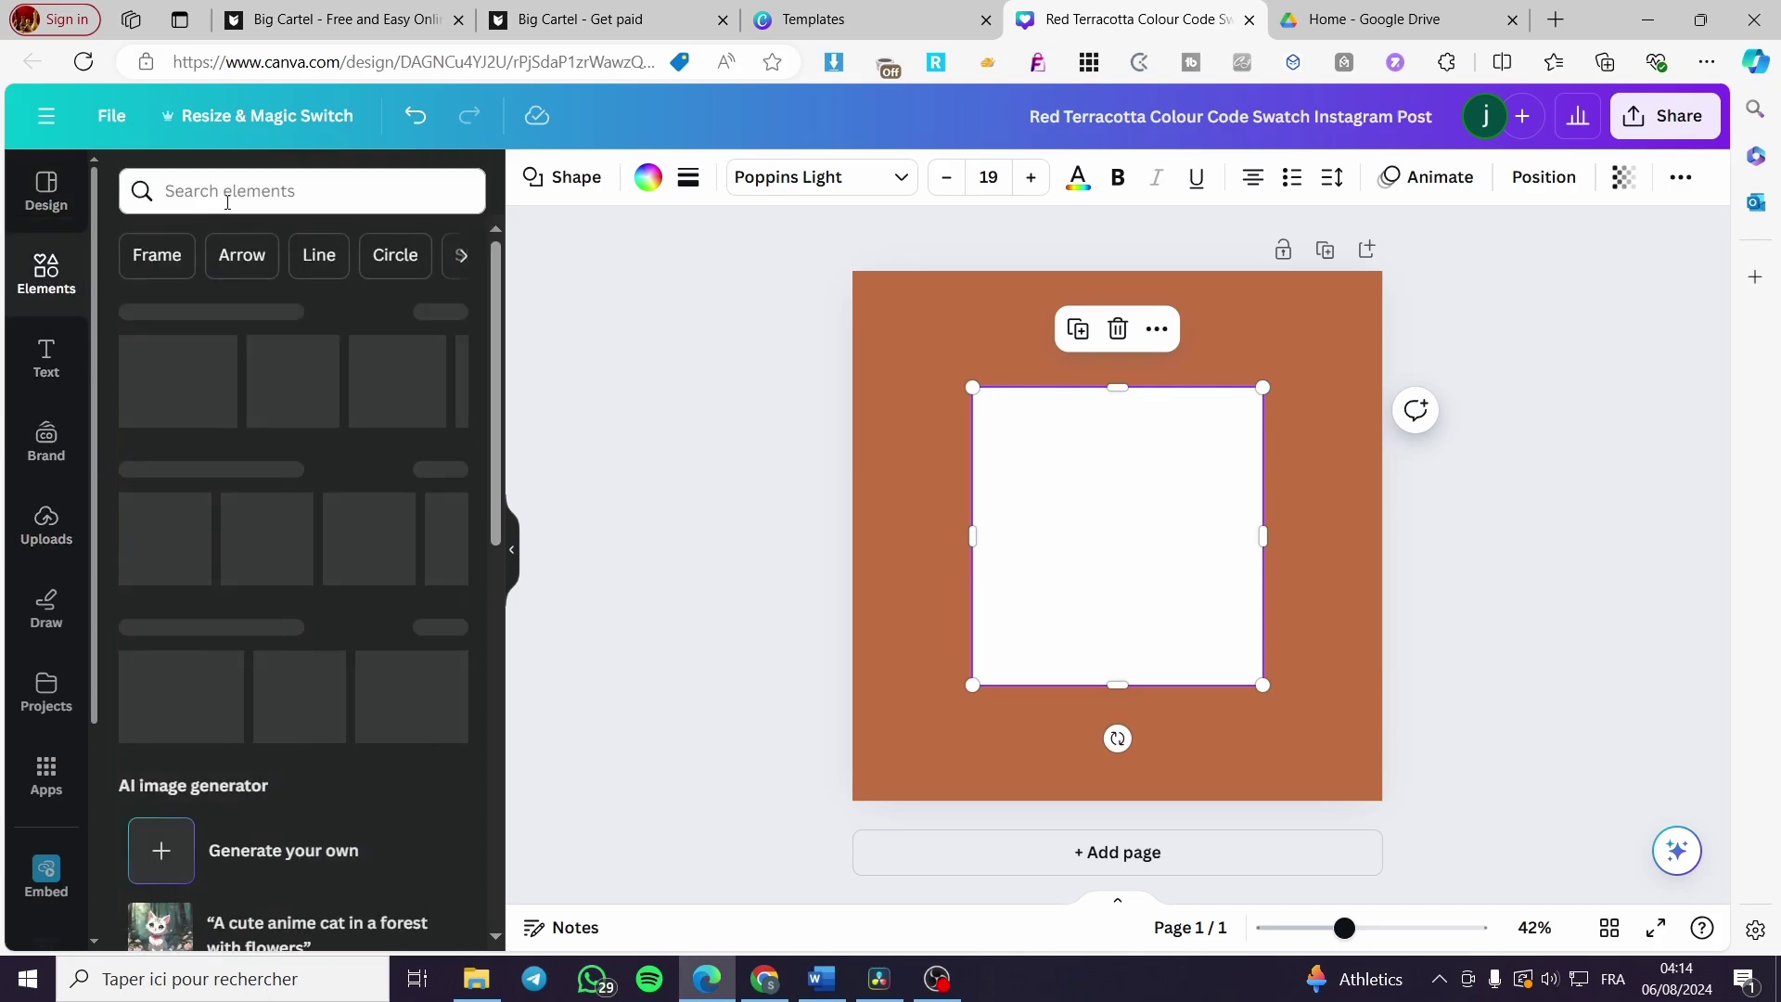
{"action": "left_click", "coordinate": [231, 191]}
{"action": "type", "text": "frame"}
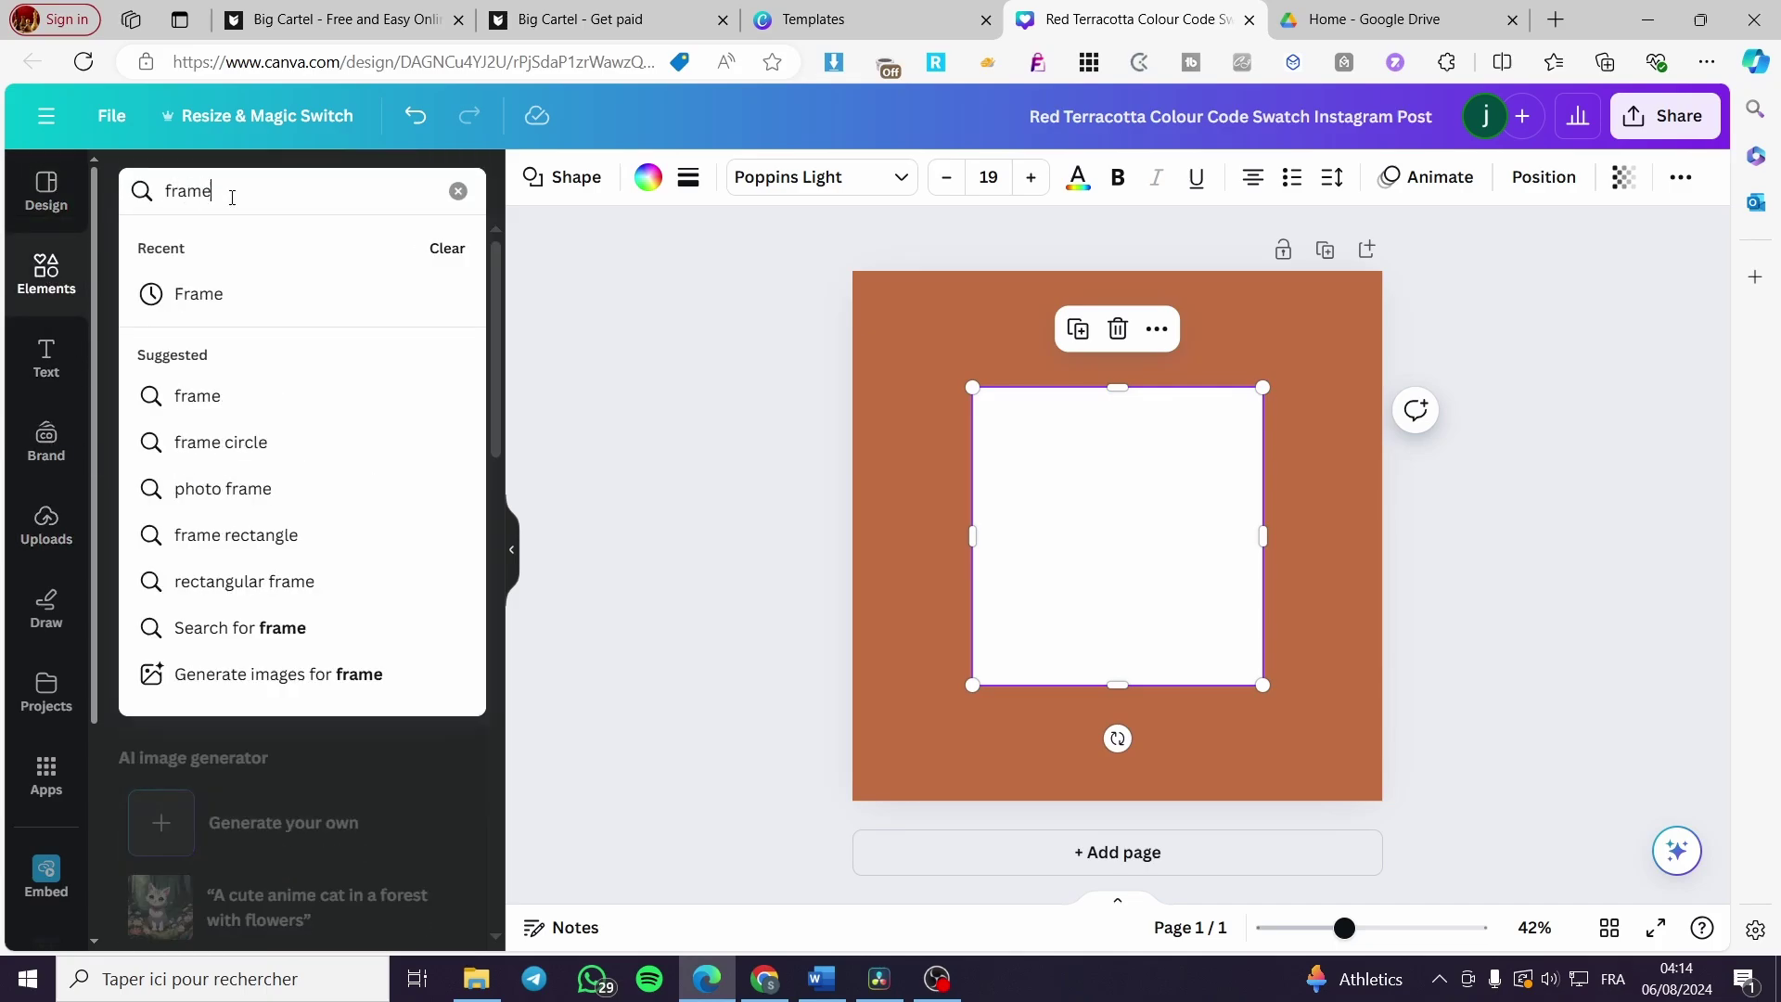
{"action": "key", "text": "Return"}
{"action": "left_click", "coordinate": [369, 438]}
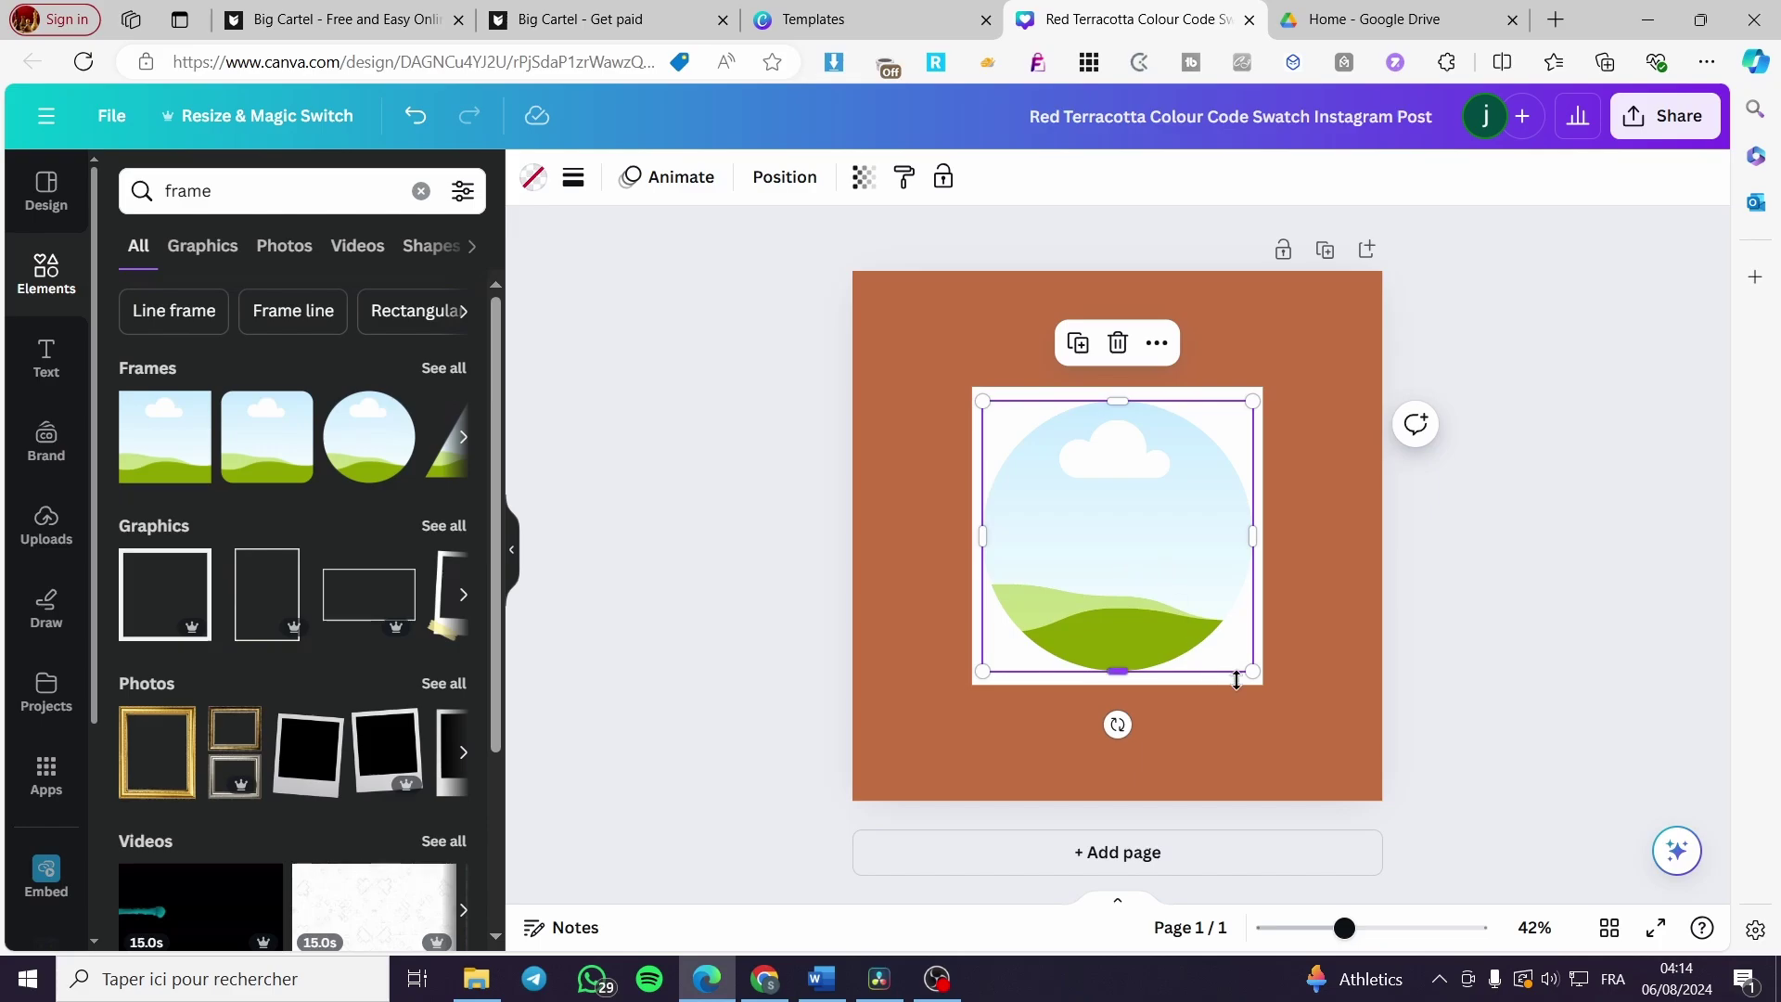
{"action": "left_click_drag", "start_coordinate": [1236, 679], "coordinate": [1032, 509]}
{"action": "left_click_drag", "start_coordinate": [1022, 430], "coordinate": [920, 317]}
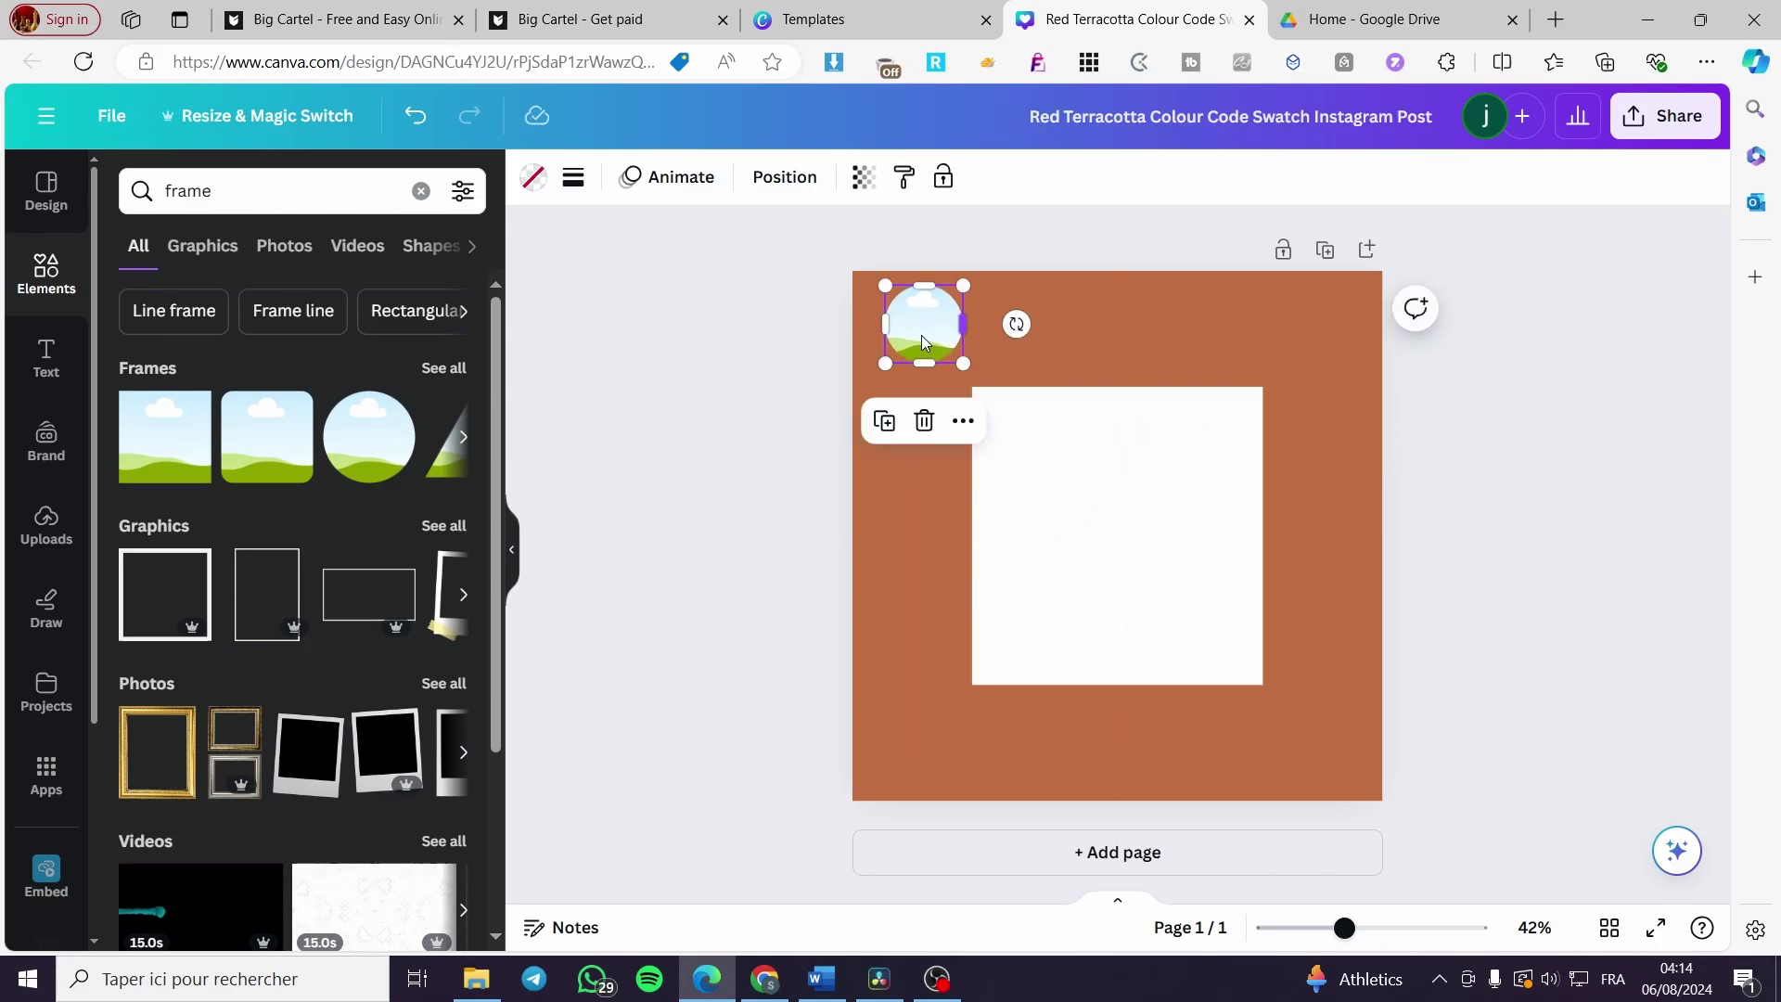
Add a heading to the design with the text "Place of your logog".
{"action": "left_click", "coordinate": [49, 353]}
{"action": "left_click", "coordinate": [350, 468]}
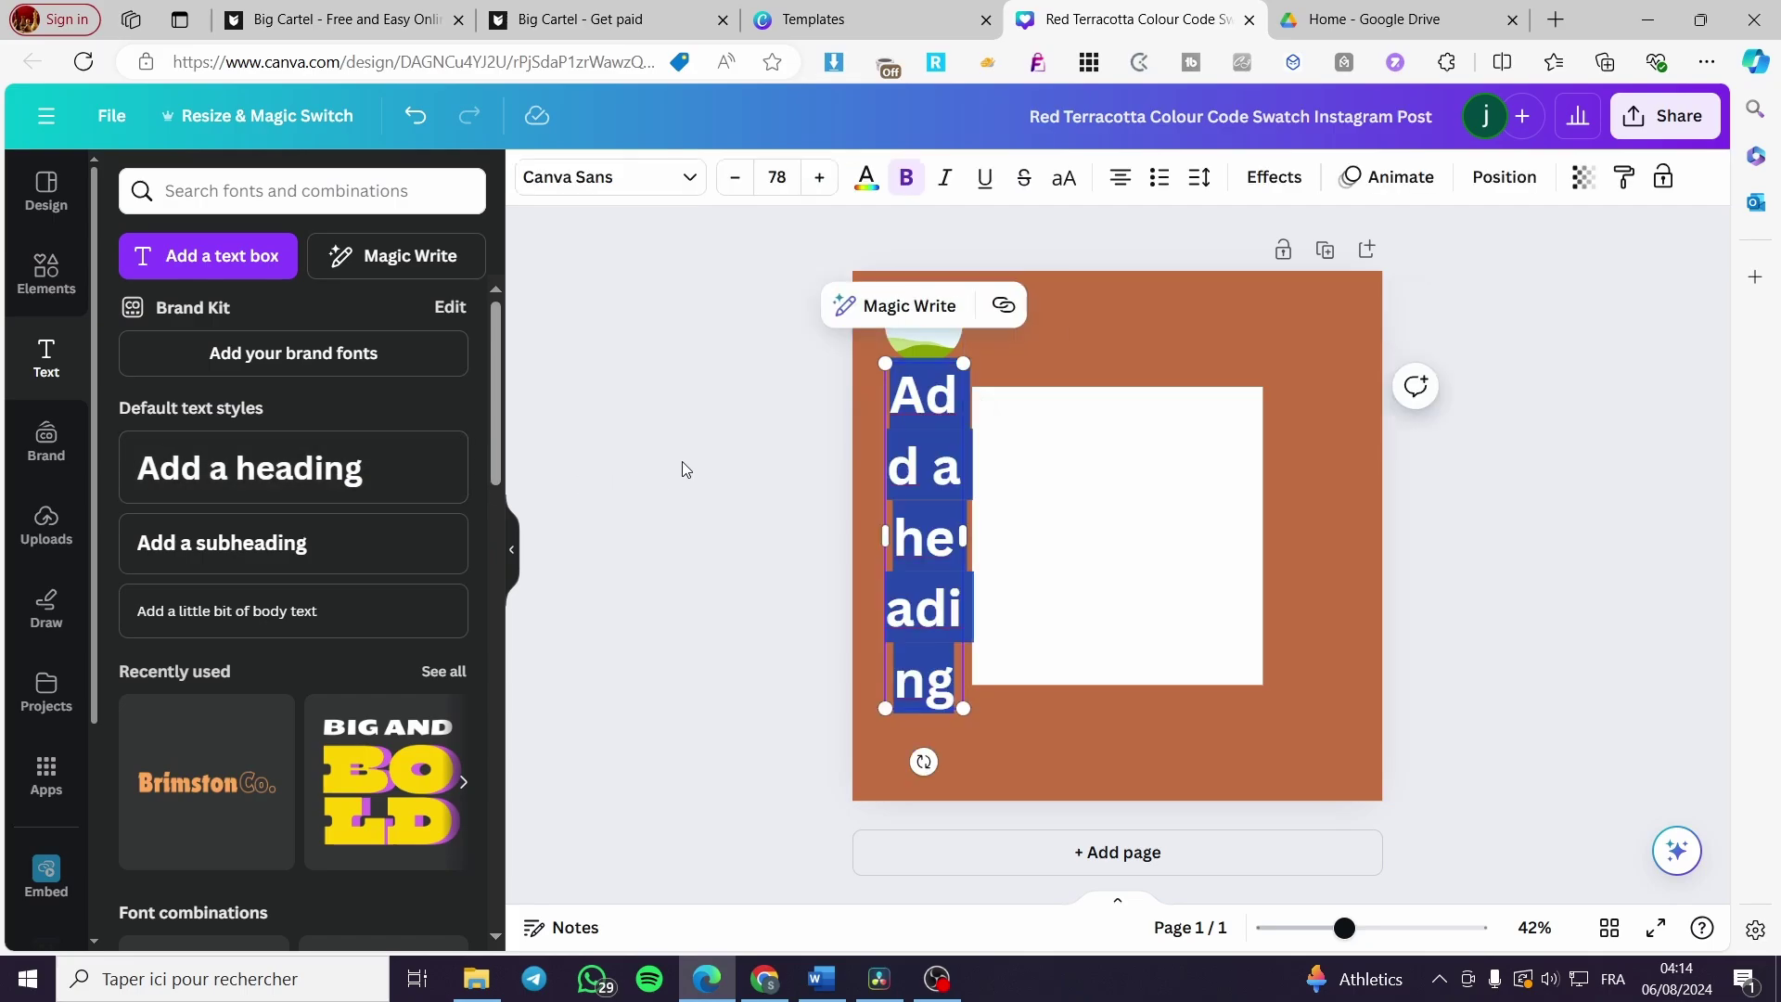
{"action": "type", "text": "Place o"}
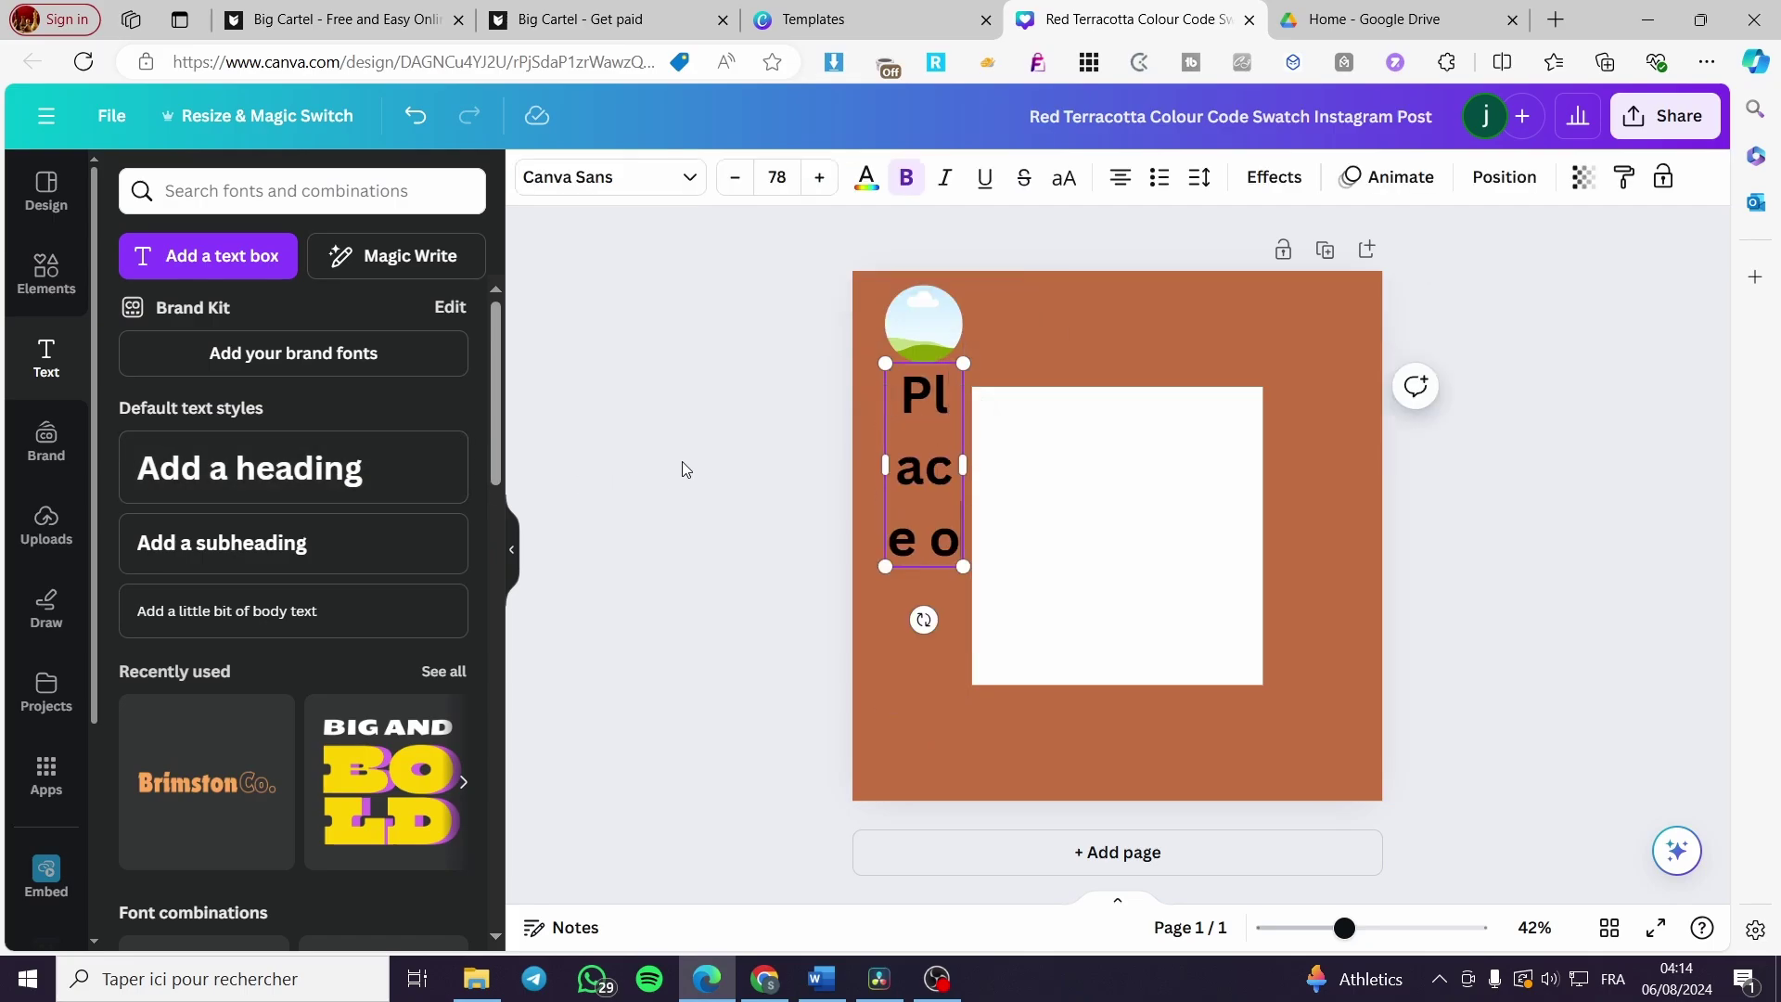
{"action": "type", "text": "f your logog"}
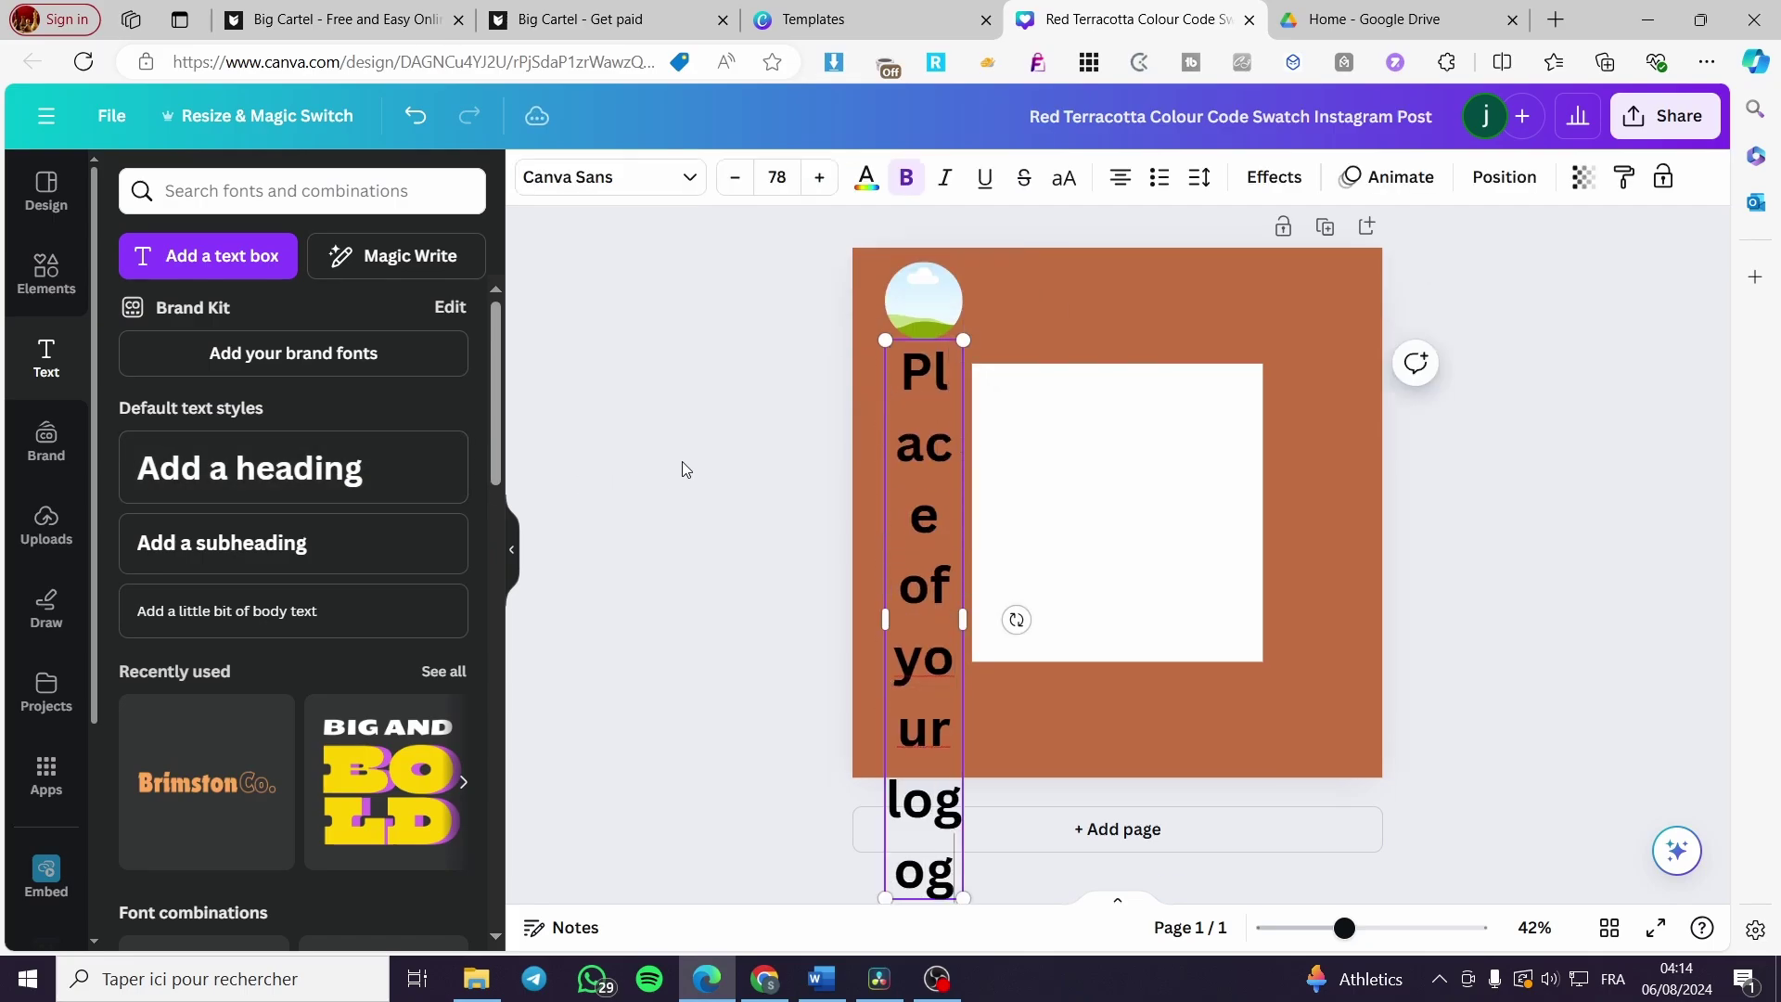
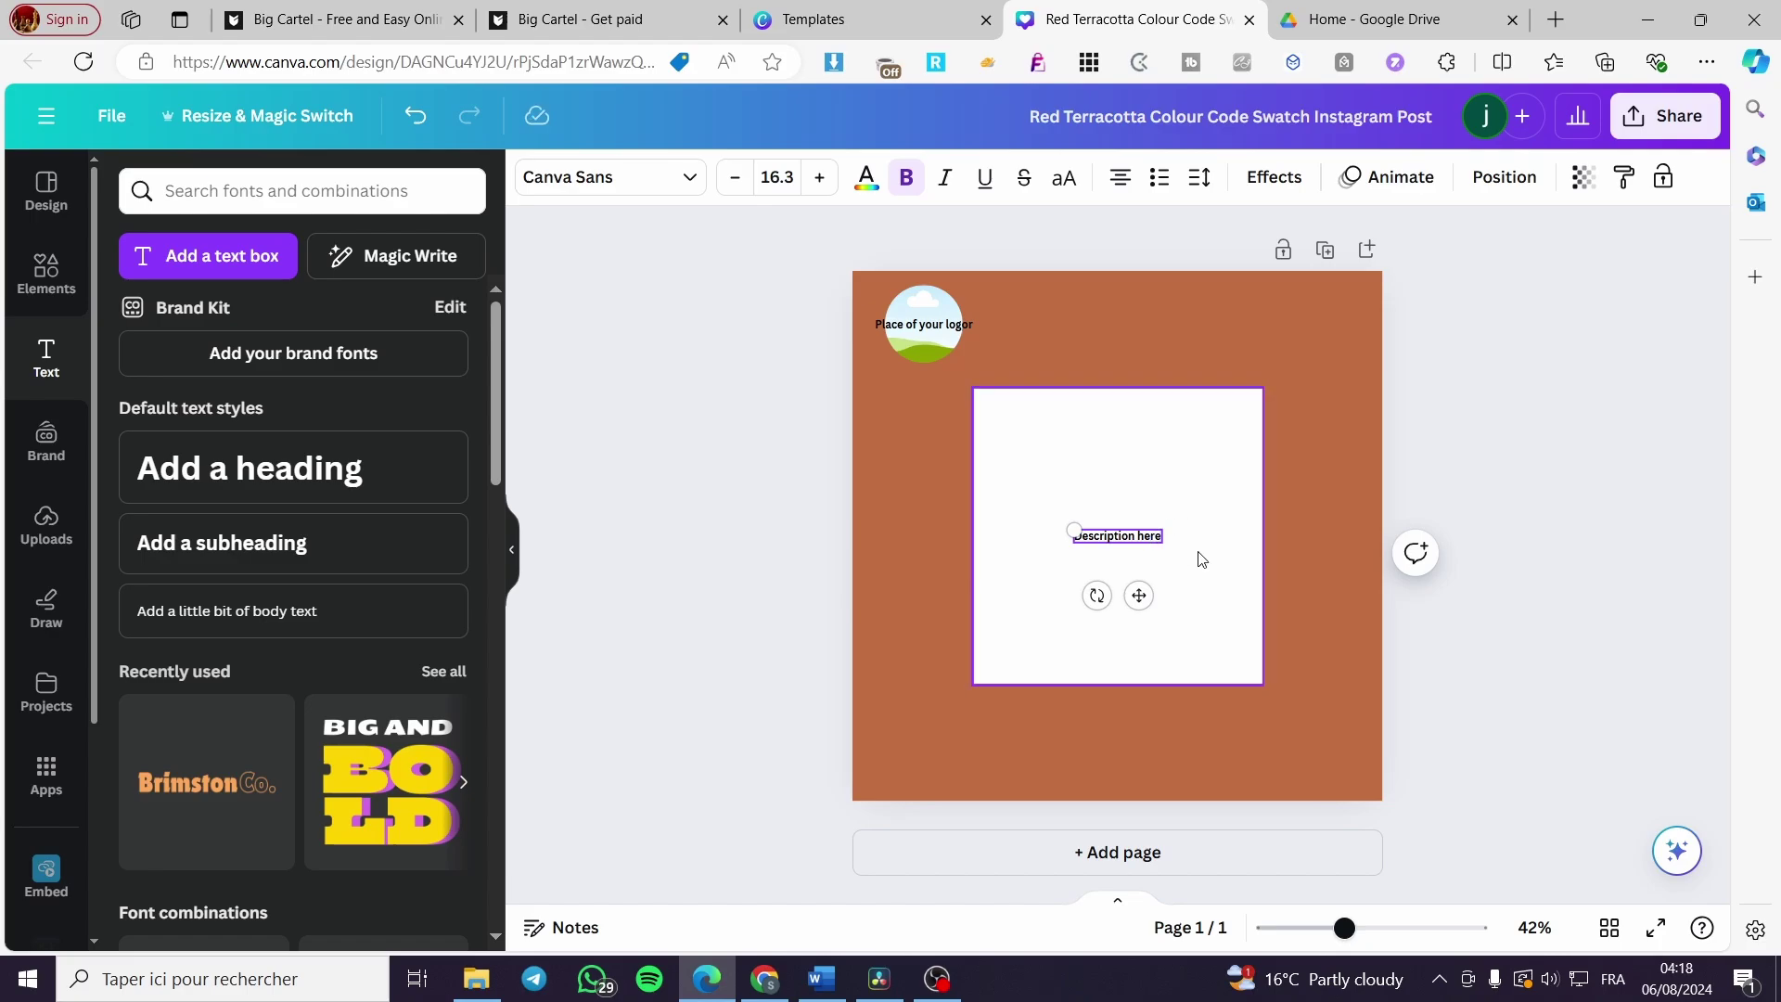
Enlarge the "Description here" text to font size 35.3 and move it to the upper part of the white square.
{"action": "left_click_drag", "start_coordinate": [1075, 530], "coordinate": [987, 468]}
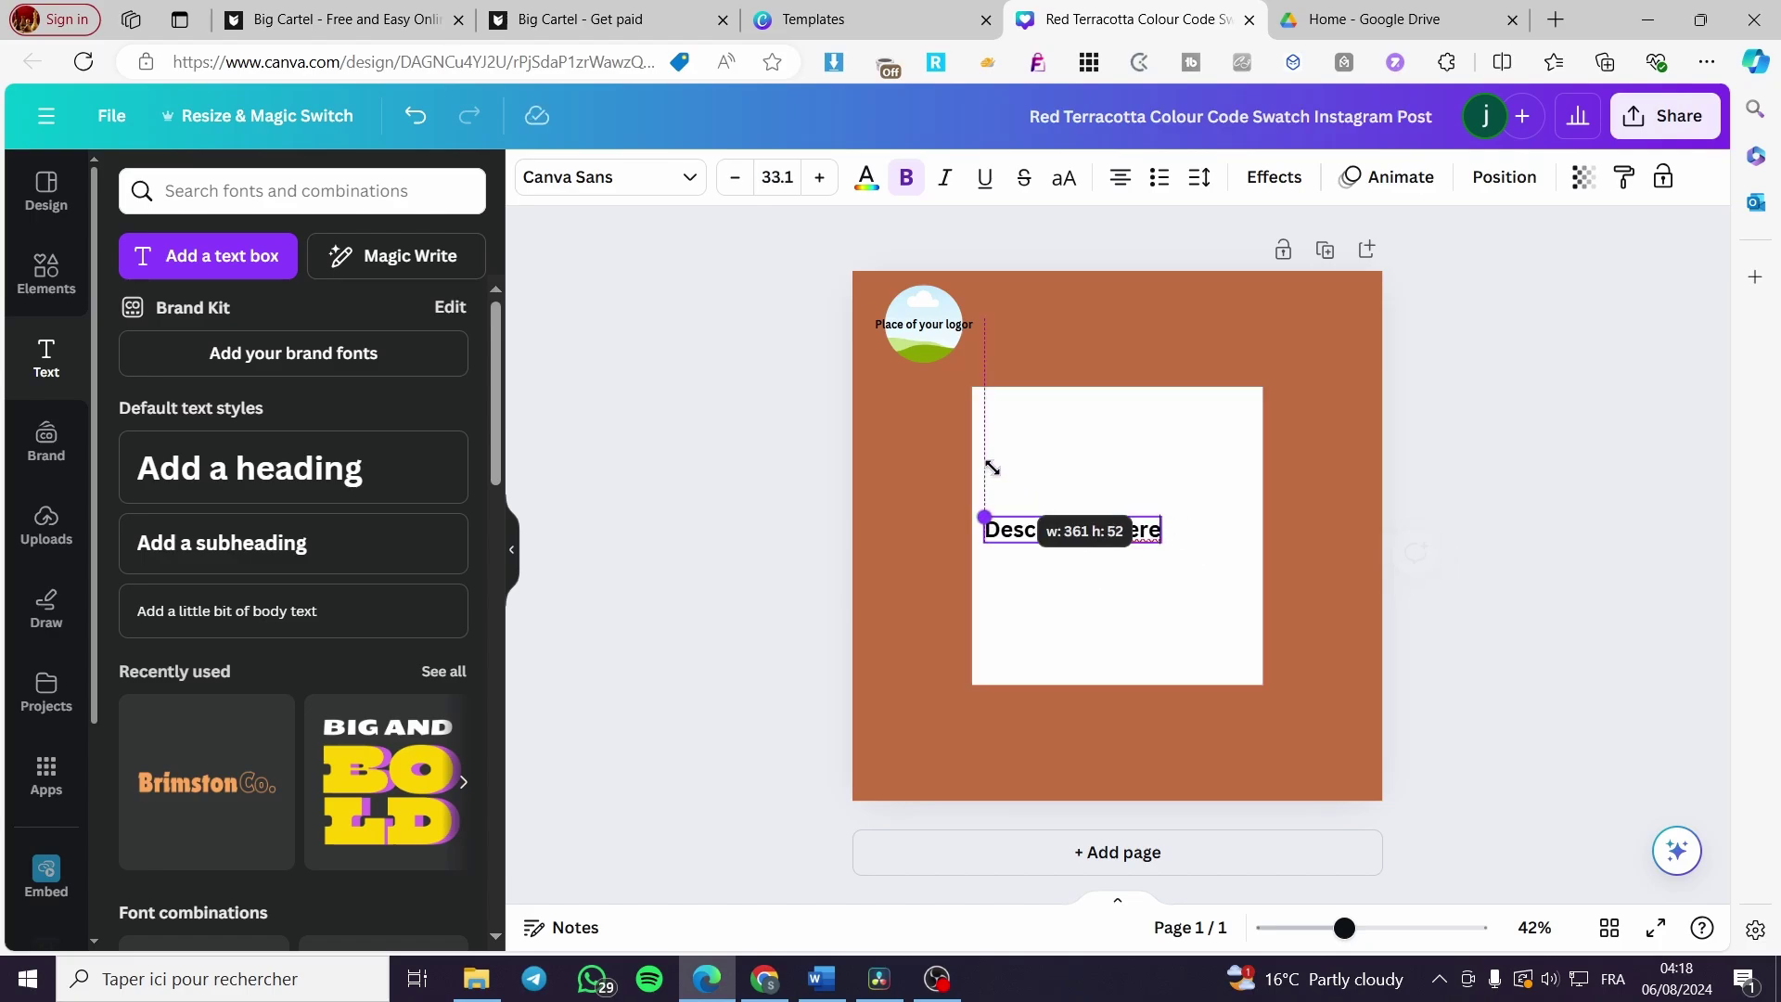
{"action": "left_click_drag", "start_coordinate": [1088, 596], "coordinate": [1139, 498]}
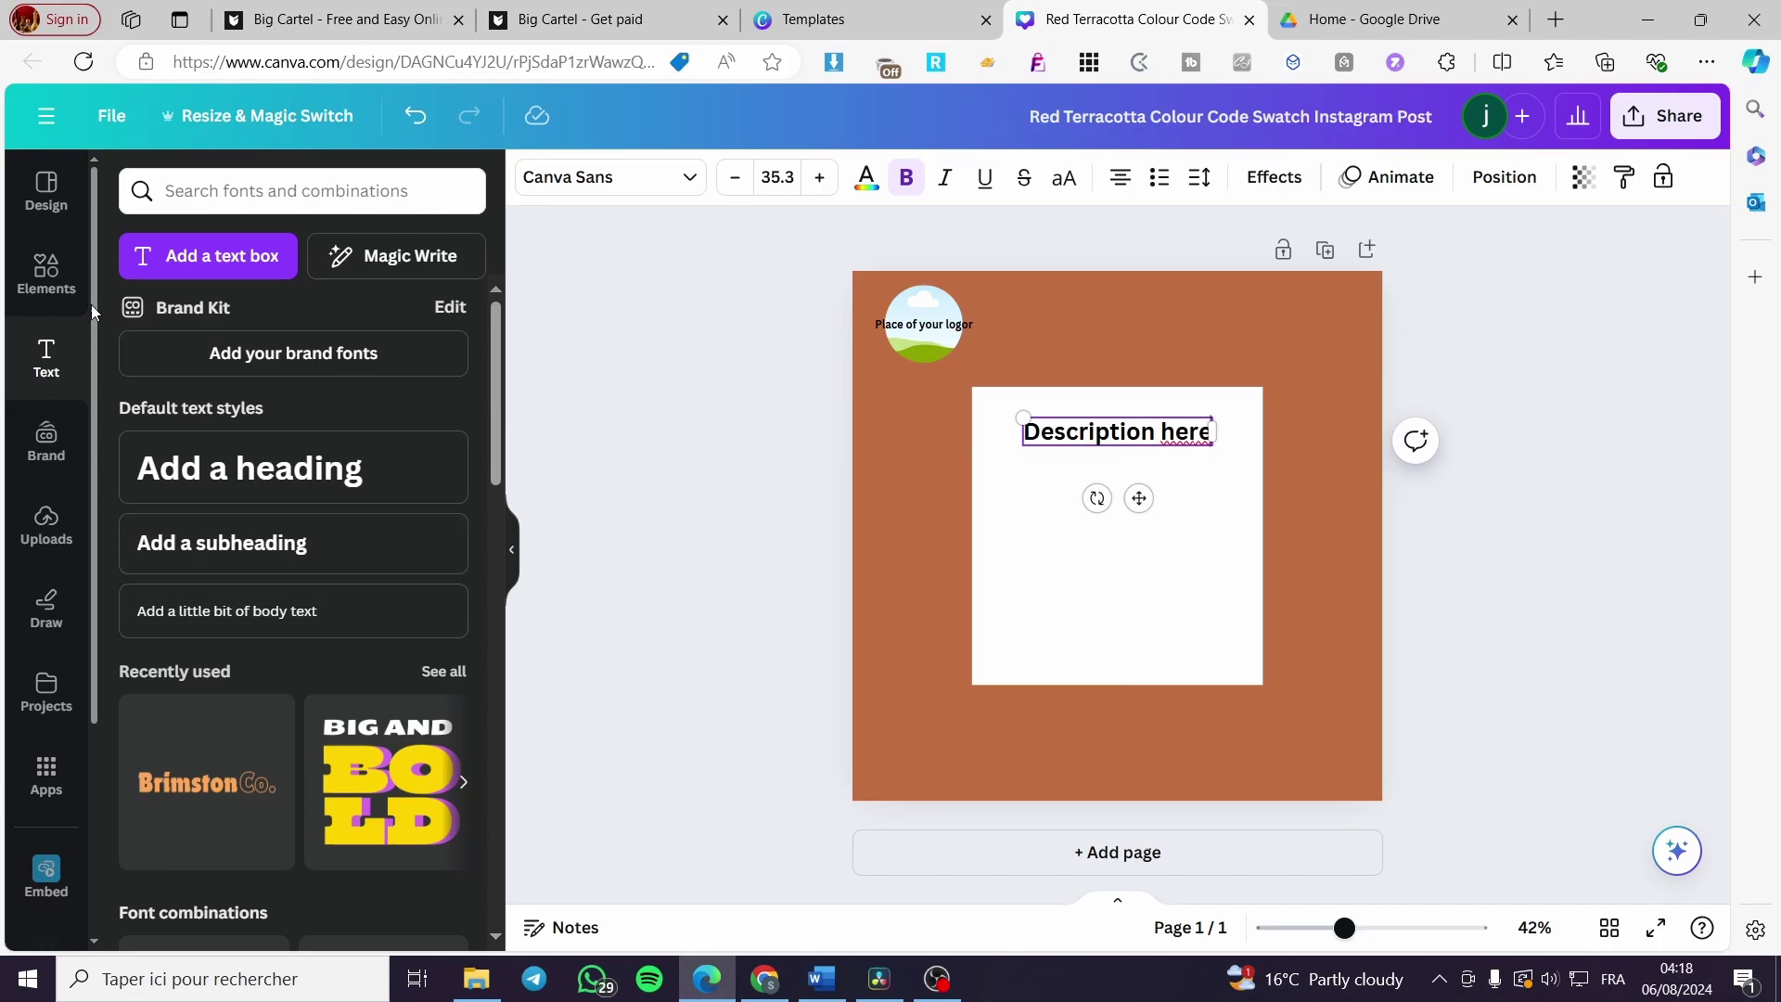
Add a square frame from the elements over the white square and enlarge it until it covers the square.
{"action": "left_click", "coordinate": [47, 278]}
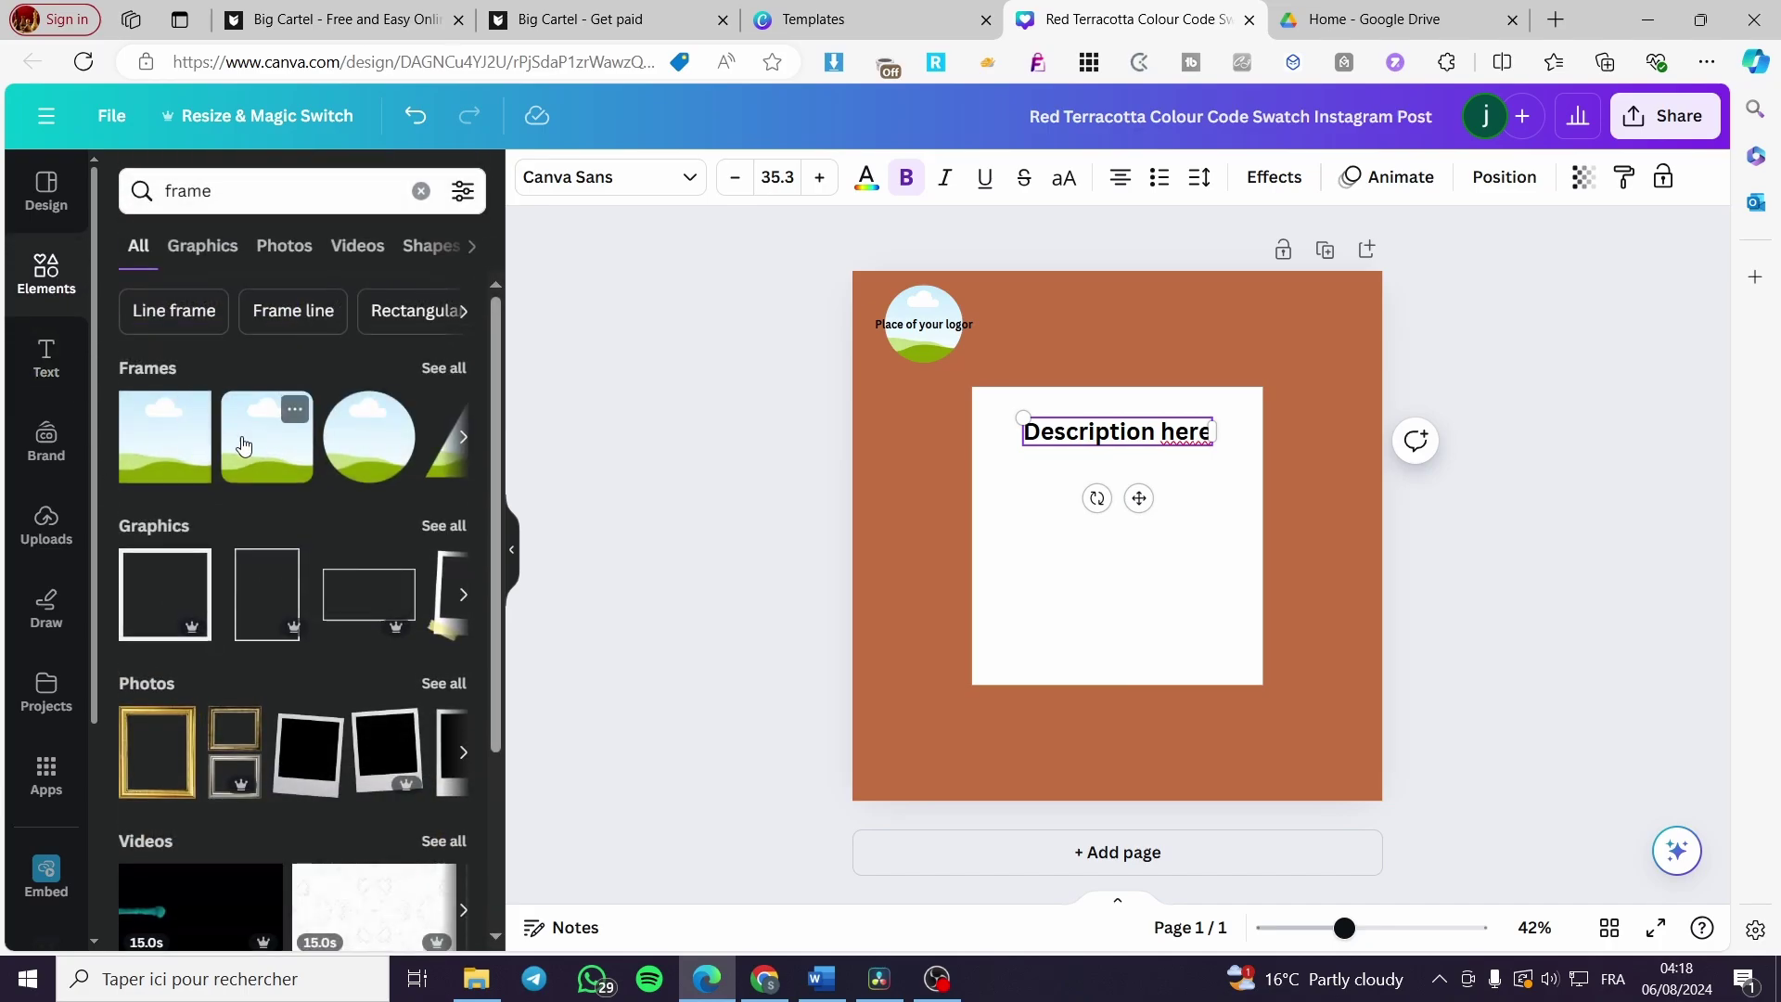
{"action": "left_click_drag", "start_coordinate": [192, 449], "coordinate": [1114, 549]}
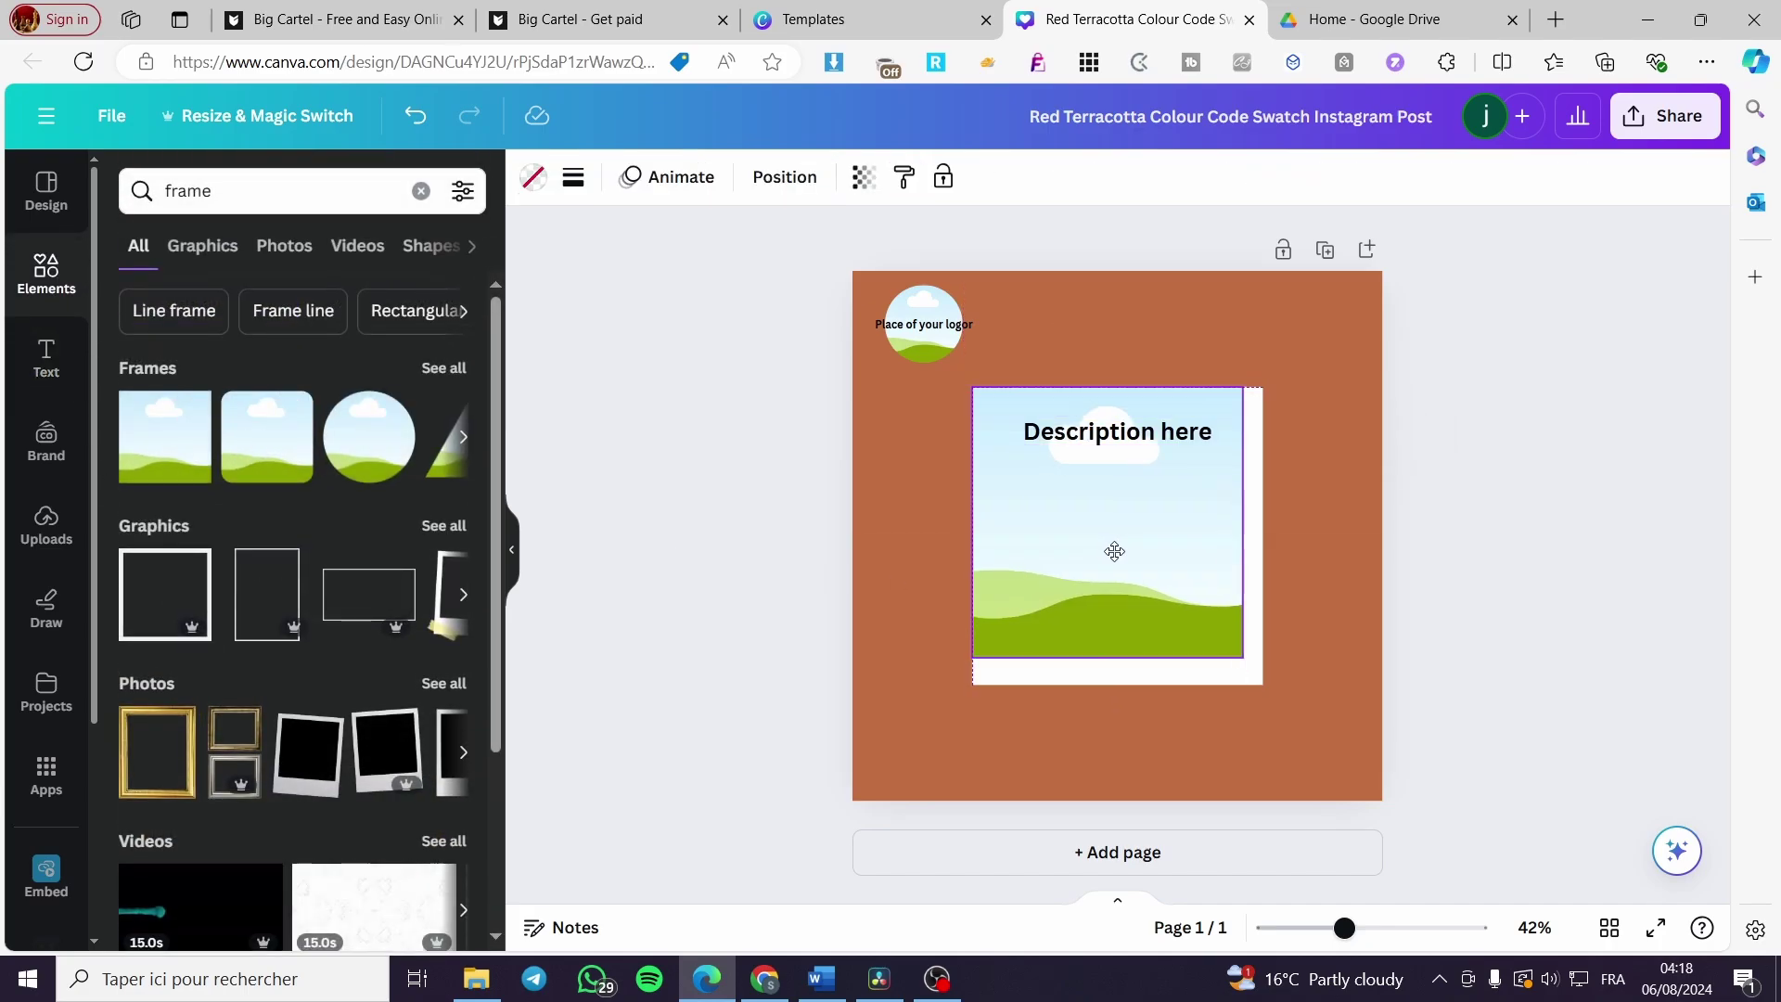
{"action": "left_click_drag", "start_coordinate": [1233, 647], "coordinate": [1270, 683]}
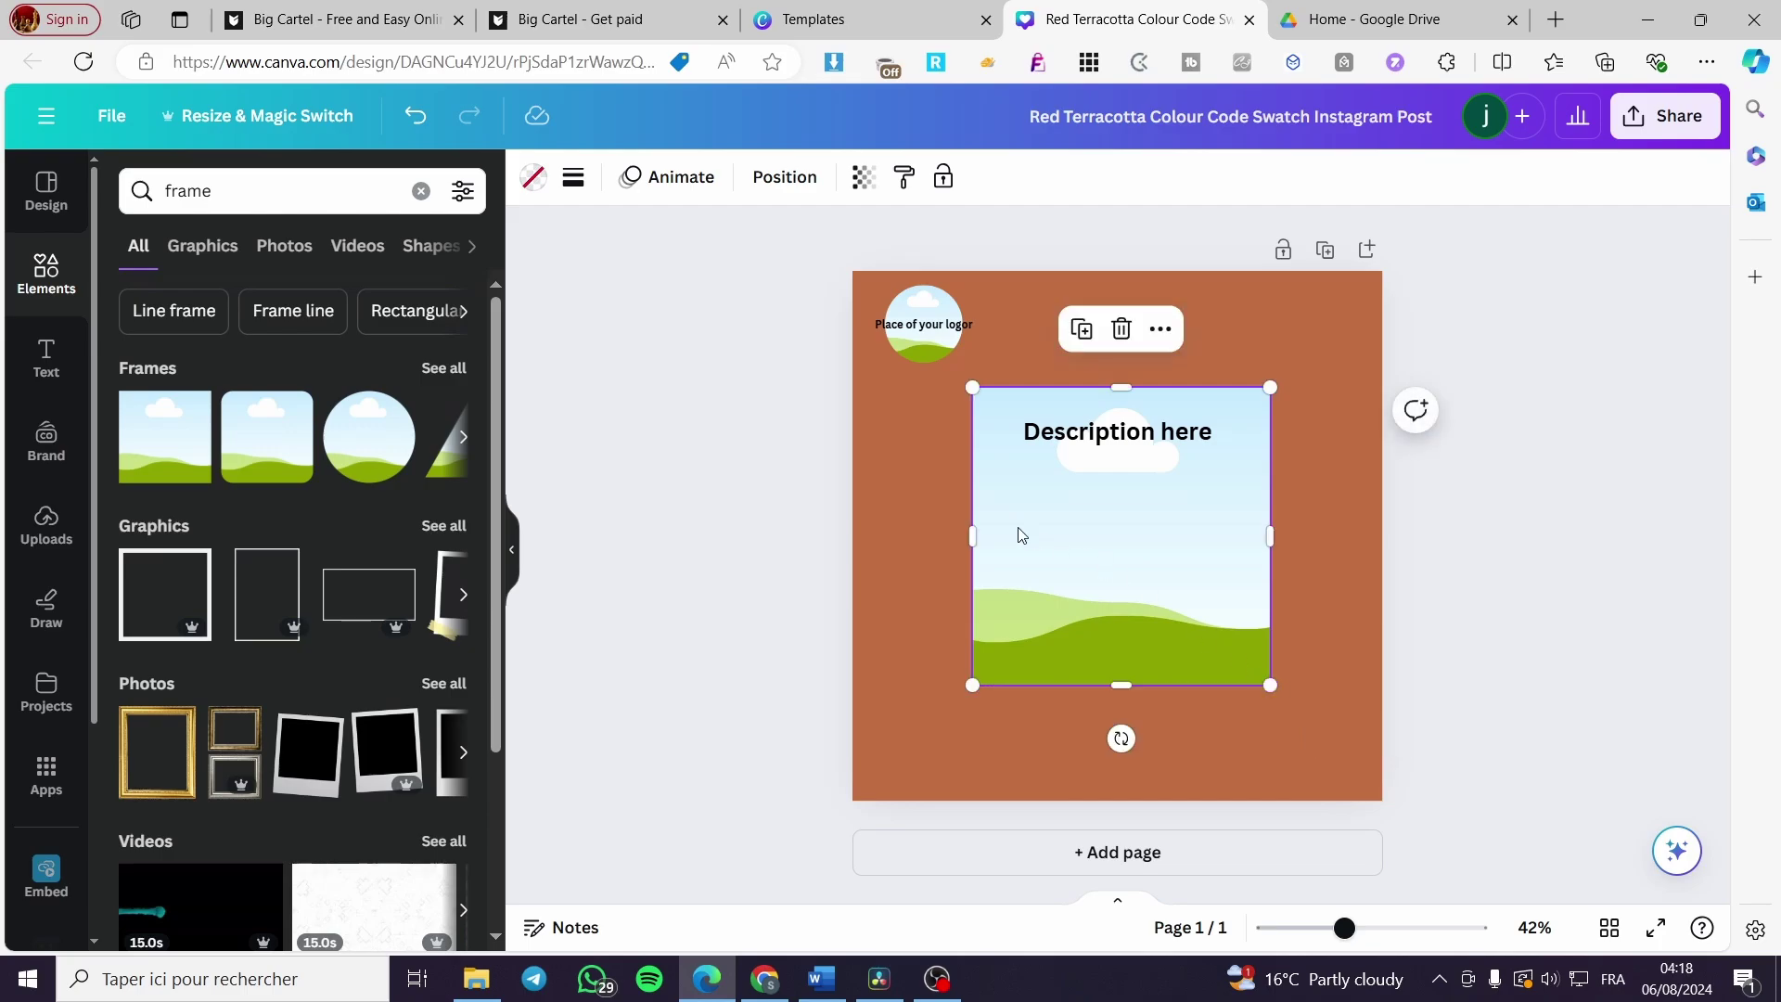
Duplicate the "Description here" text and place the copy near the lower edge of the square frame.
{"action": "left_click", "coordinate": [1095, 441]}
{"action": "left_click", "coordinate": [1155, 360]}
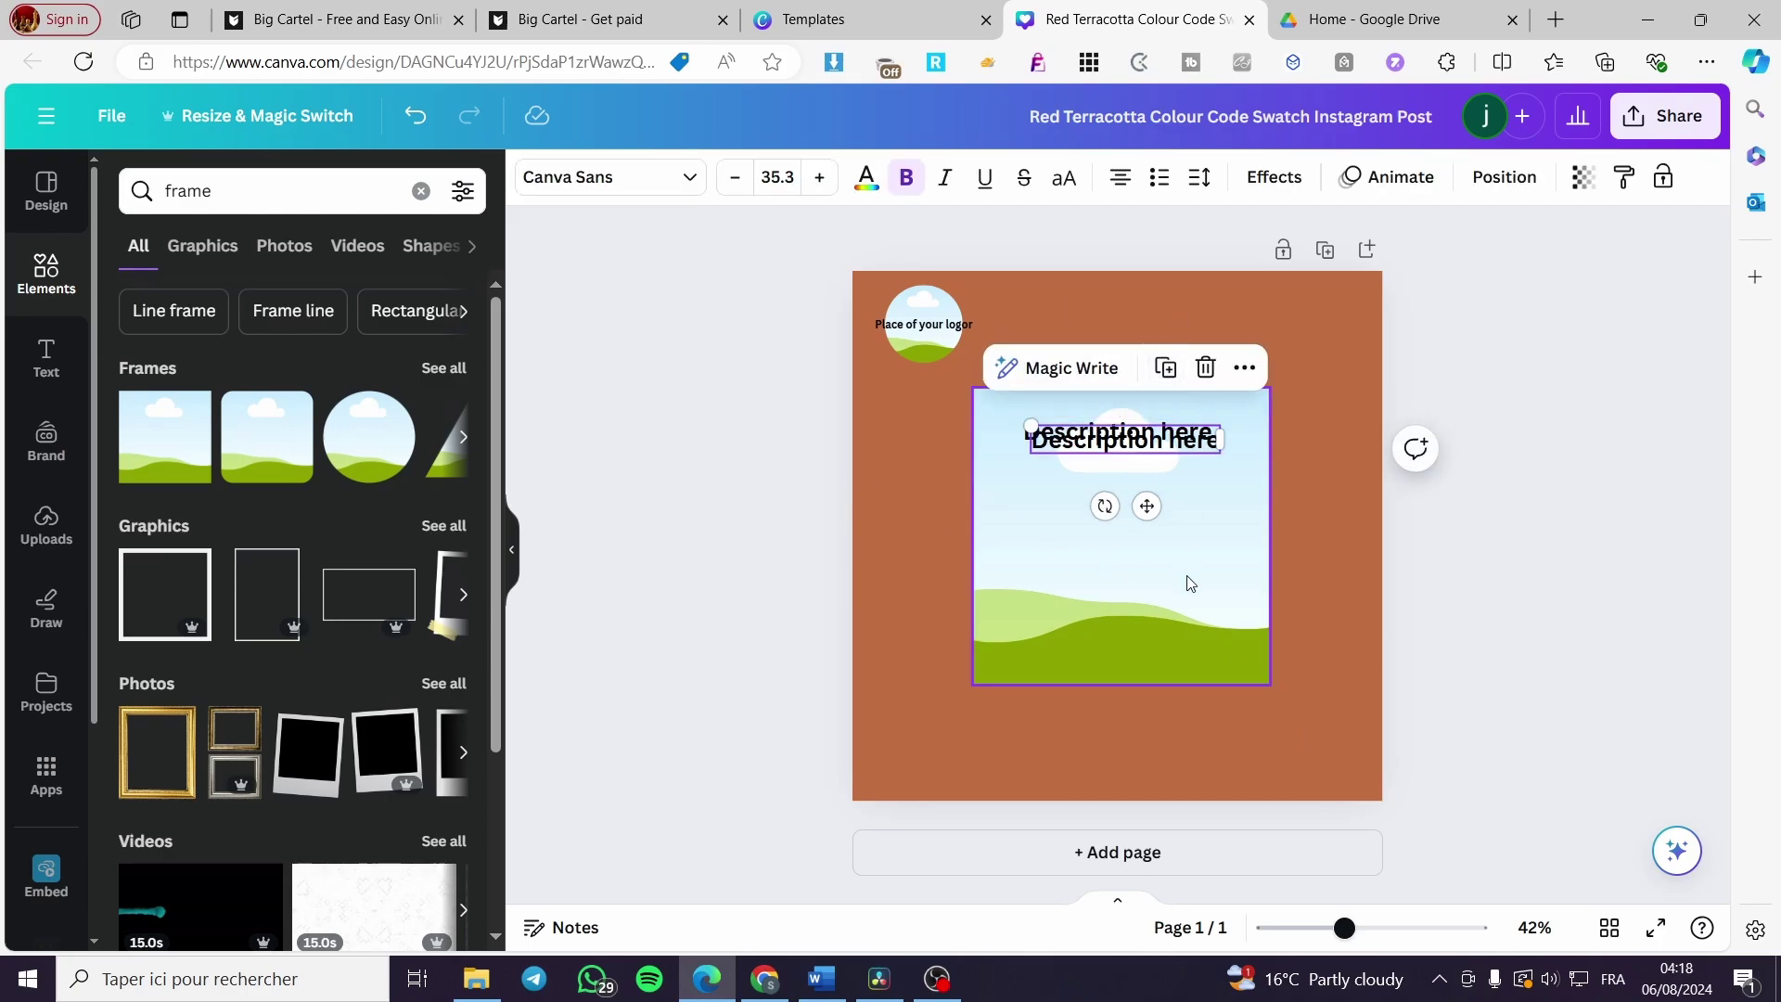
{"action": "left_click_drag", "start_coordinate": [1140, 505], "coordinate": [1133, 722]}
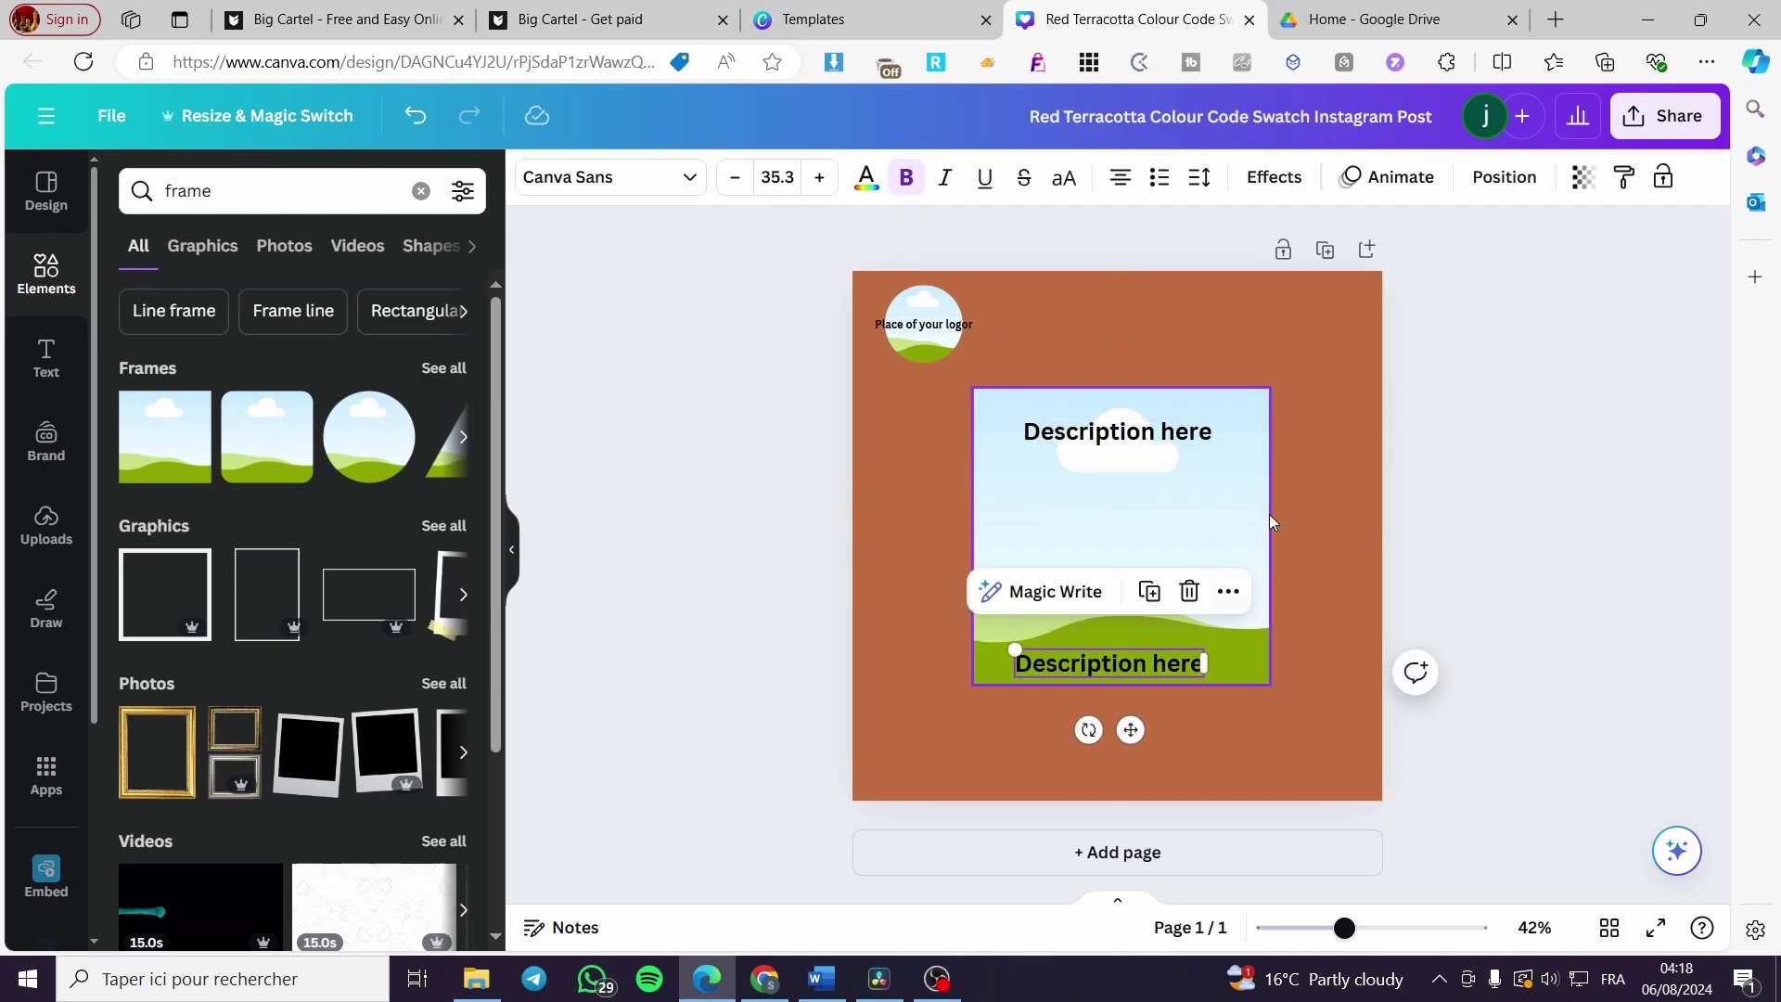
Set the lower text copy's transparency to 23 and change its wording to "Photo here".
{"action": "left_click", "coordinate": [1581, 181]}
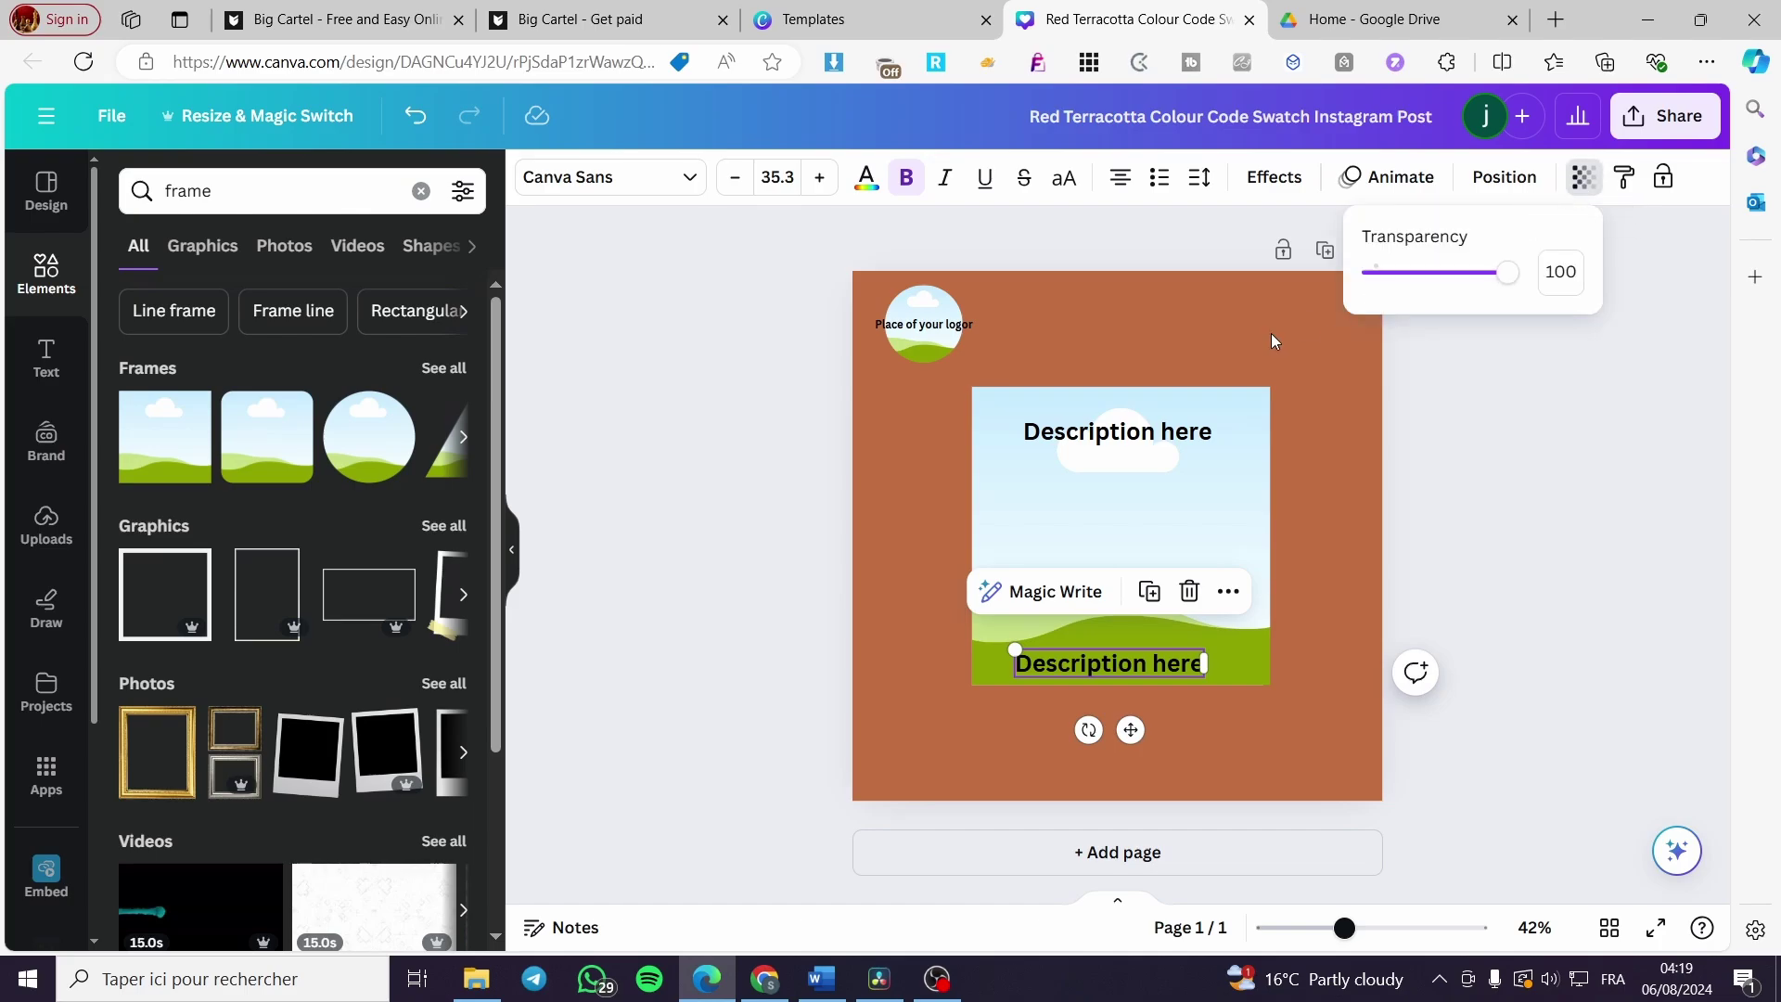
{"action": "left_click_drag", "start_coordinate": [1509, 273], "coordinate": [1449, 291]}
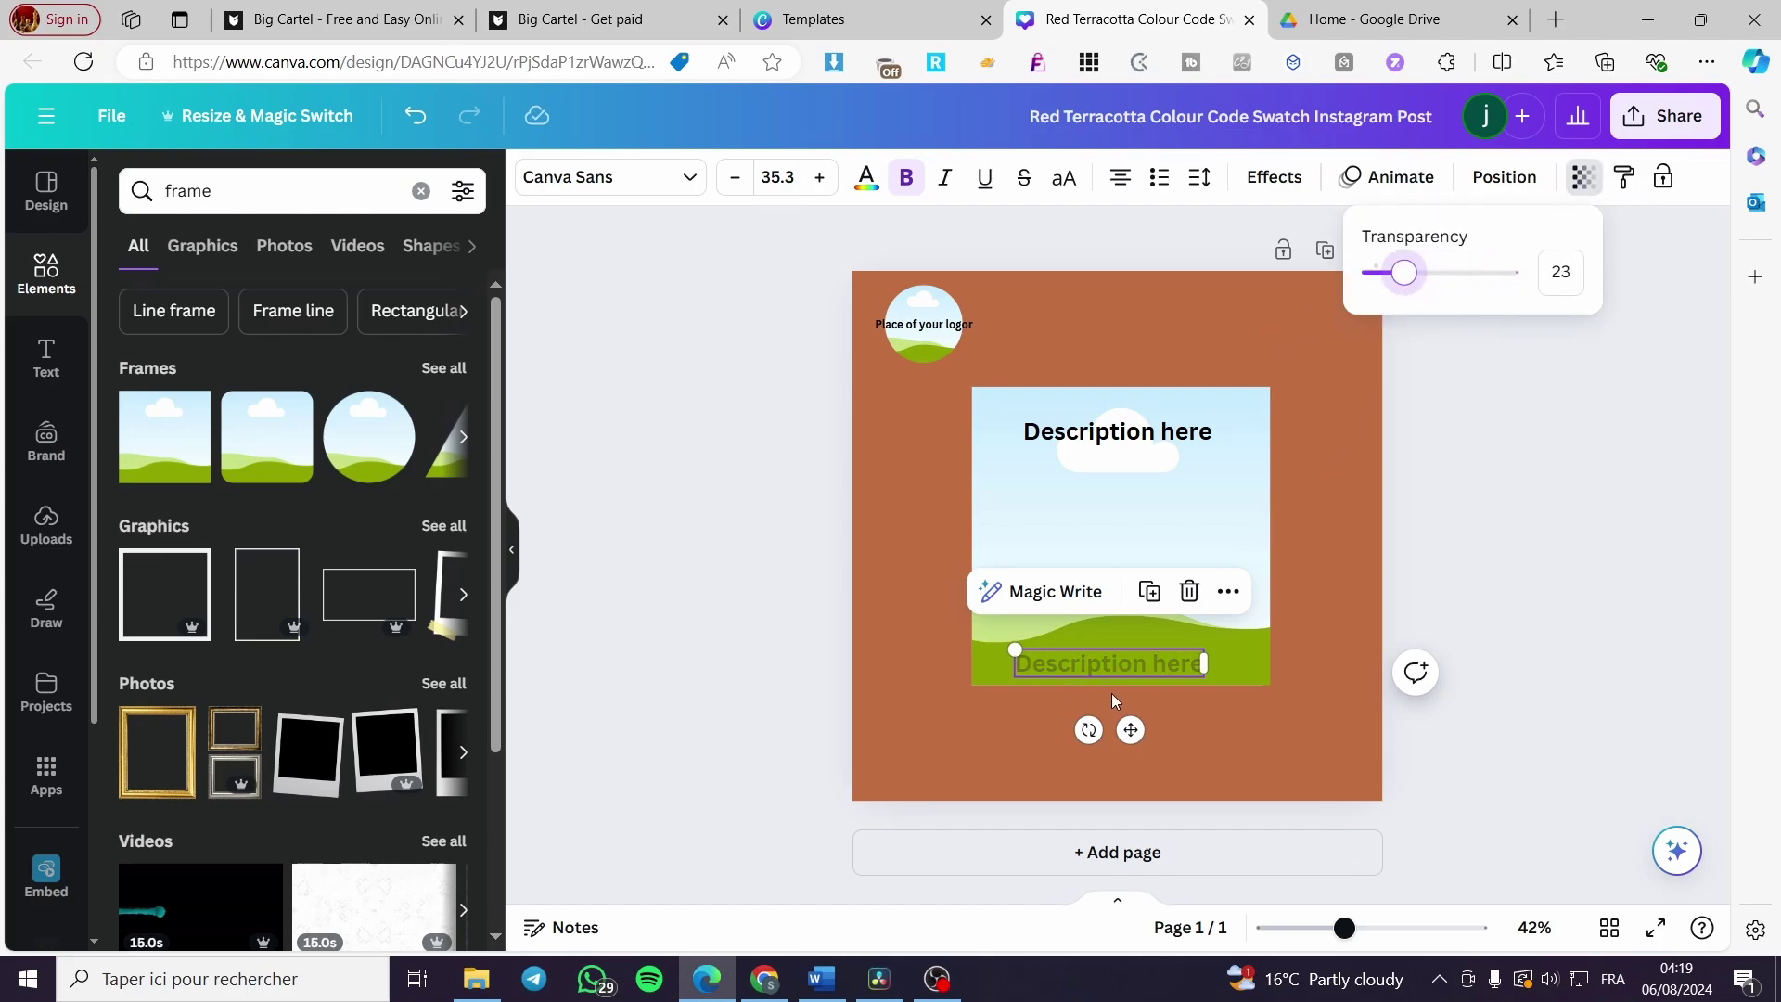
{"action": "left_click_drag", "start_coordinate": [1148, 668], "coordinate": [1160, 667]}
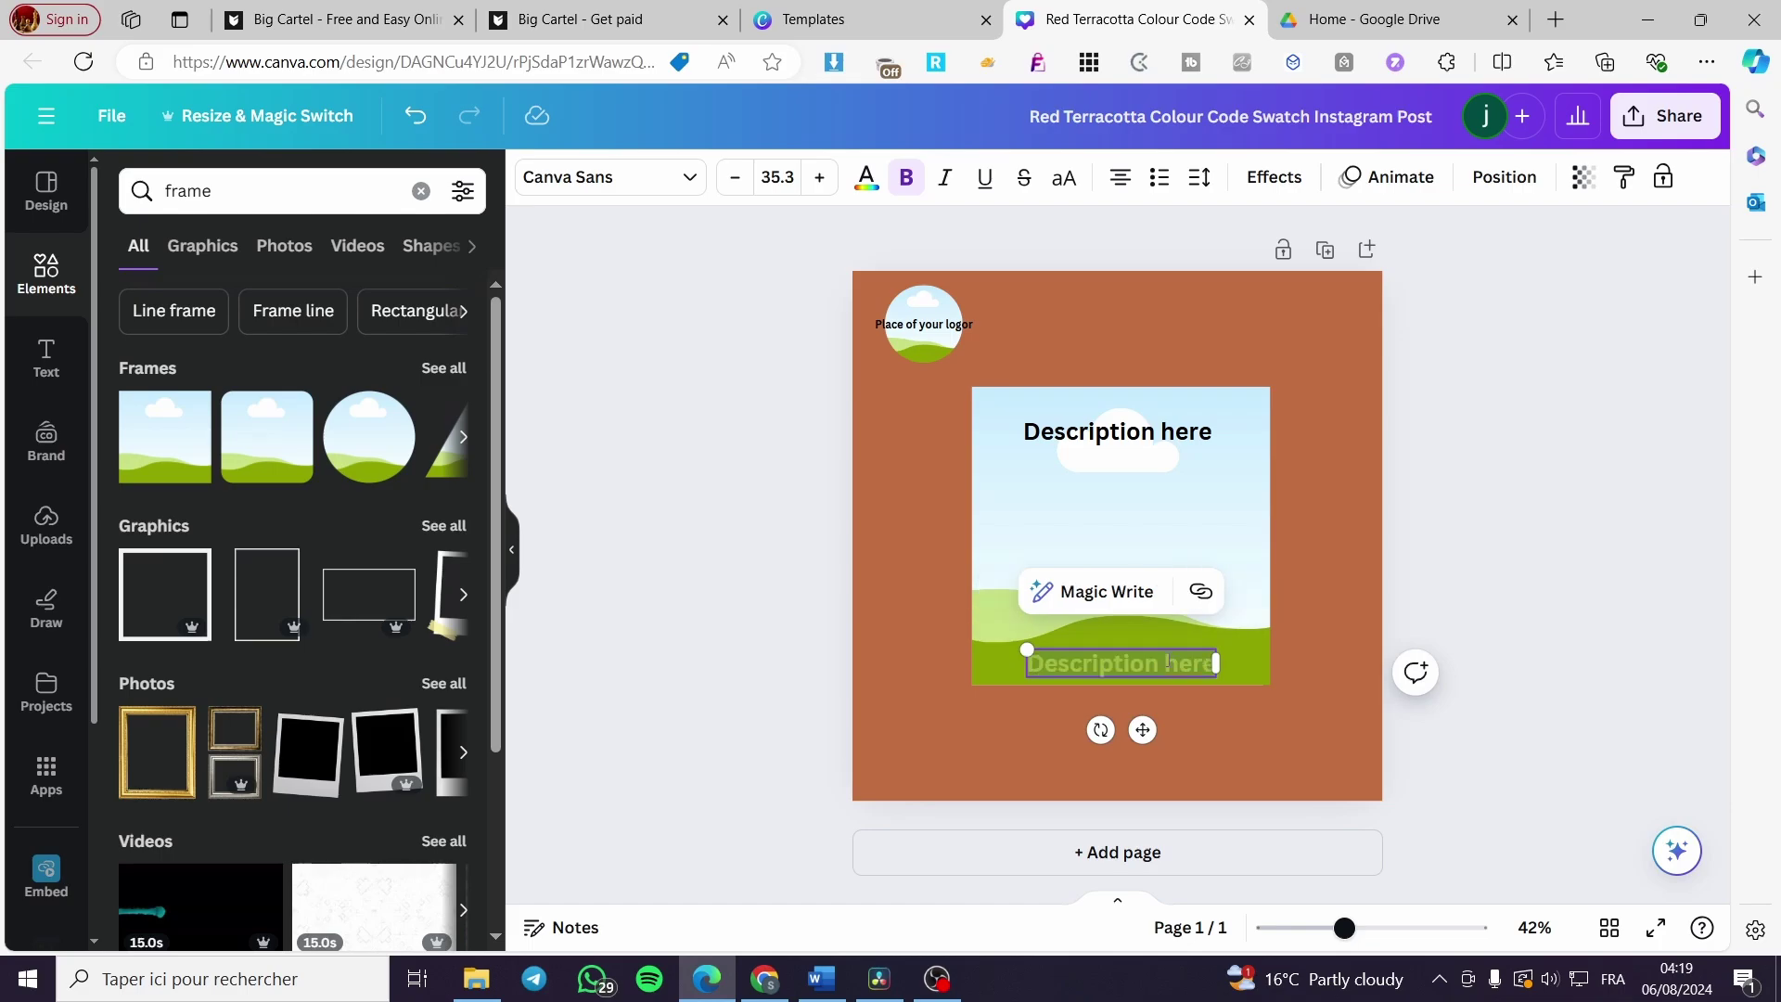
{"action": "type", "text": "Photo h"}
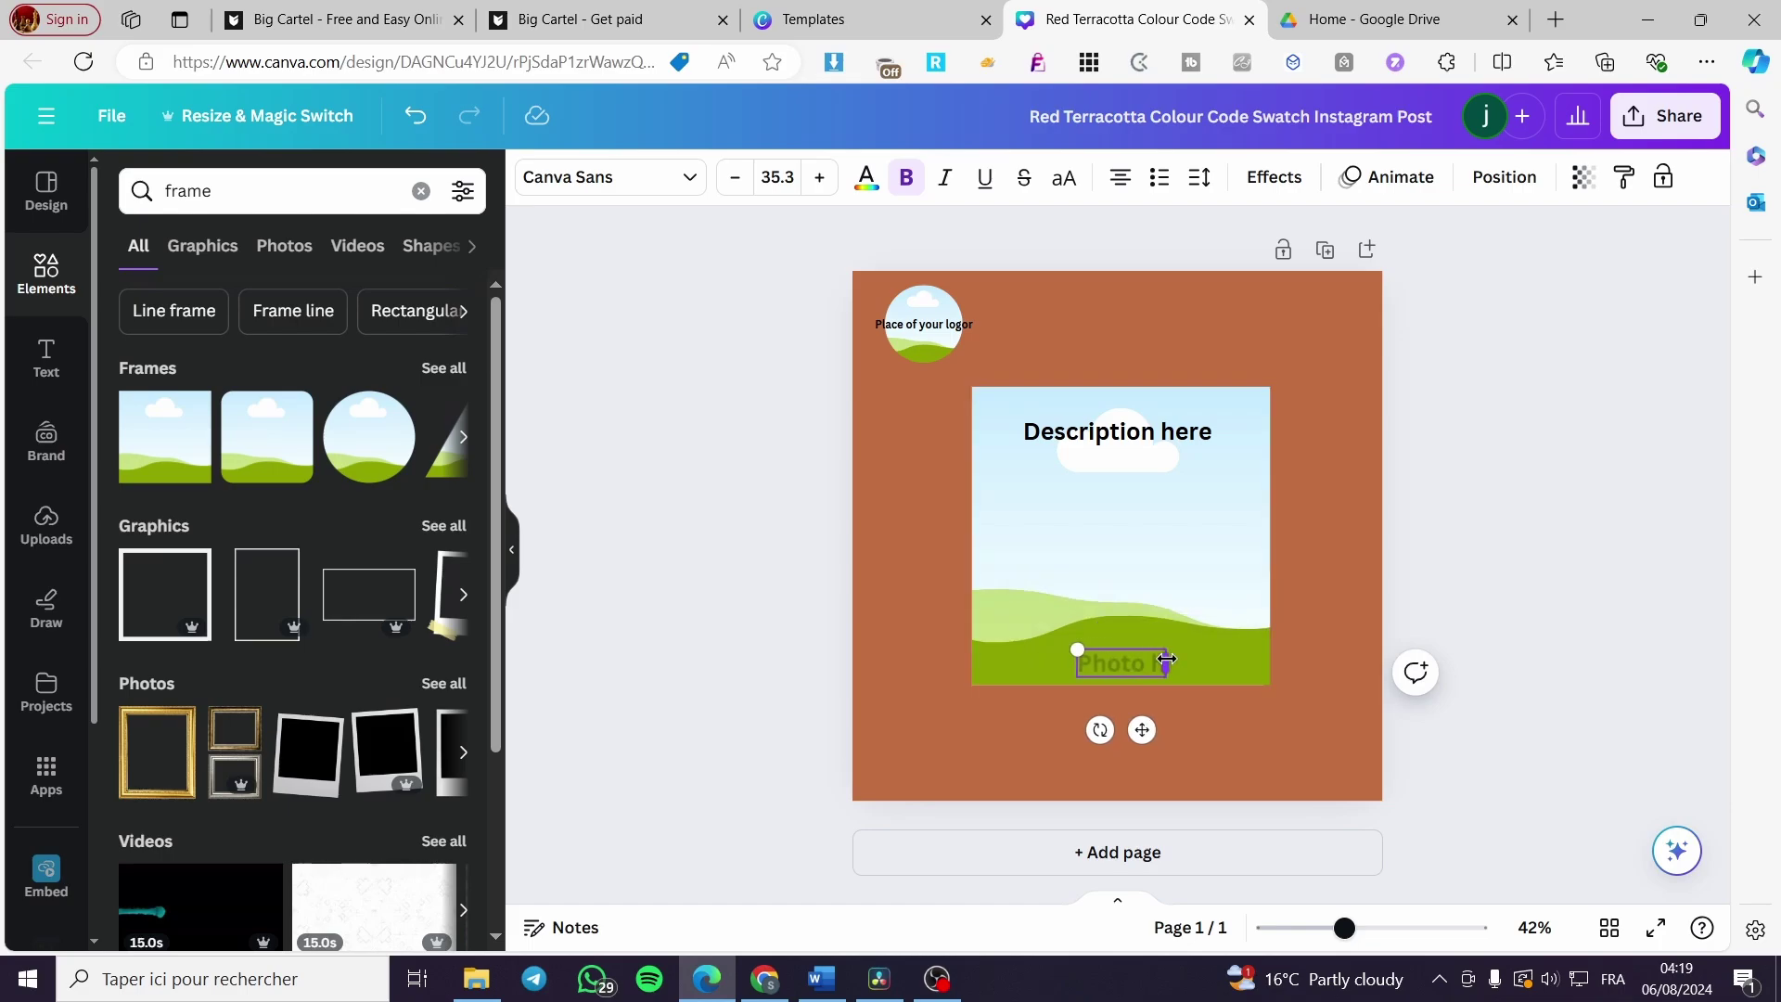
{"action": "left_click", "coordinate": [1555, 610]}
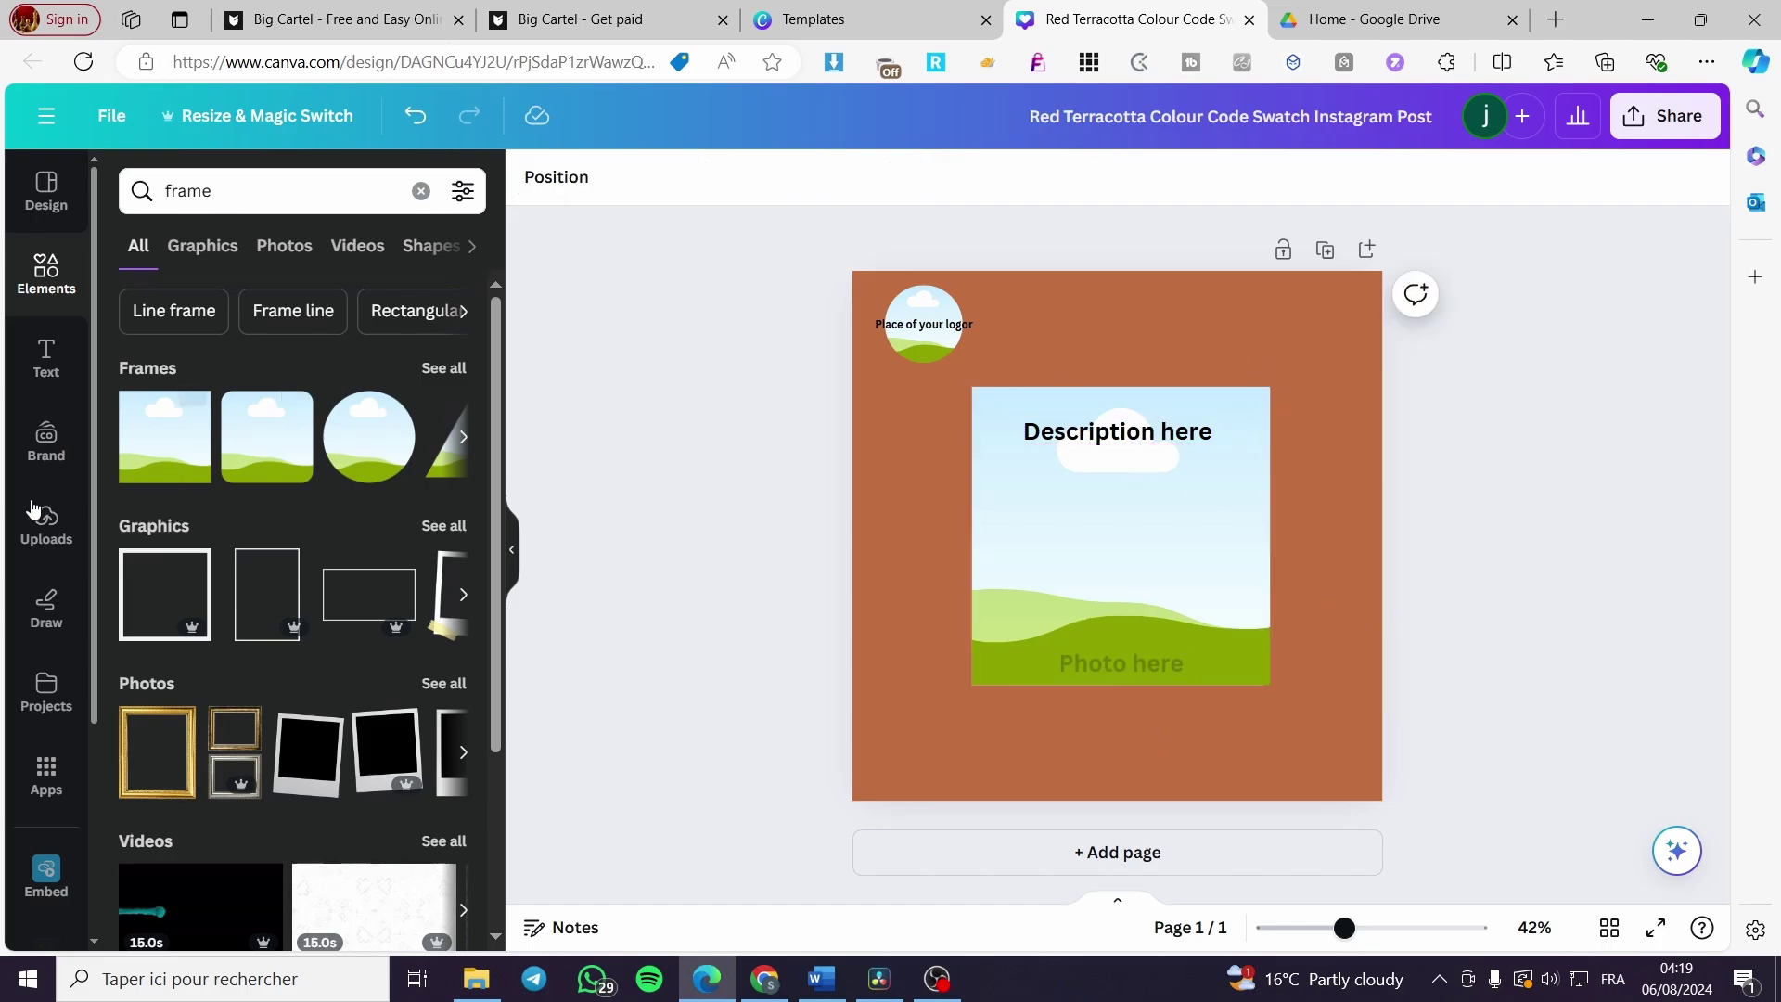
Search the elements for "stickers", add the white circled arrow graphic, shrink it and place it to the right of the square frame.
{"action": "left_click", "coordinate": [47, 274]}
{"action": "left_click", "coordinate": [342, 182]}
{"action": "type", "text": "s"}
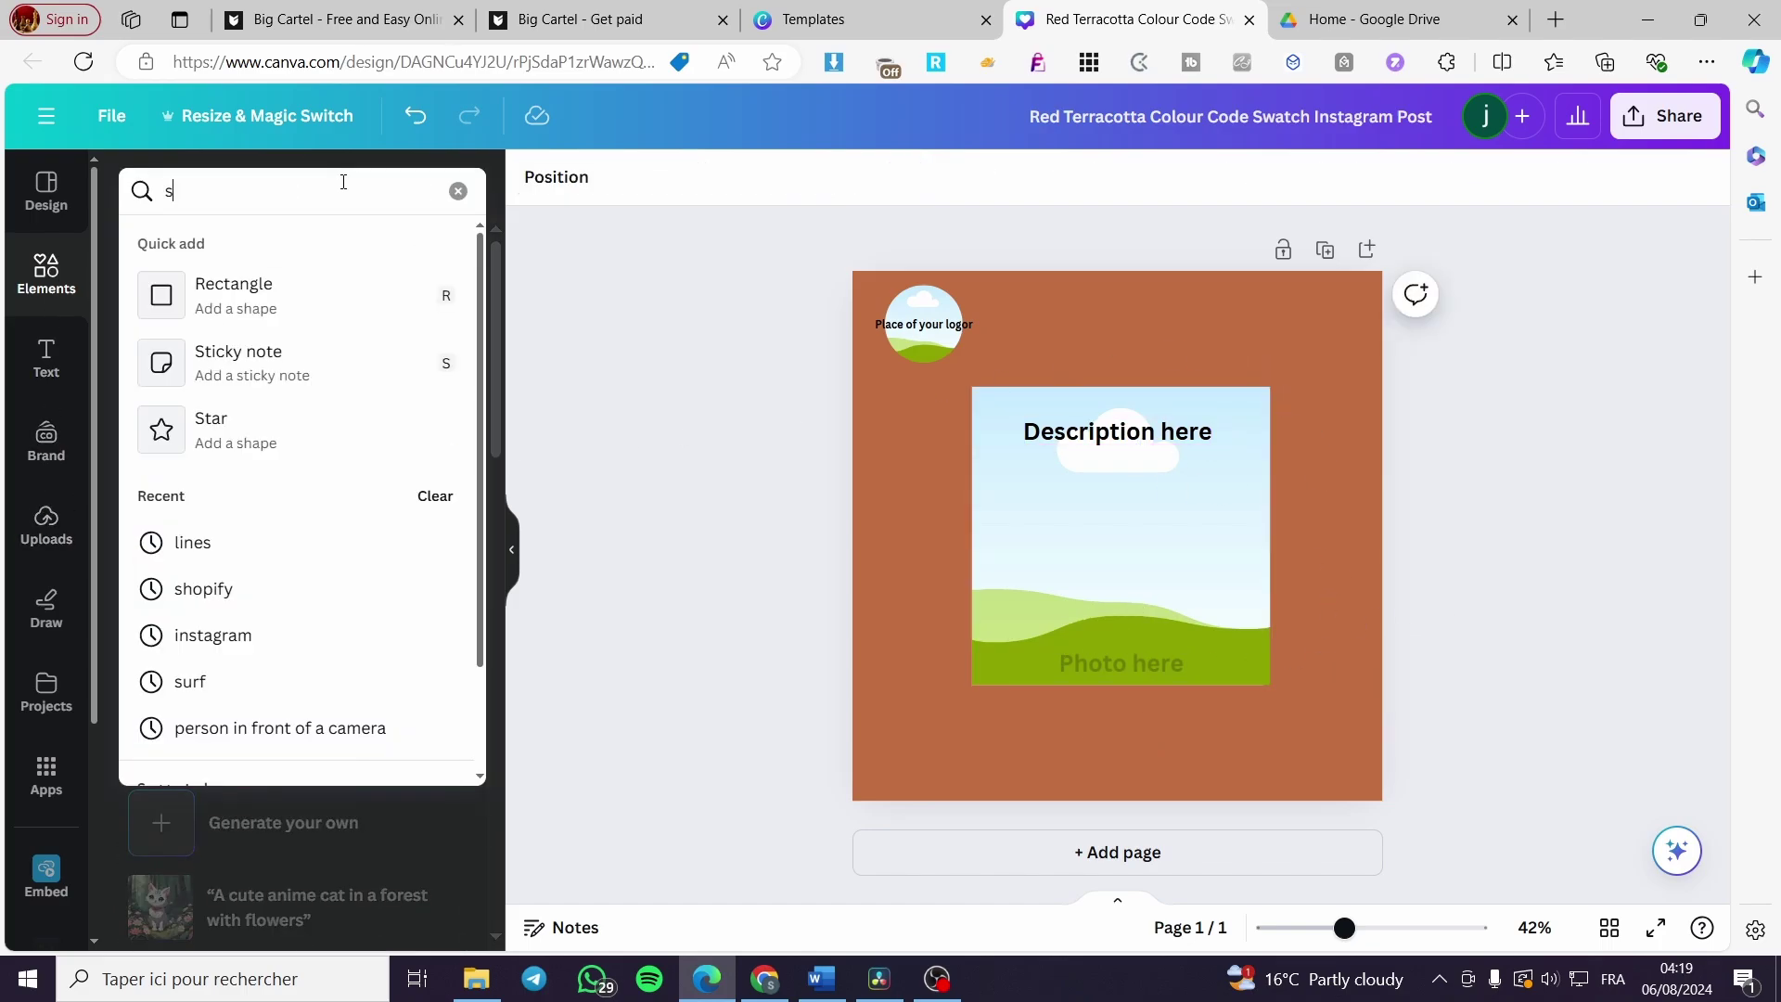
{"action": "type", "text": "tickers"}
{"action": "key", "text": "Return"}
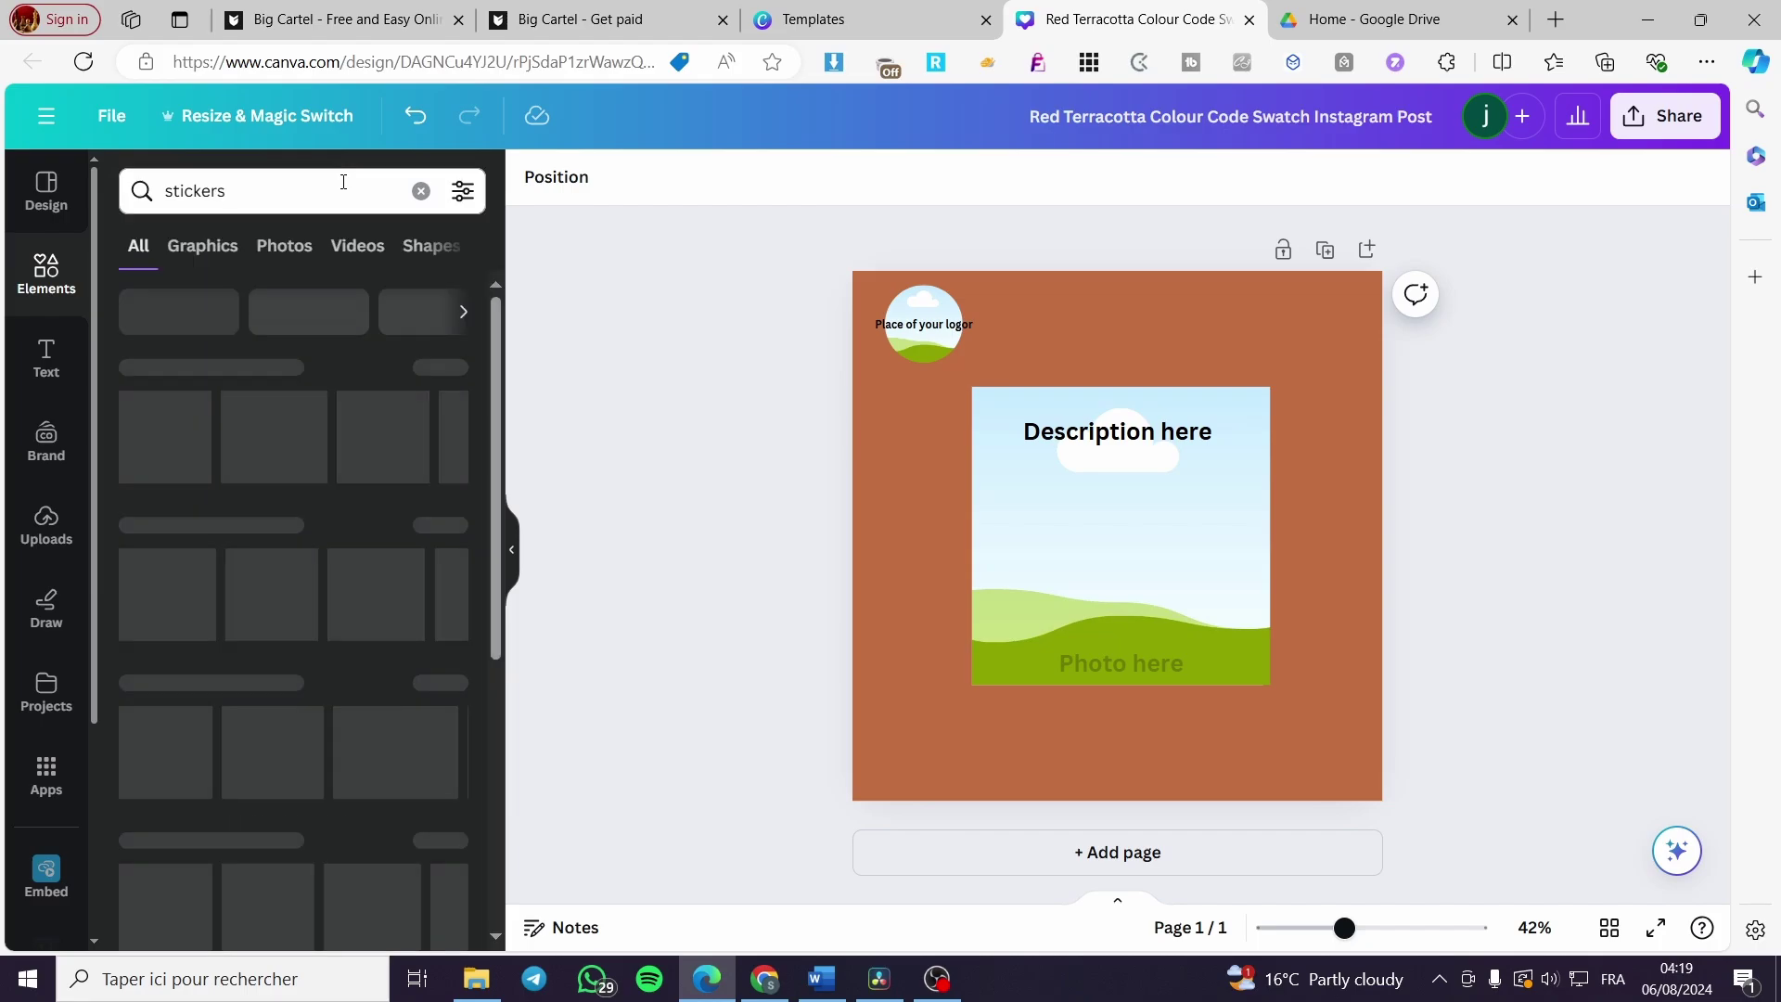
{"action": "left_click", "coordinate": [445, 526]}
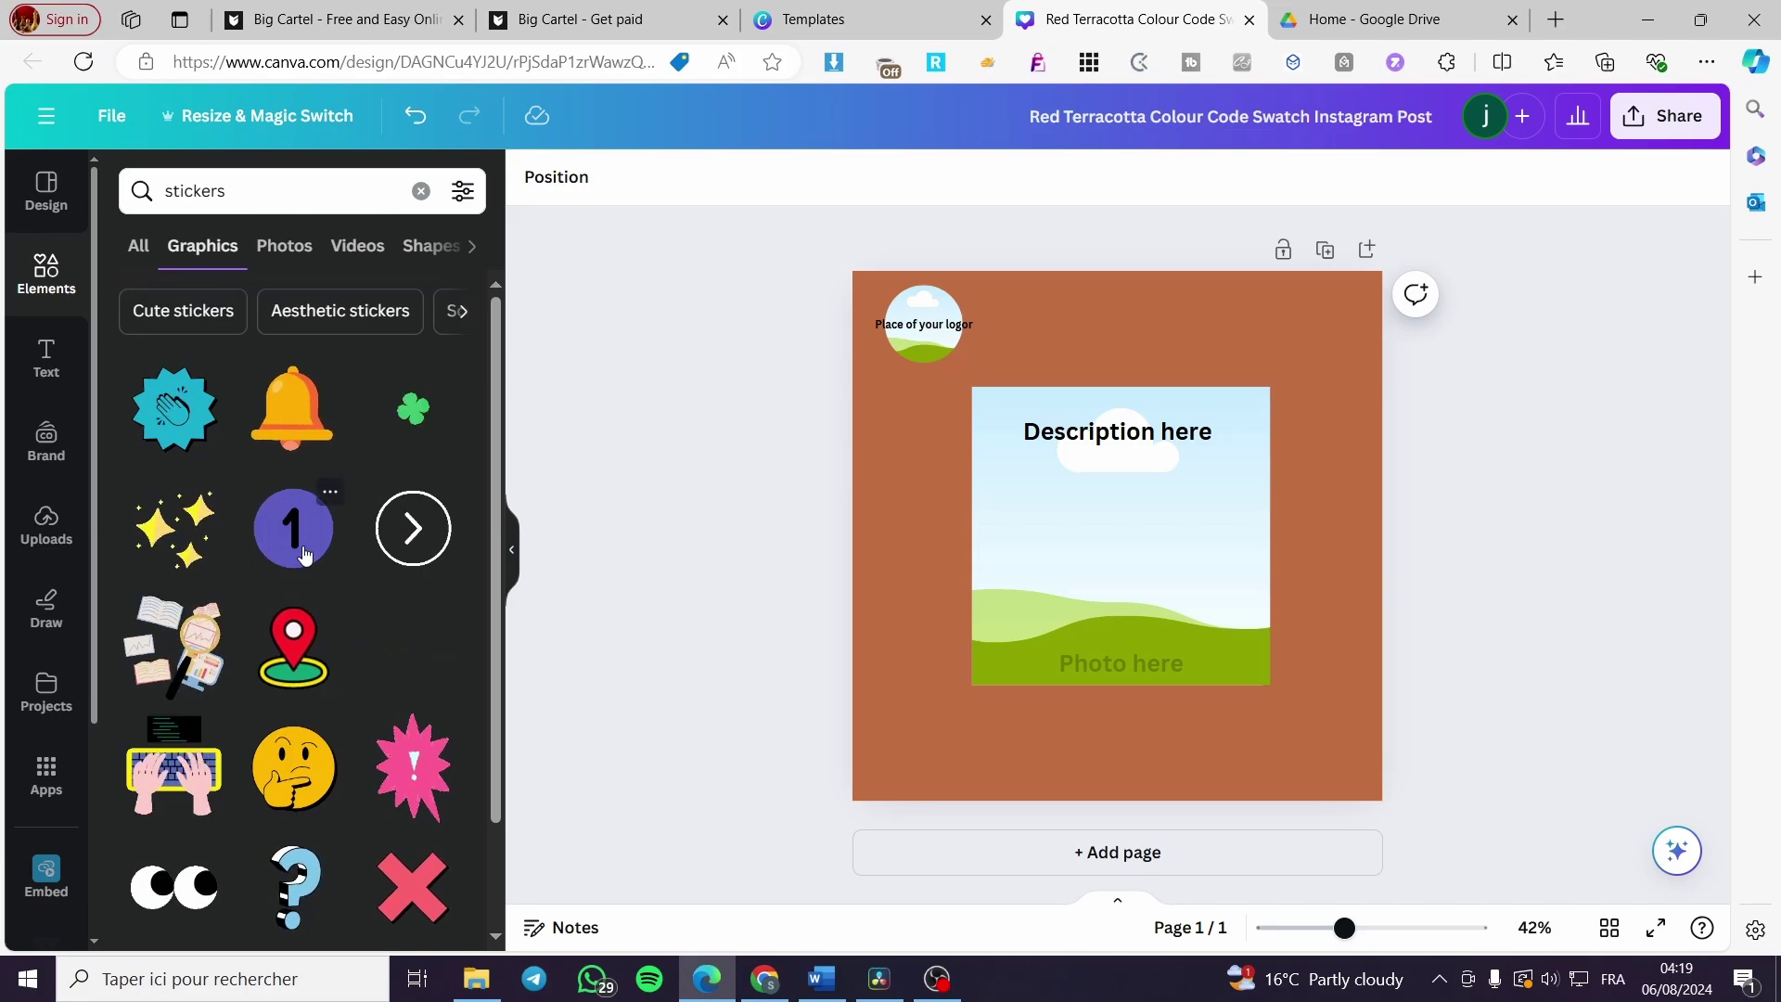
{"action": "left_click", "coordinate": [418, 541]}
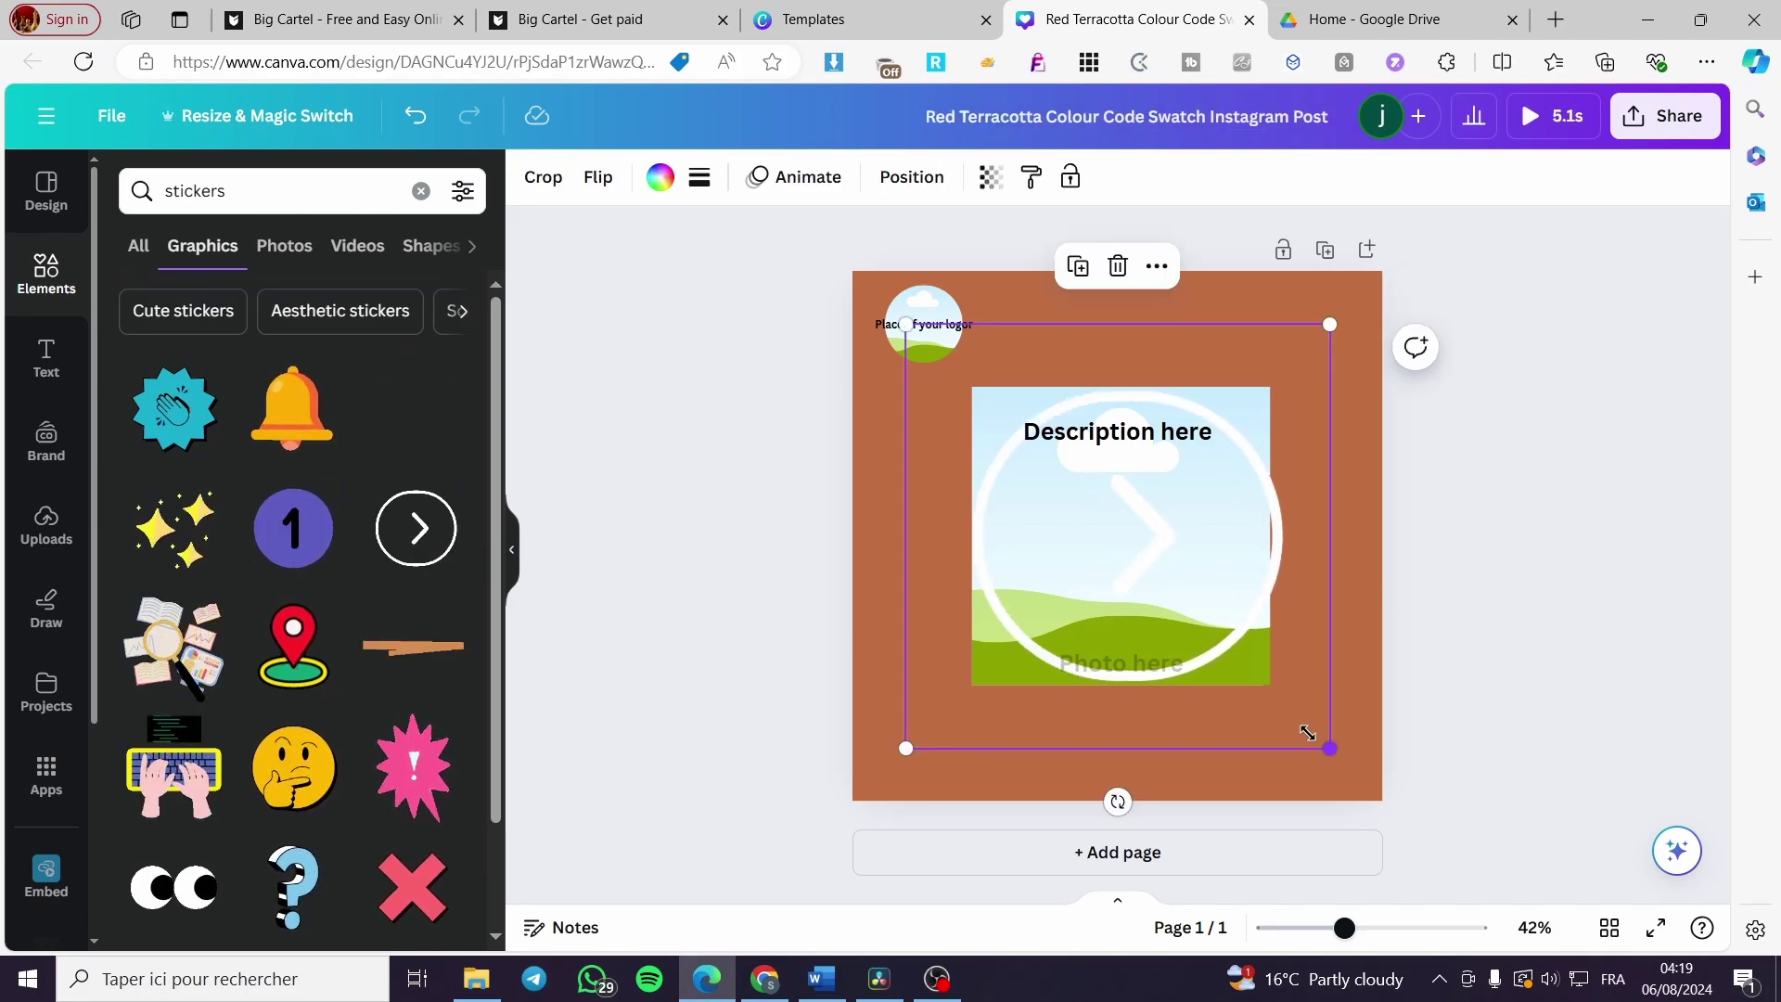
{"action": "left_click_drag", "start_coordinate": [1327, 748], "coordinate": [1327, 530]}
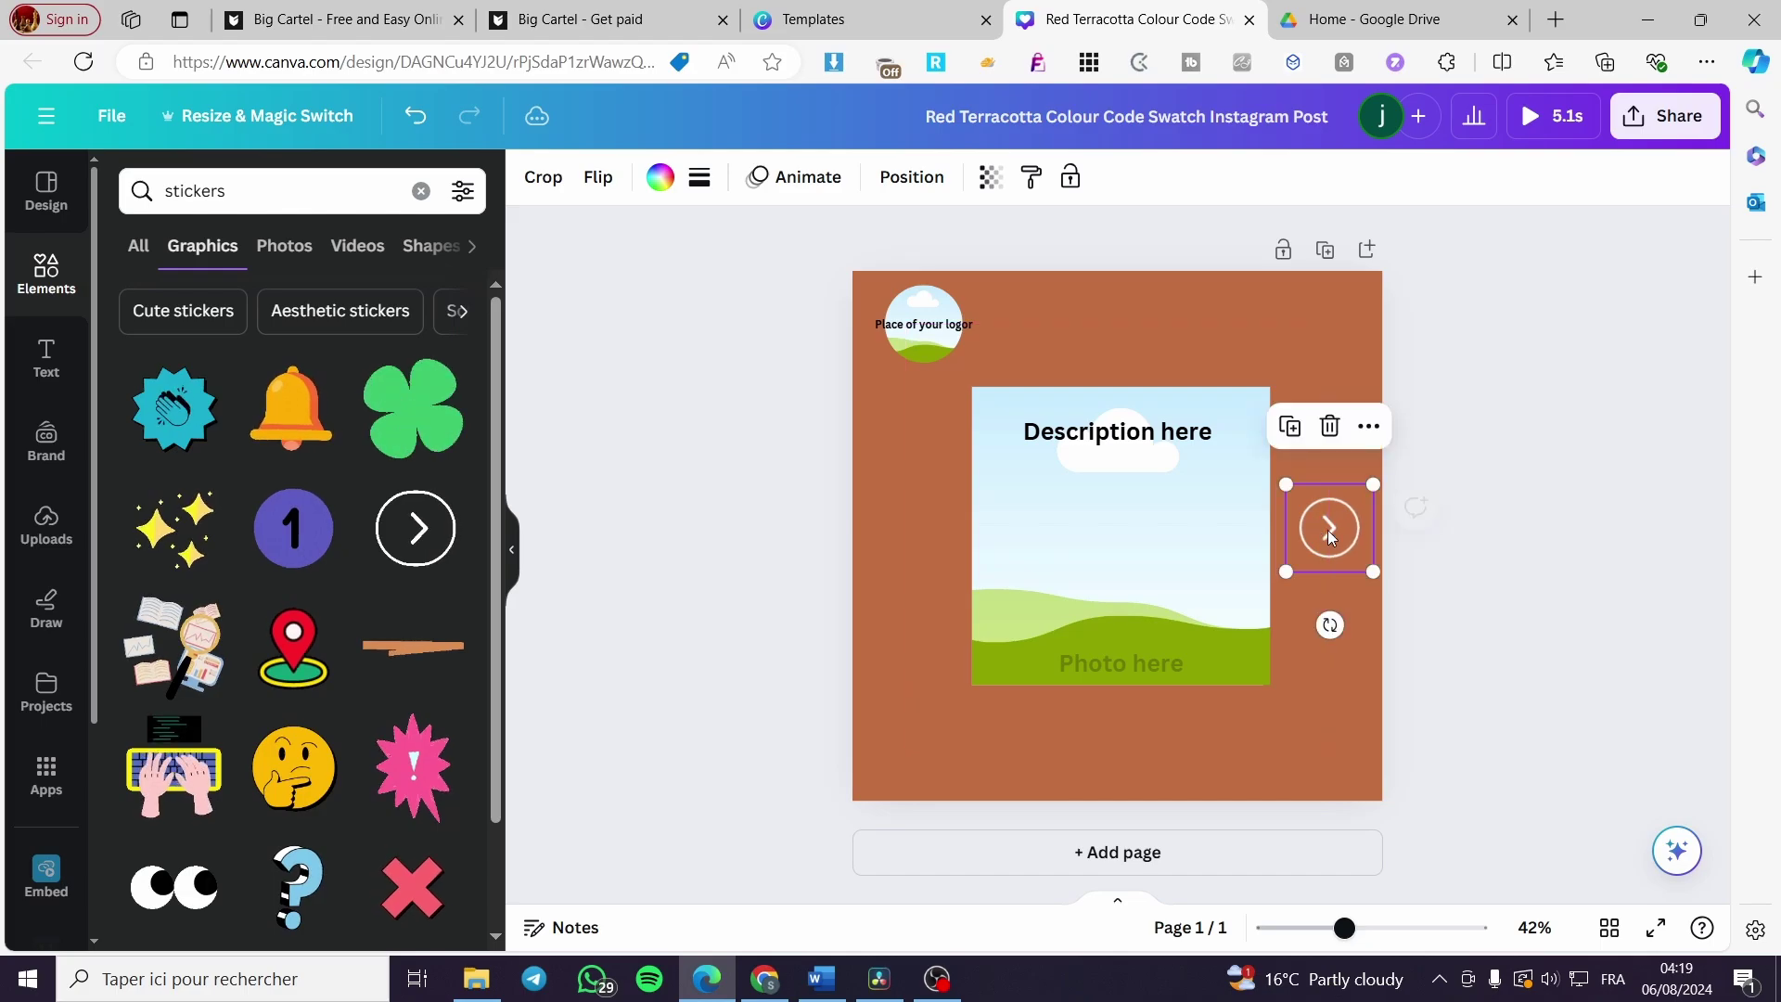
{"action": "left_click", "coordinate": [1499, 553]}
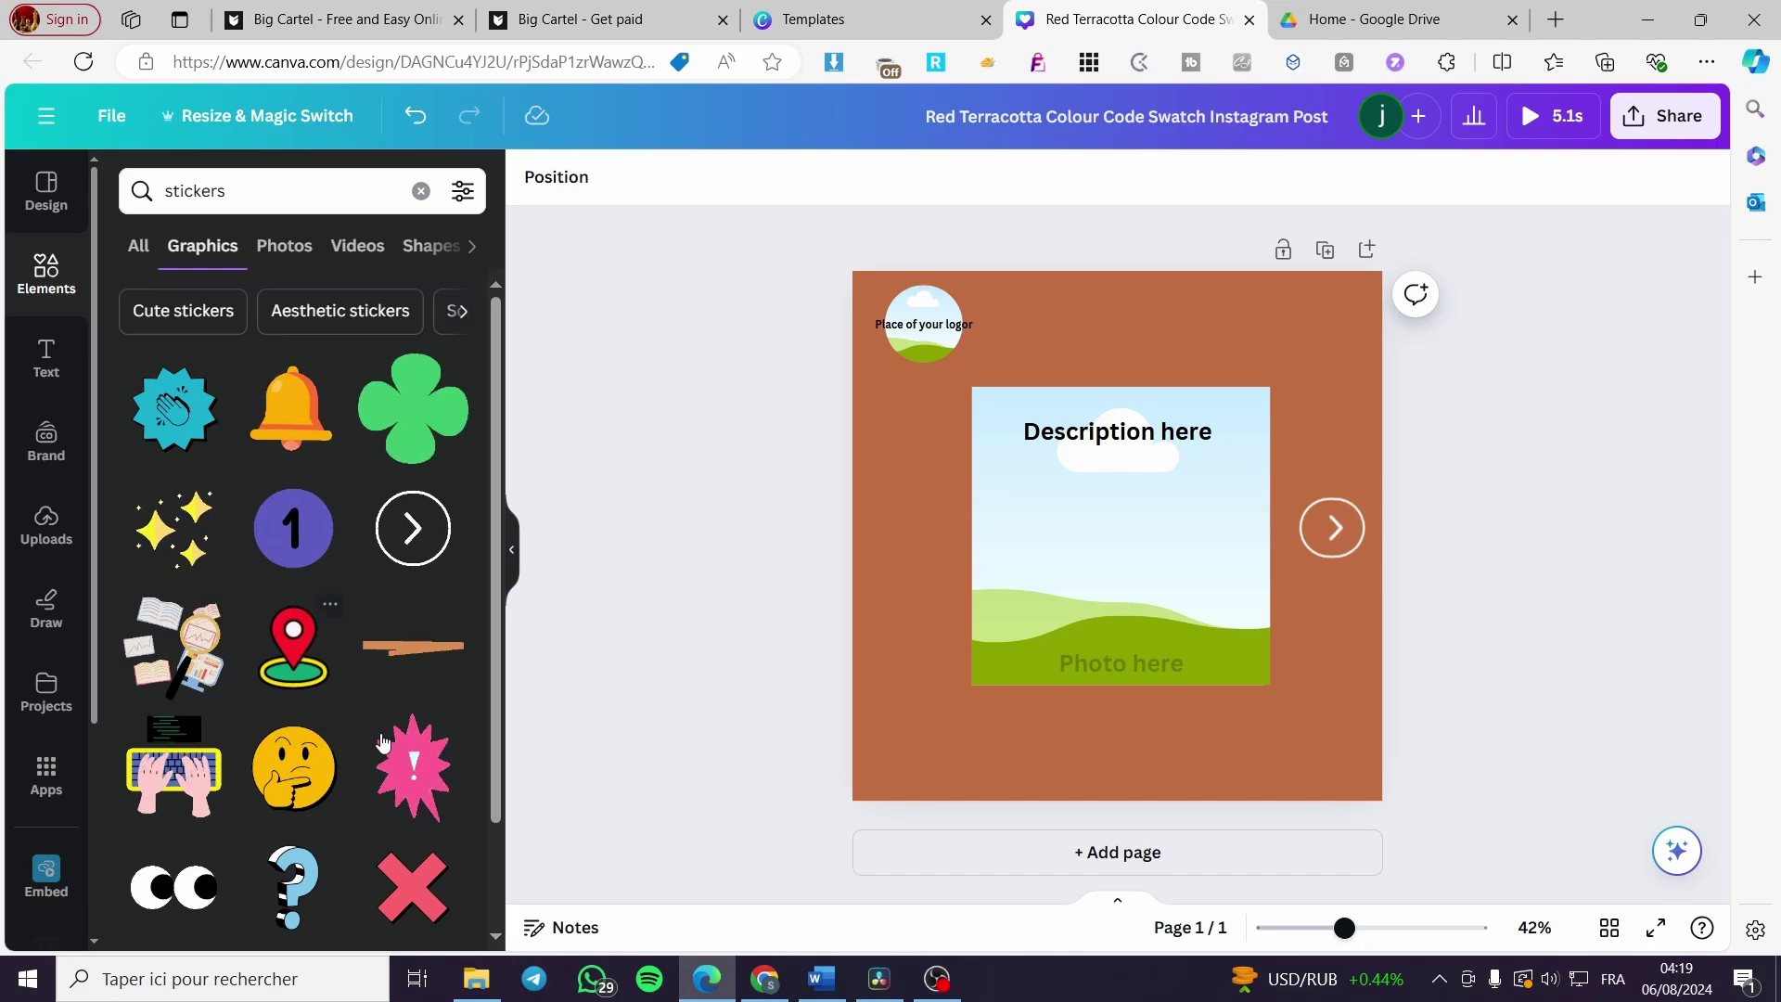
Add the smiling cherries sticker from the photo results, shrink it and center it above the square frame.
{"action": "scroll", "coordinate": [390, 739], "scroll_direction": "down", "scroll_amount": 3}
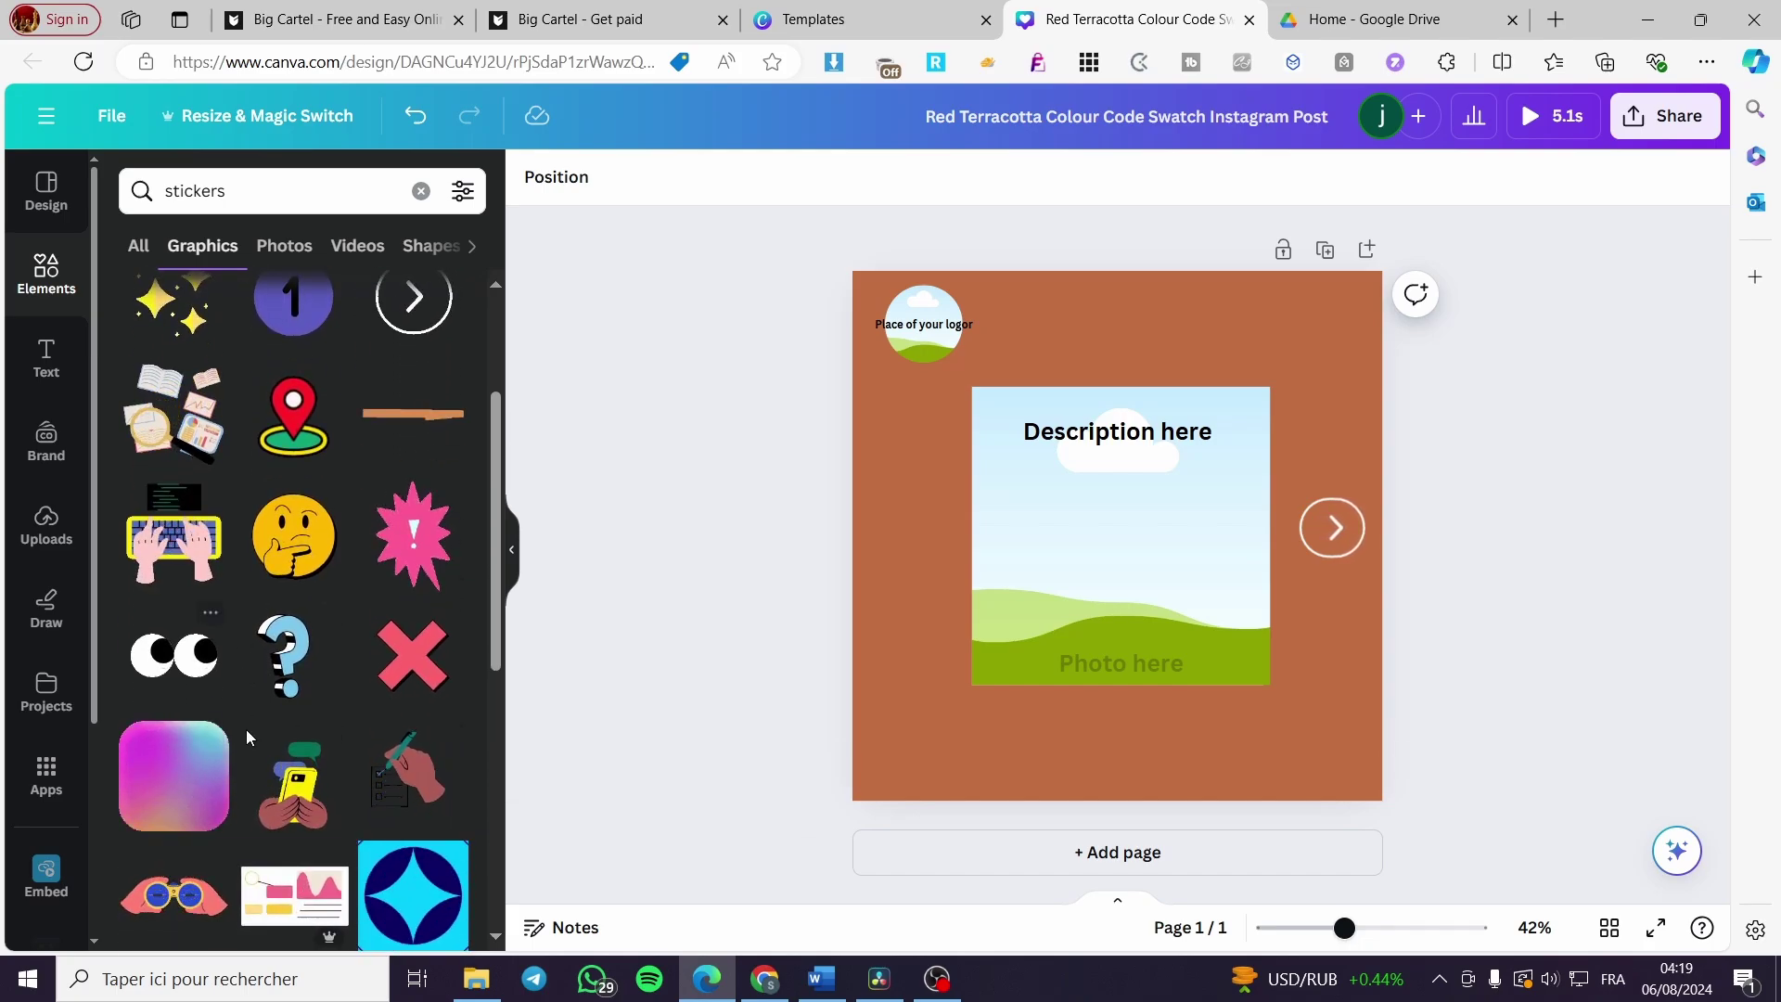
{"action": "scroll", "coordinate": [206, 713], "scroll_direction": "down", "scroll_amount": 4}
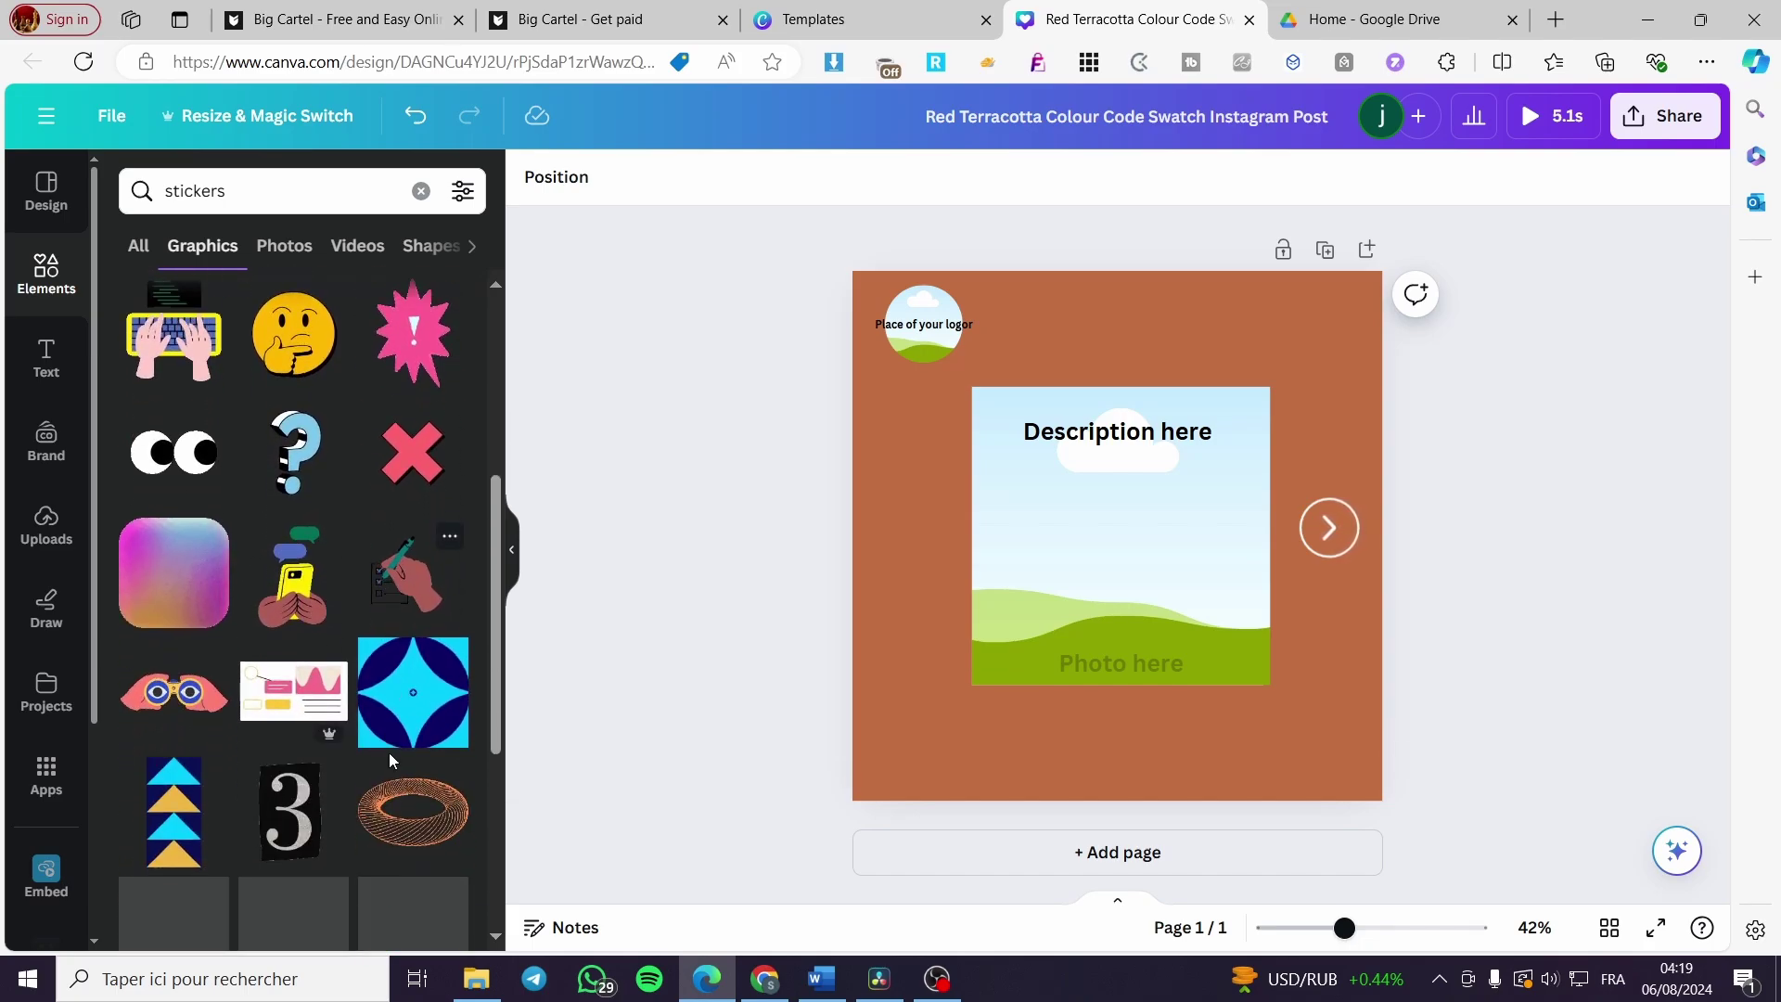
{"action": "left_click", "coordinate": [148, 256]}
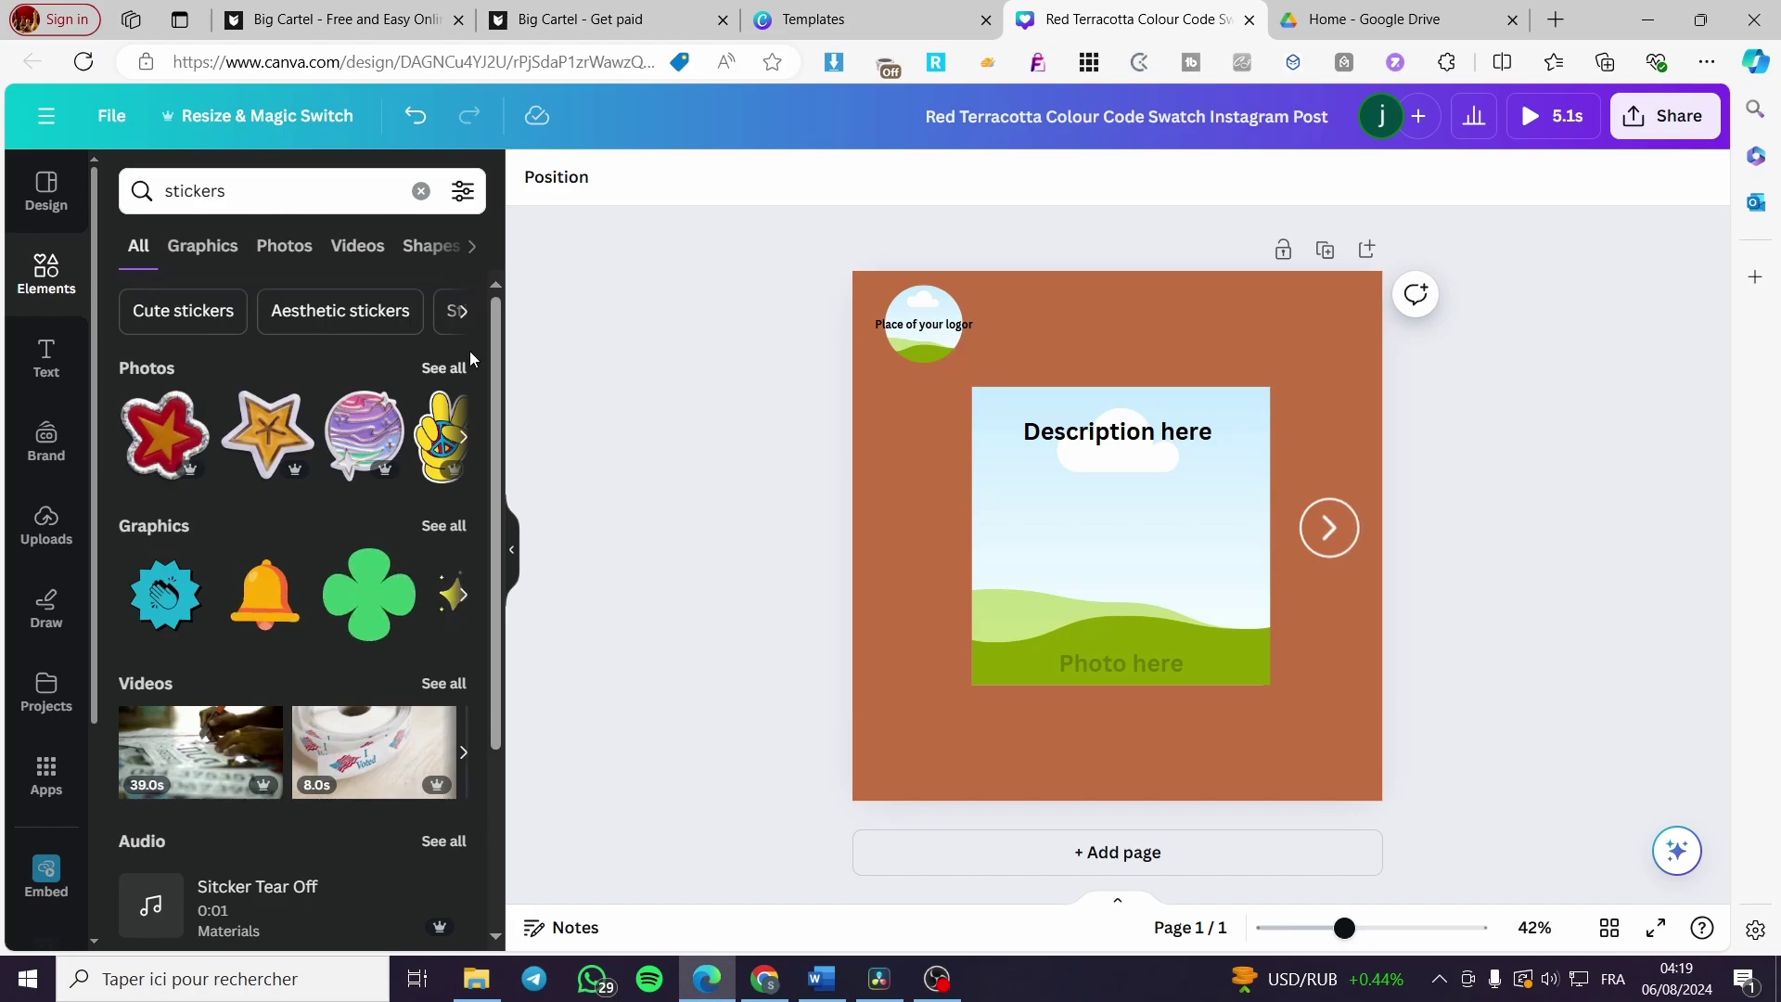
{"action": "left_click", "coordinate": [436, 370]}
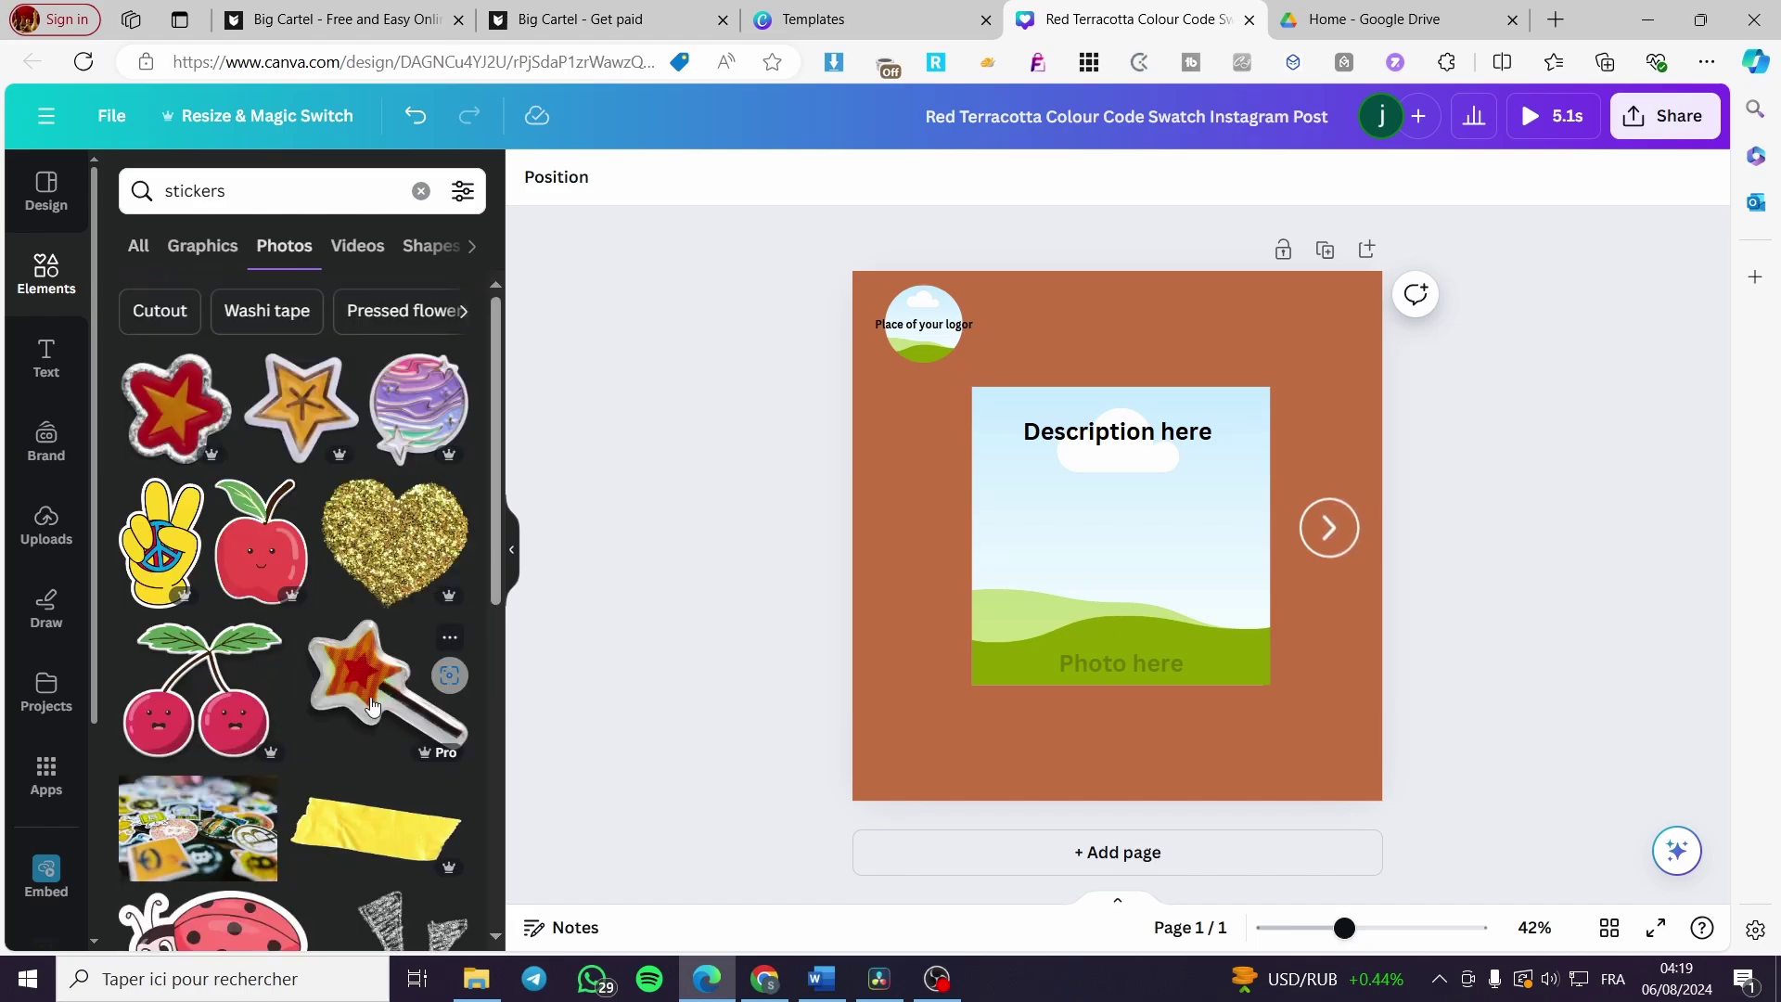
{"action": "scroll", "coordinate": [310, 693], "scroll_direction": "down", "scroll_amount": 2}
{"action": "left_click", "coordinate": [200, 357]}
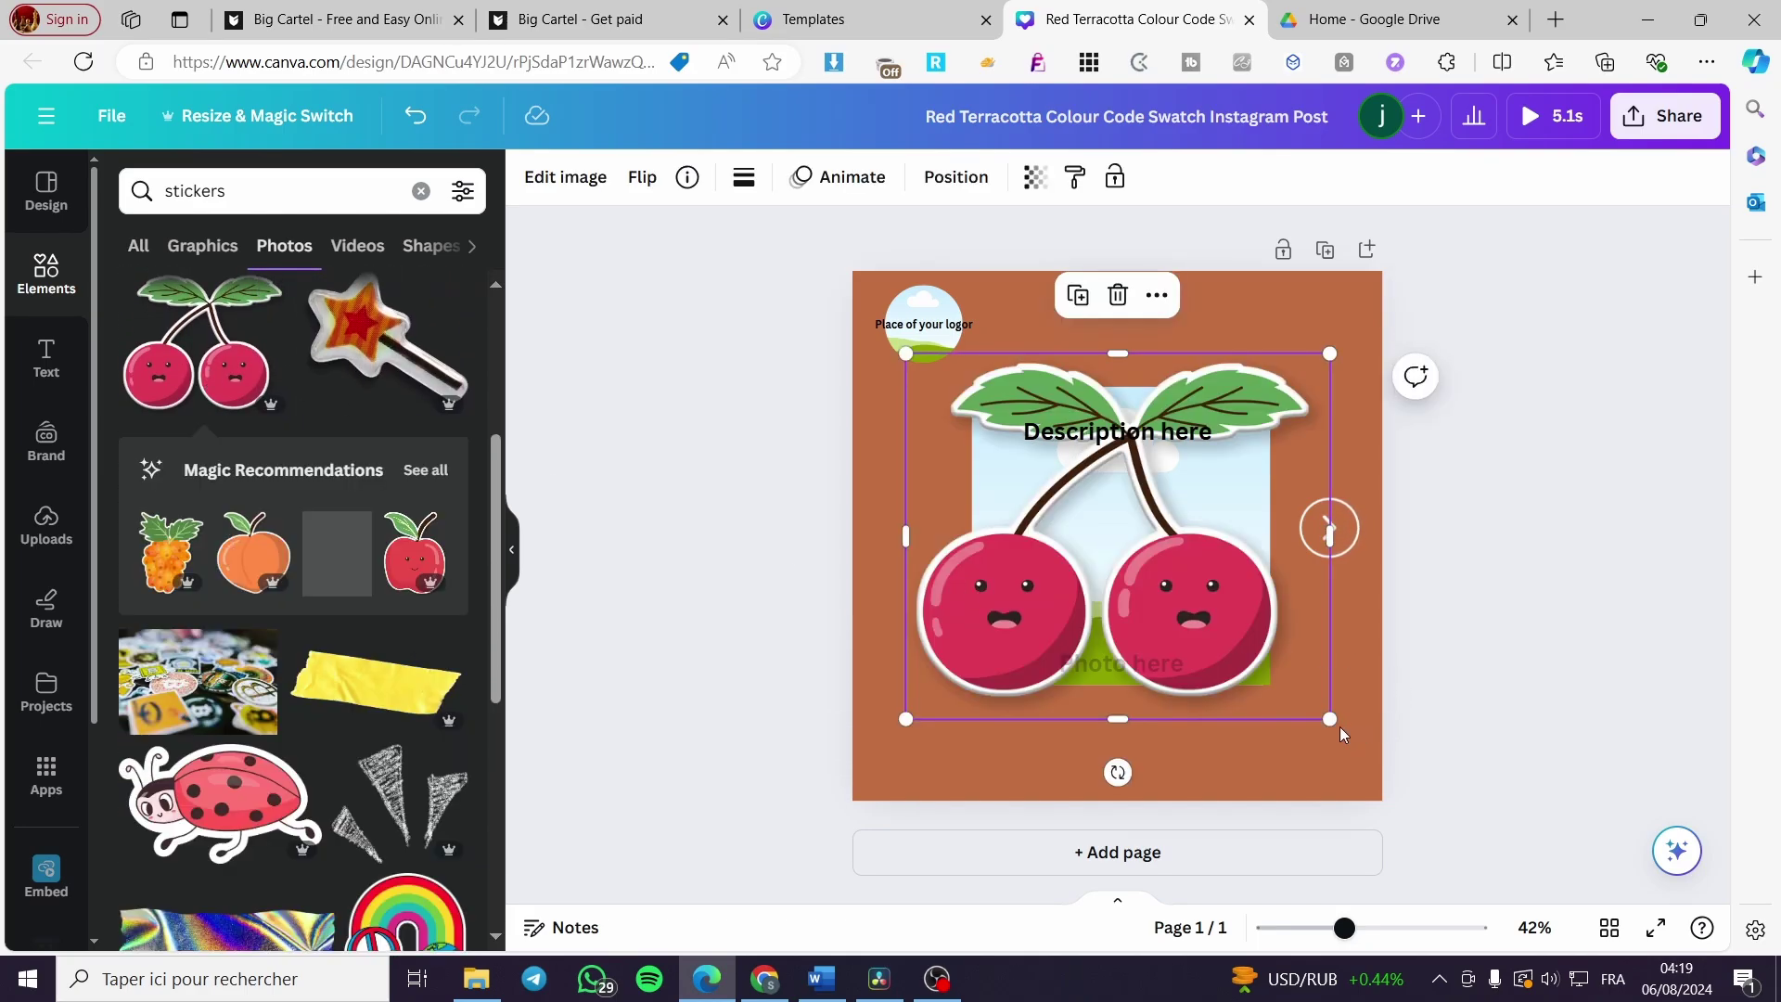
{"action": "left_click_drag", "start_coordinate": [1321, 763], "coordinate": [1124, 327]}
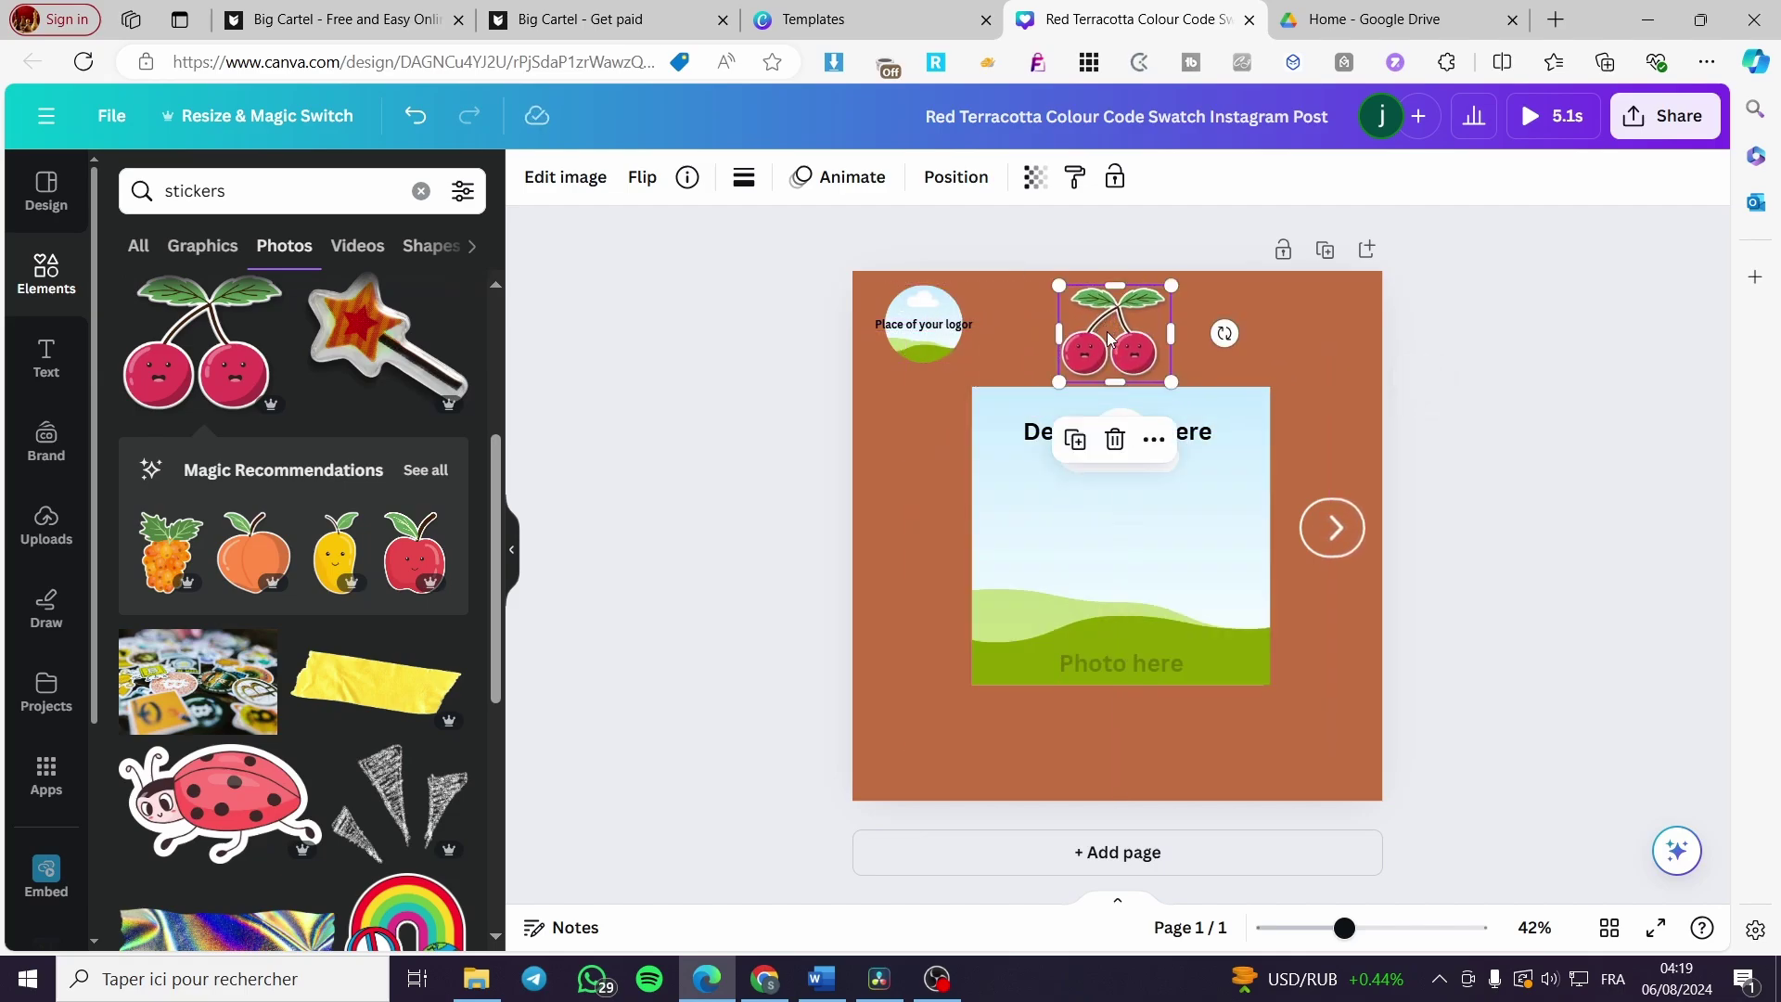
{"action": "left_click", "coordinate": [1518, 327]}
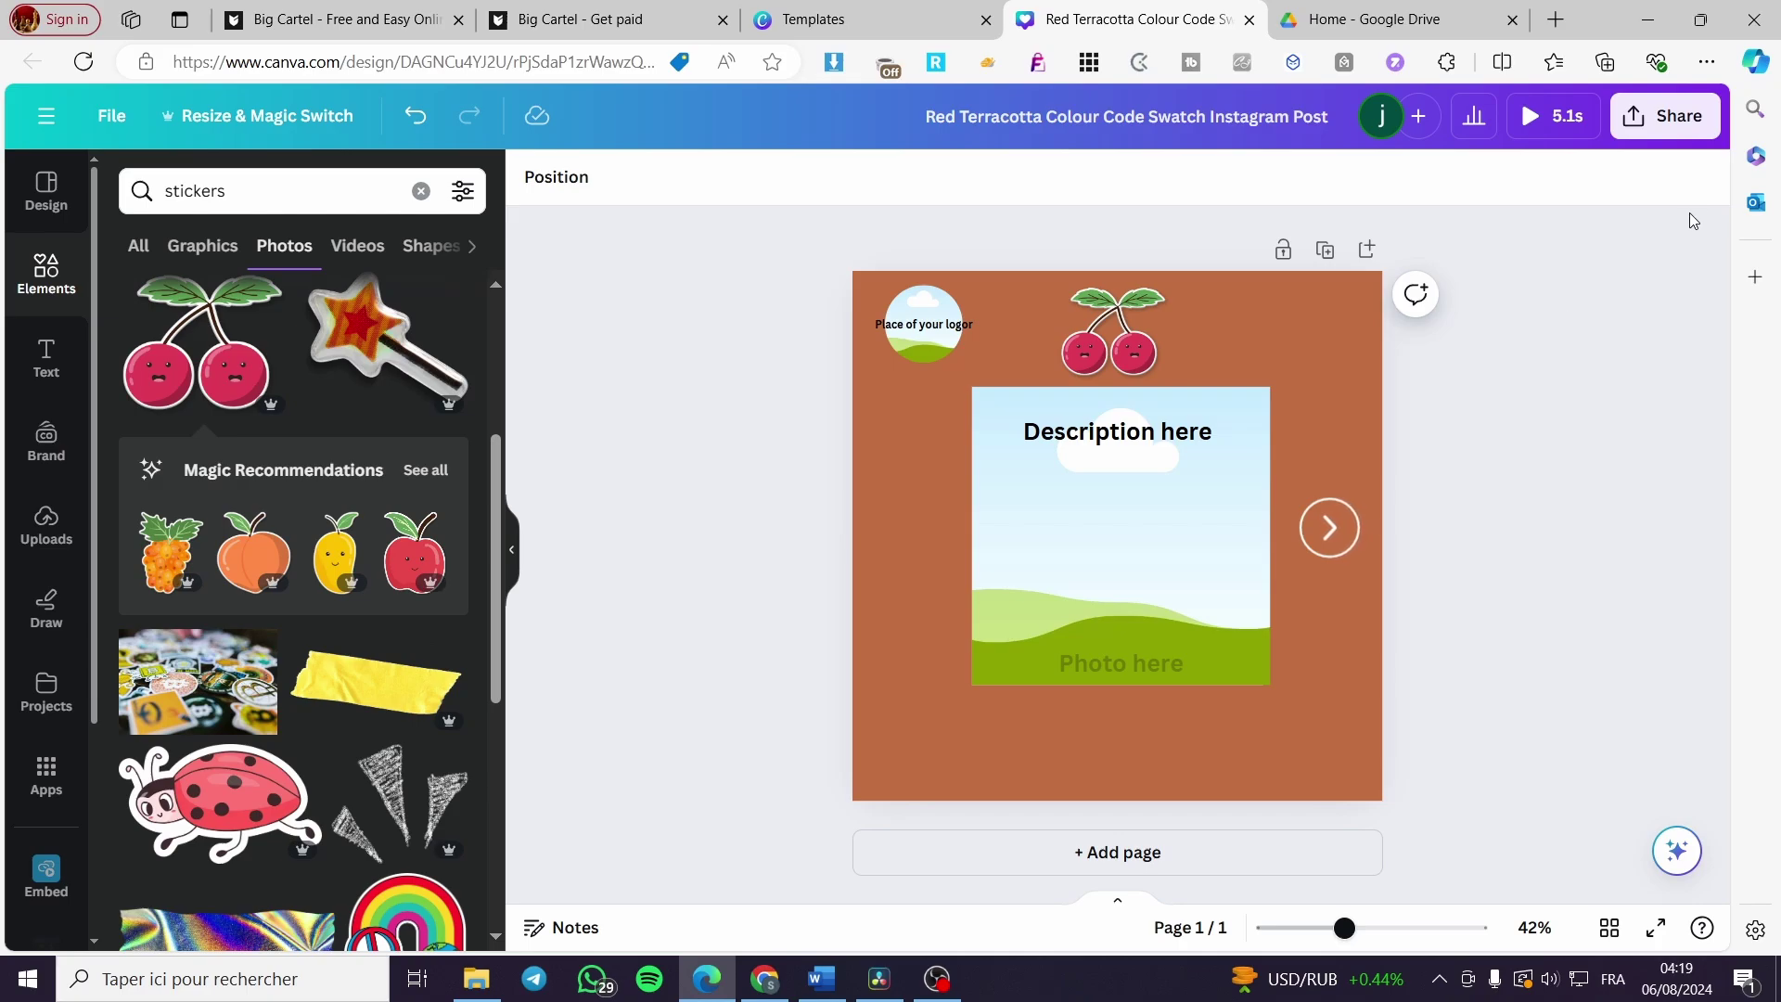
Set the design's collaboration link to anyone with the link can edit, and copy the link.
{"action": "left_click", "coordinate": [1689, 122]}
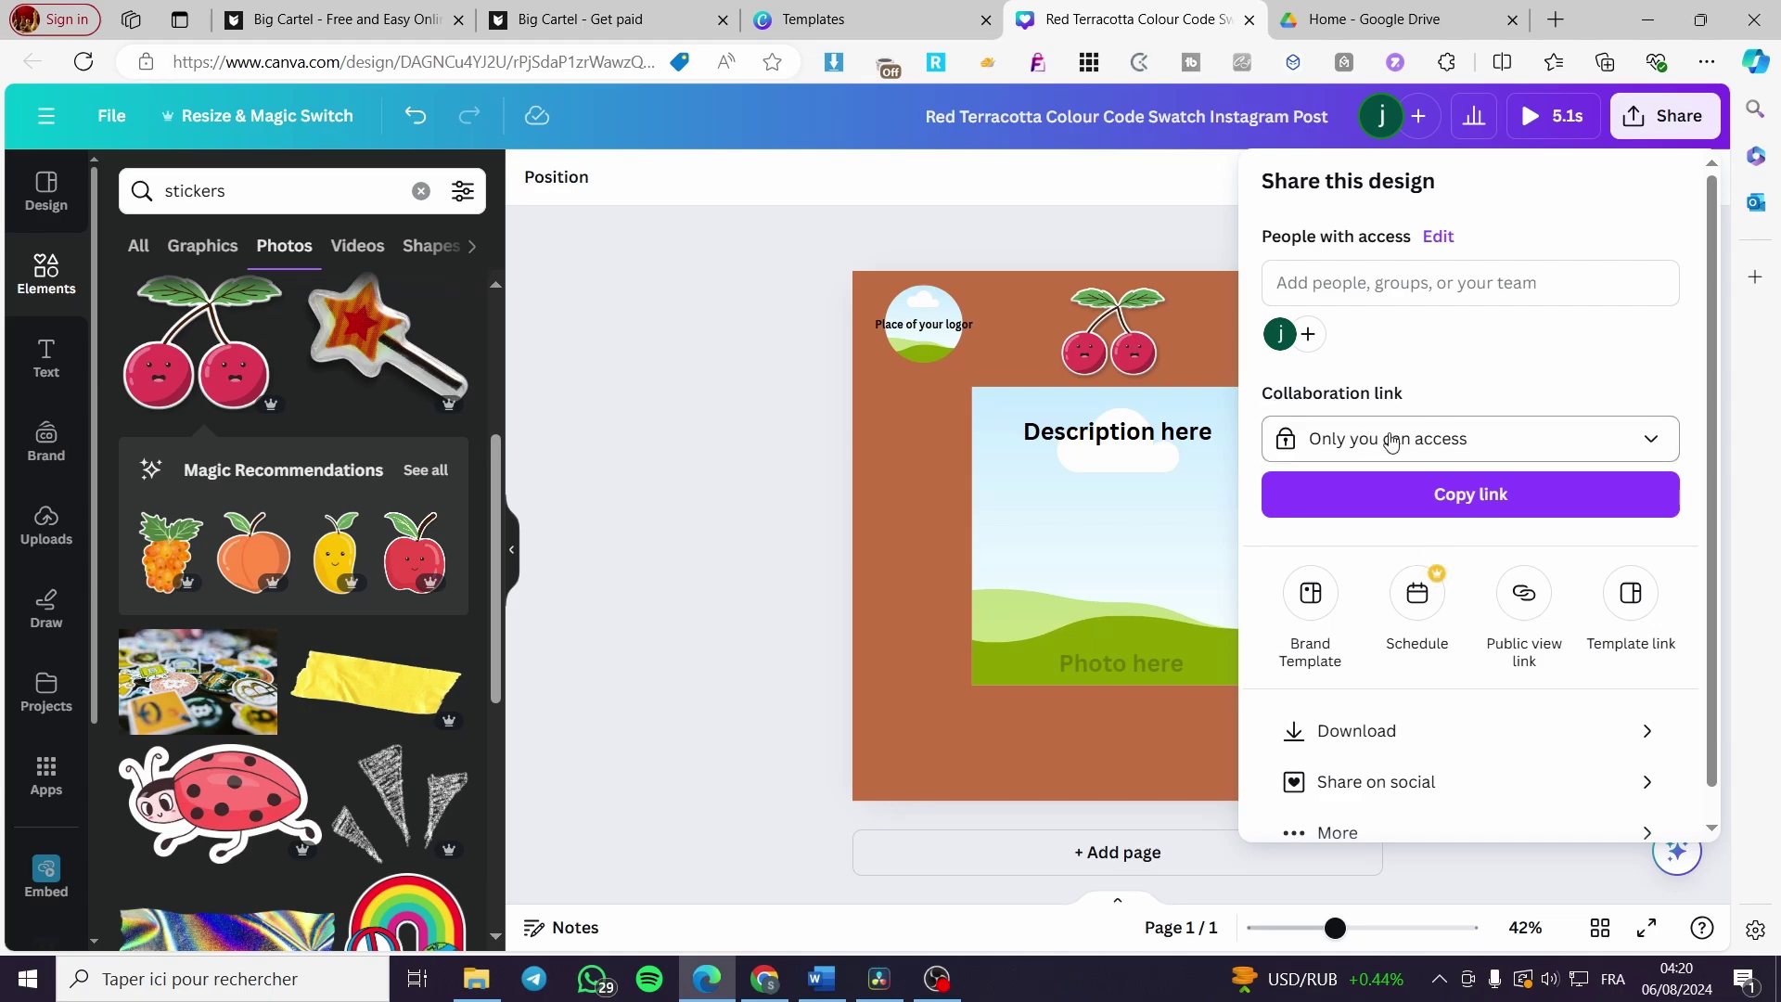
{"action": "left_click", "coordinate": [1563, 449]}
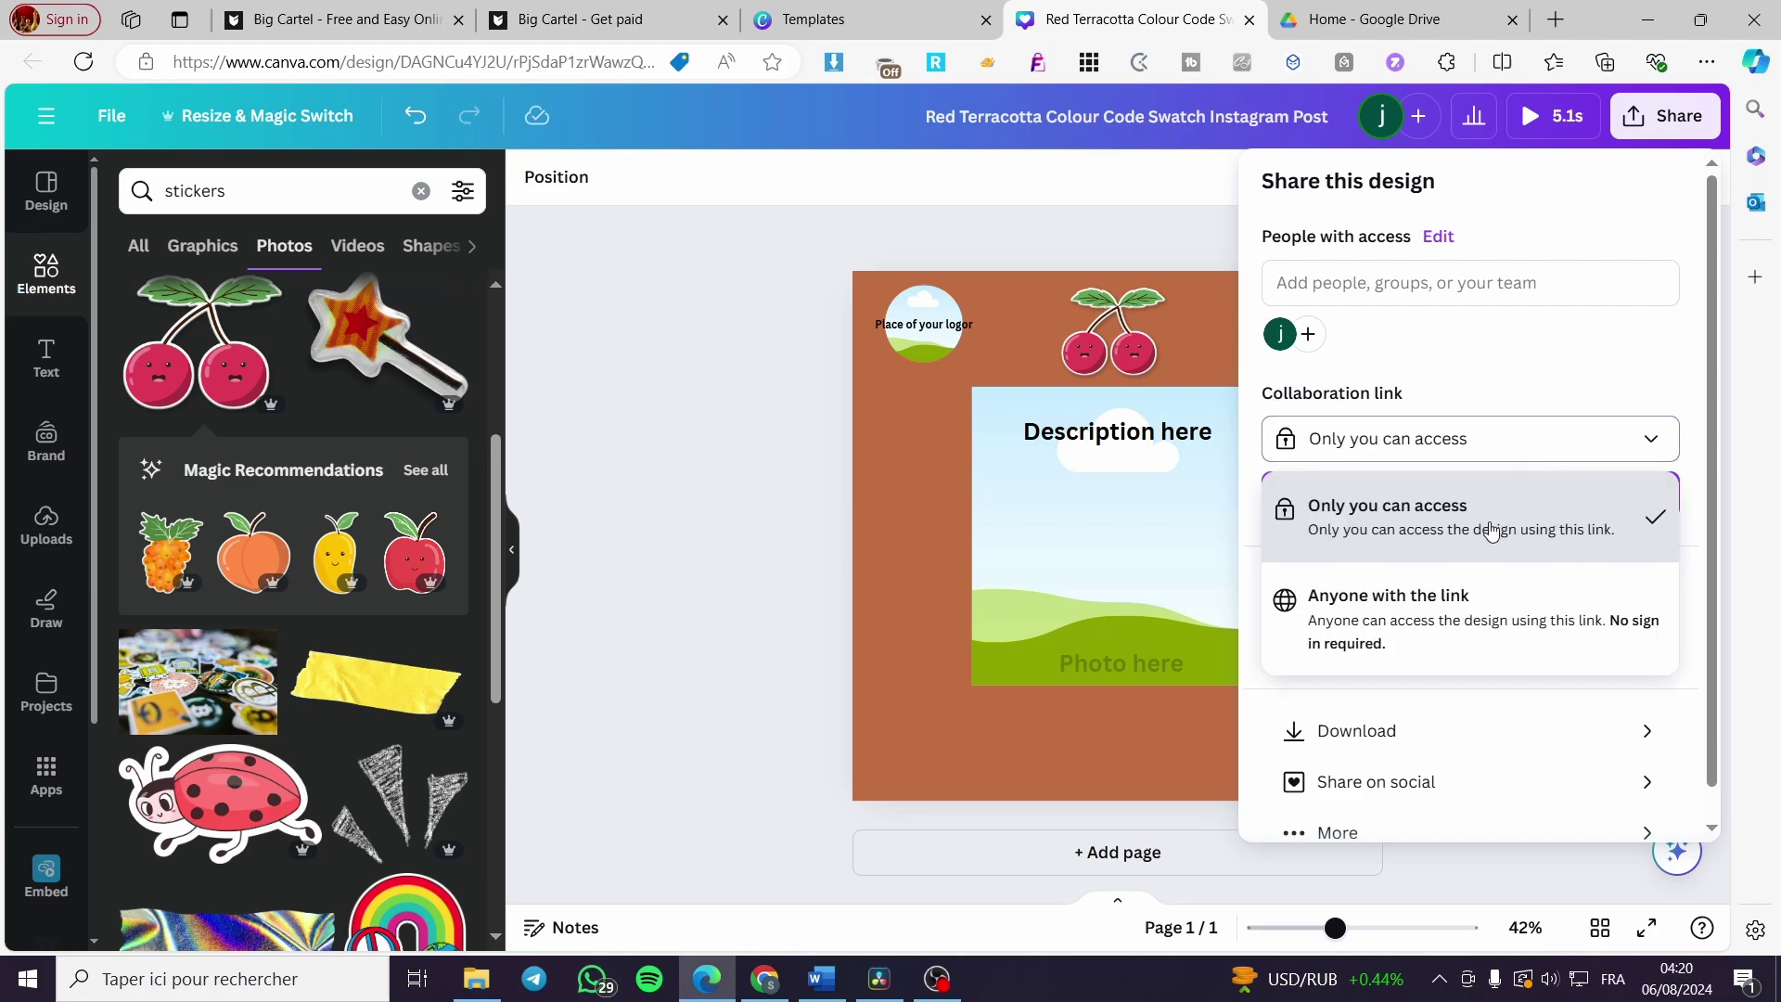
{"action": "left_click", "coordinate": [1396, 644]}
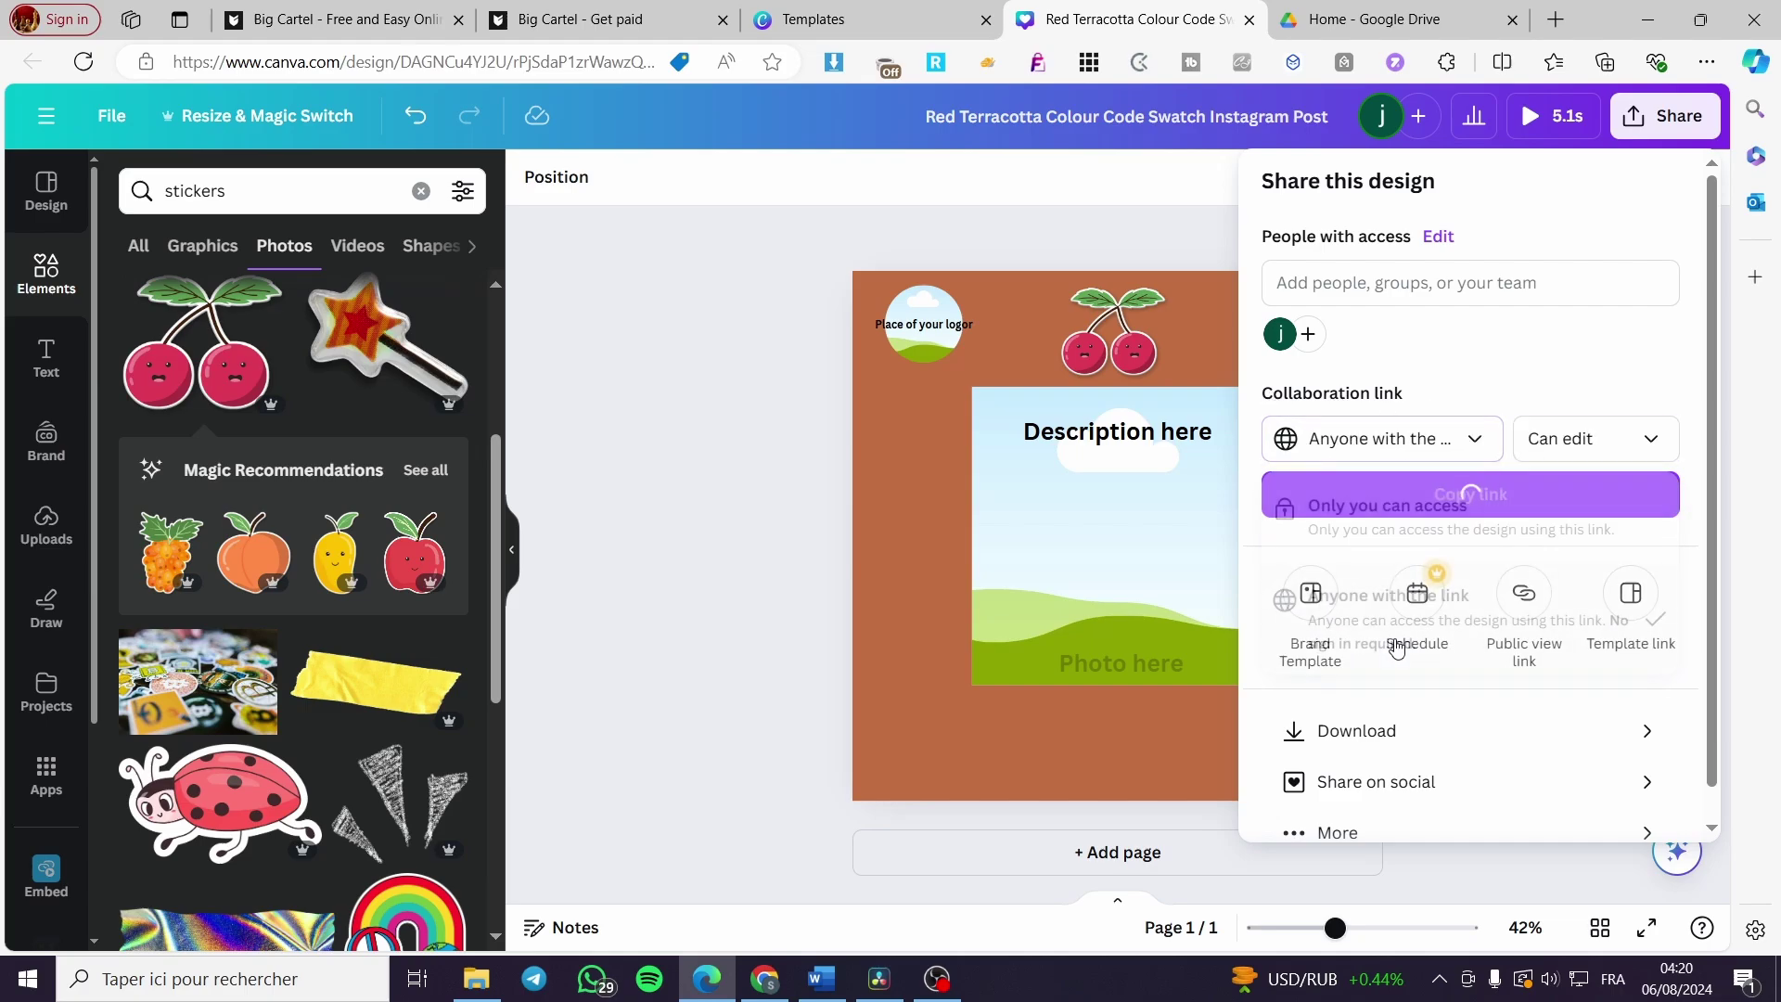
{"action": "left_click", "coordinate": [1623, 442]}
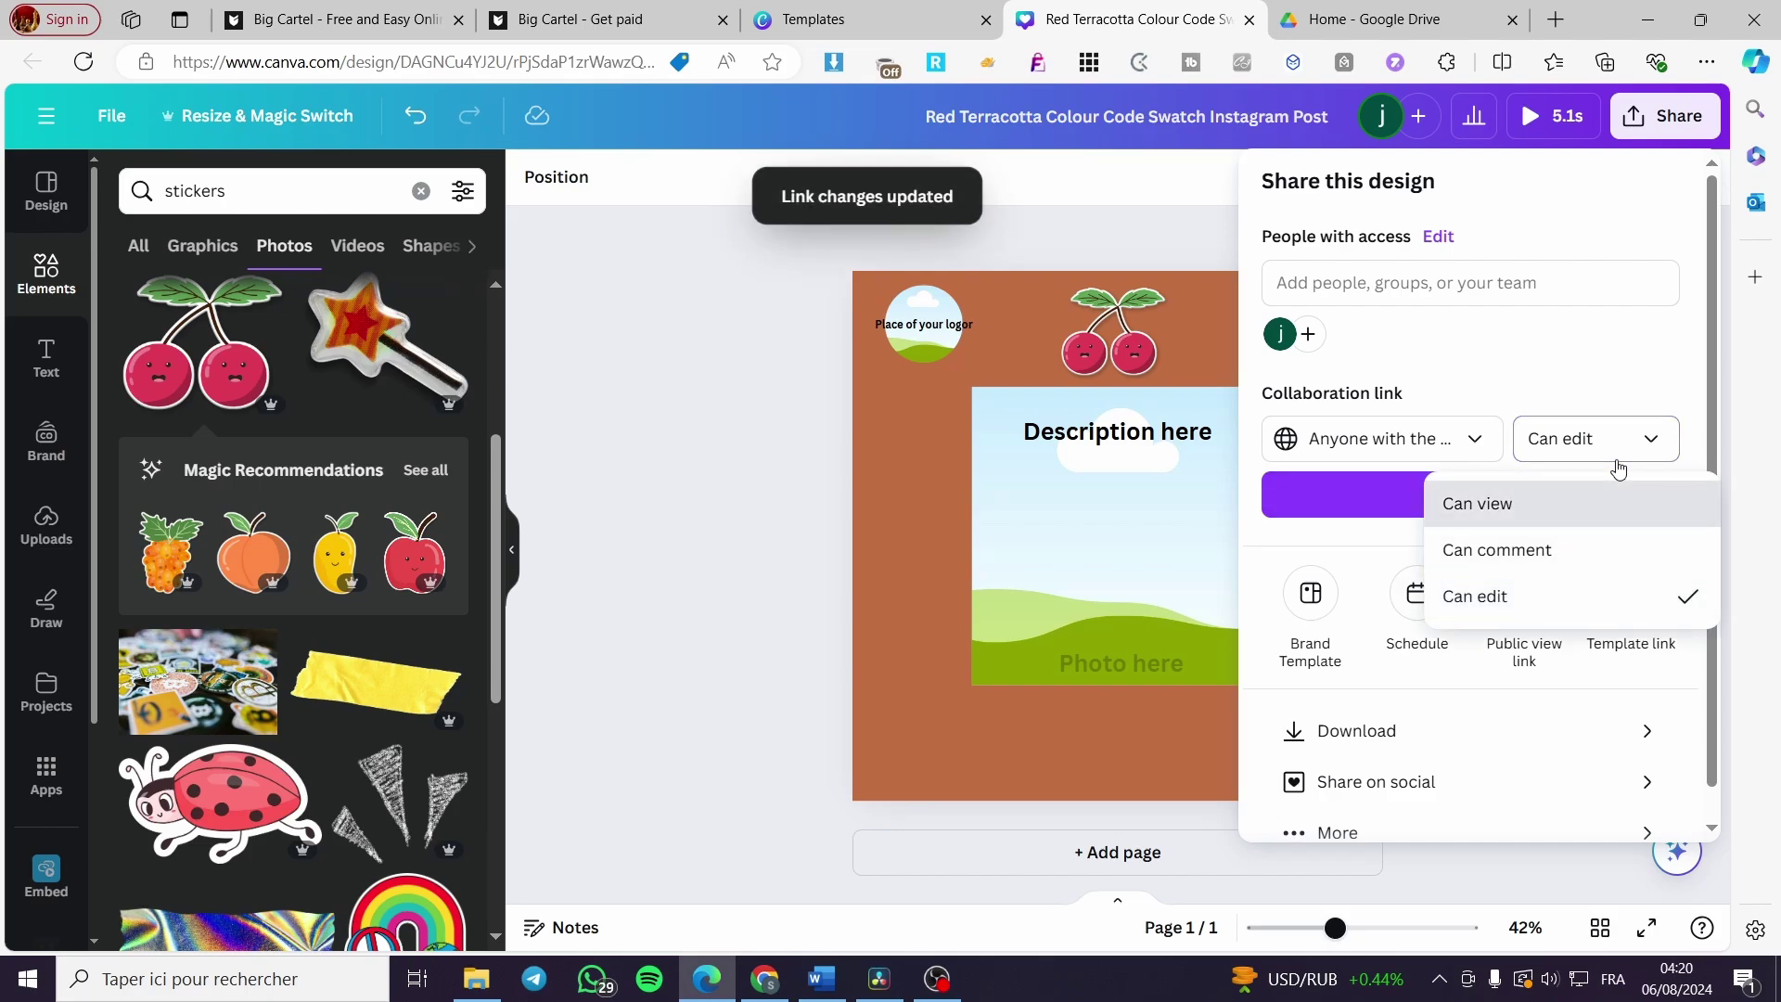
{"action": "left_click", "coordinate": [1528, 599]}
{"action": "left_click", "coordinate": [1459, 494]}
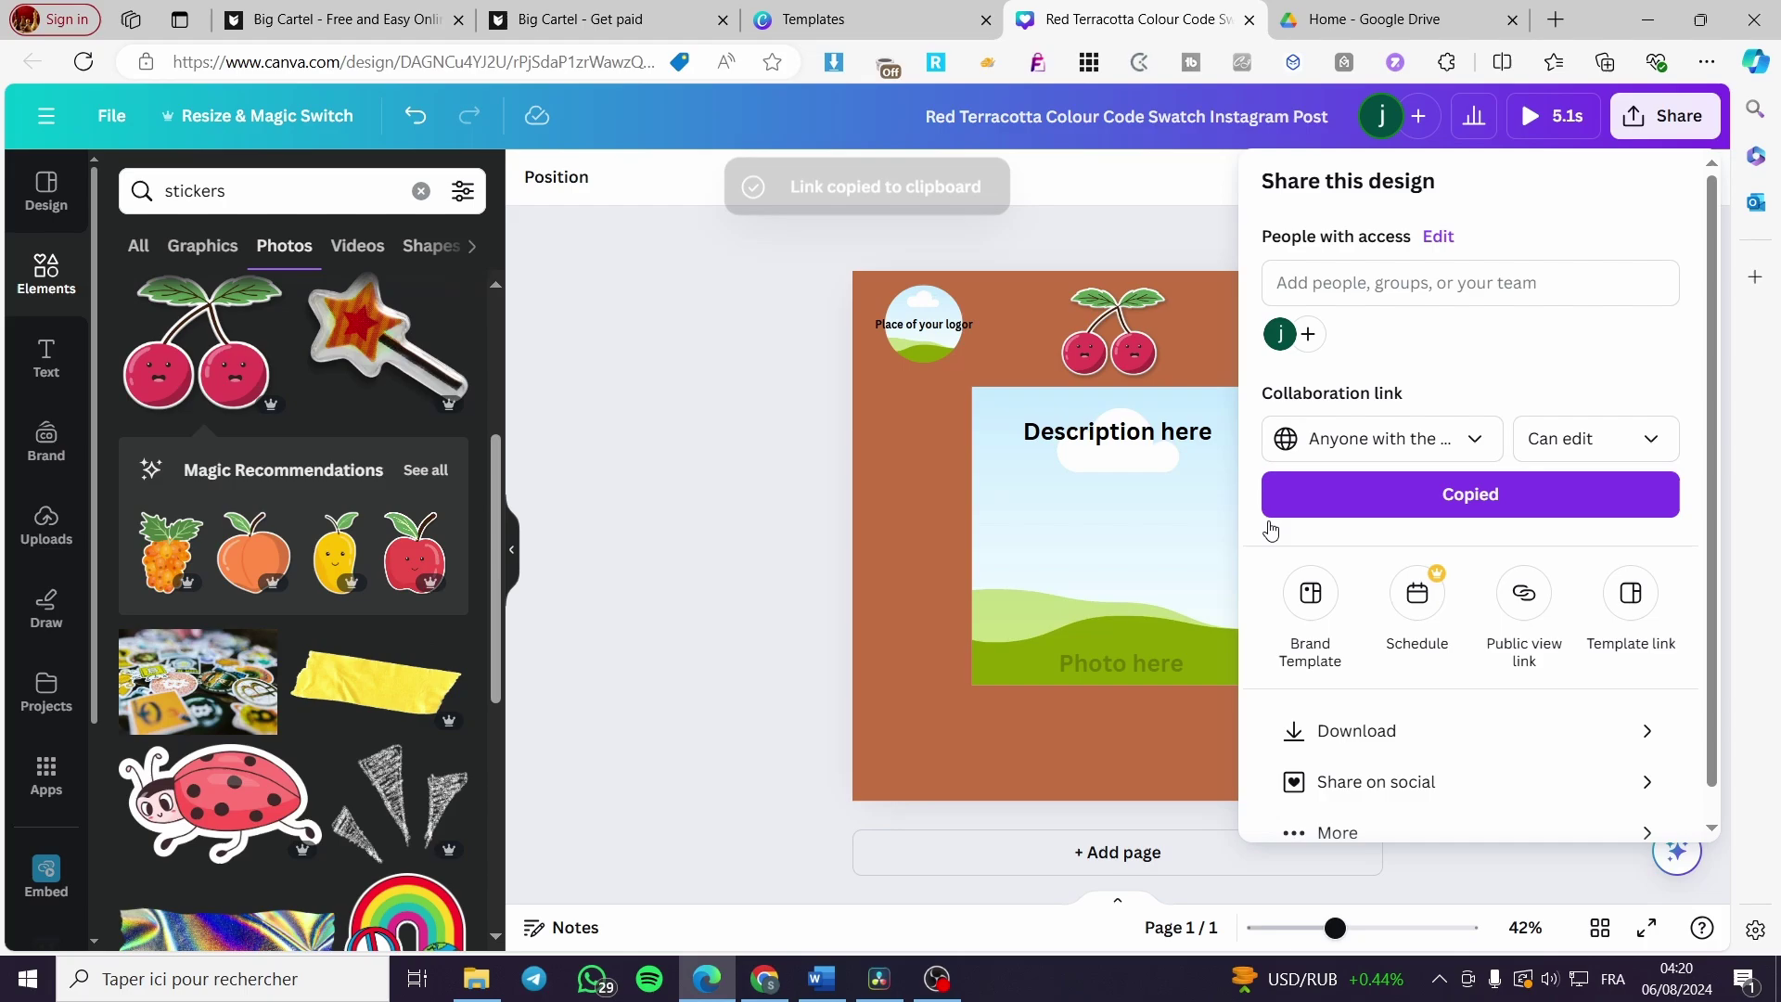
{"action": "left_click", "coordinate": [677, 401]}
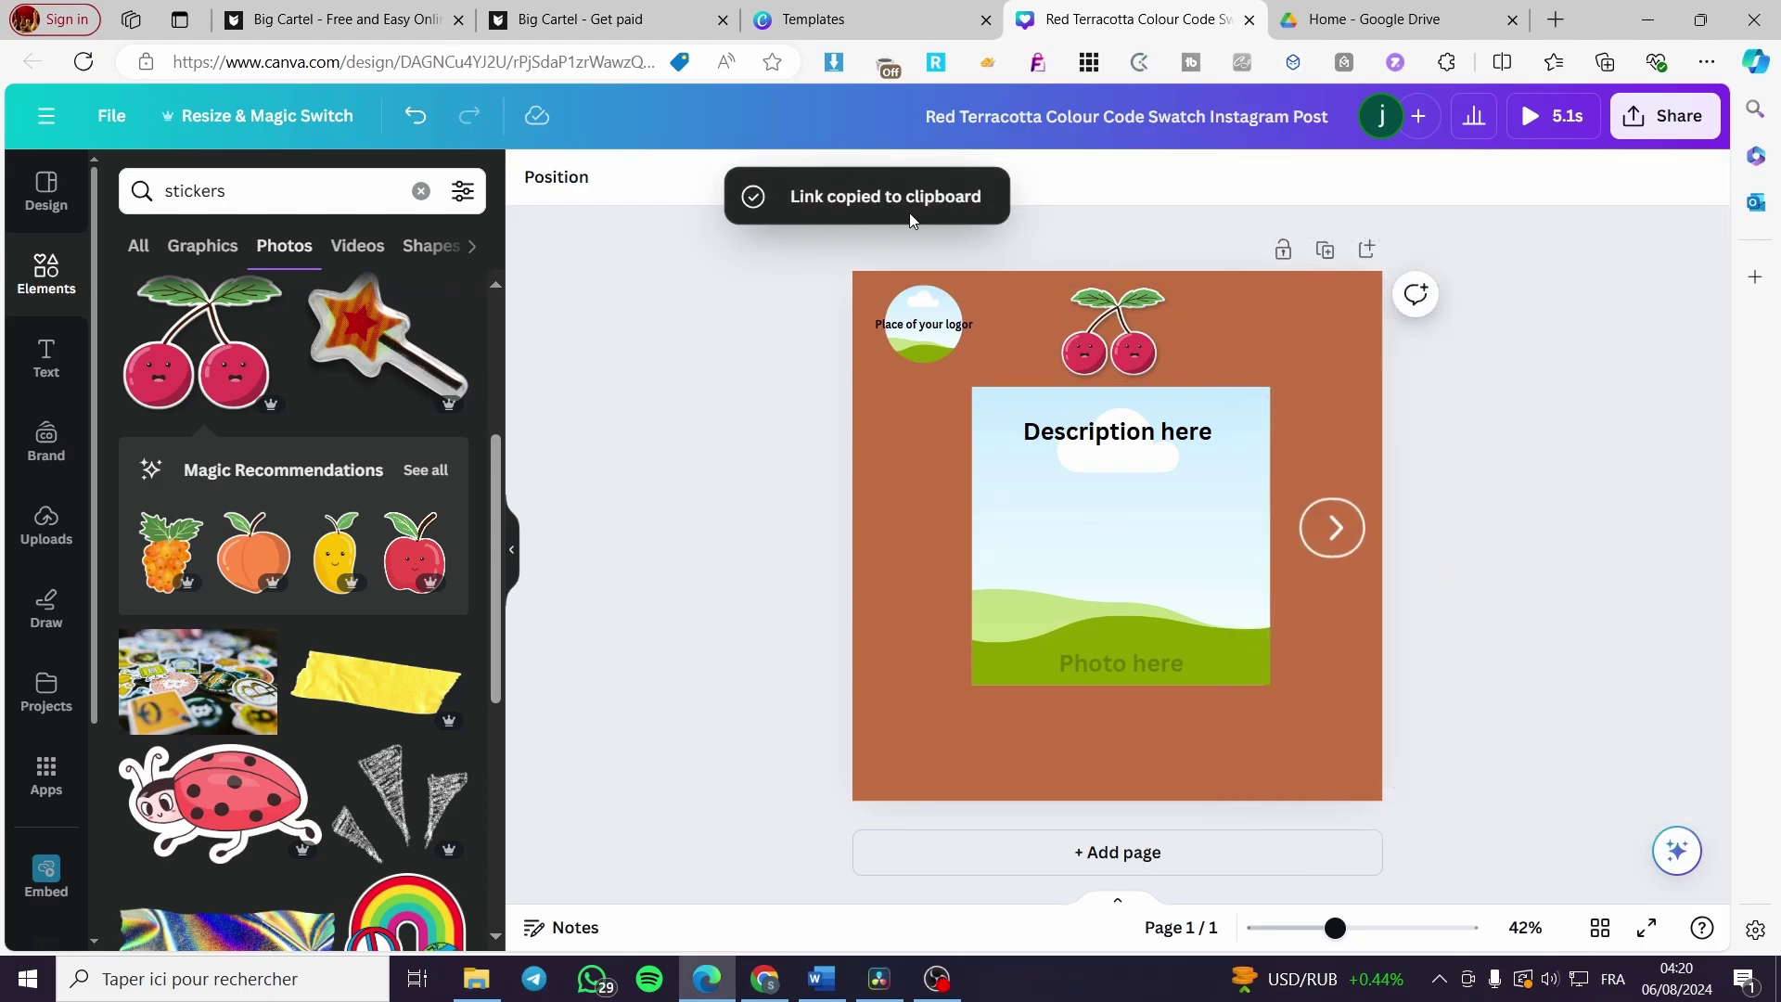
Switch to the Big Cartel shop's admin page.
{"action": "left_click", "coordinate": [584, 20]}
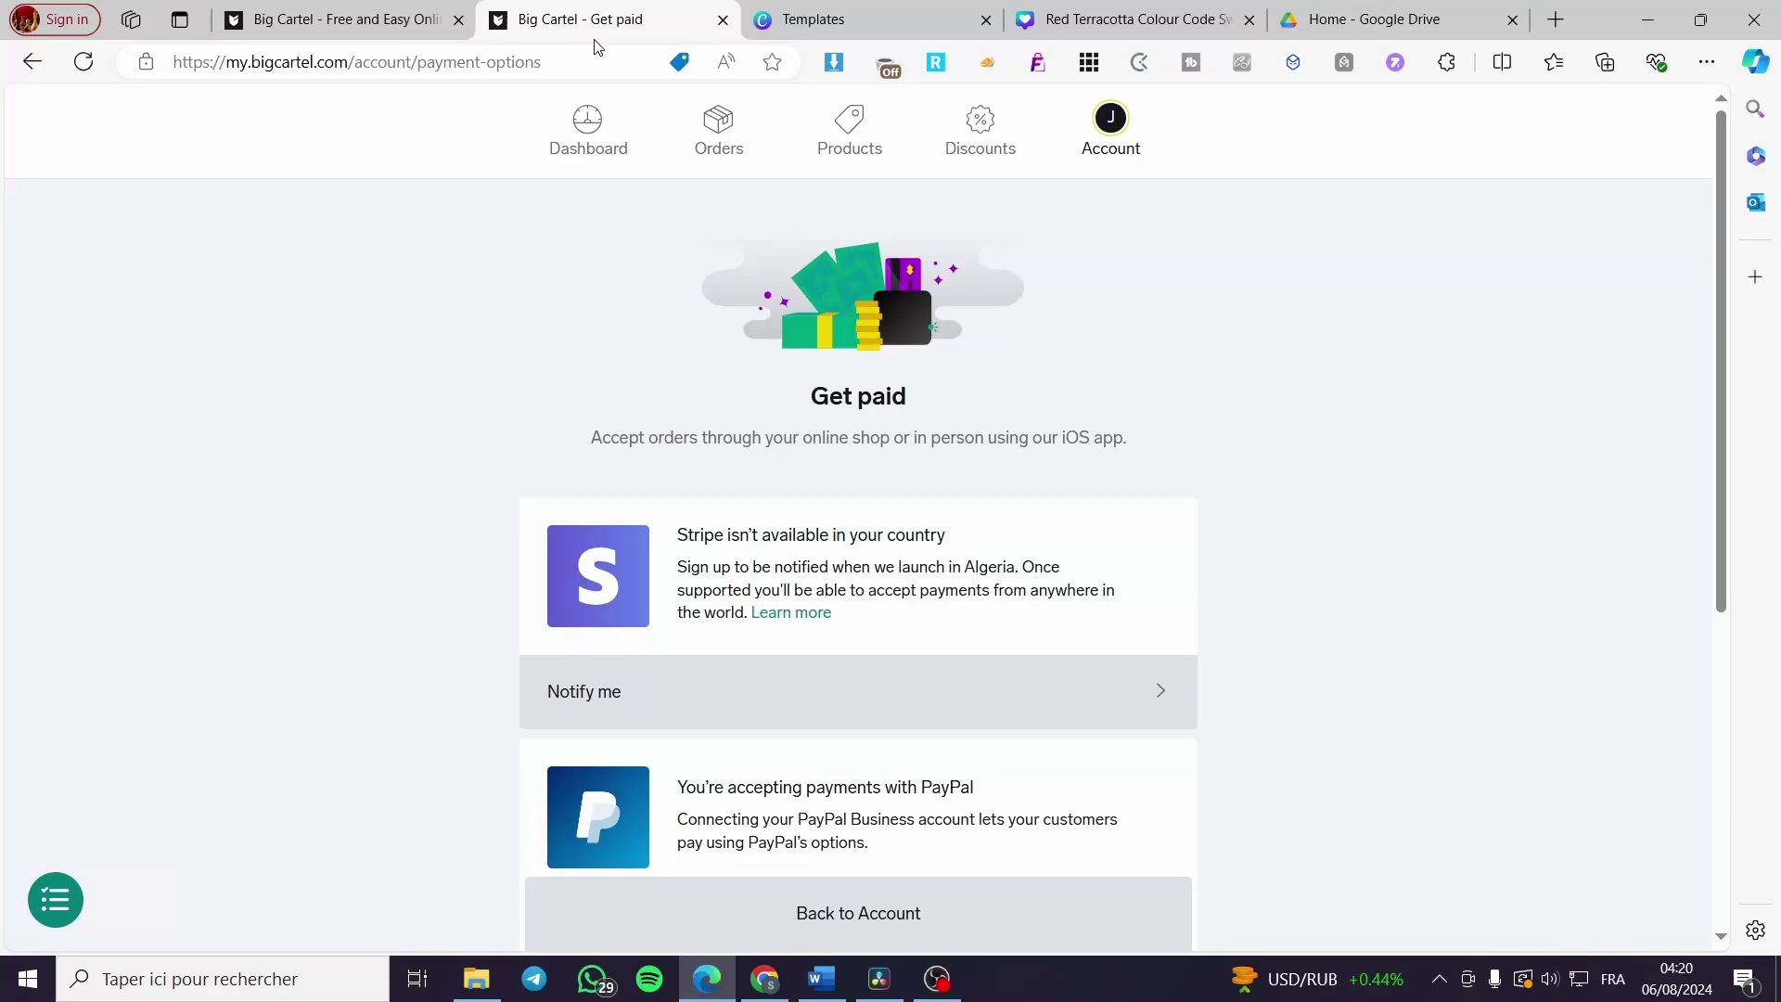